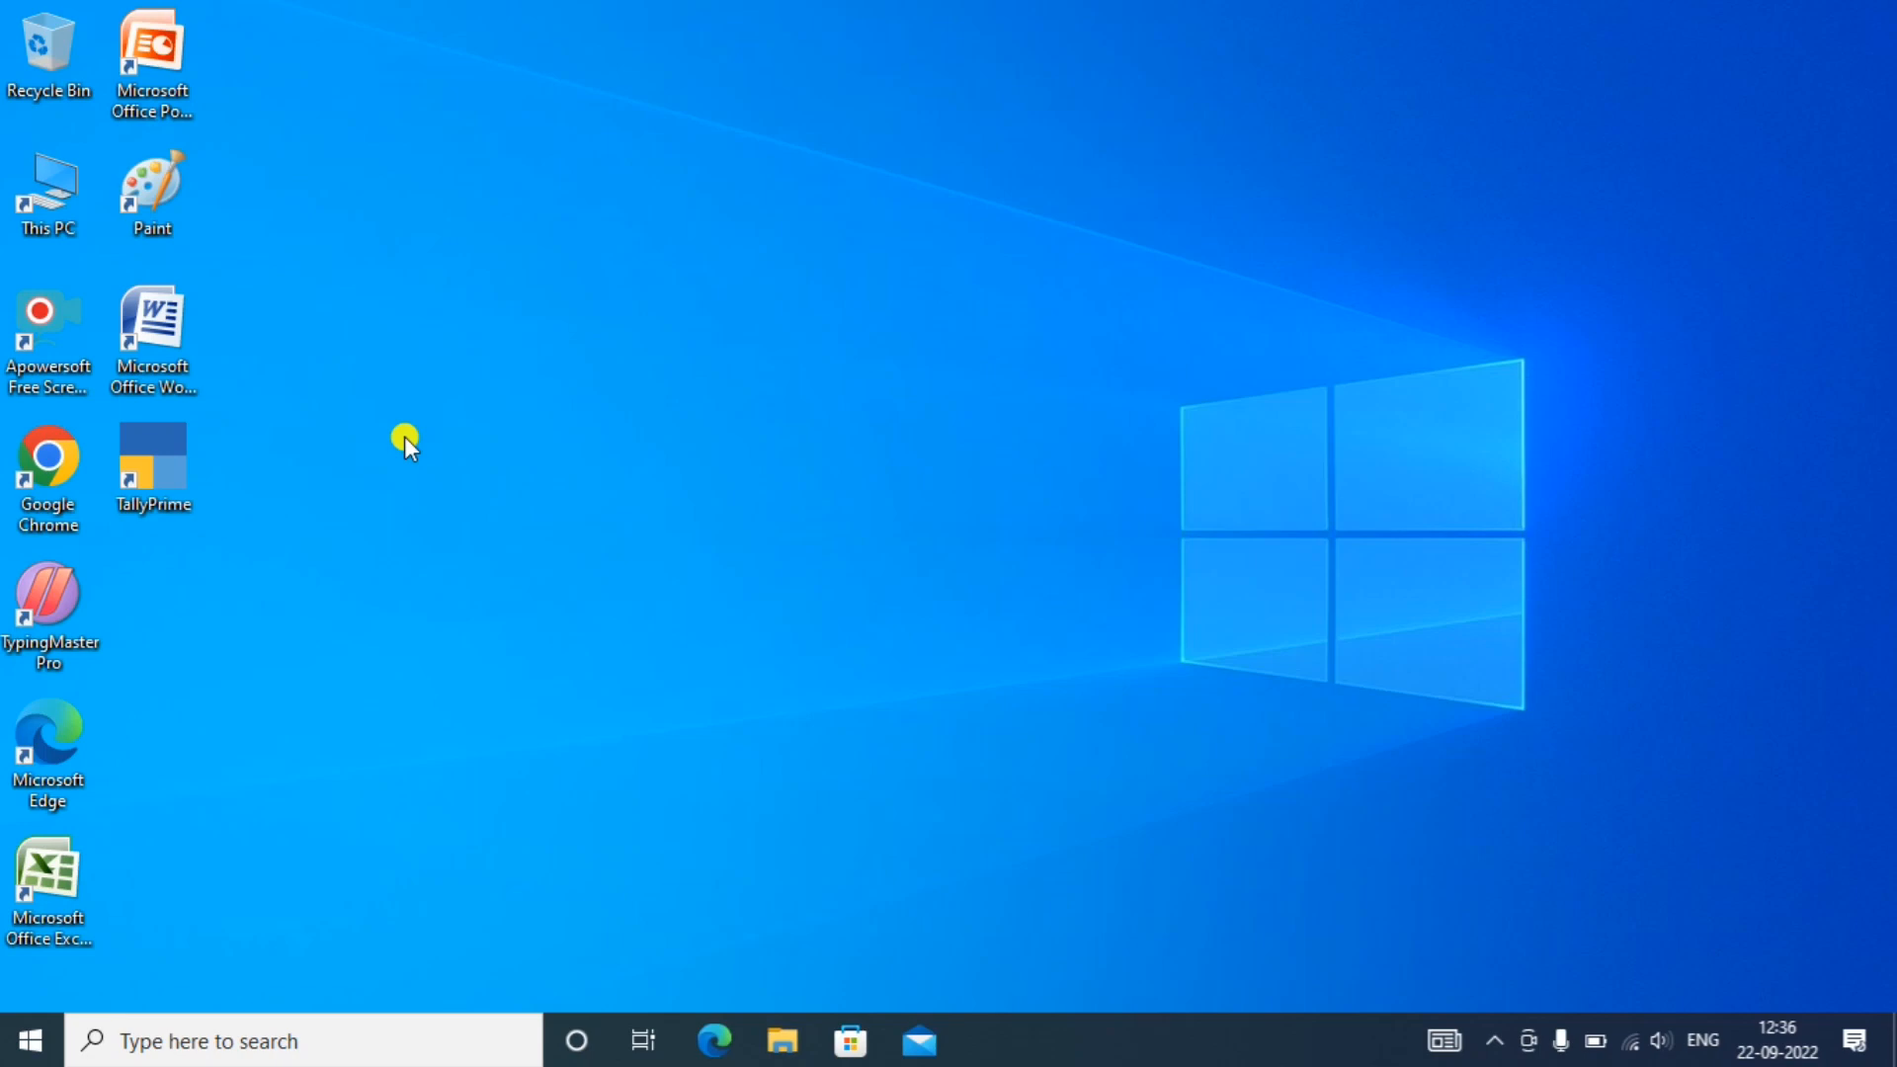
- Launch TallyPrime in educational mode and open voucher entry for the Suspense Account company
double_click(160, 484)
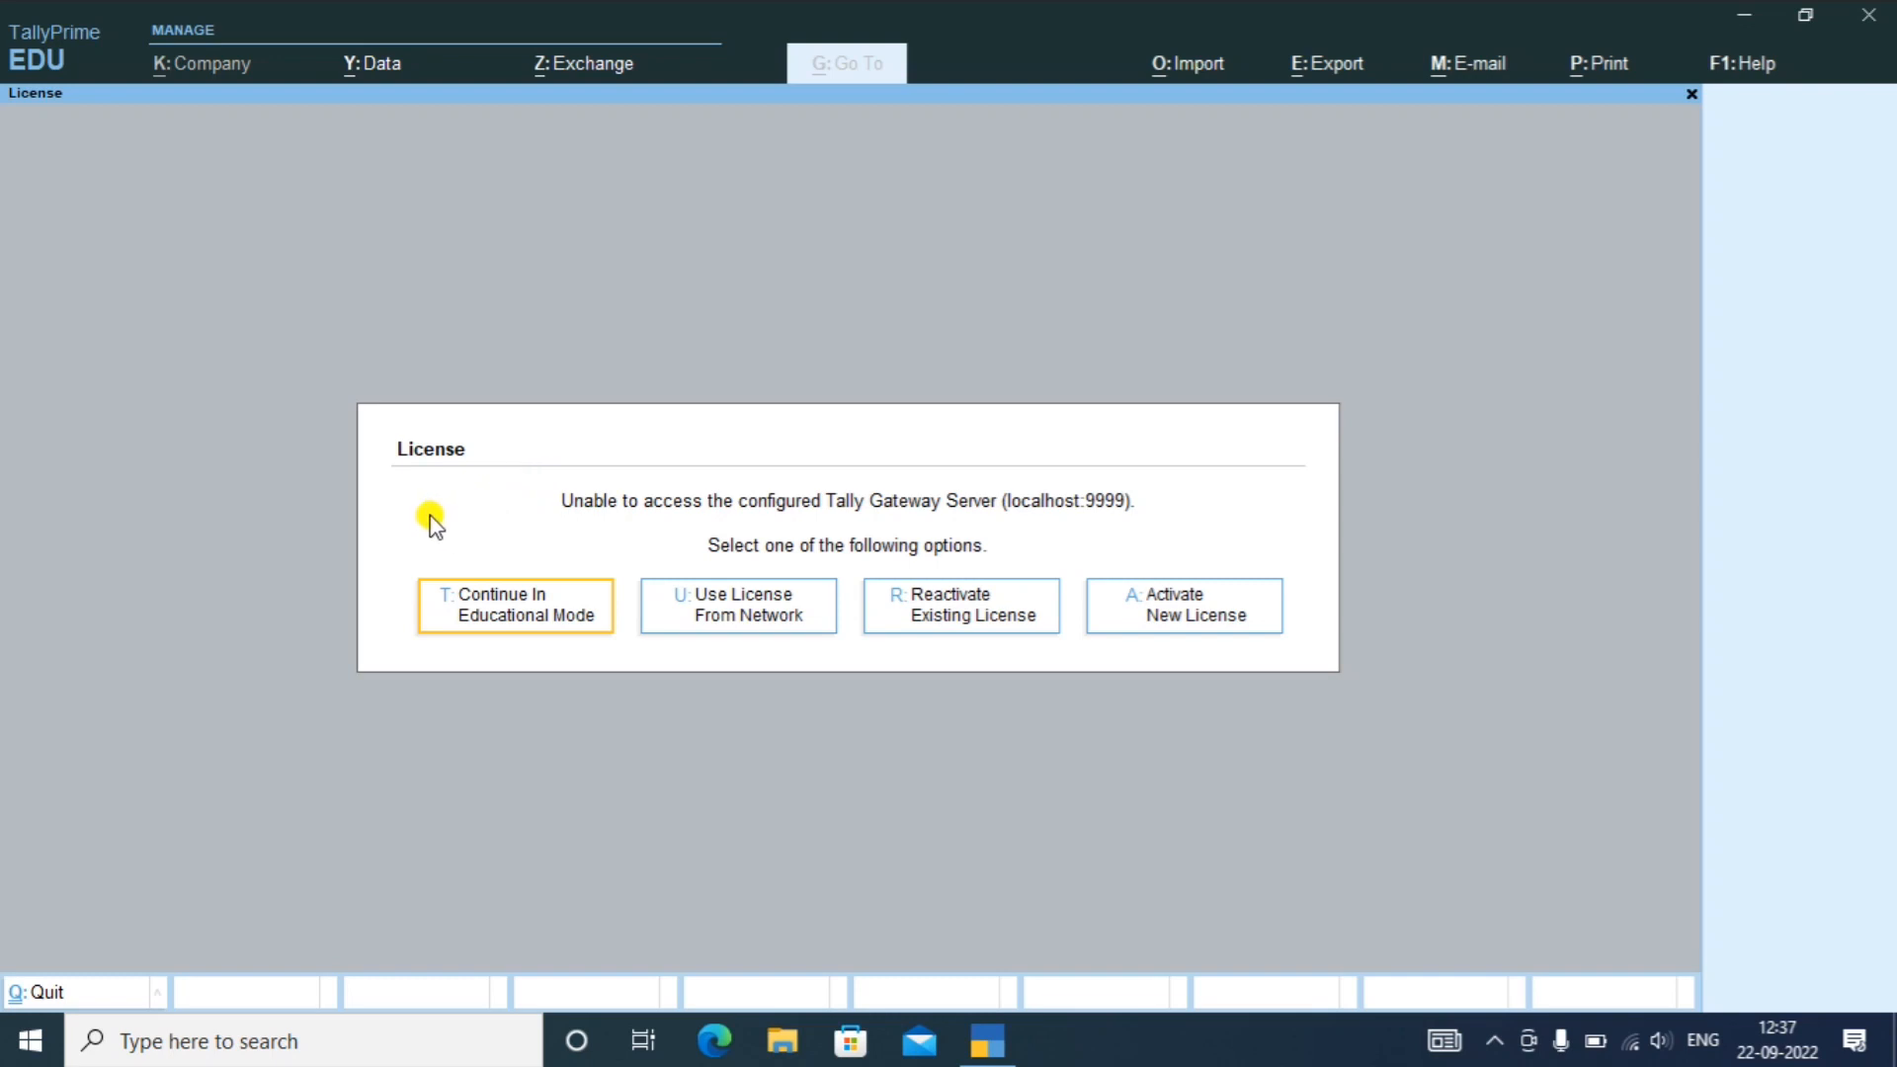
left_click(504, 610)
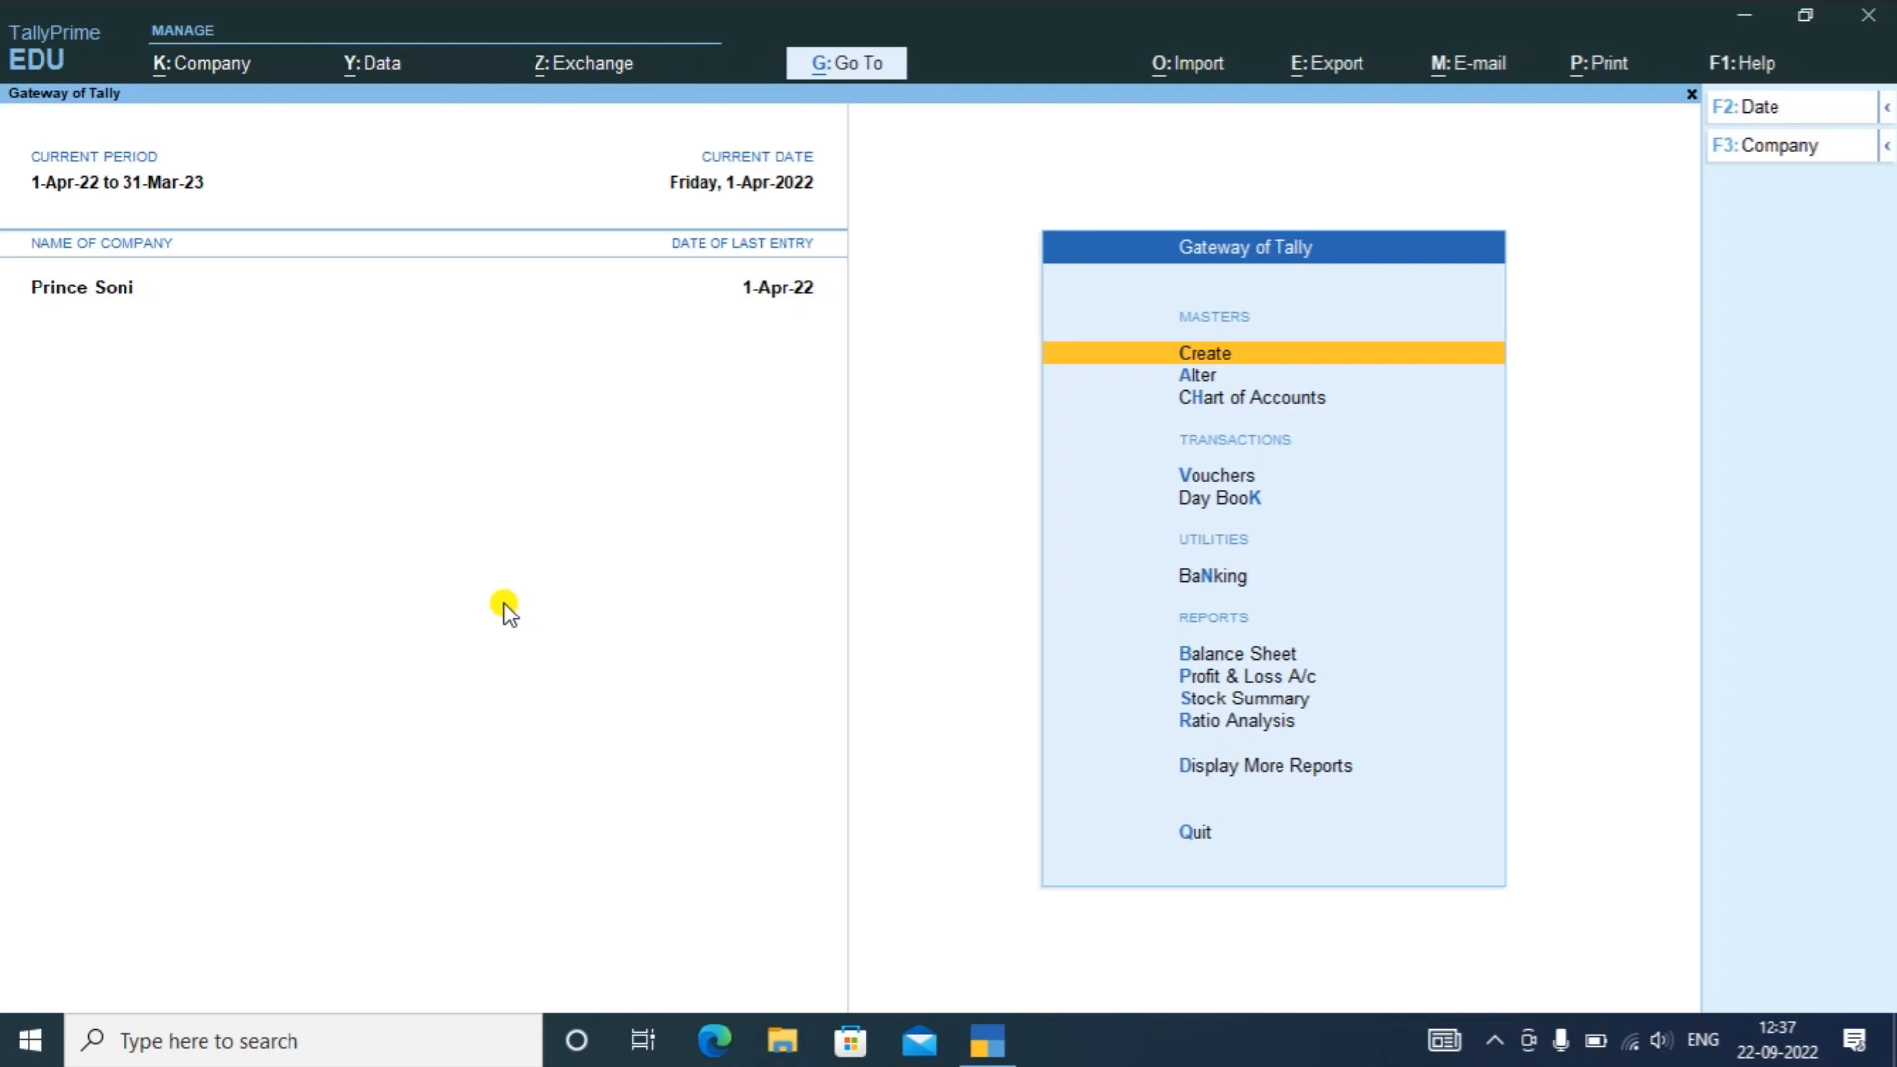
key("Down")
key("Down")
key("Down")
key("Down")
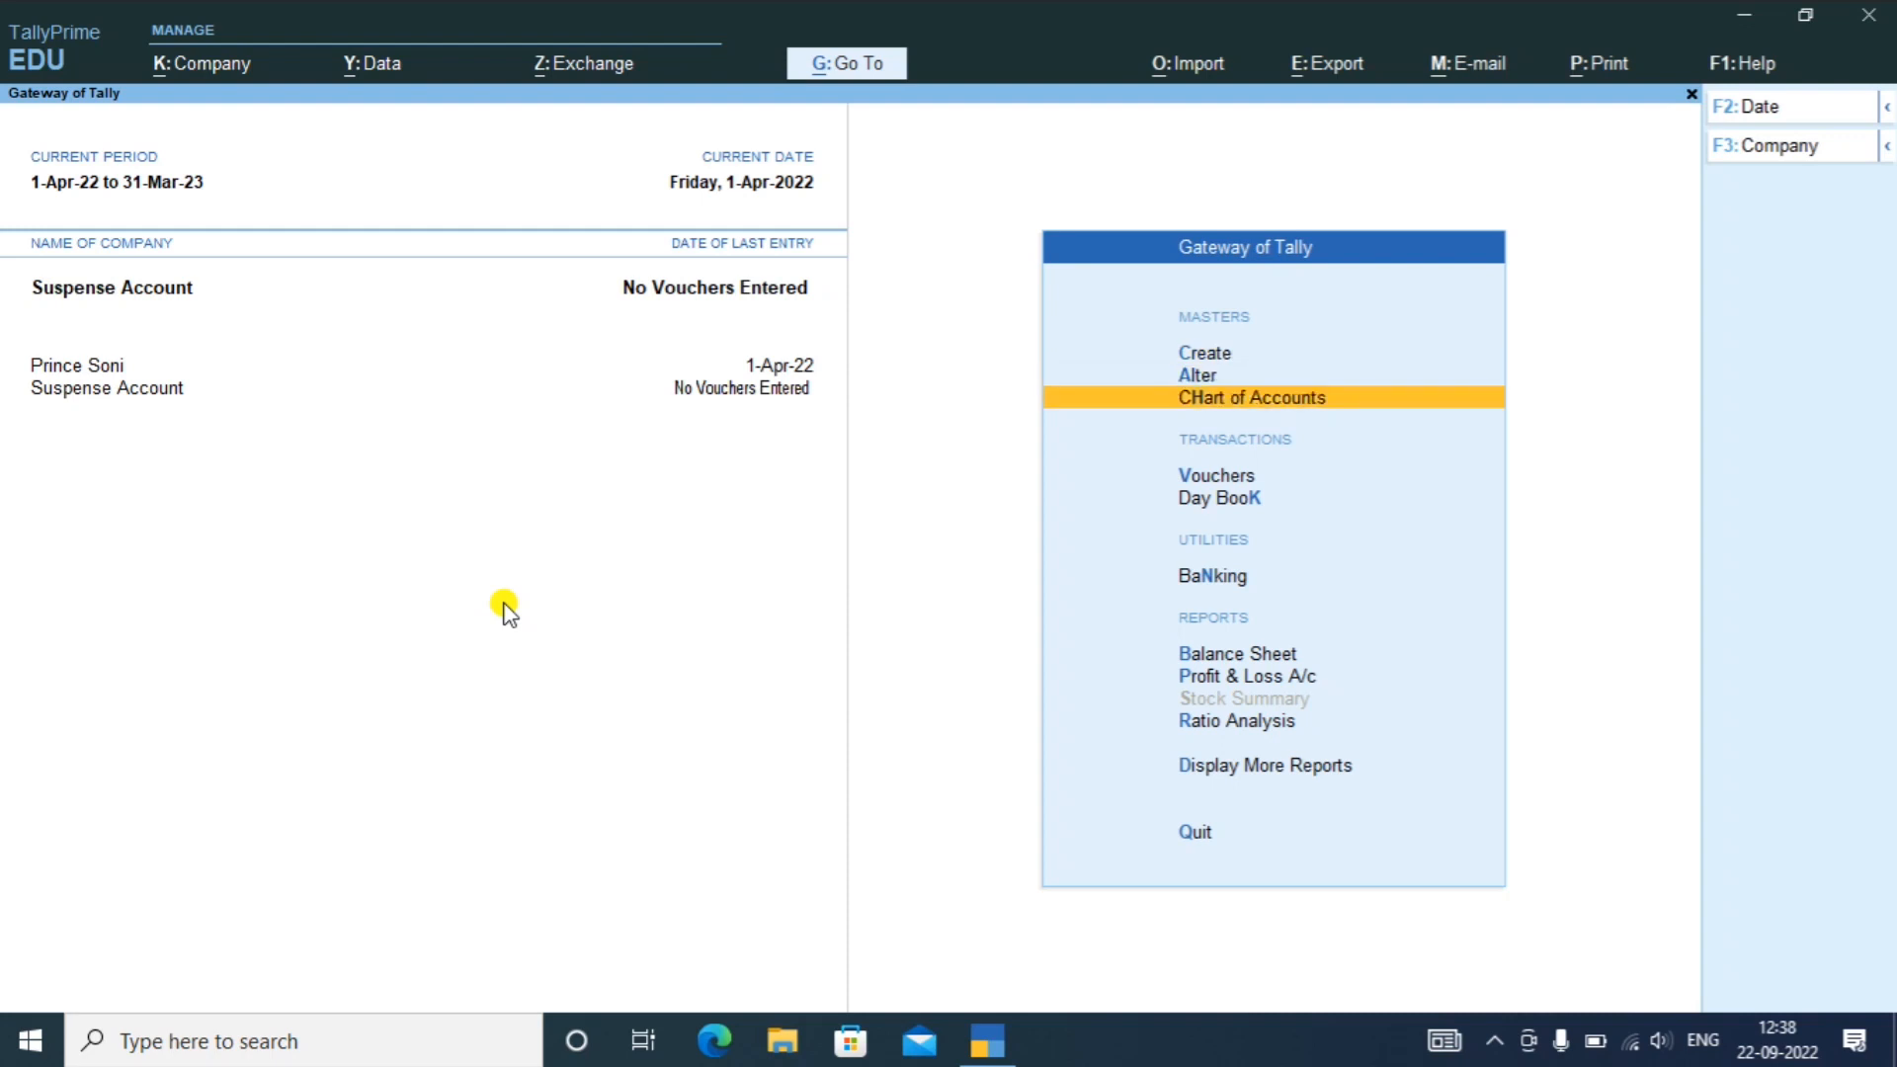
key("Up")
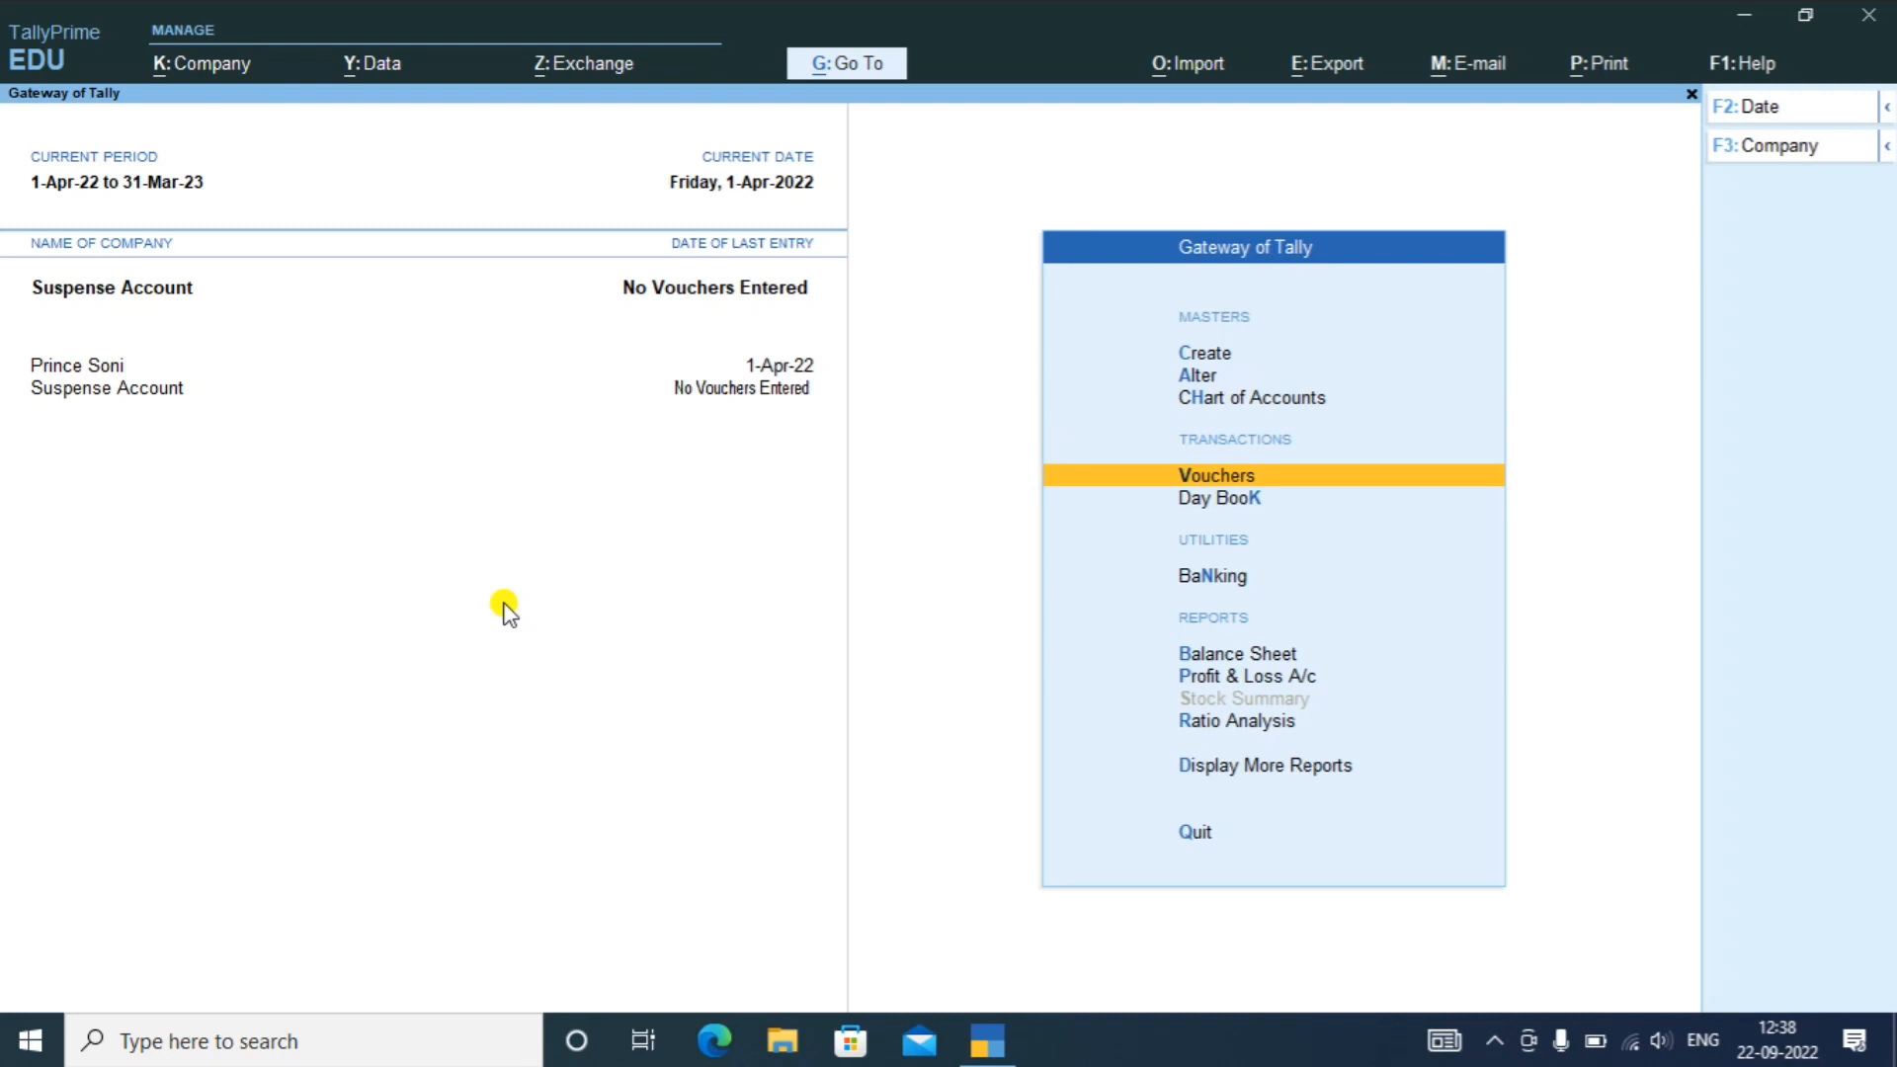
key("Return")
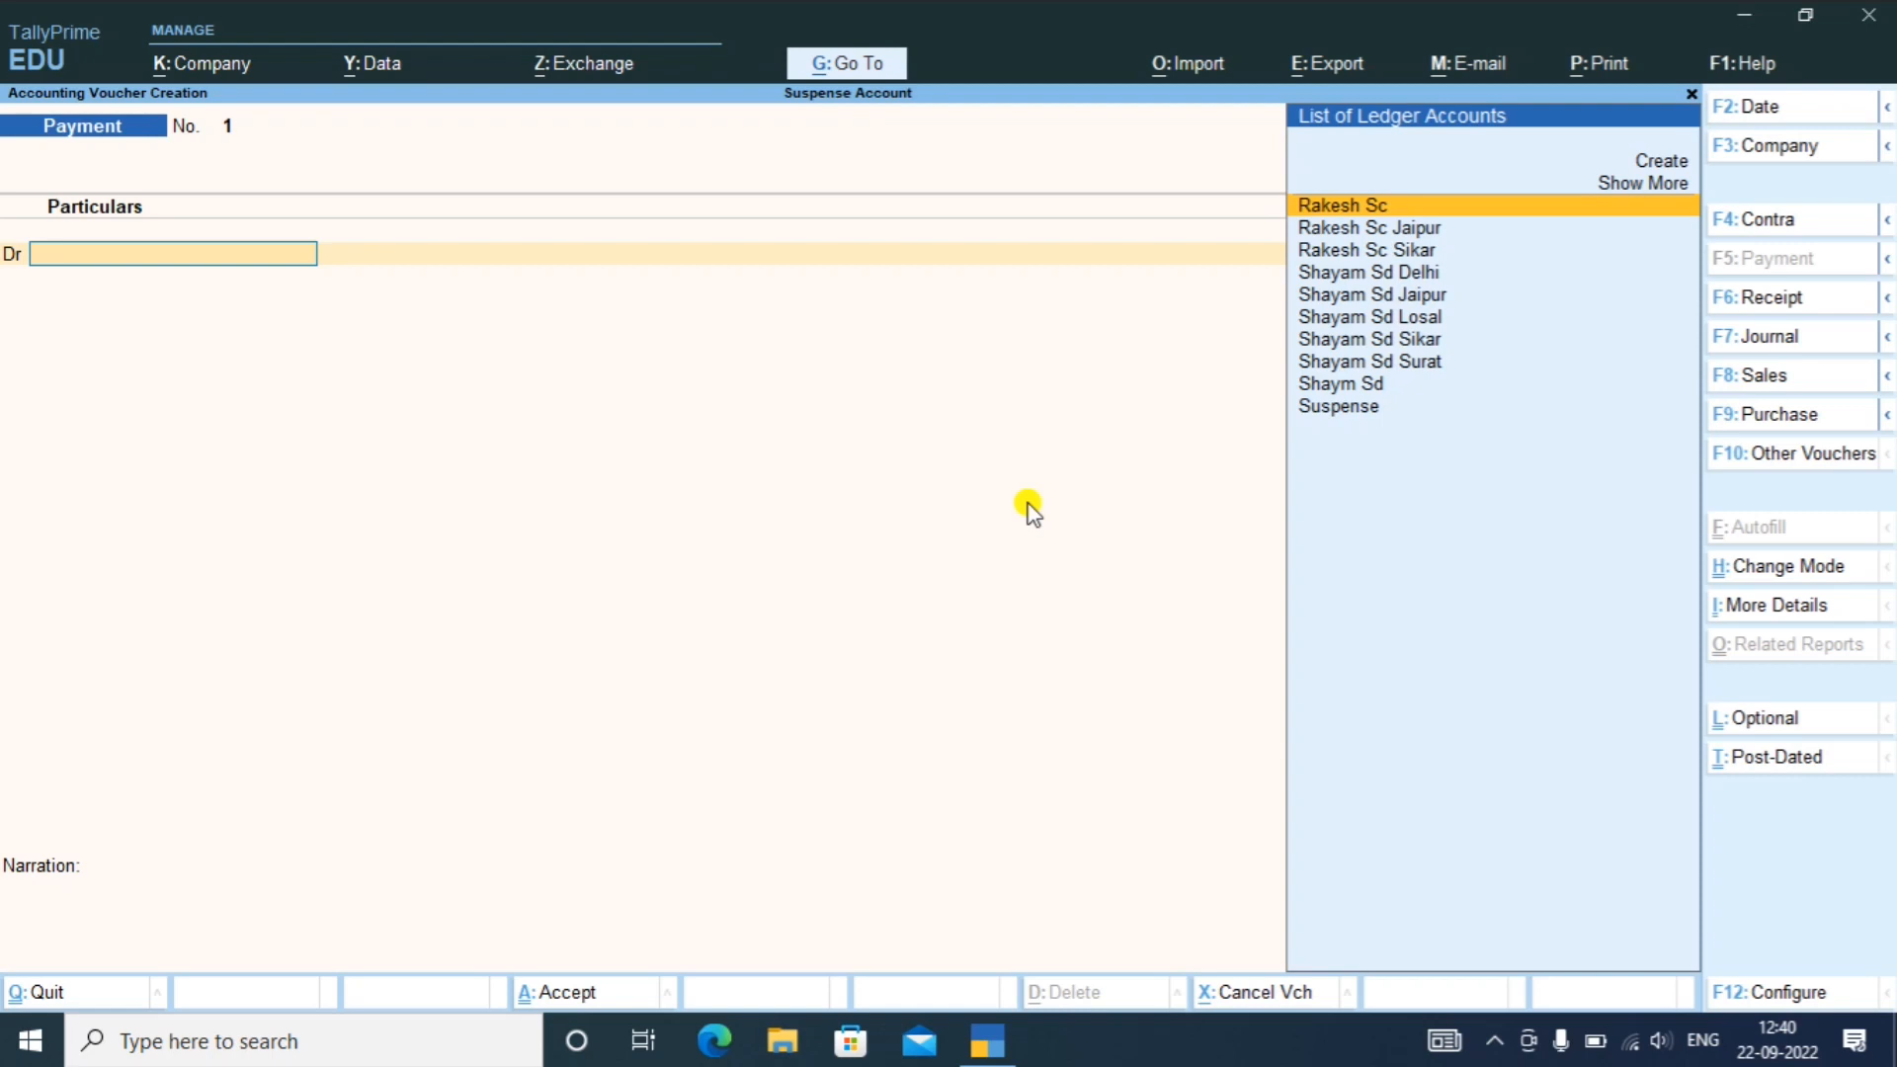
- Switch to a Sales voucher and change its entry mode to As Voucher
key("F8")
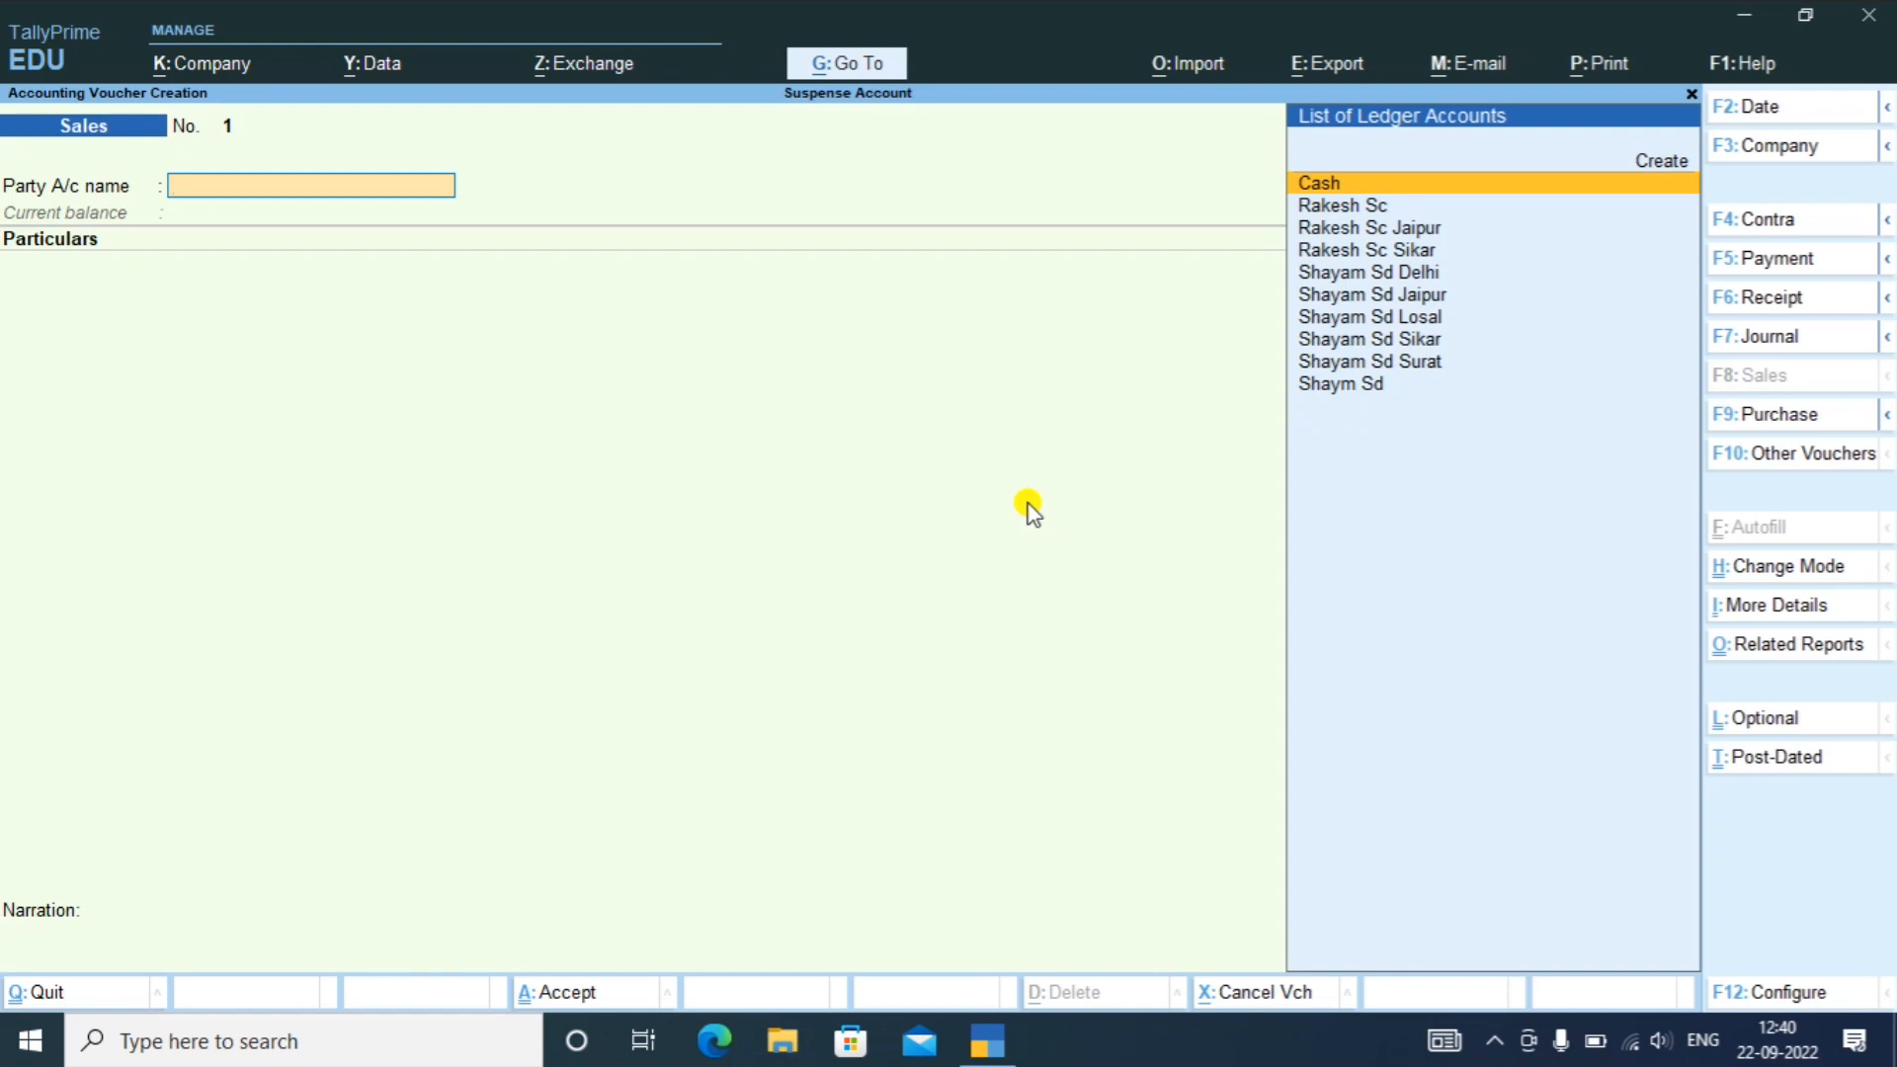
key("ctrl")
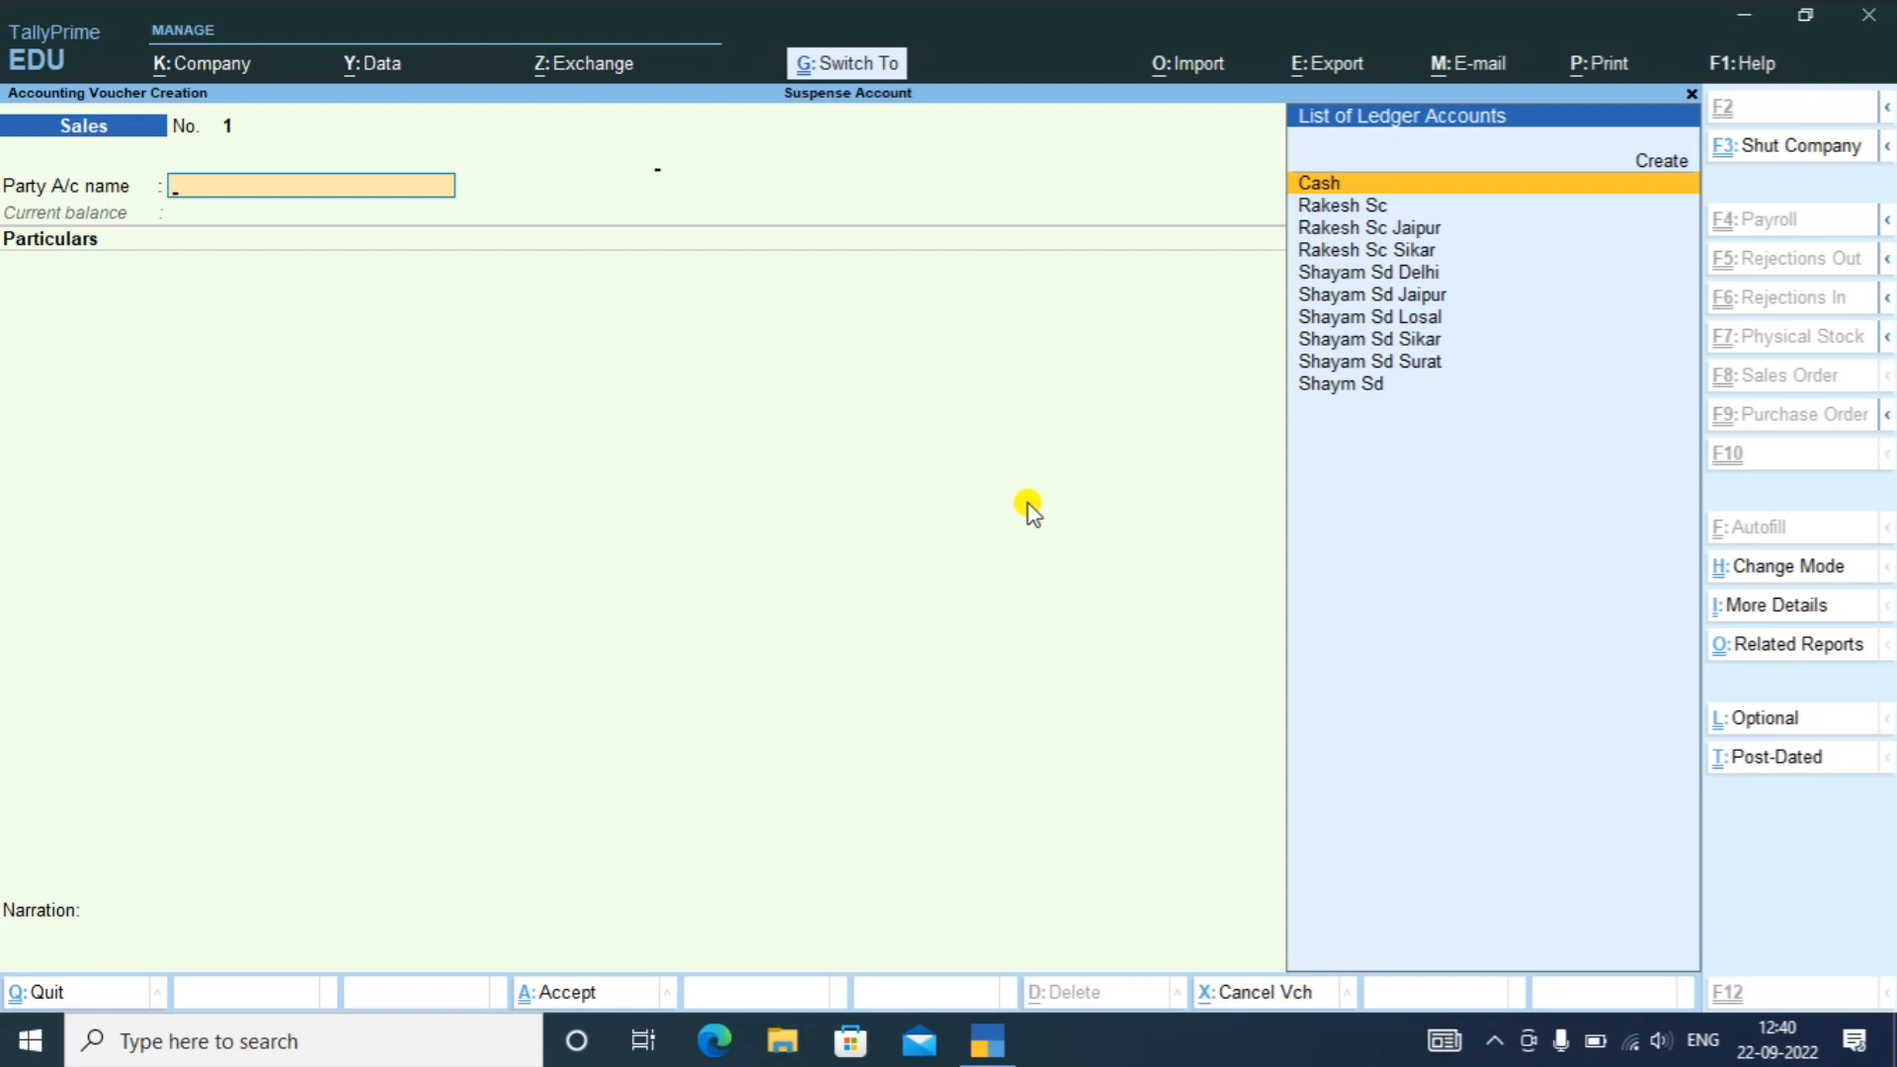
key("ctrl+h")
key("Down")
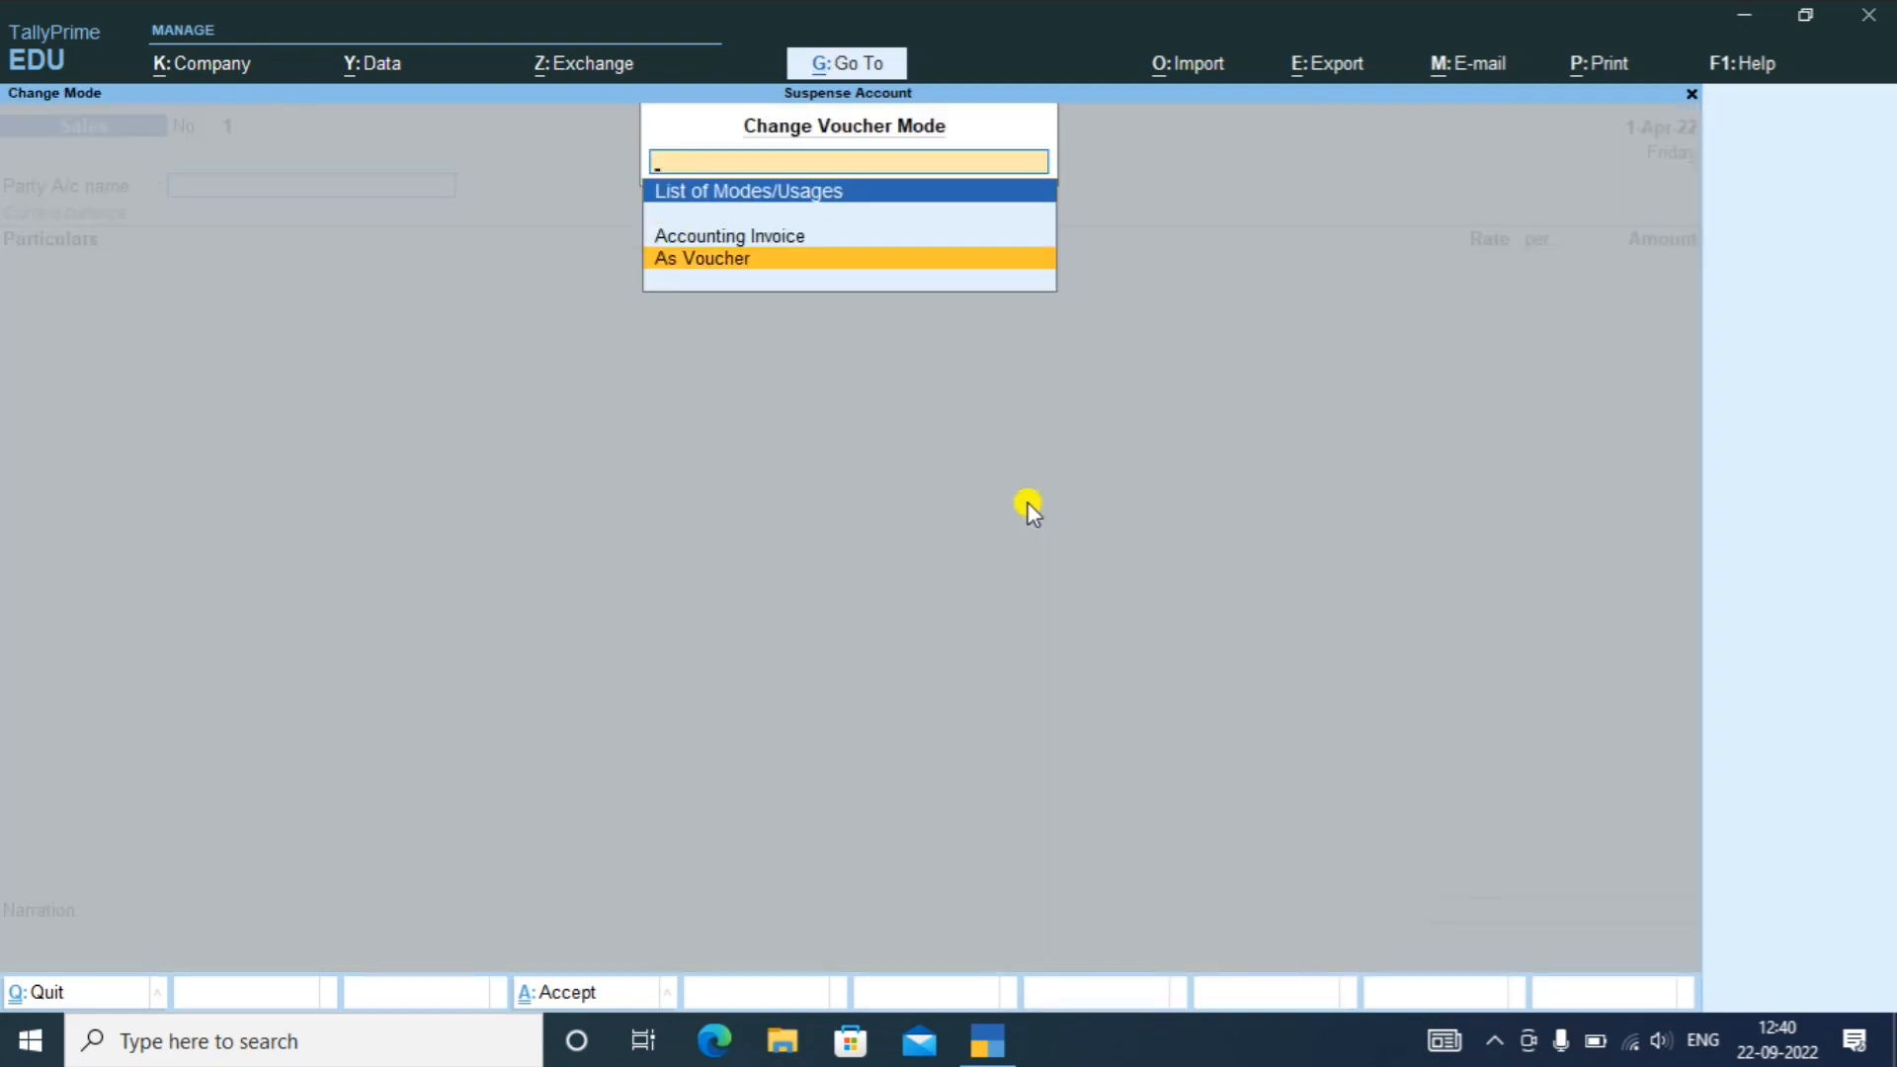
key("Return")
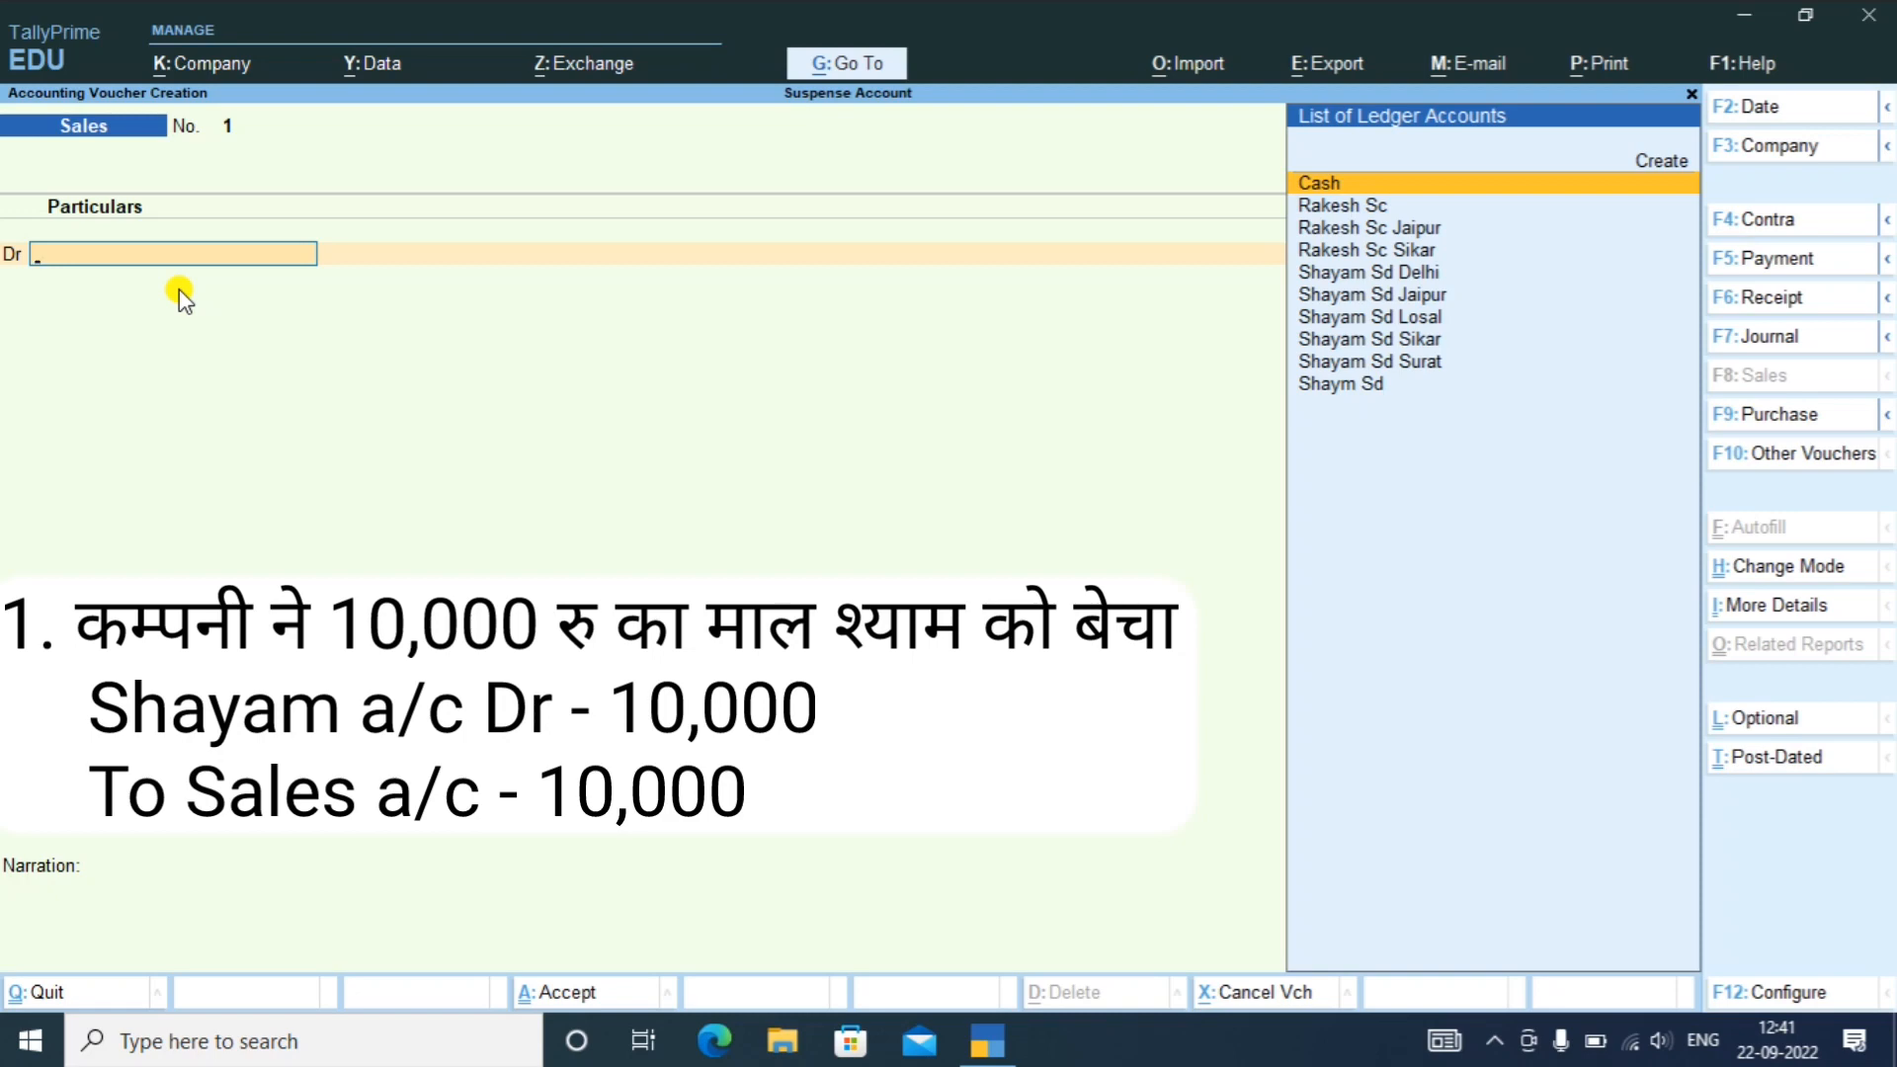
- Choose the sundry debtor ledger without a city suffix, last in the ledger list, as the debit account
key("Down")
key("Down")
key("Down")
key("Down")
key("Down")
key("Down")
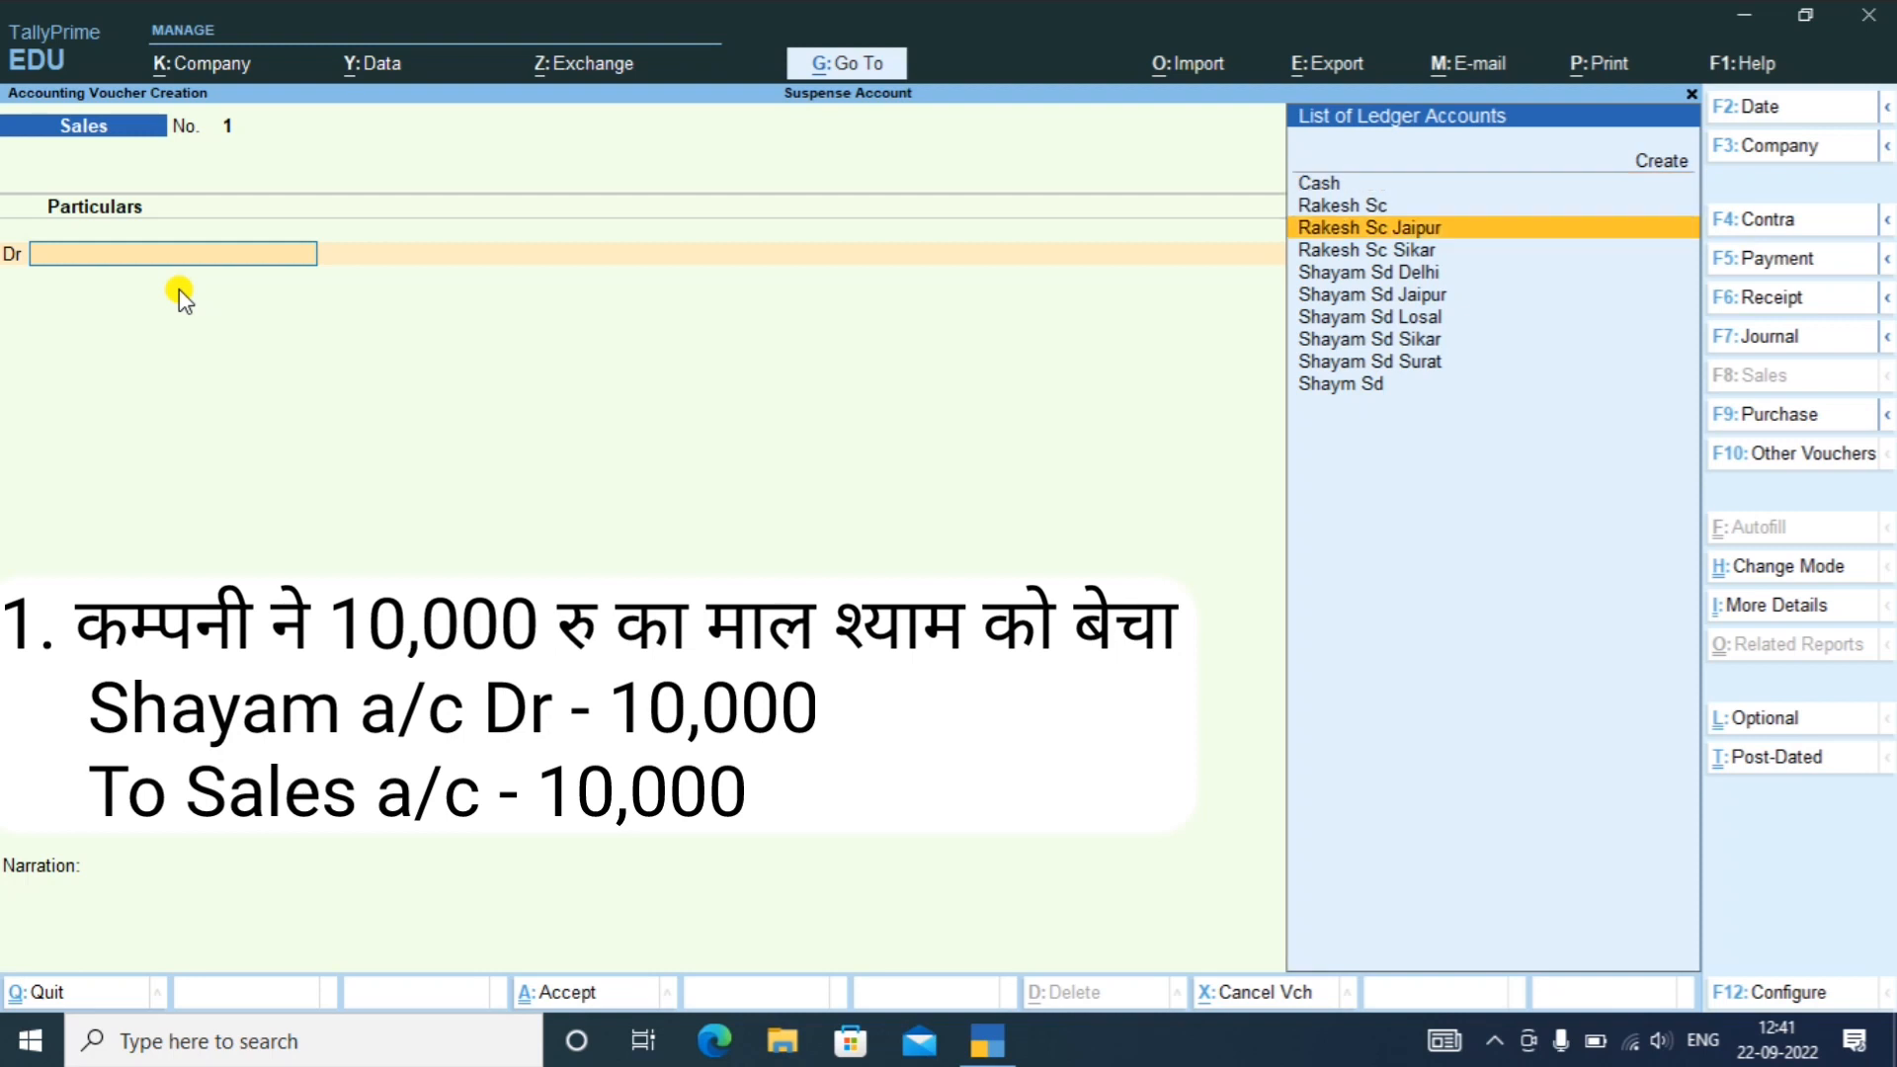
key("Up")
key("Down")
key("Down")
key("Down")
key("Down")
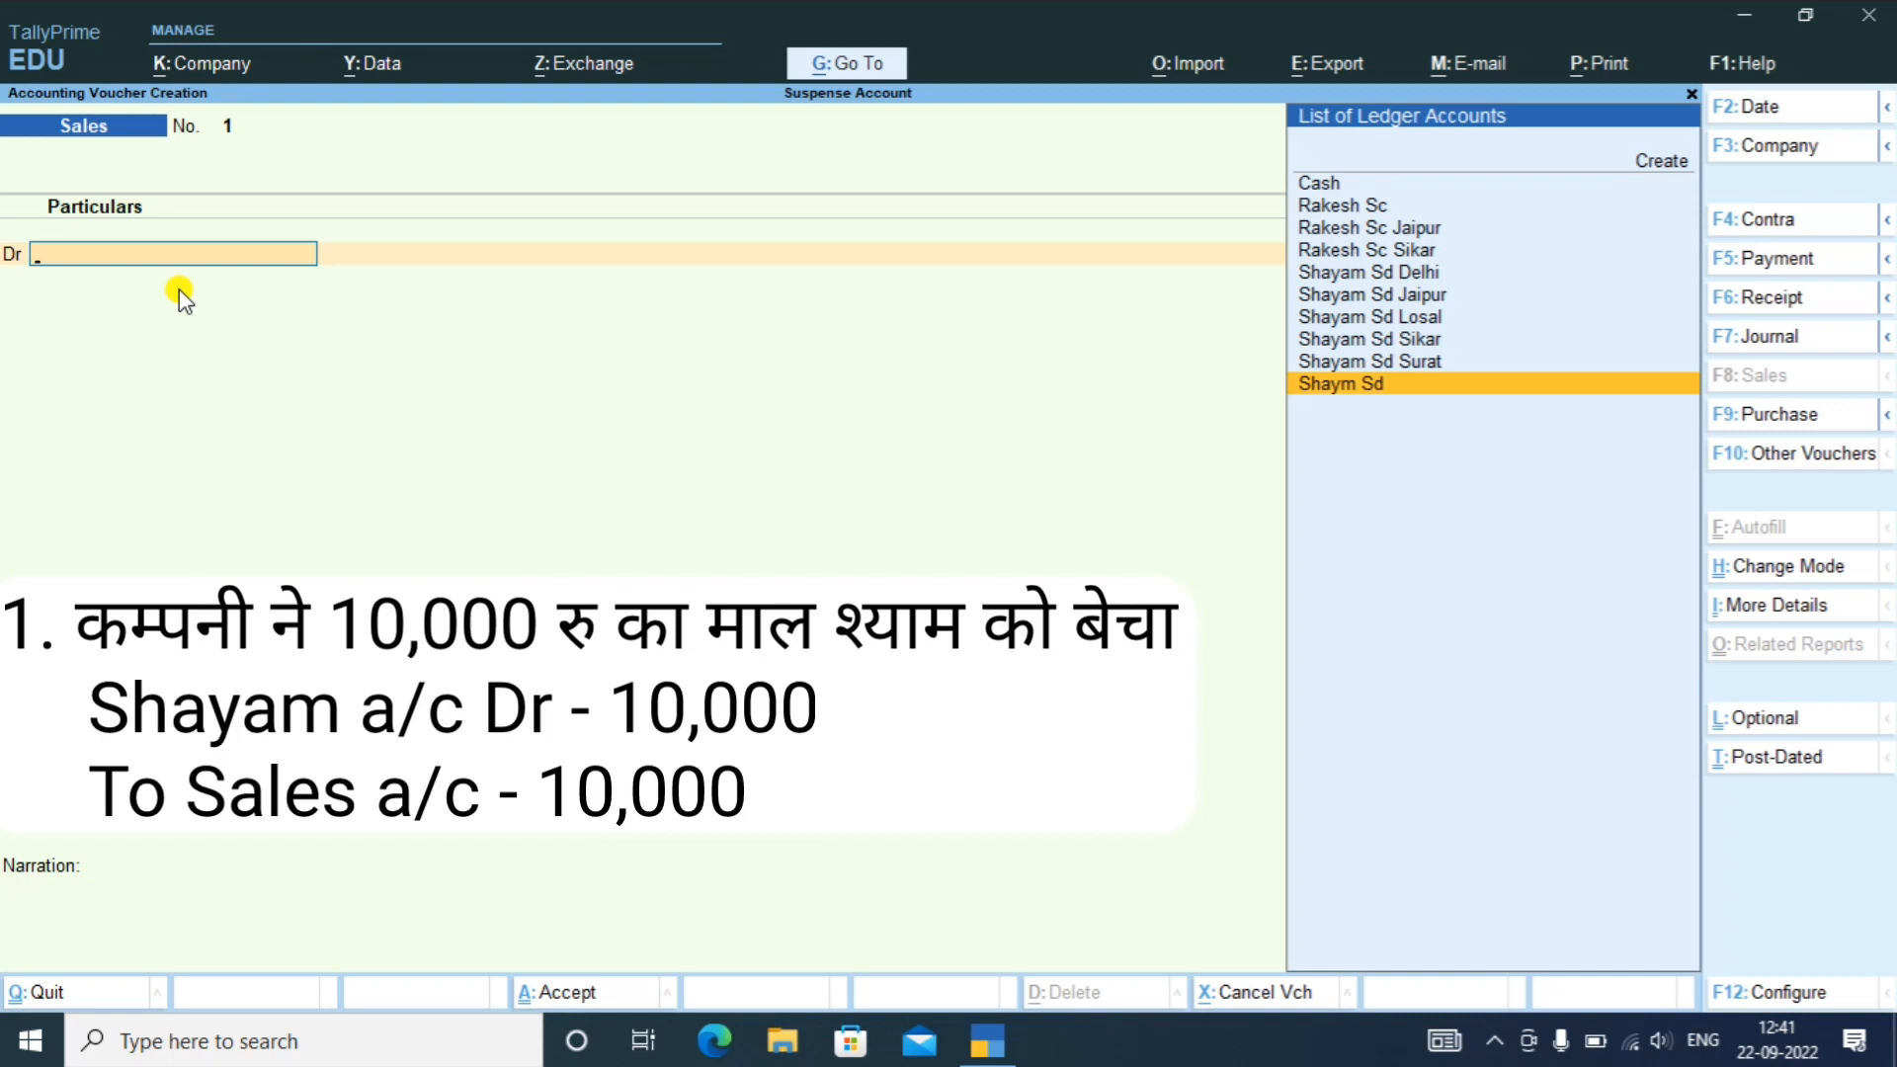
key("Return")
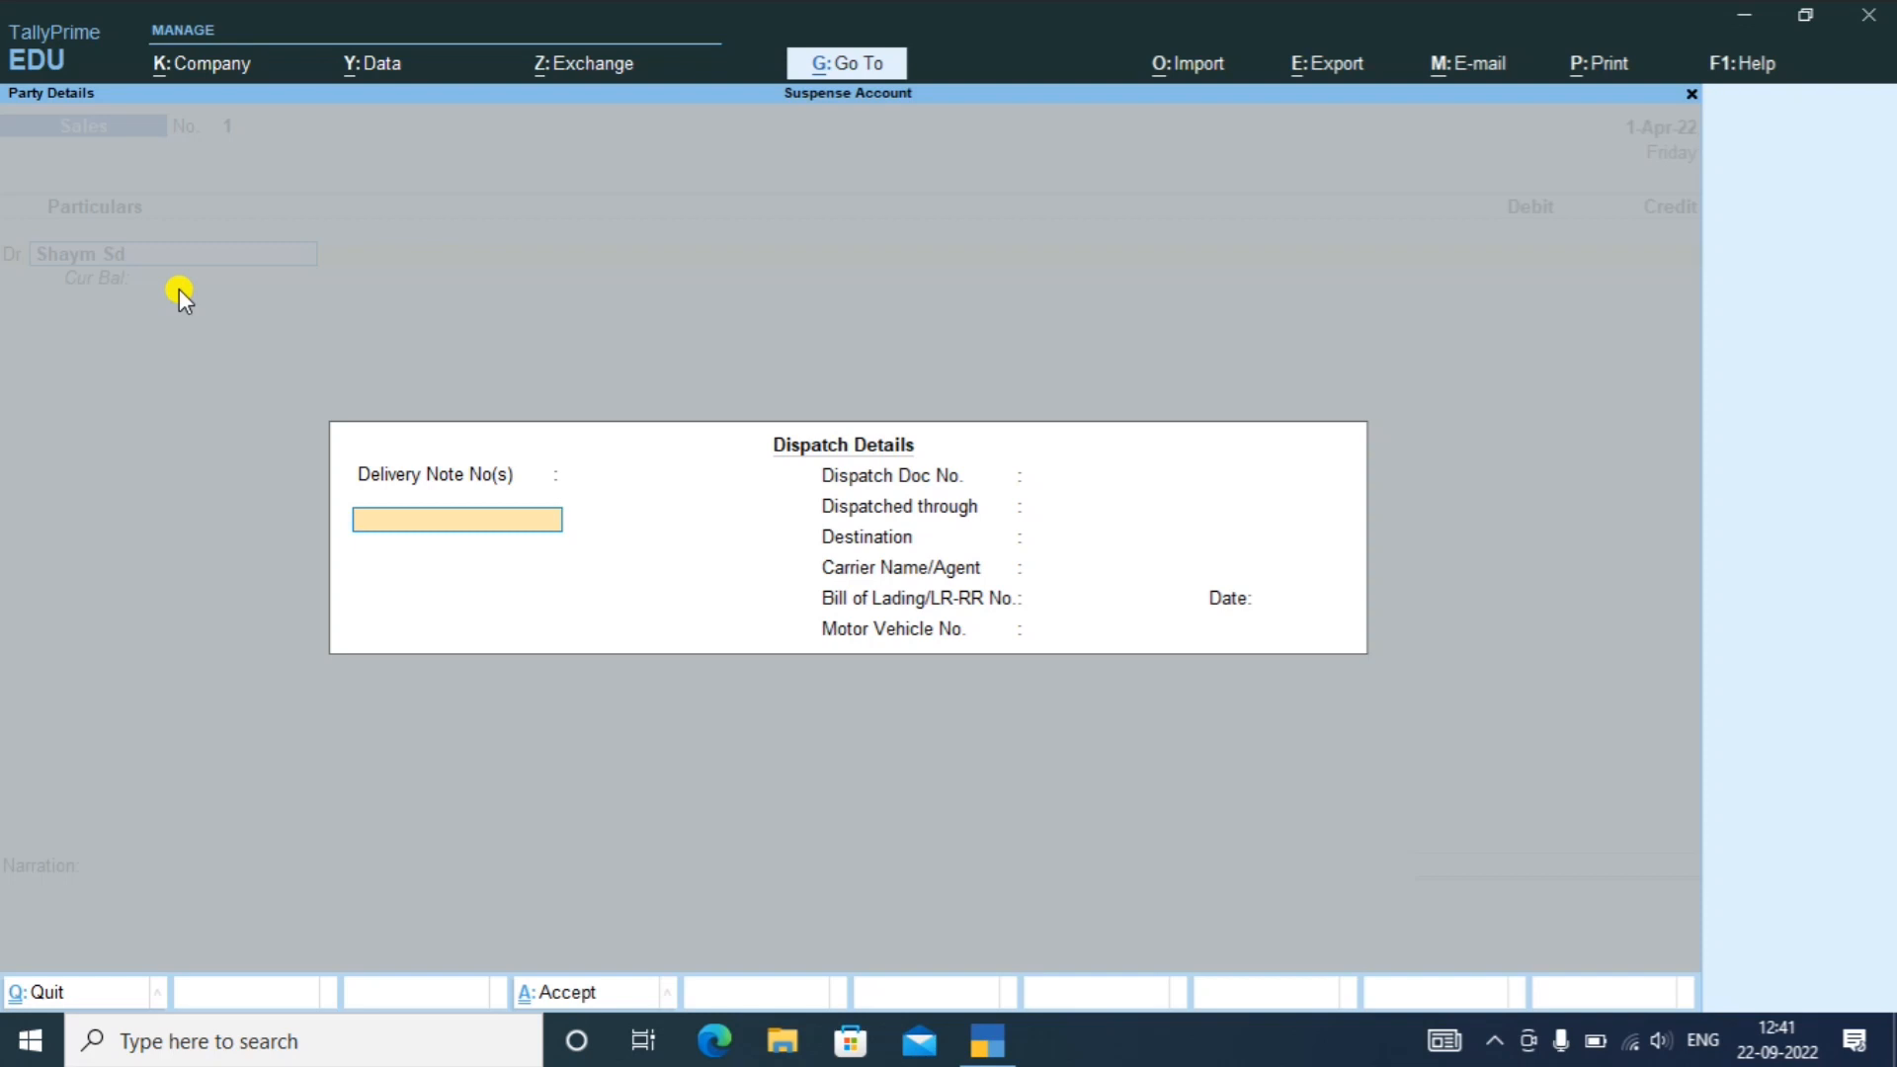
- Leave the dispatch details blank, accept the party details, and set the customer's debit amount to 10,000
key("Return")
key("Return")
key("Return")
key("Return")
key("Return")
key("Return")
key("Return")
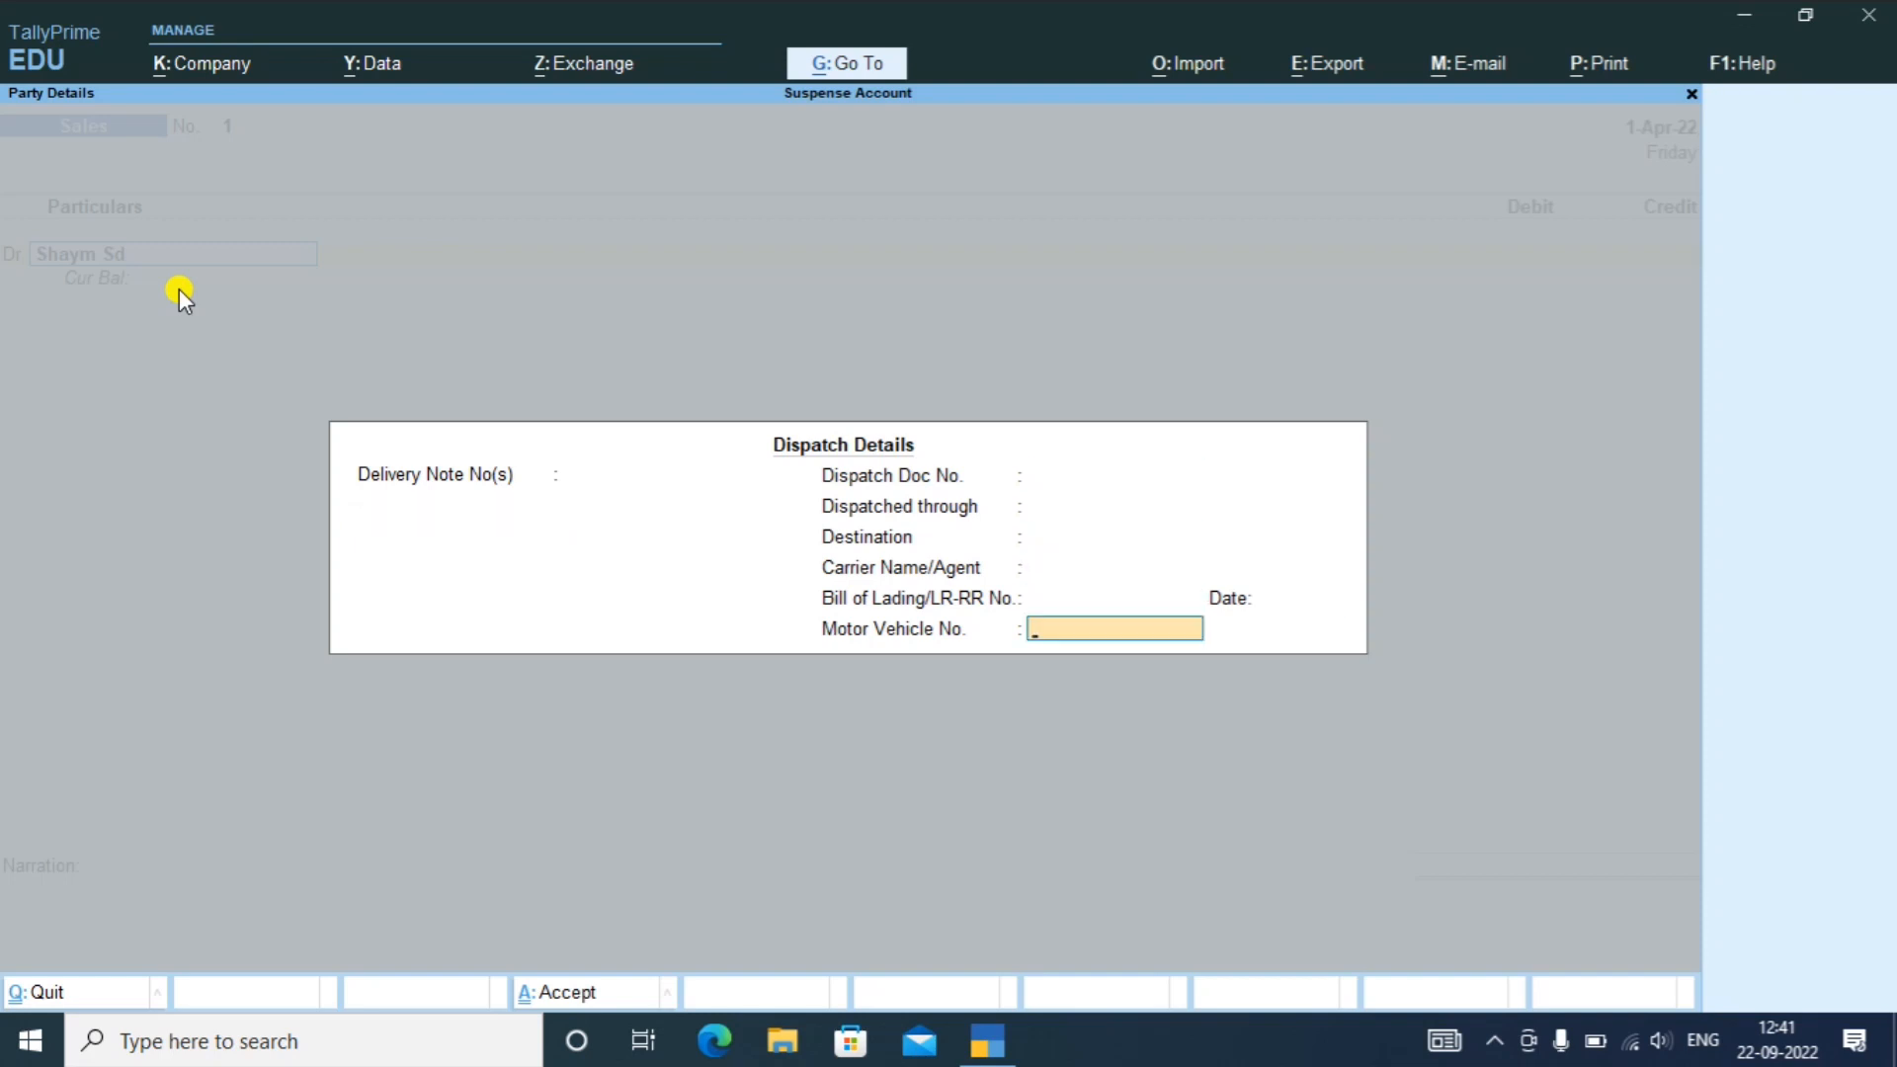
key("Return")
key("Return")
key("Return")
key("Return")
key("Return")
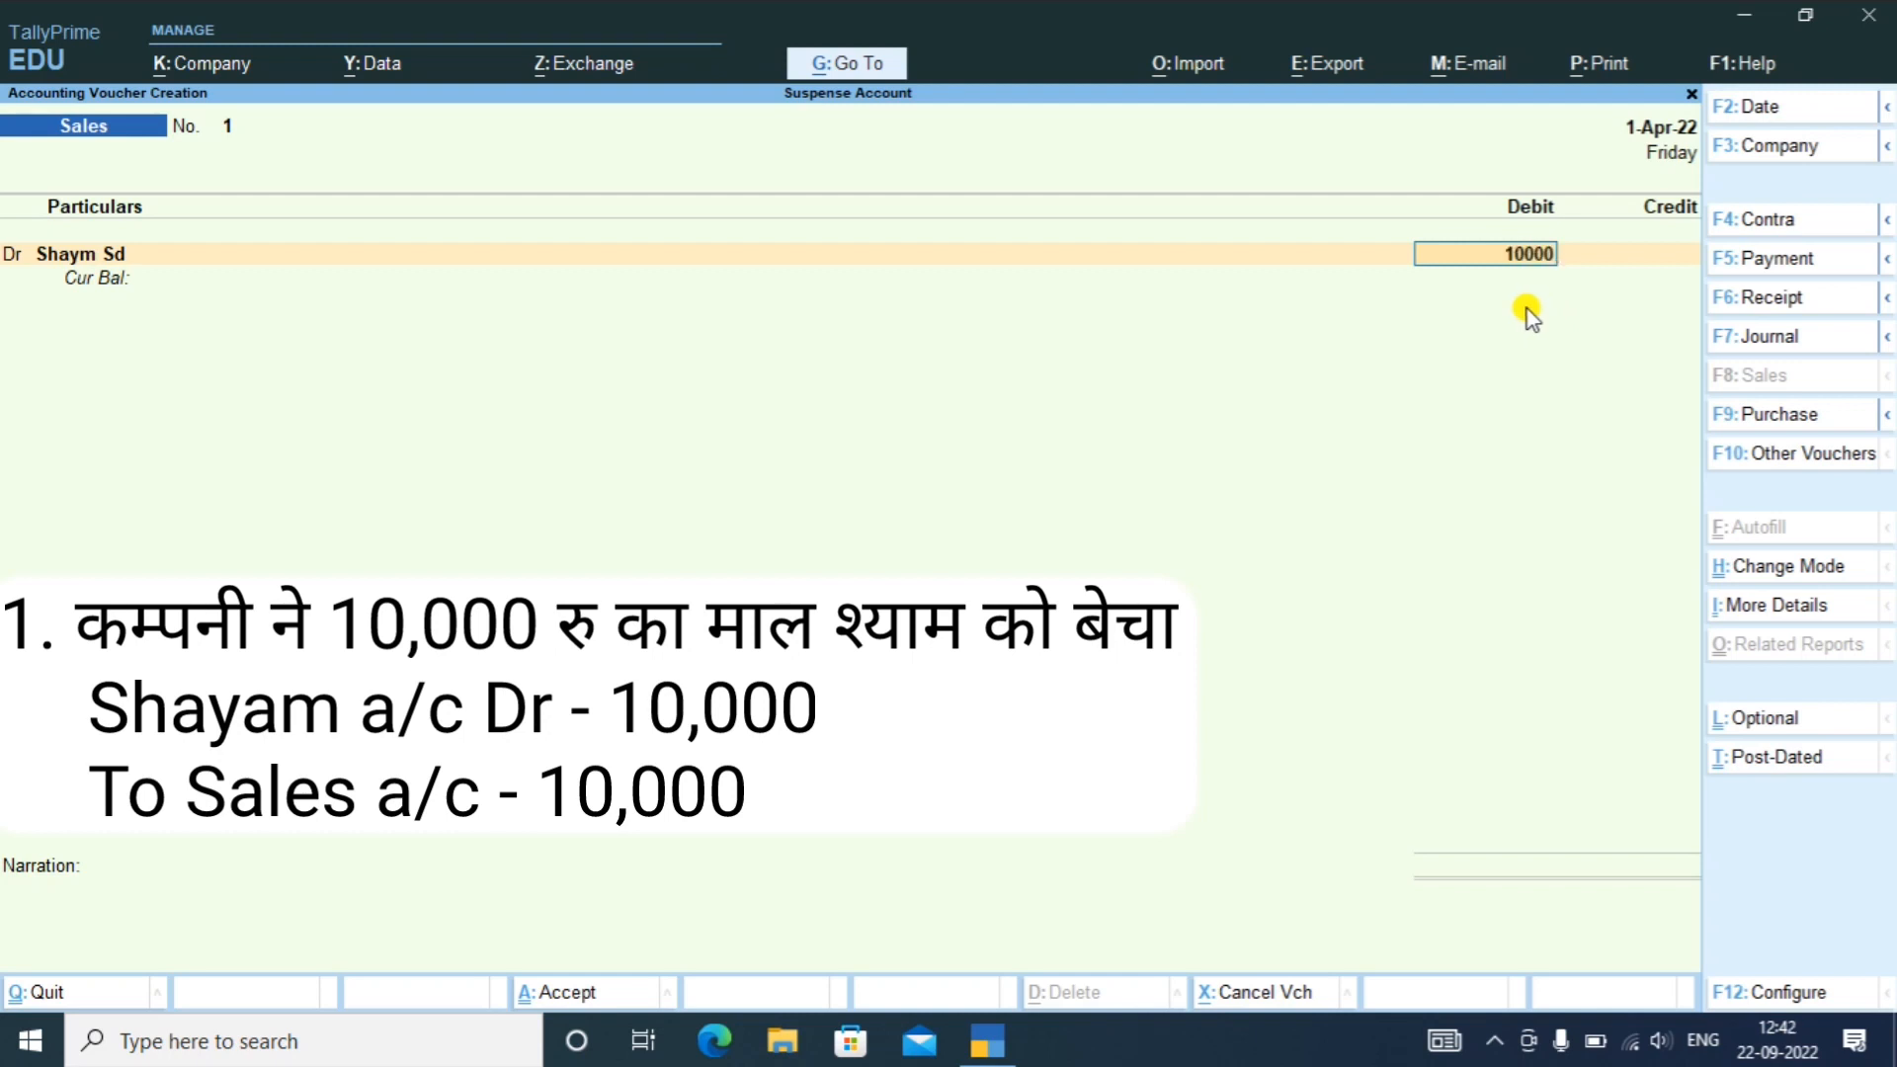
key("Return")
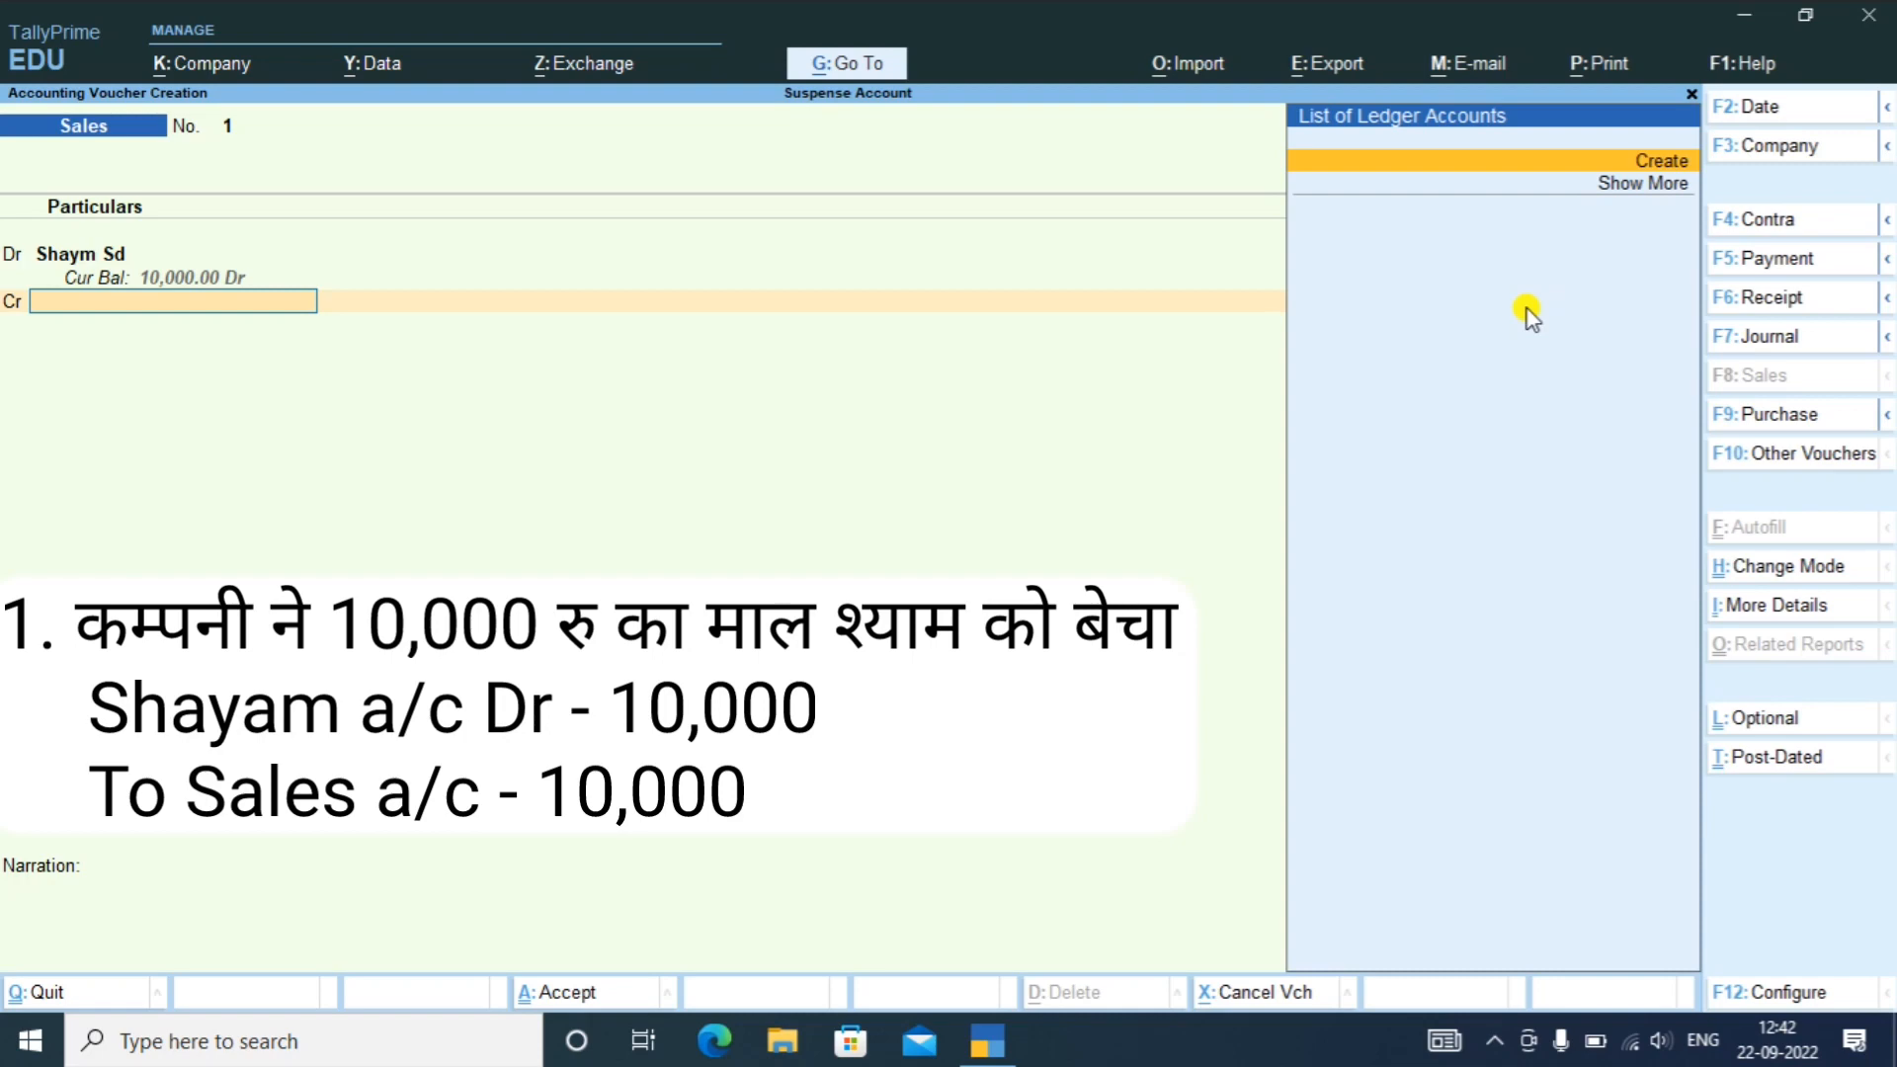
- Create a ledger named Sales under the Sales Accounts group and use it as the voucher's credit account
key("alt+c")
type("Sales")
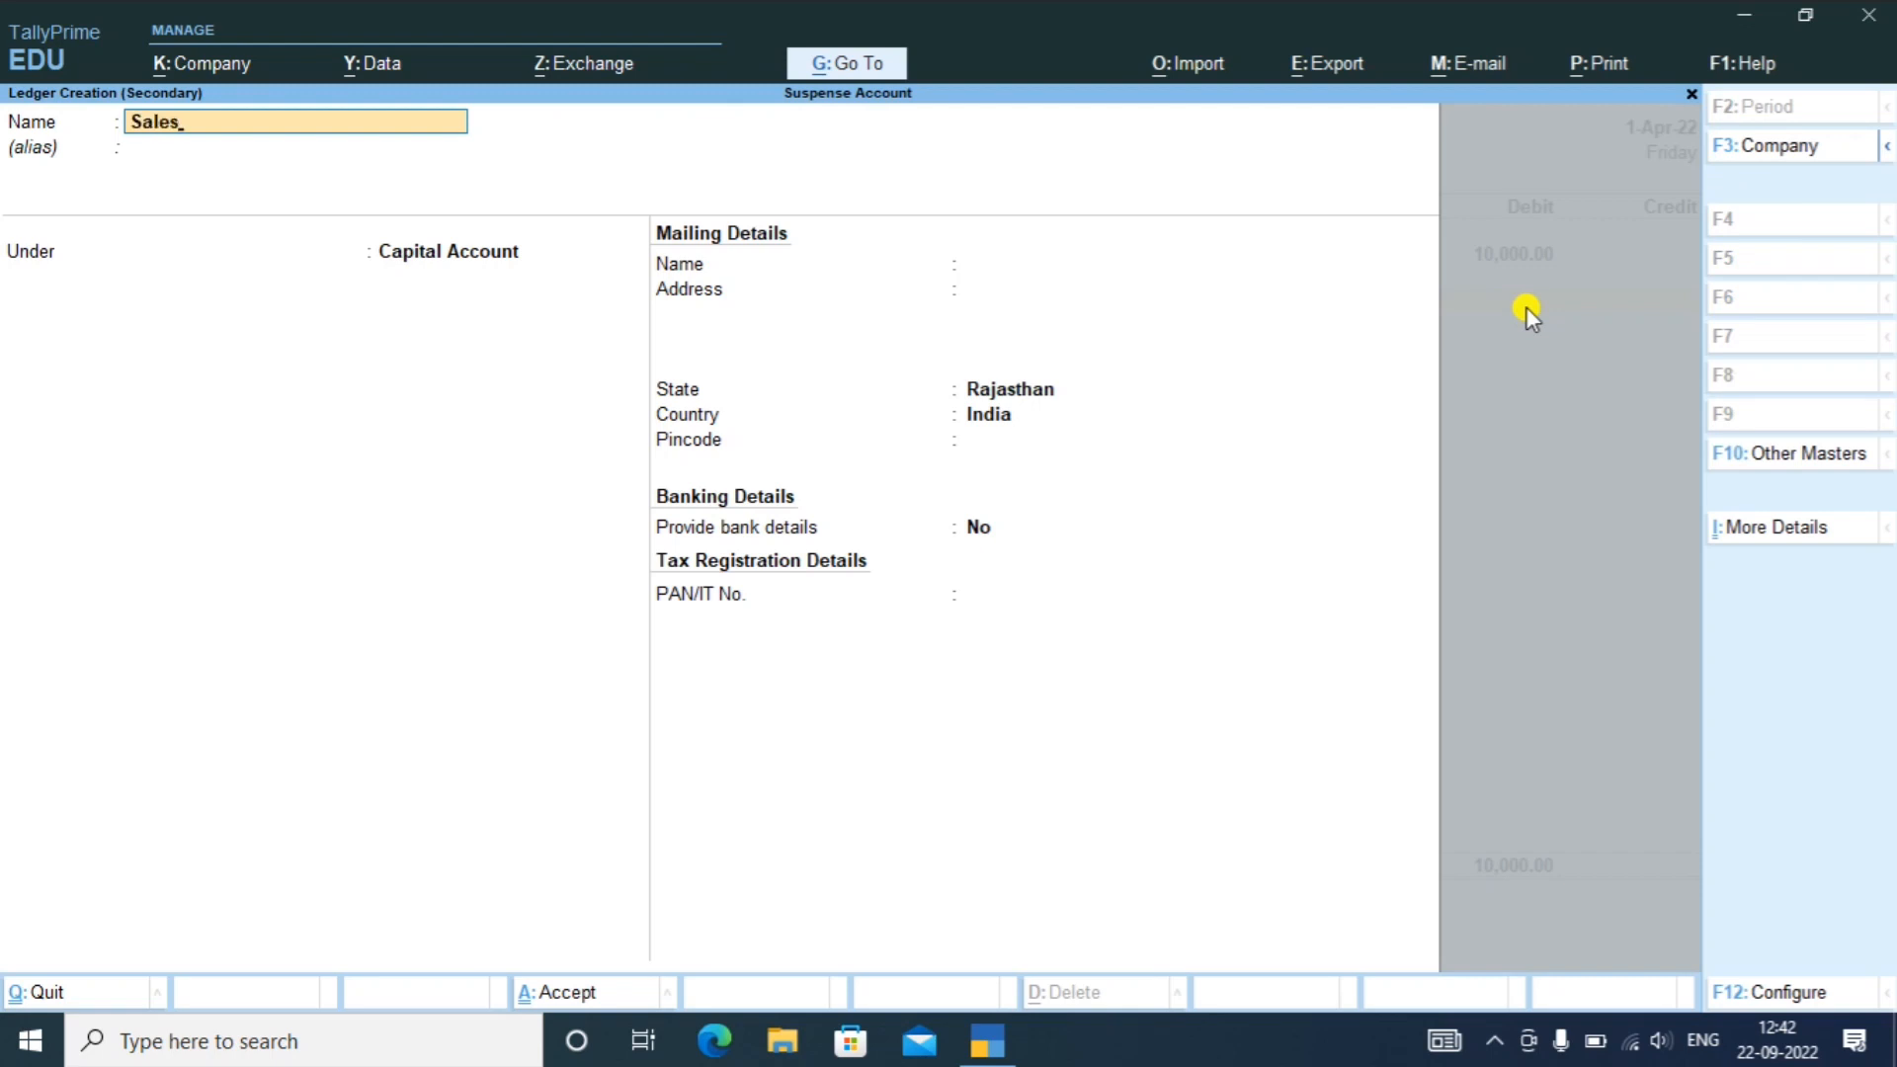
key("Return")
key("Return")
type("S")
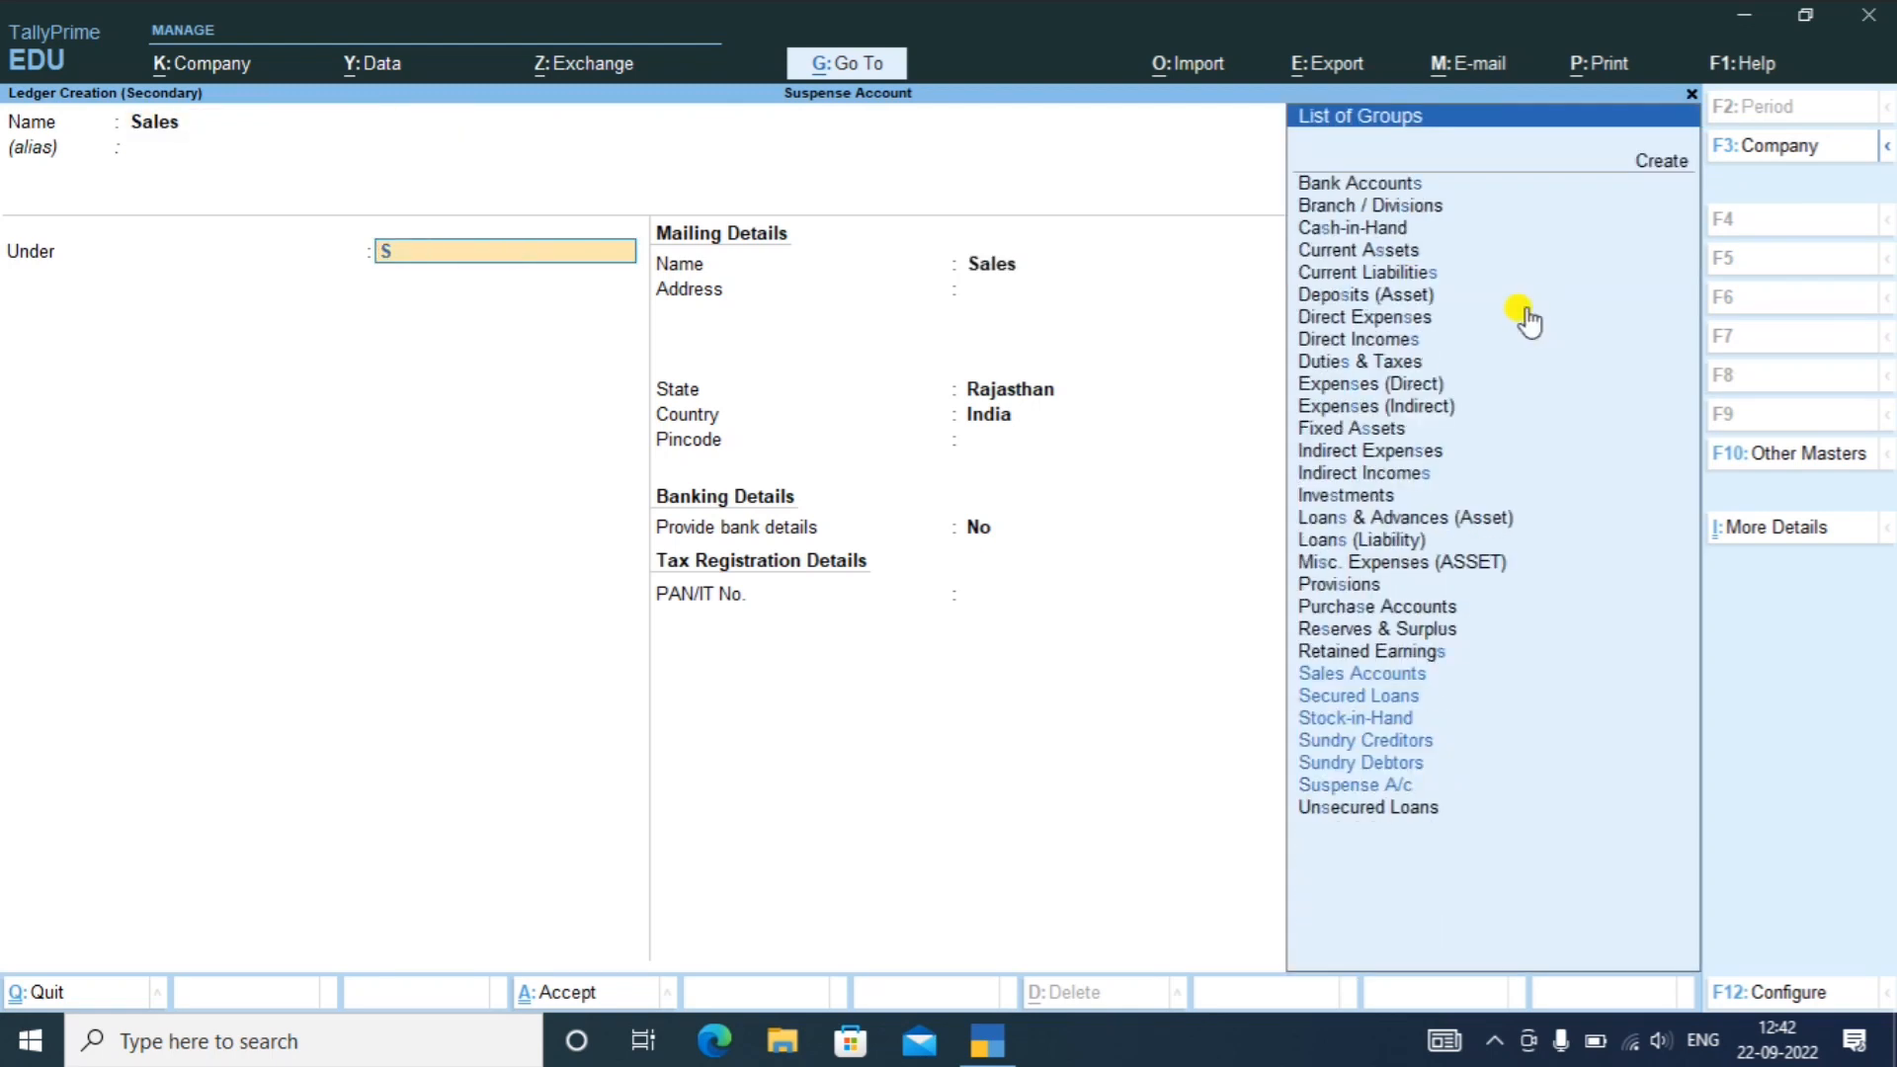
type("ales")
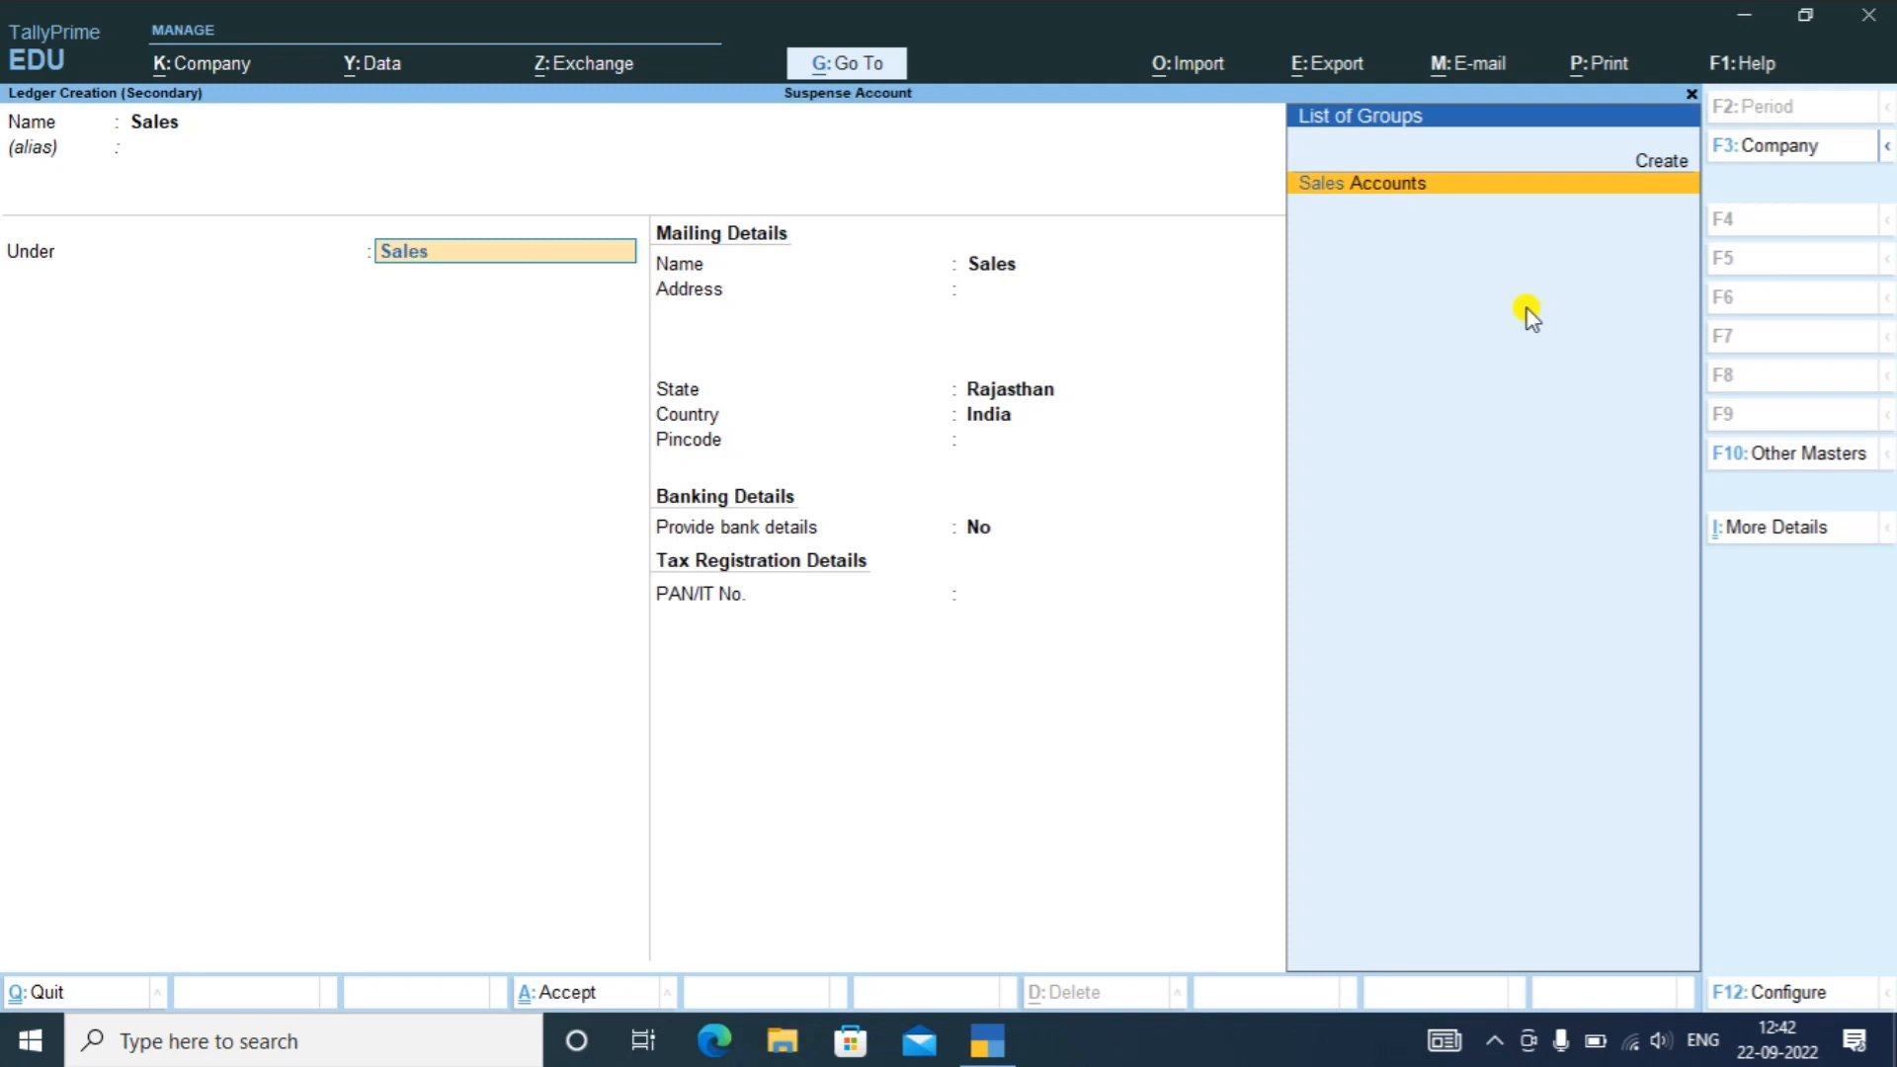
key("Return")
key("ctrl")
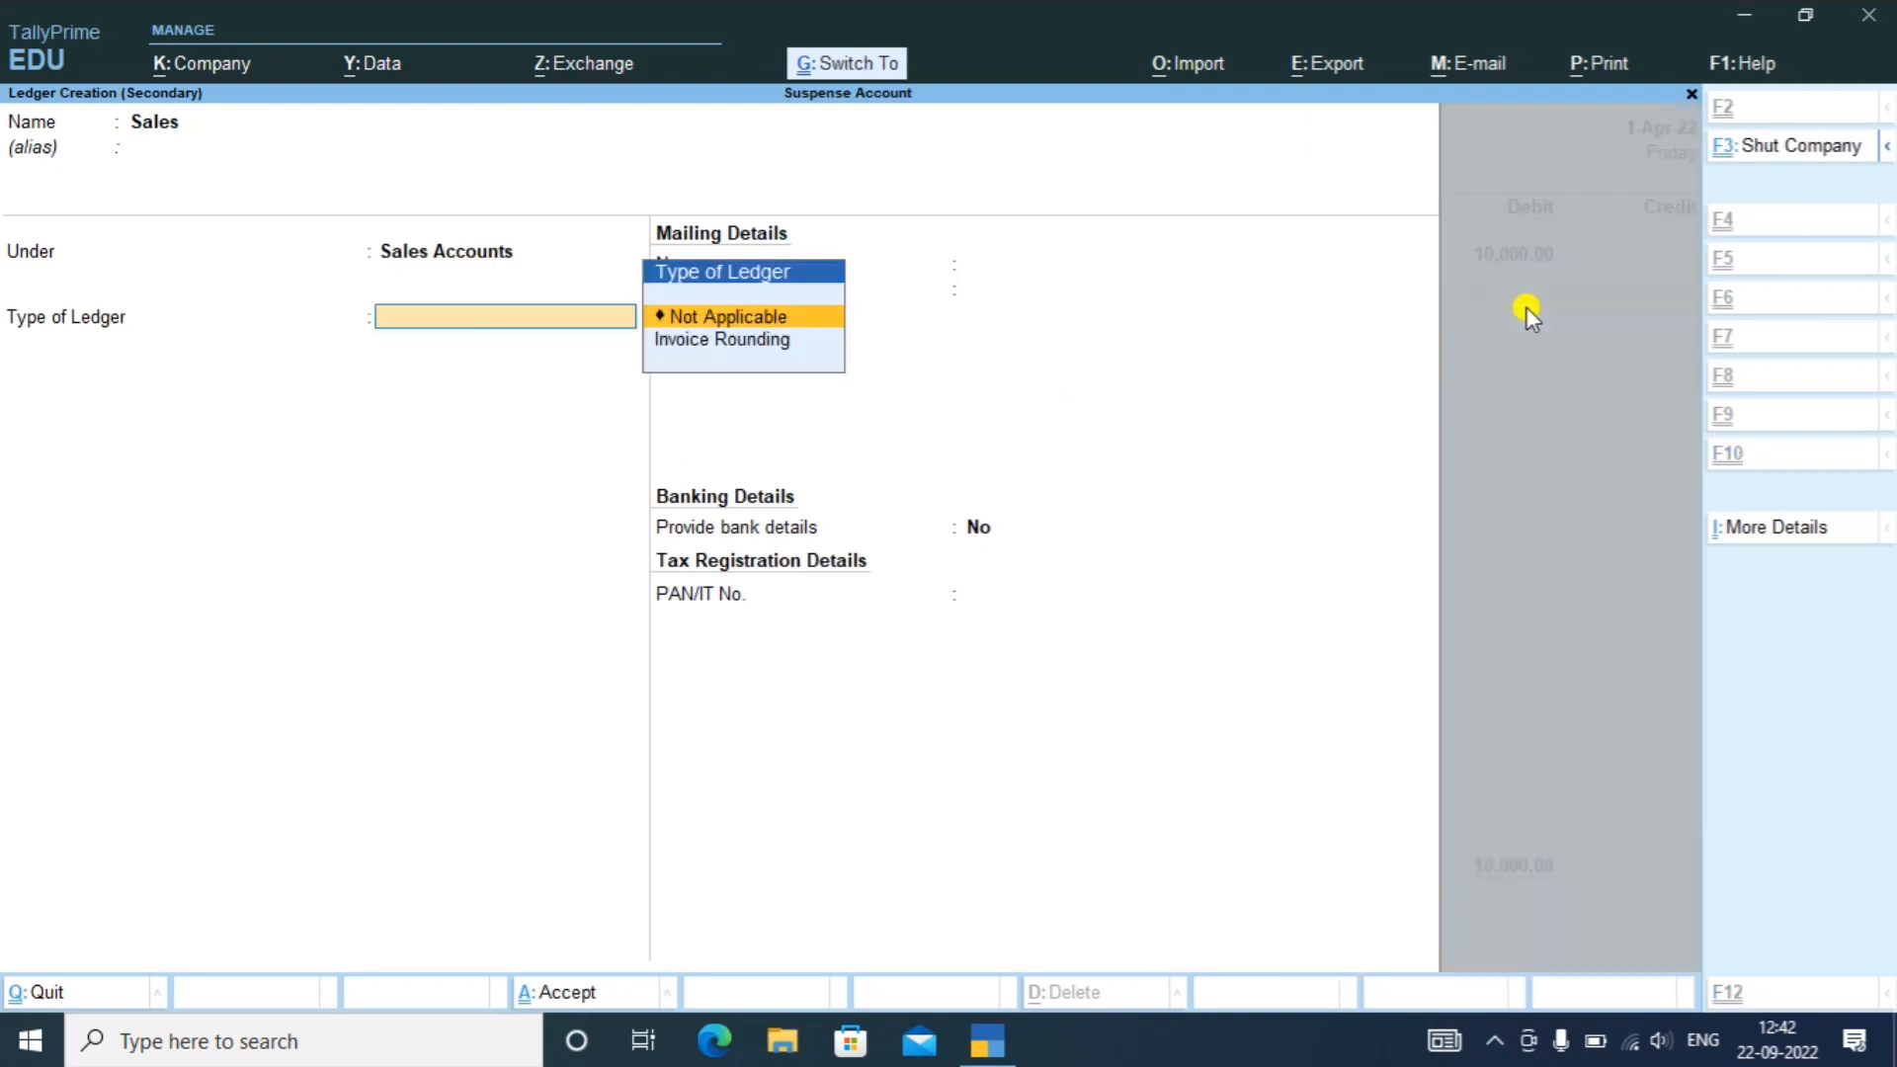
key("ctrl+a")
key("Return")
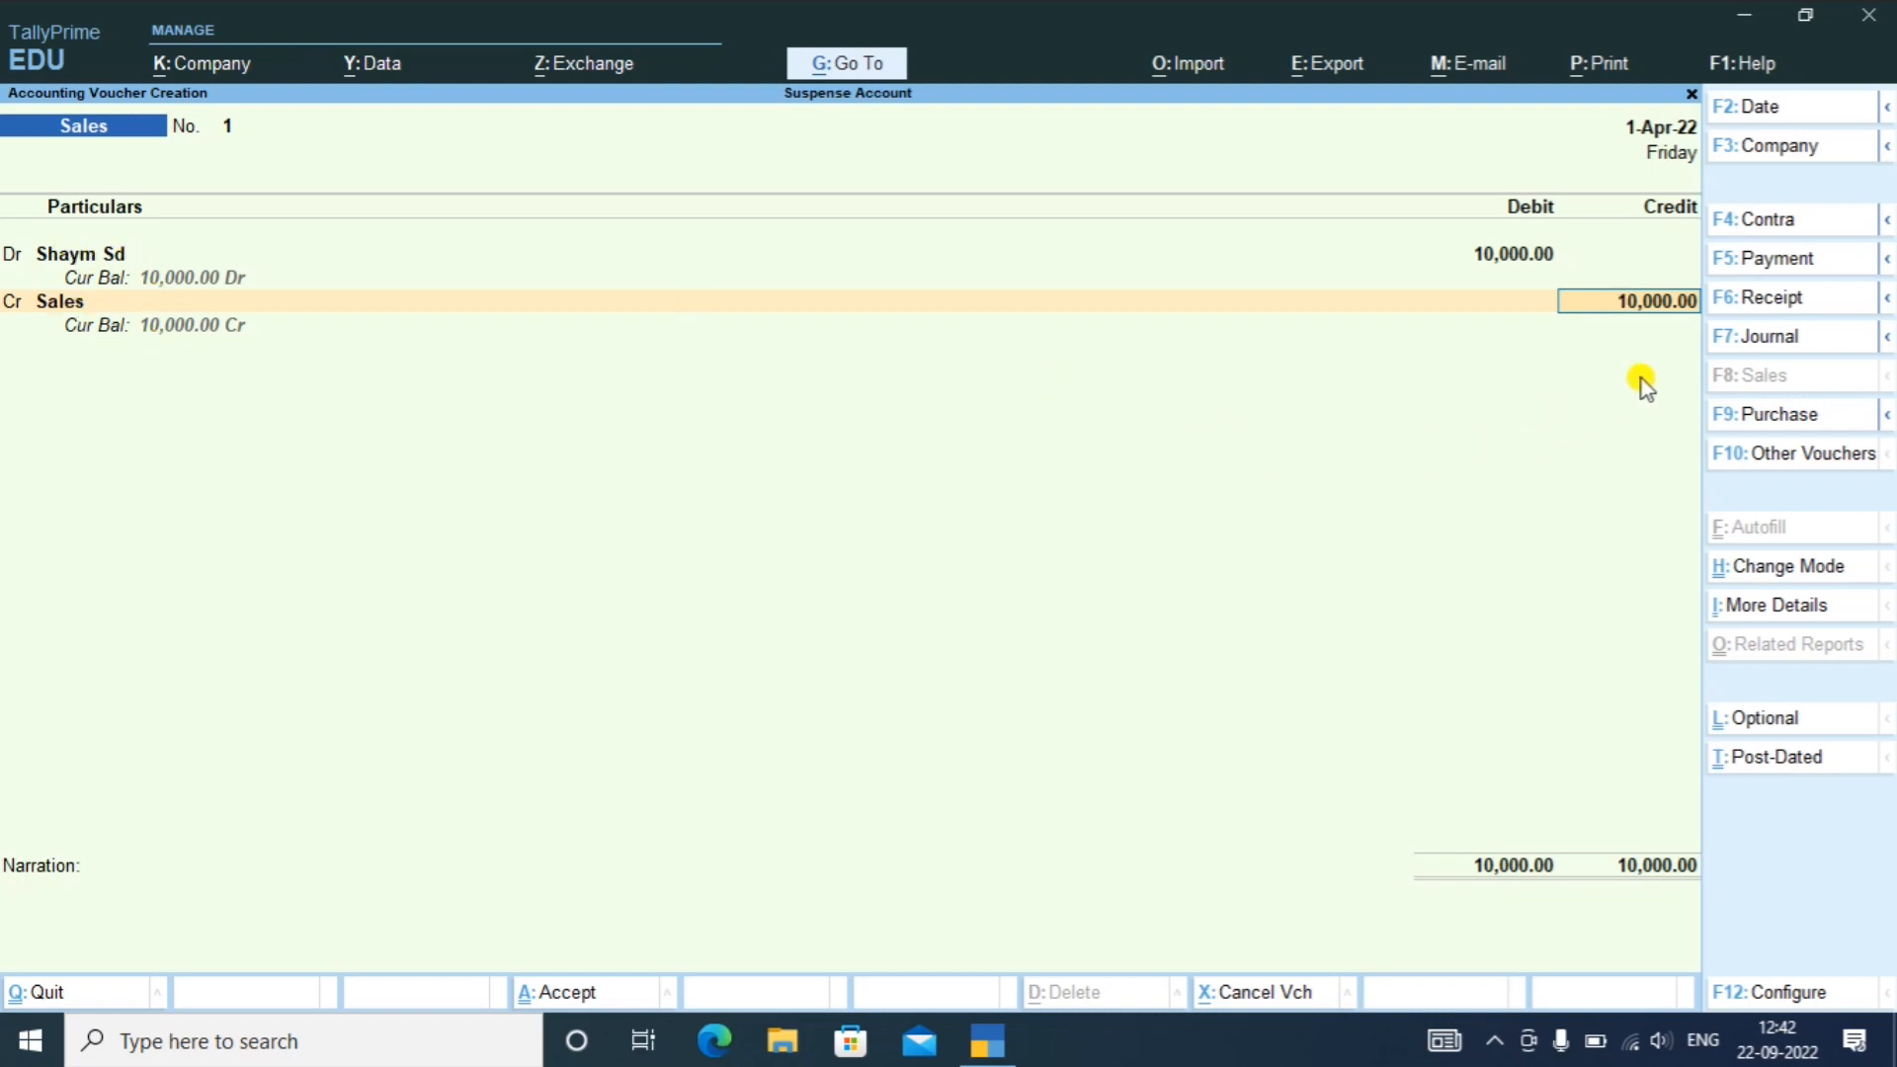
- Accept the 10,000 credit to Sales and save the sales voucher without a narration
key("Return")
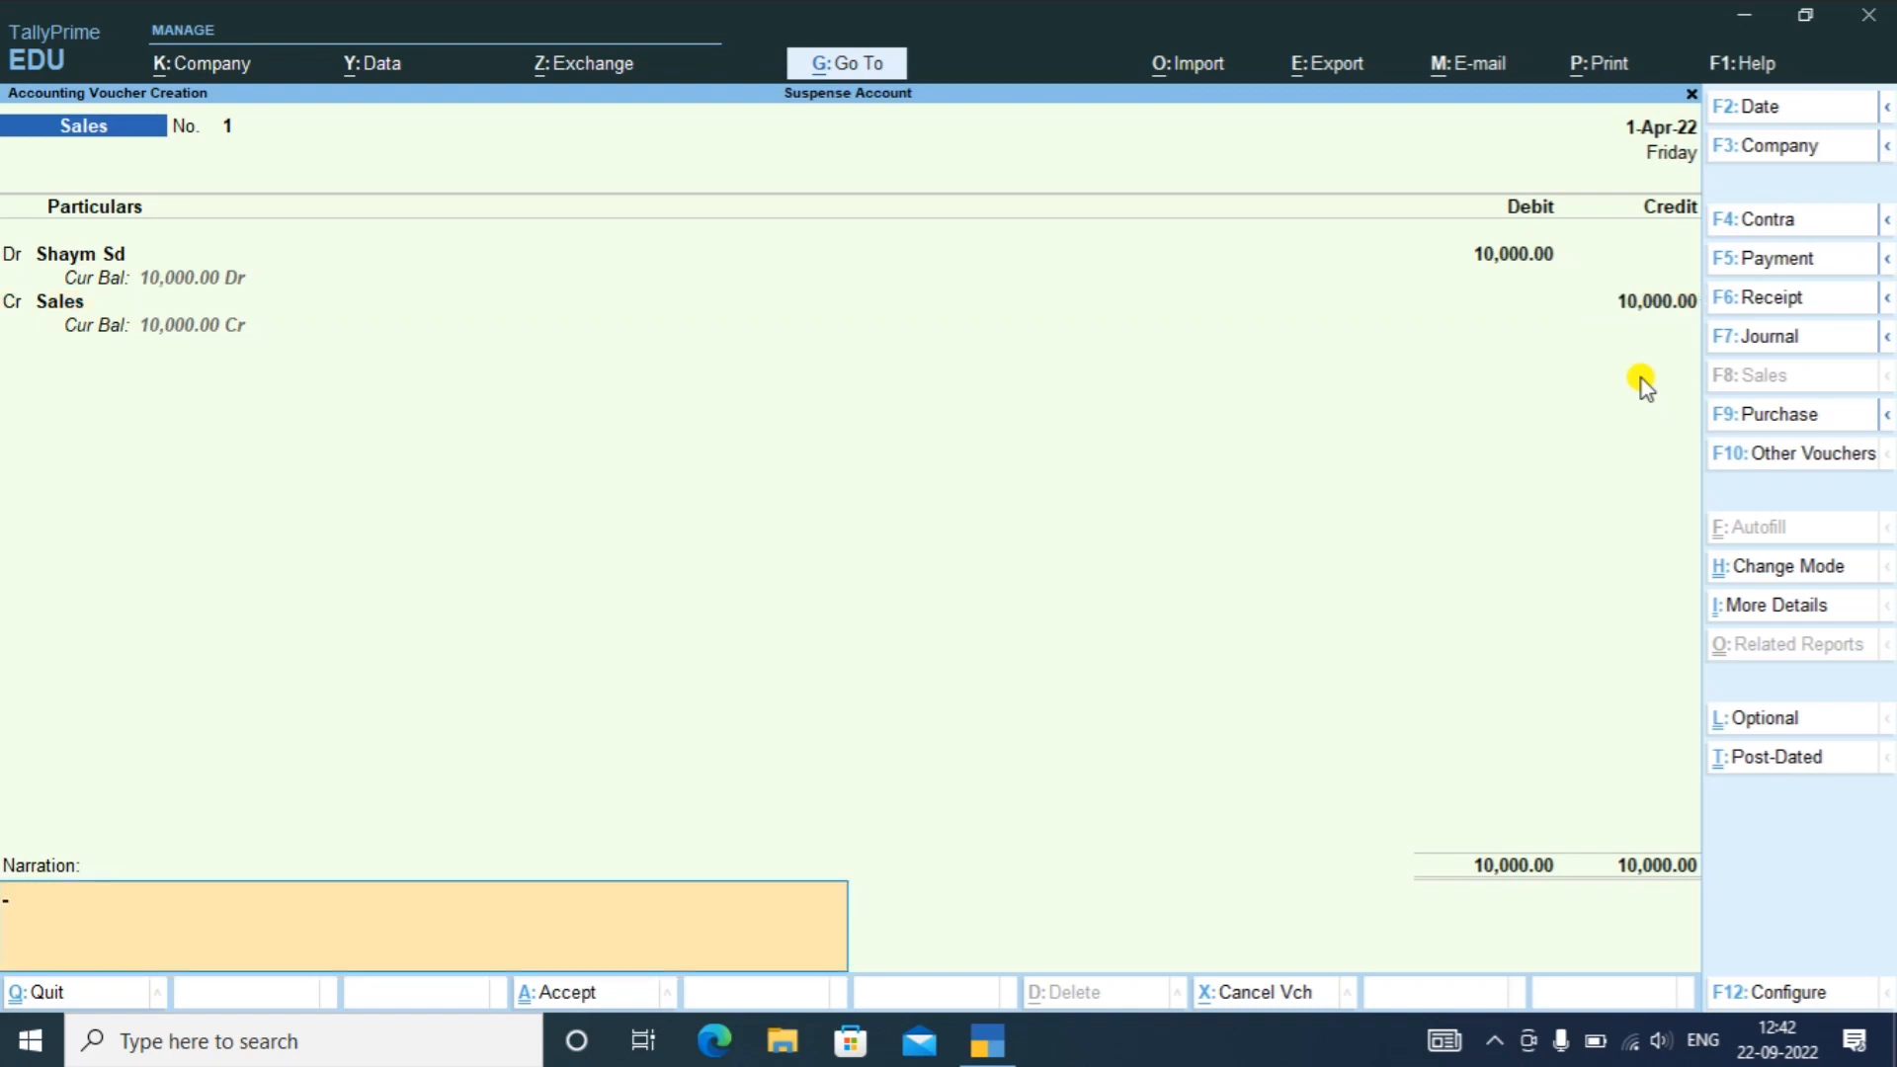
key("Return")
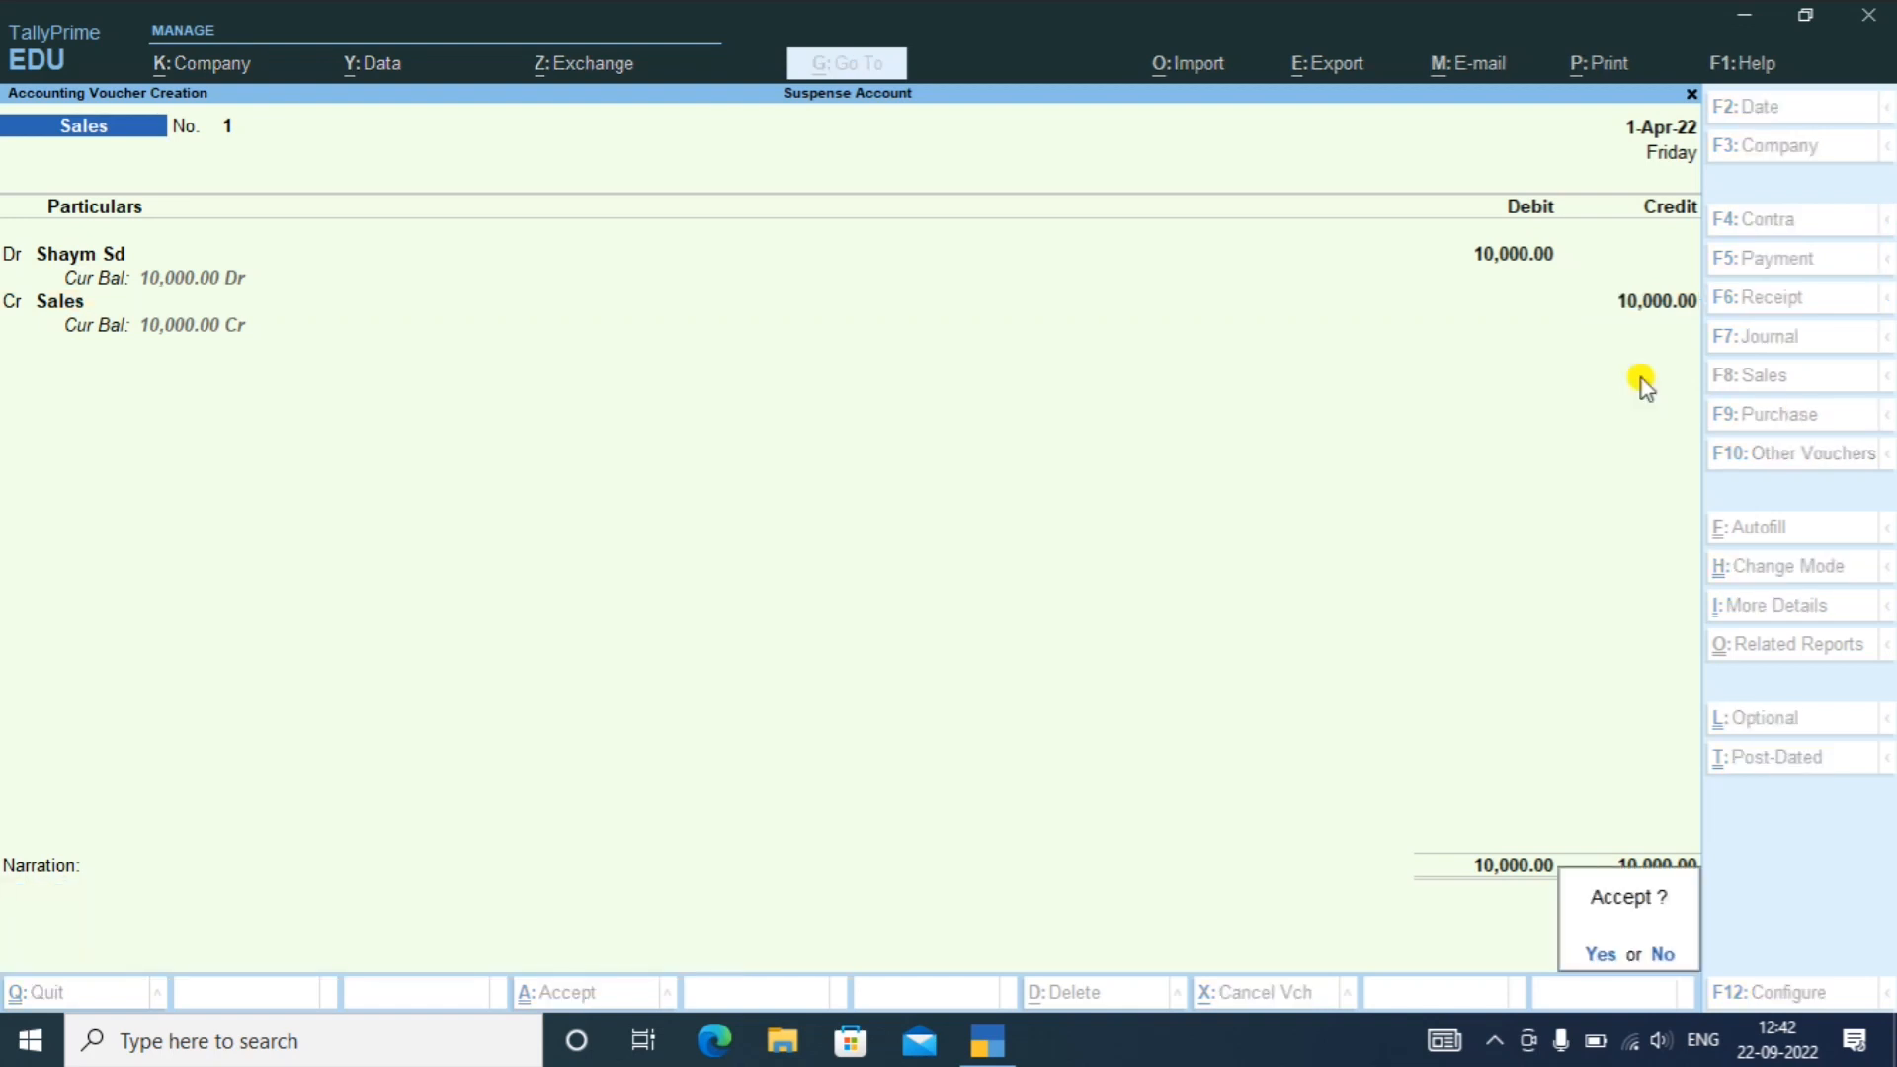
key("Return")
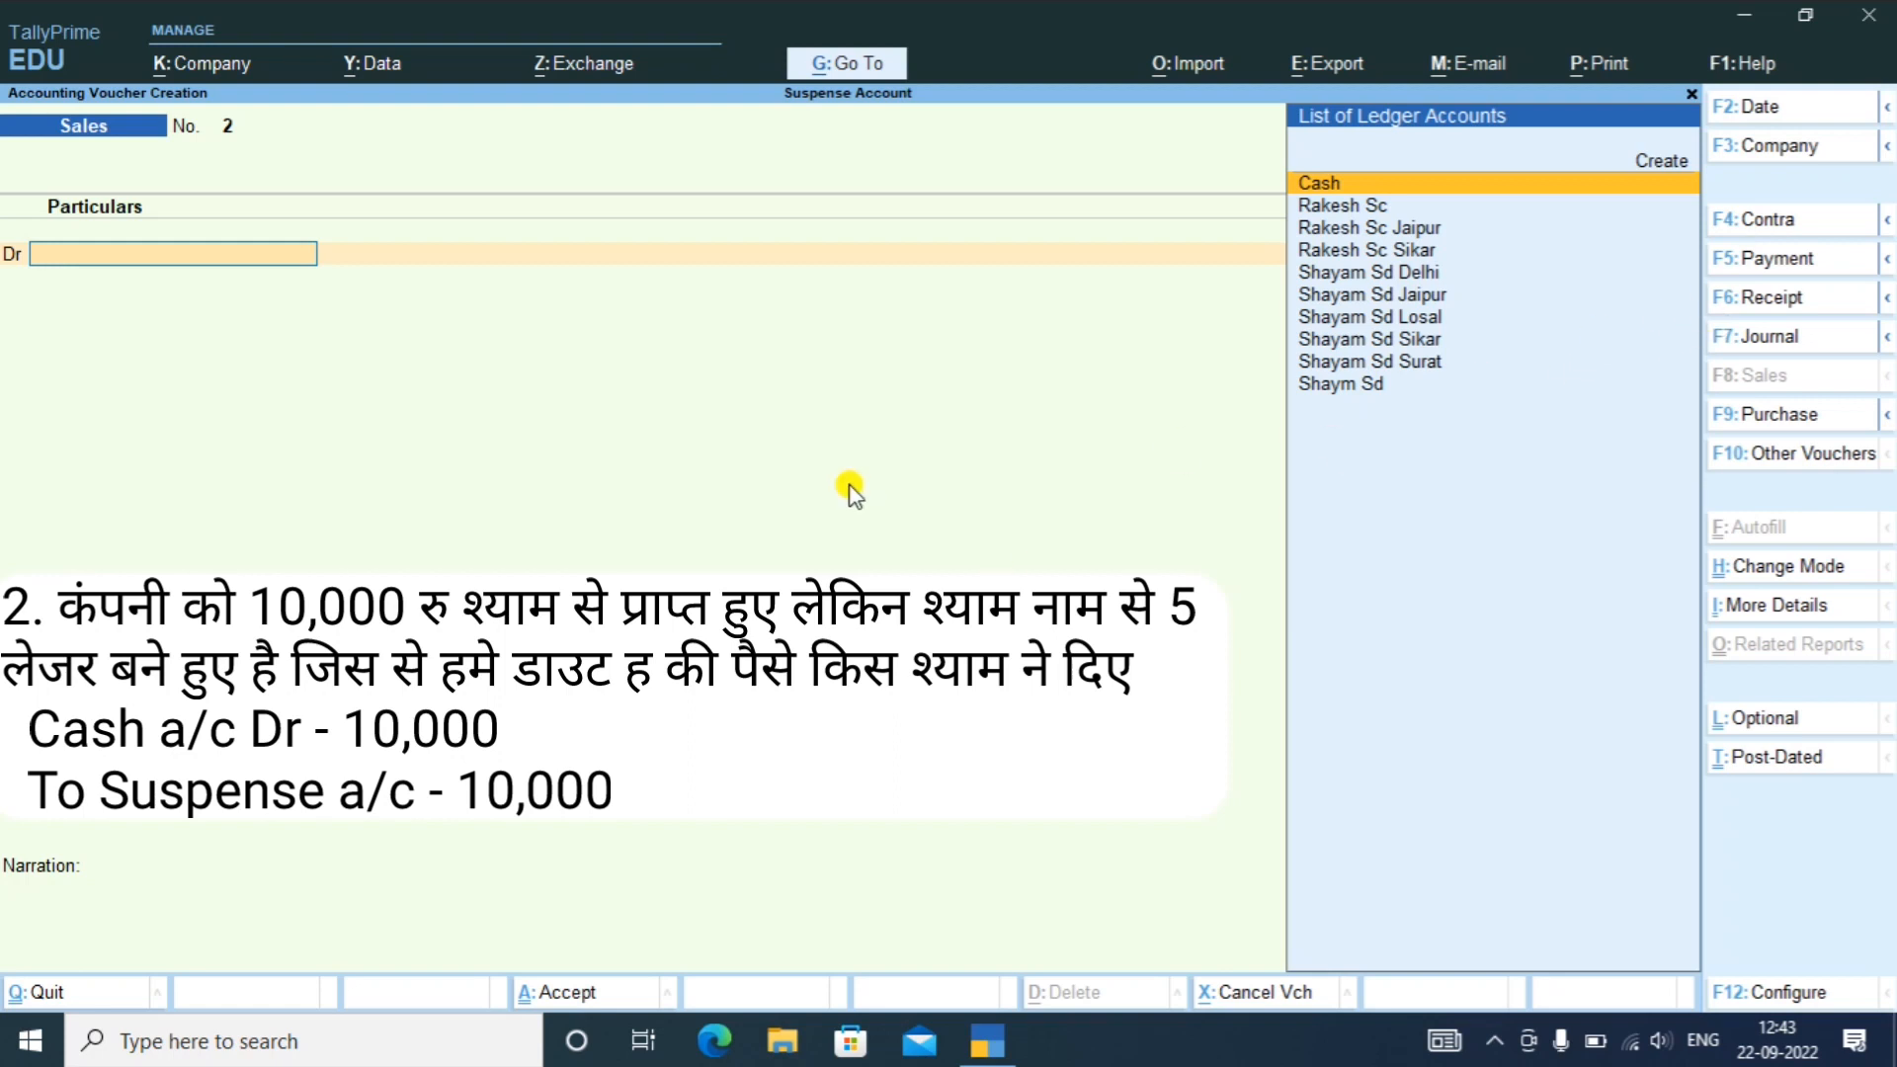
- Switch to a Receipt voucher and review the similarly named debtor ledgers available for the credit line
key("F6")
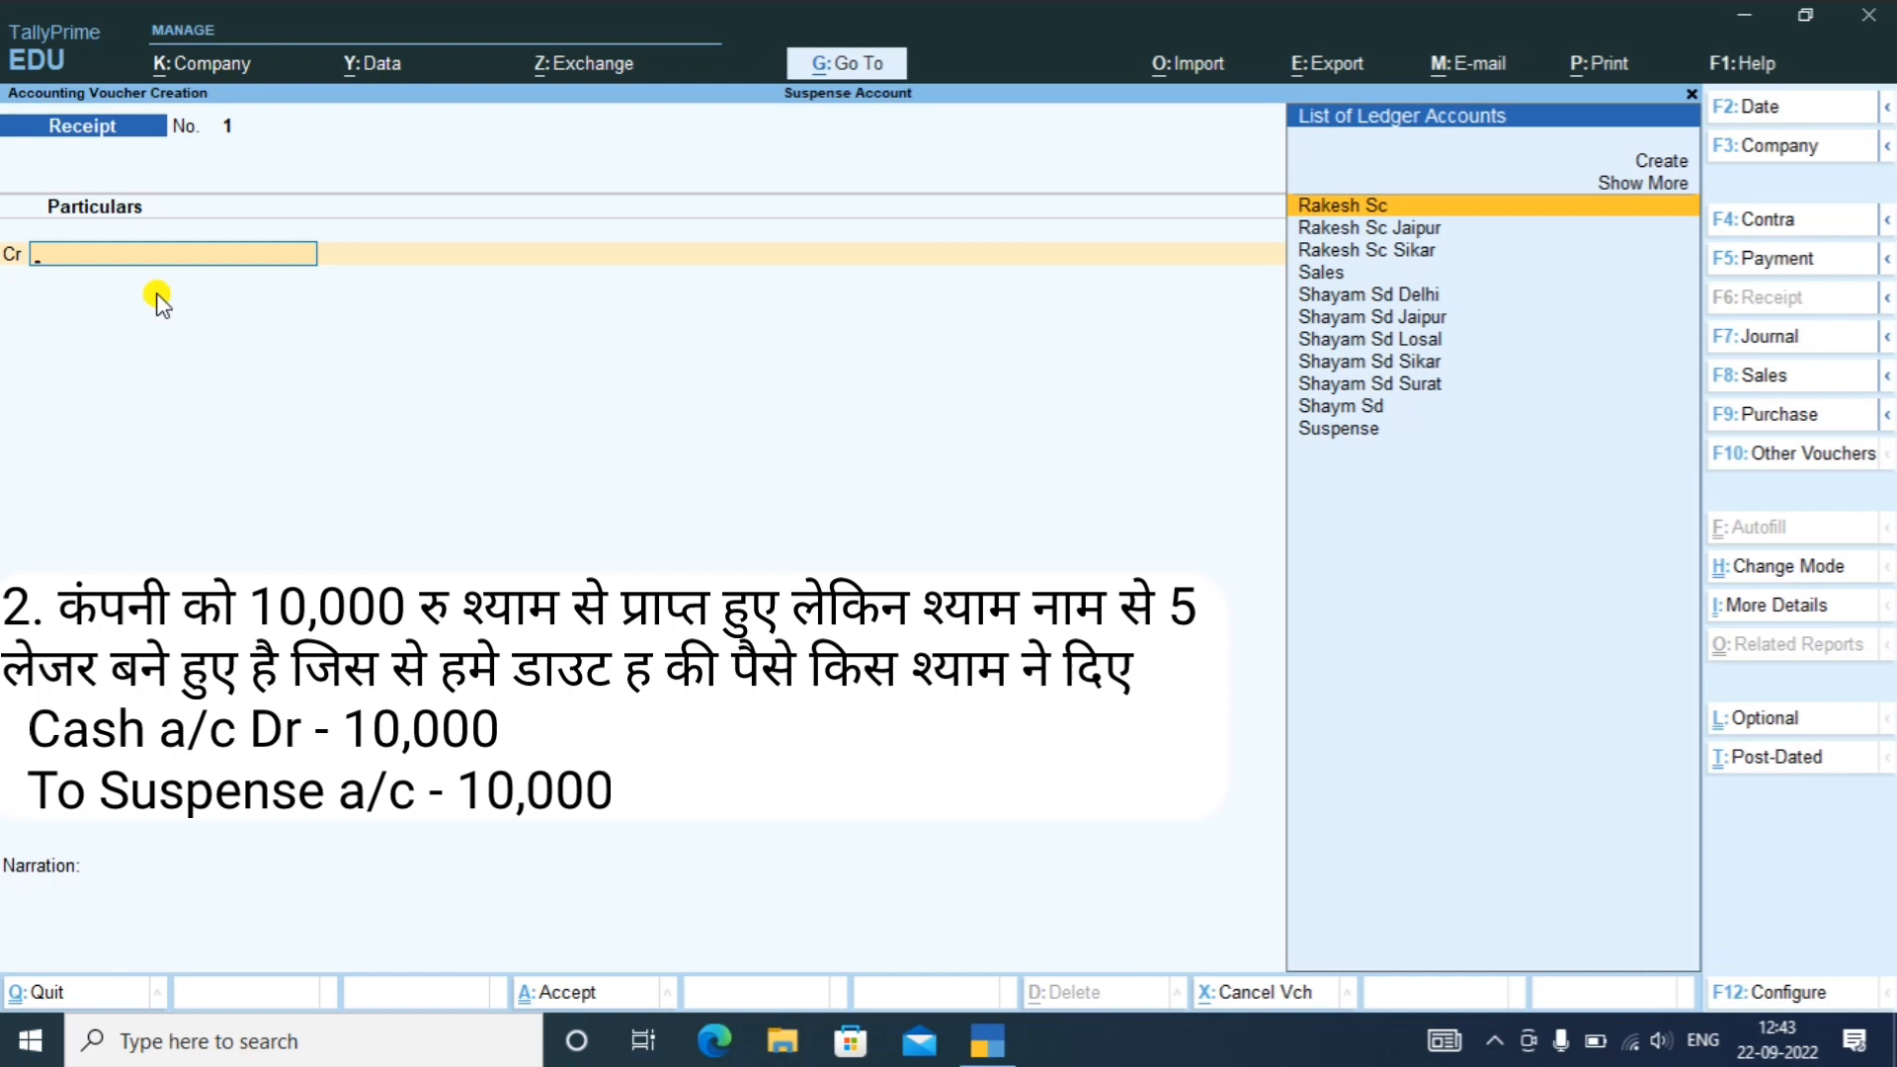
key("Down")
key("Down")
key("Down")
key("Down")
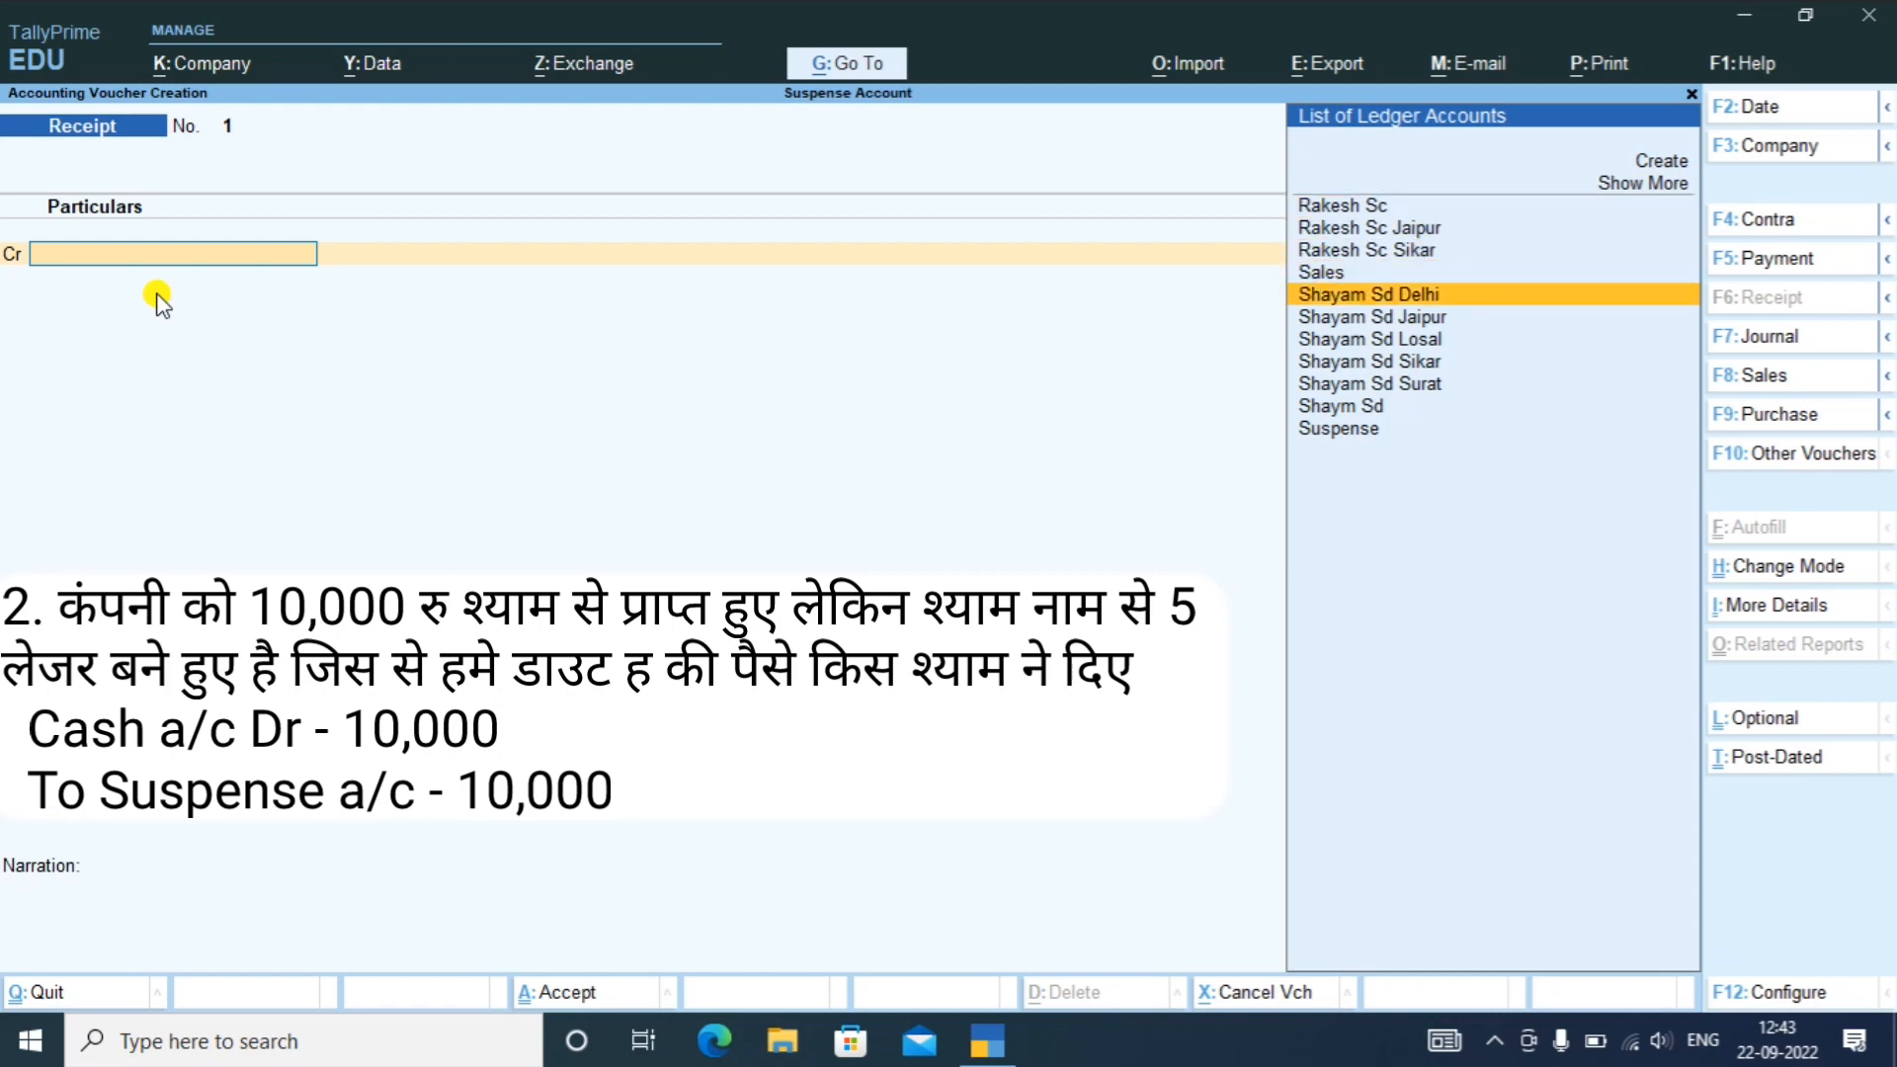
key("Down")
key("Down")
key("Down")
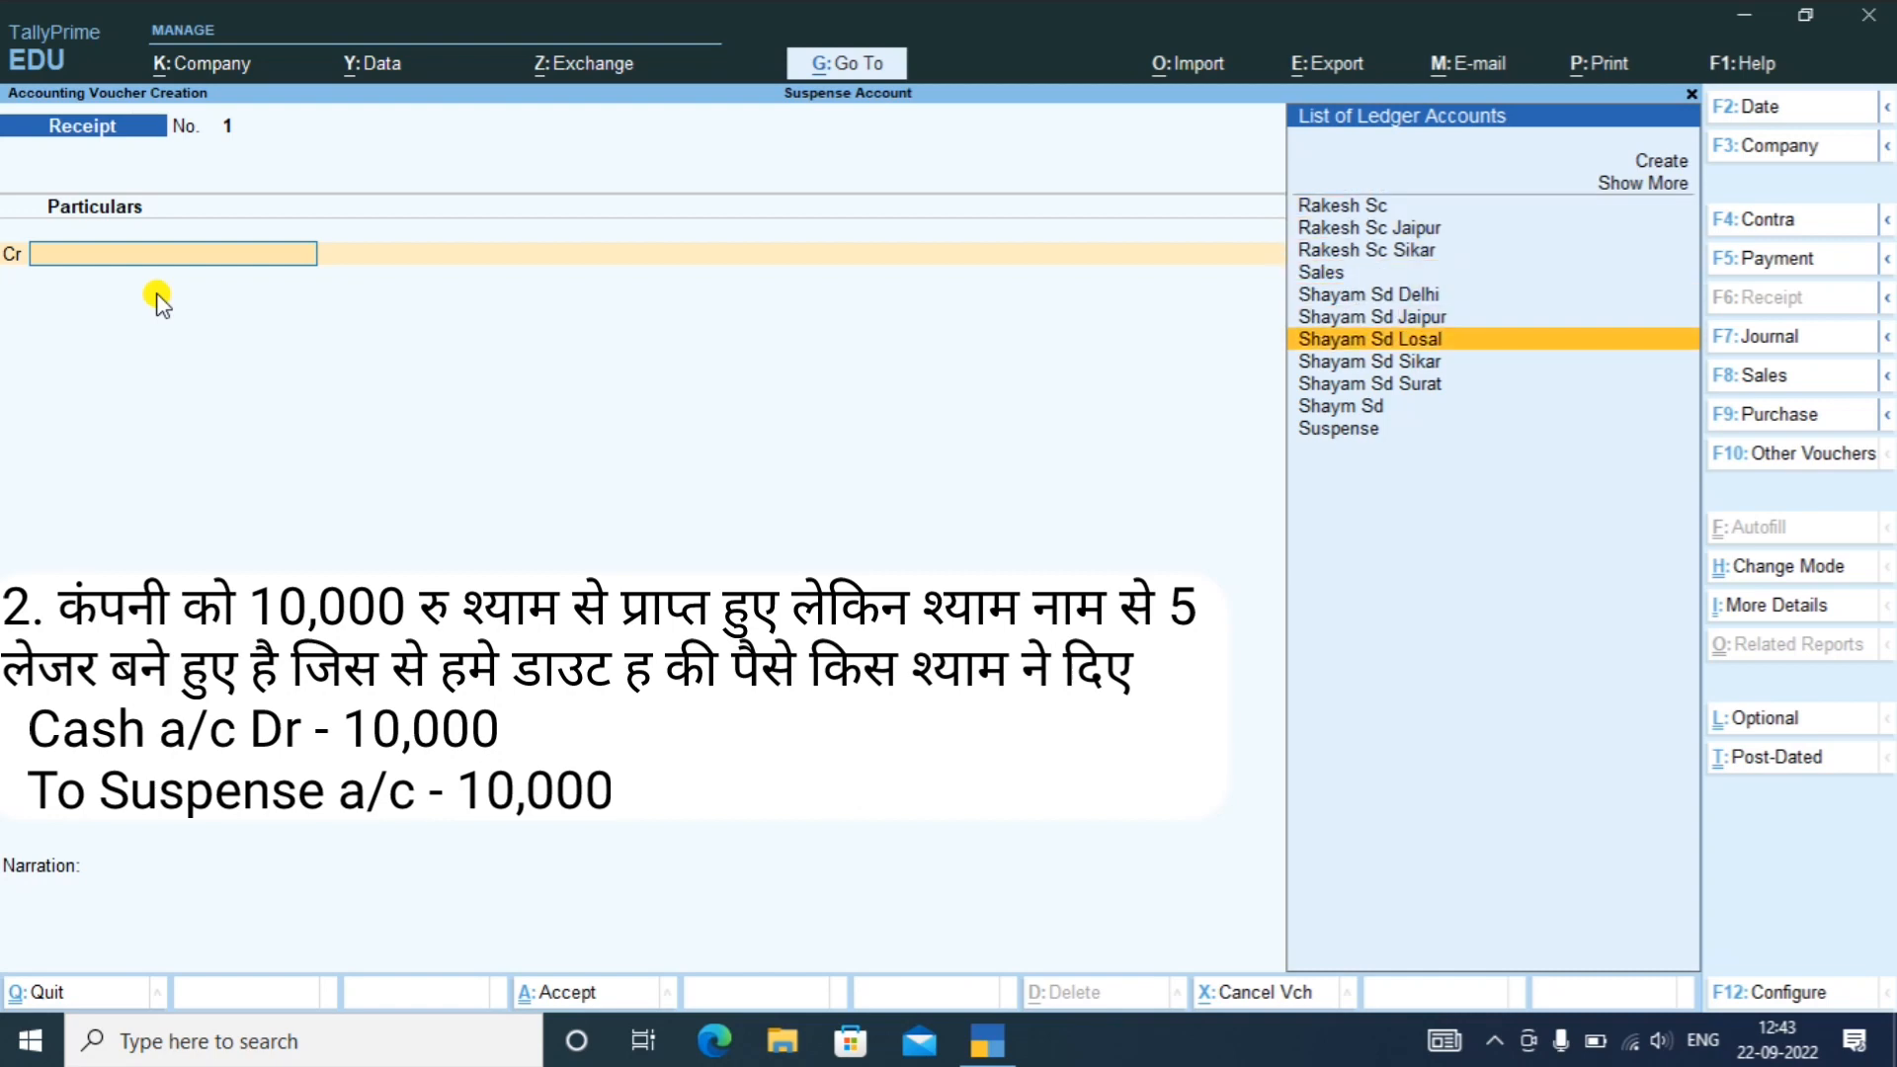
key("Down")
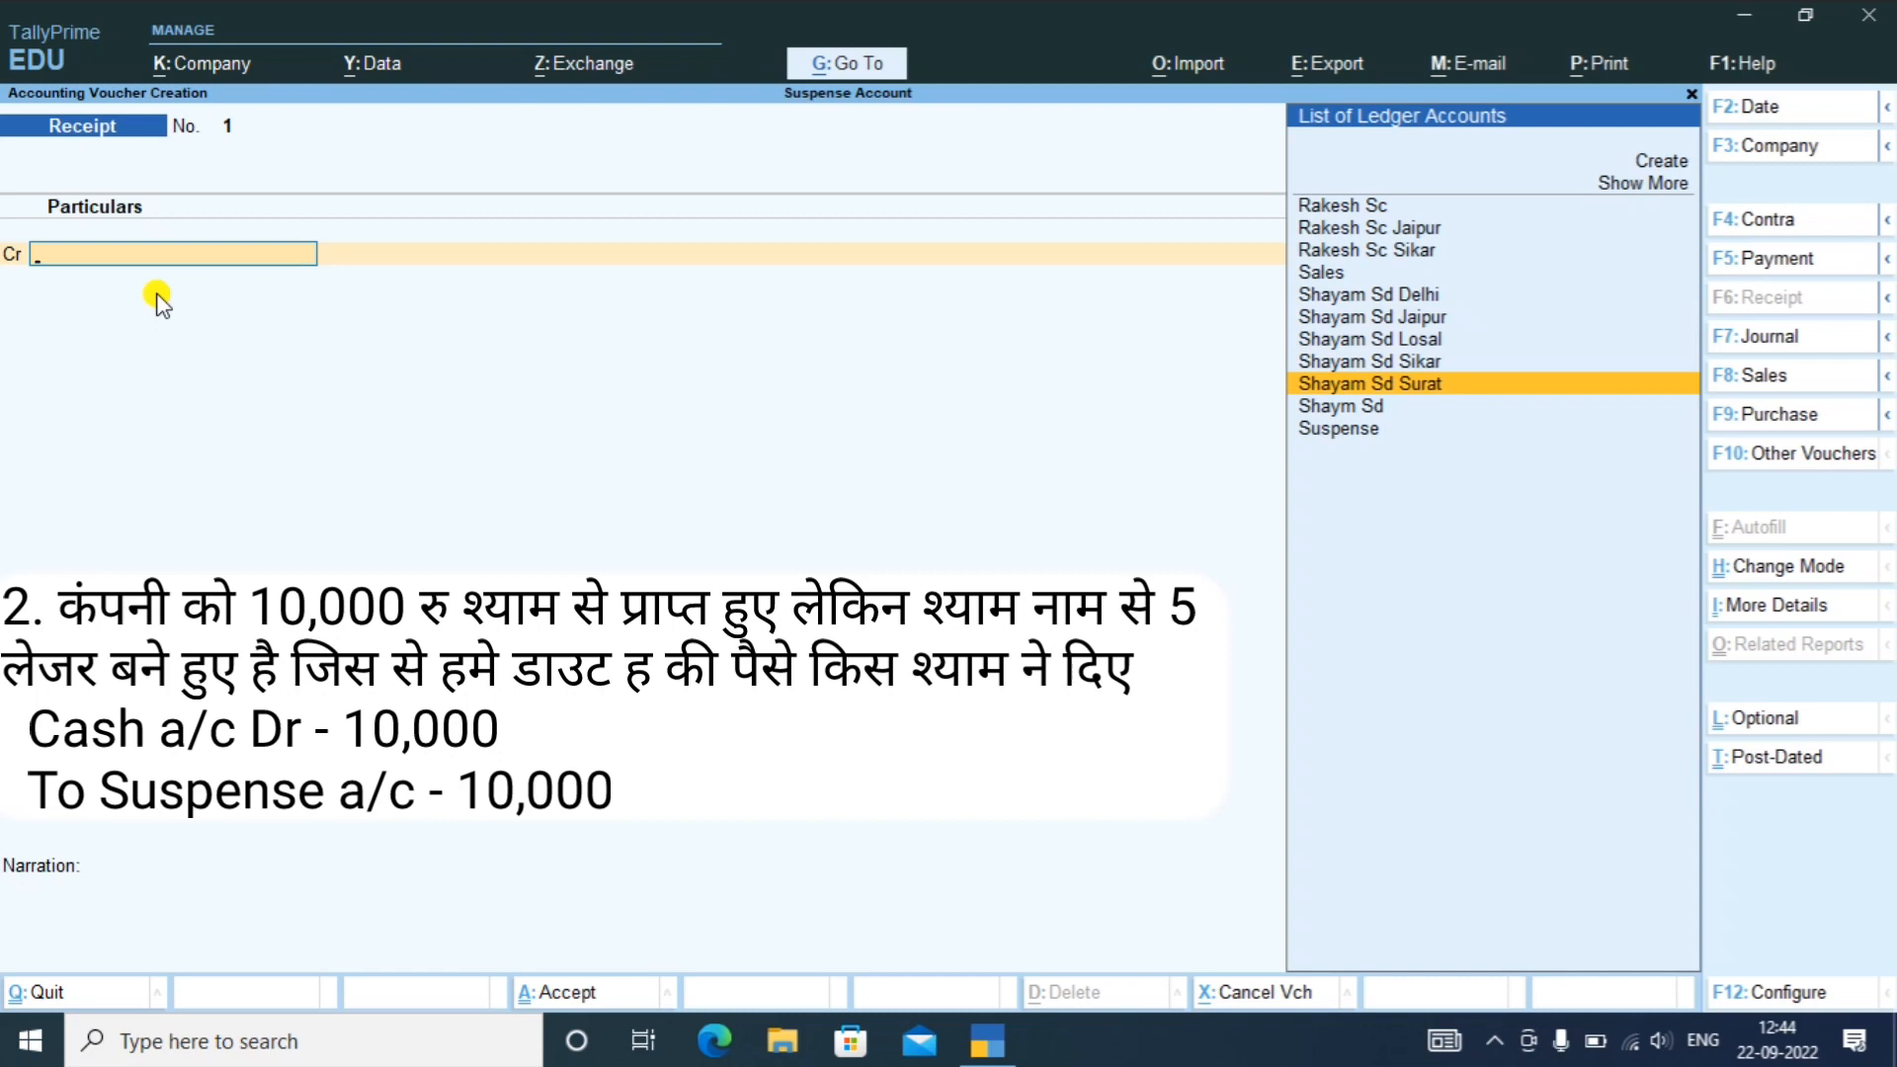
key("Up")
key("Up")
key("Up")
key("Up")
key("Down")
key("Down")
key("Down")
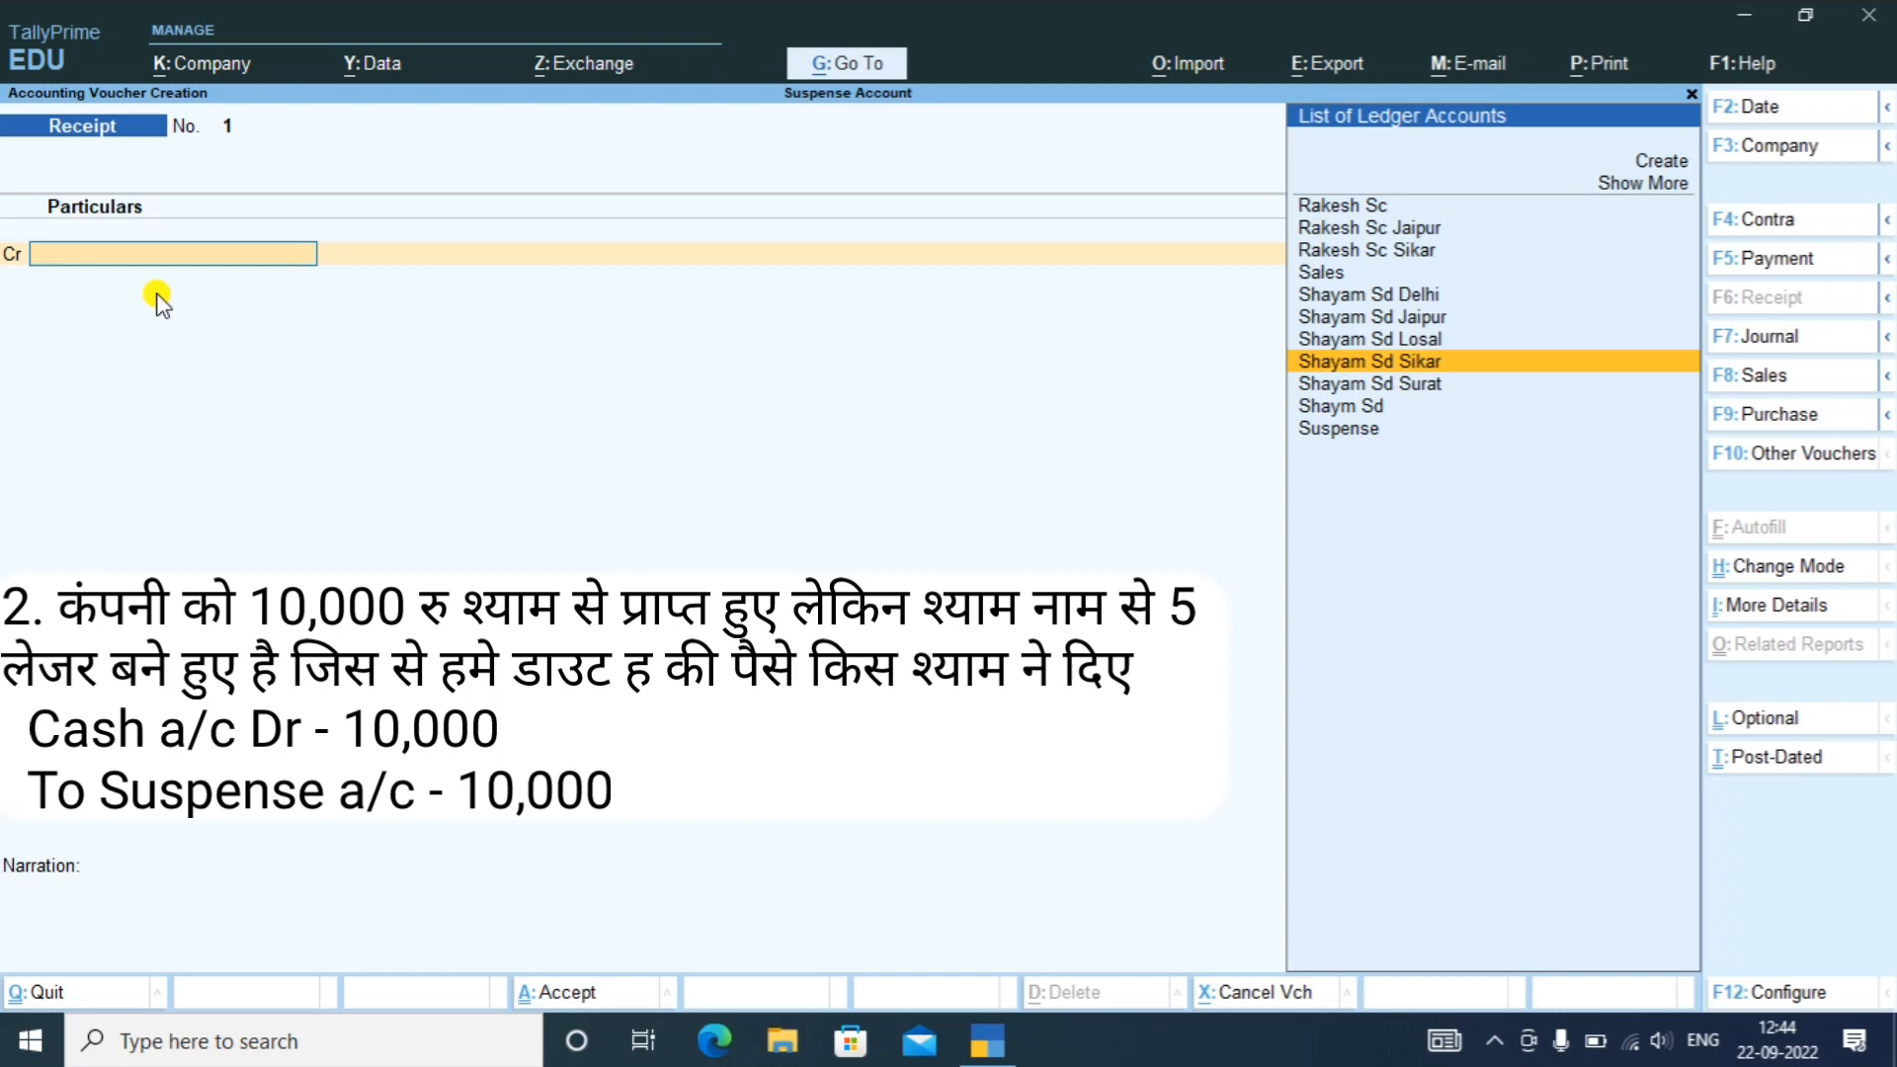
- Credit 10,000 to the Suspense ledger in the receipt voucher
key("Down")
key("Down")
key("Down")
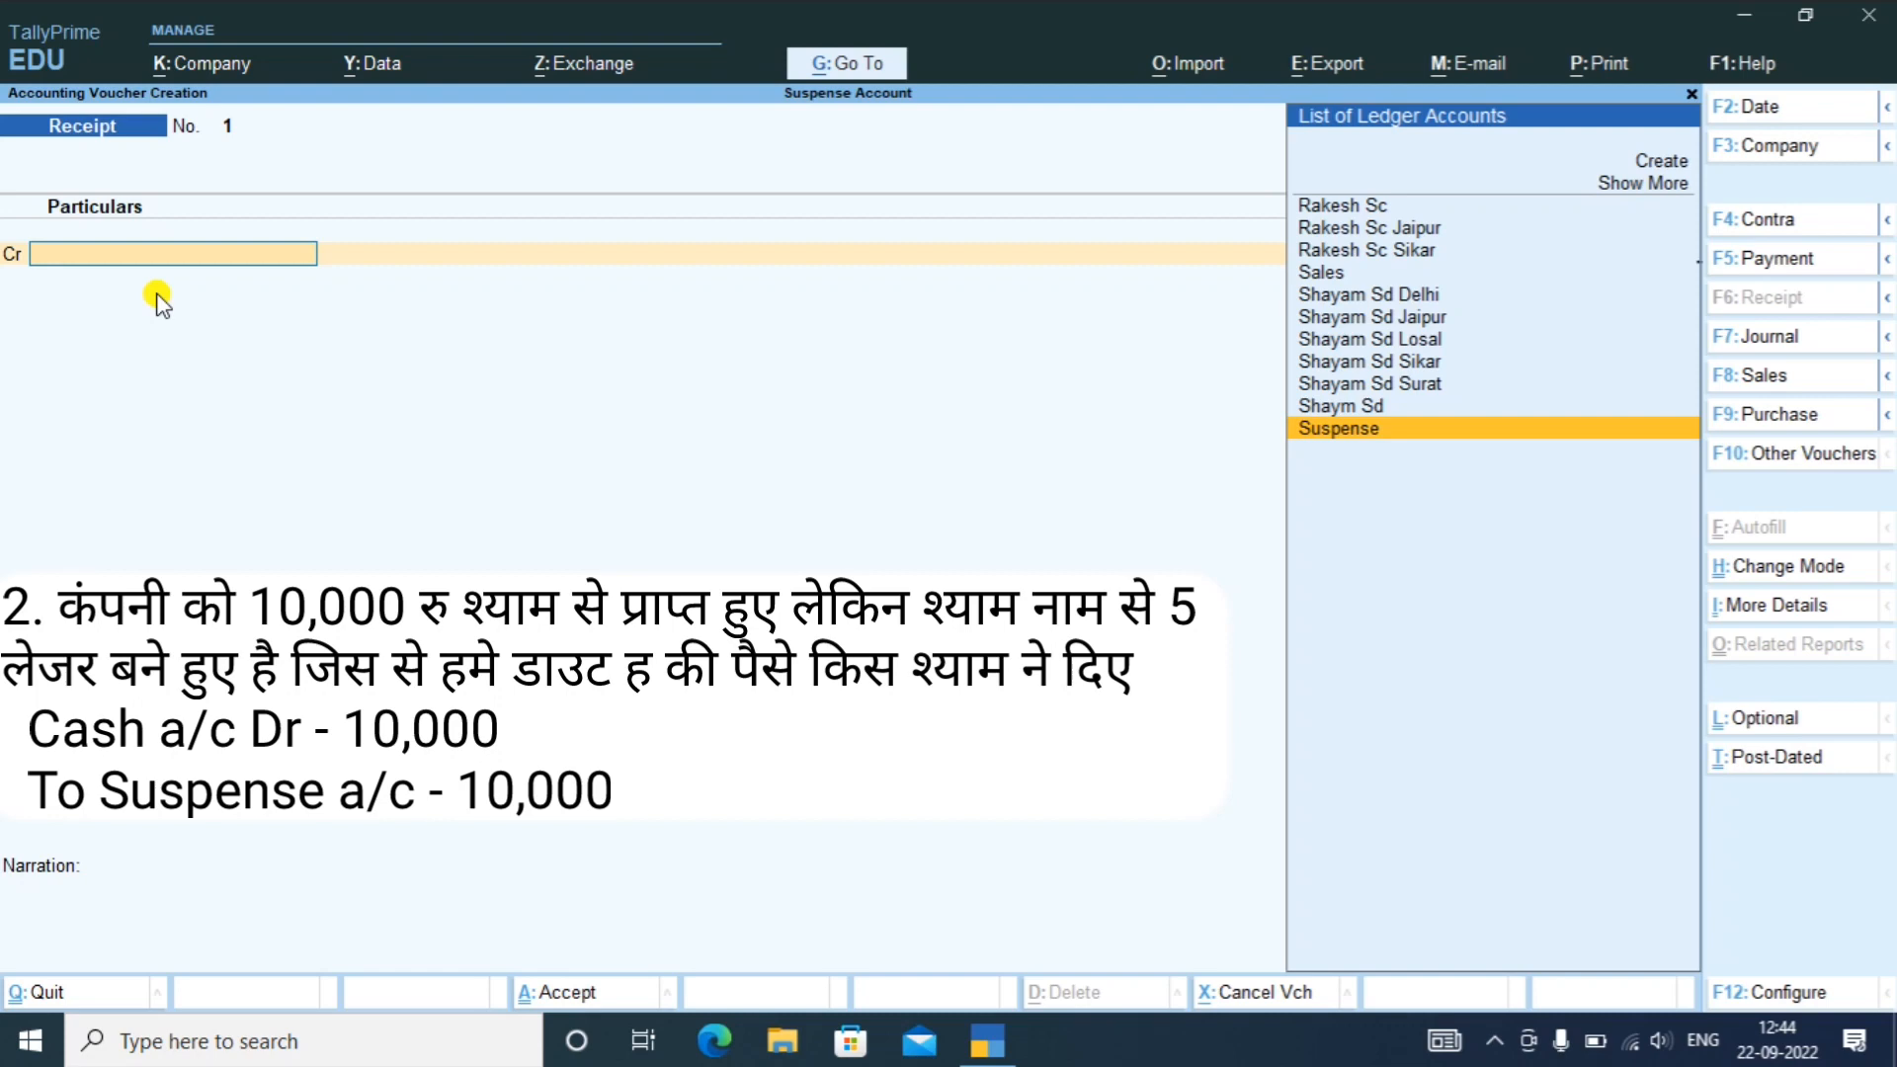
key("Return")
type("1")
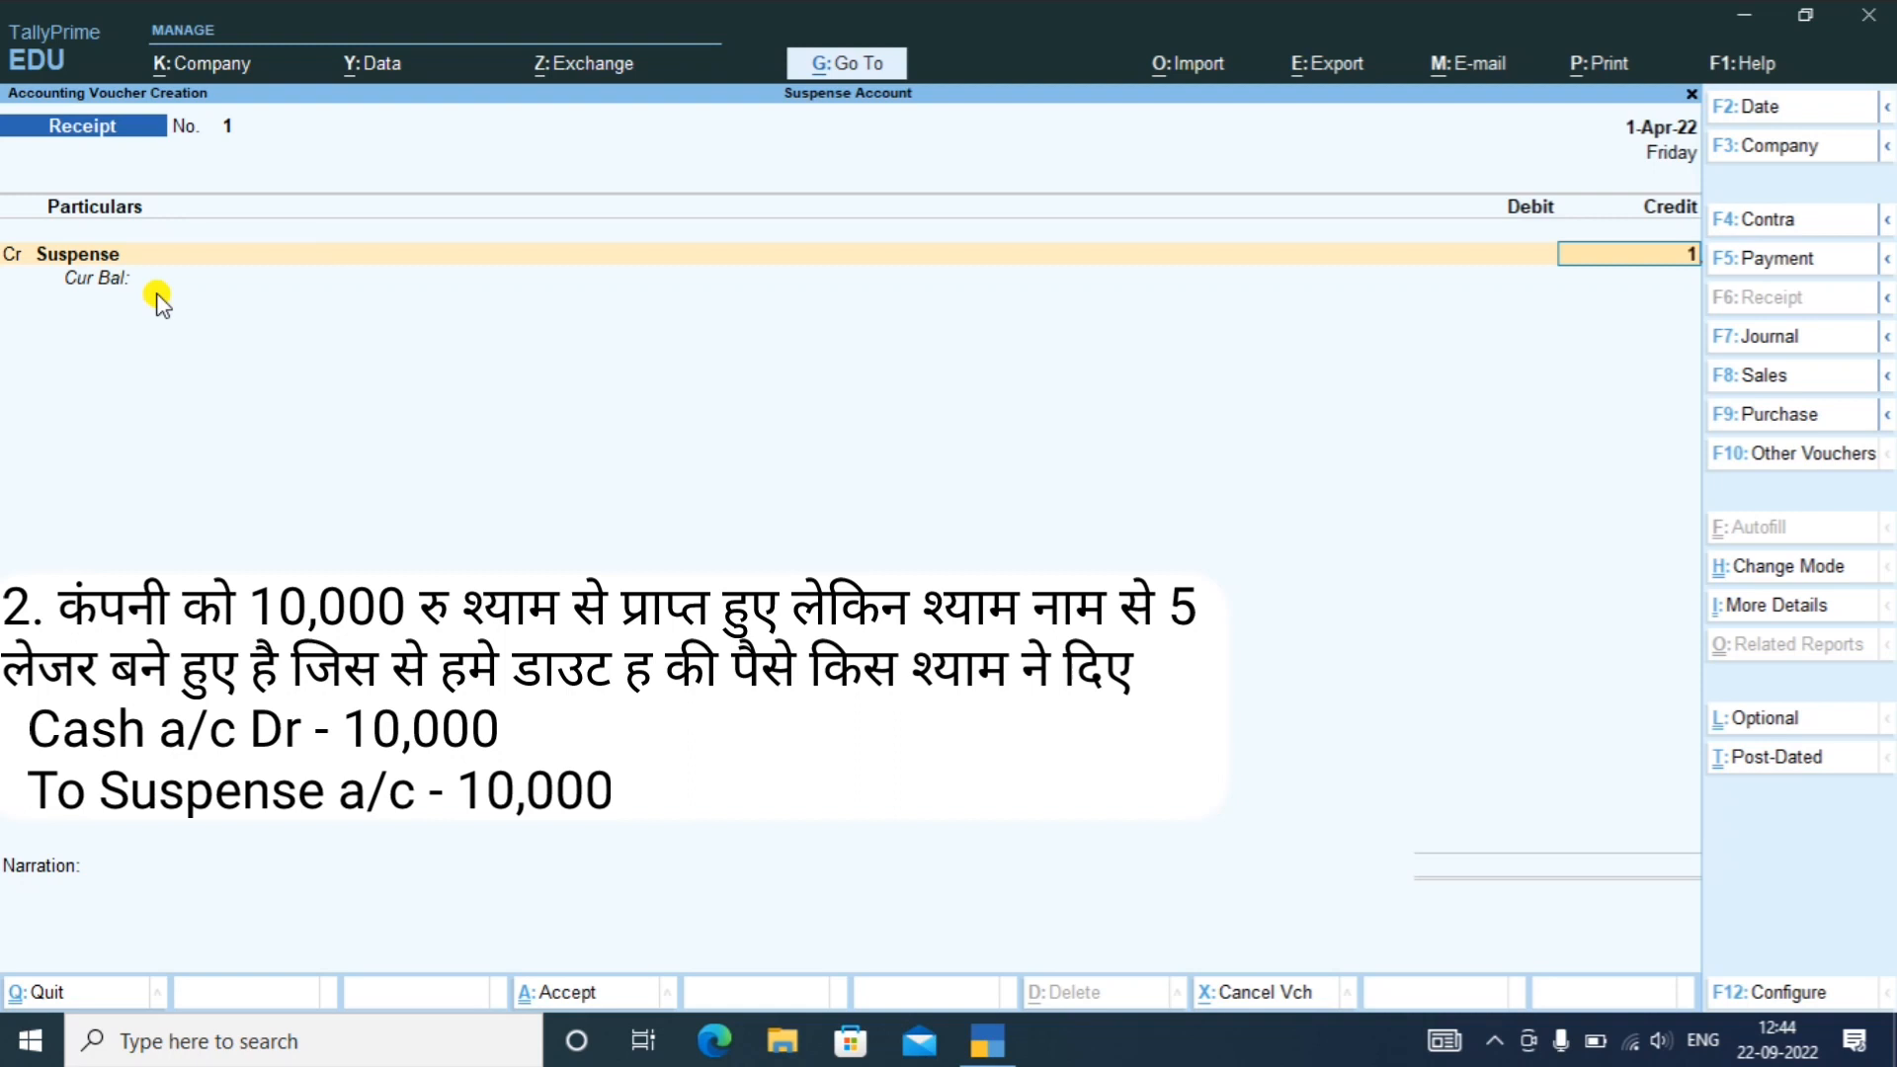
type("0000")
key("Return")
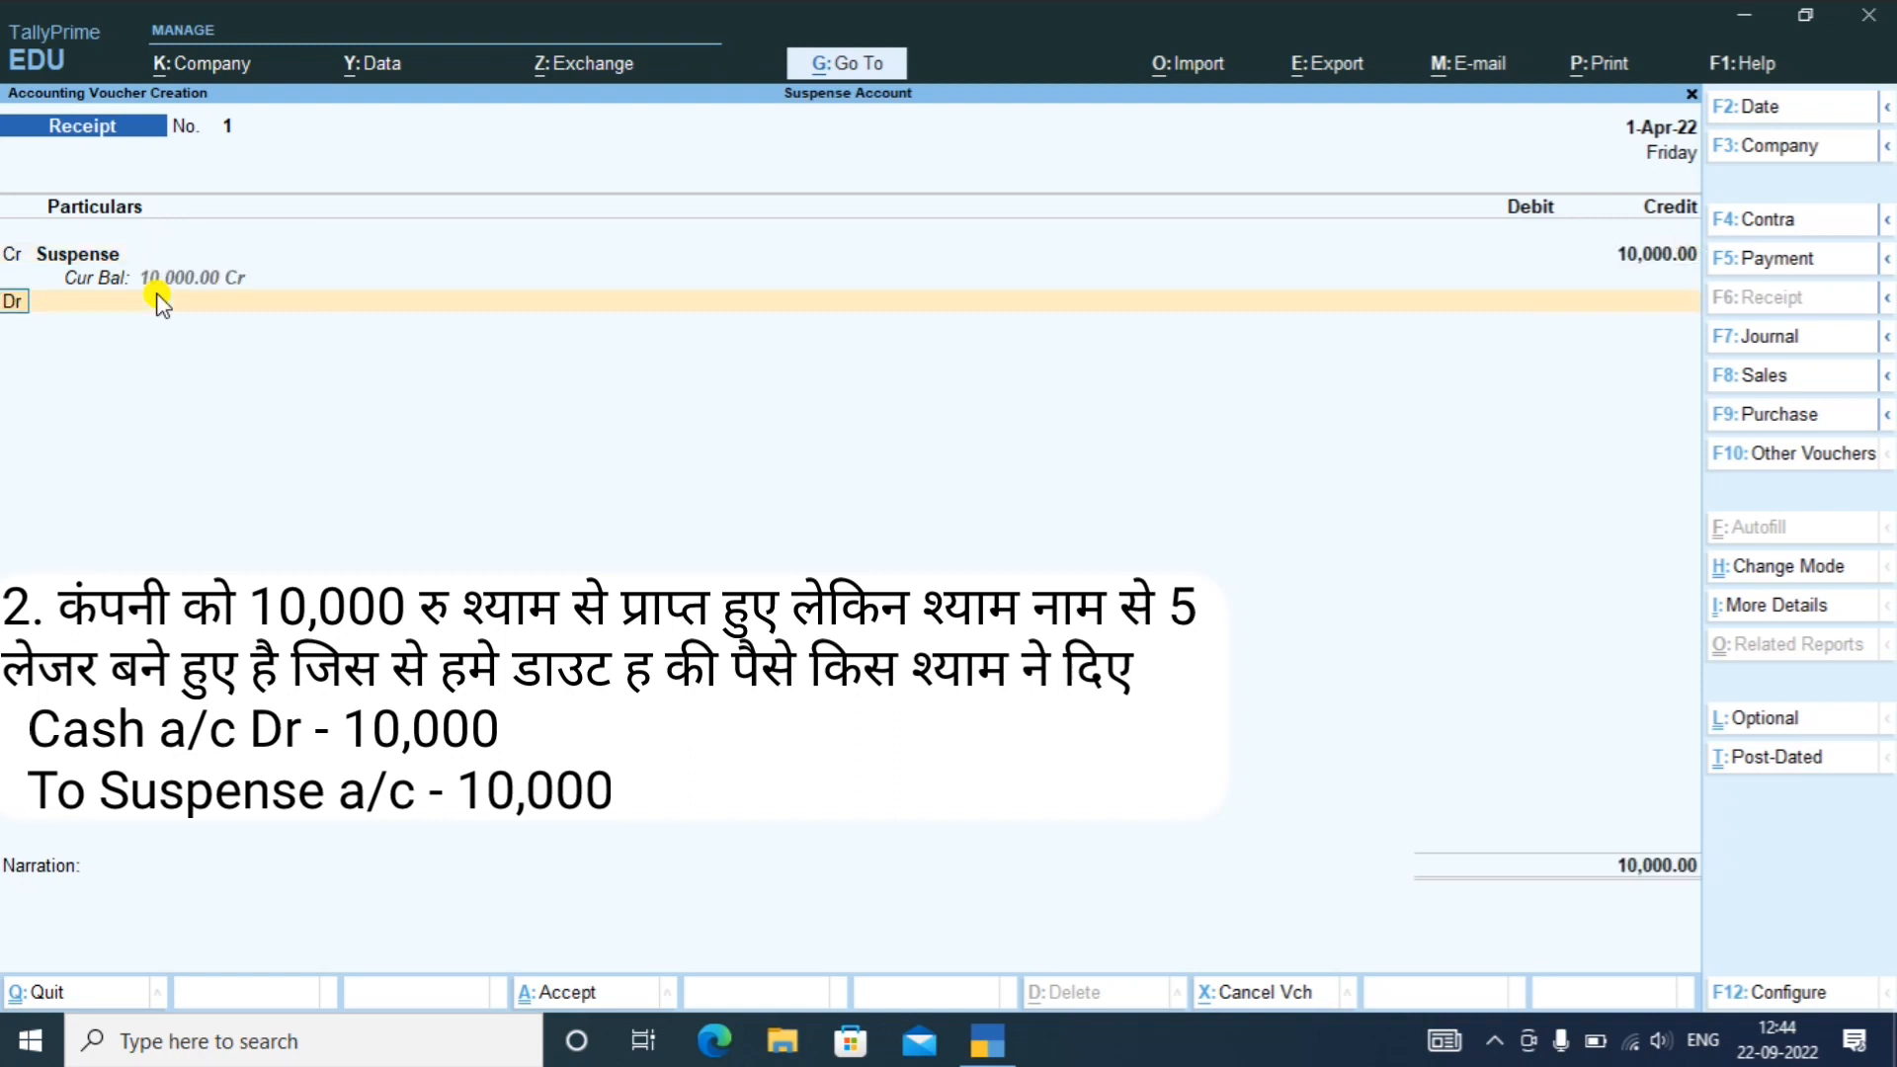
- Debit 10,000 to the Cash ledger and save the receipt voucher without a narration
key("Return")
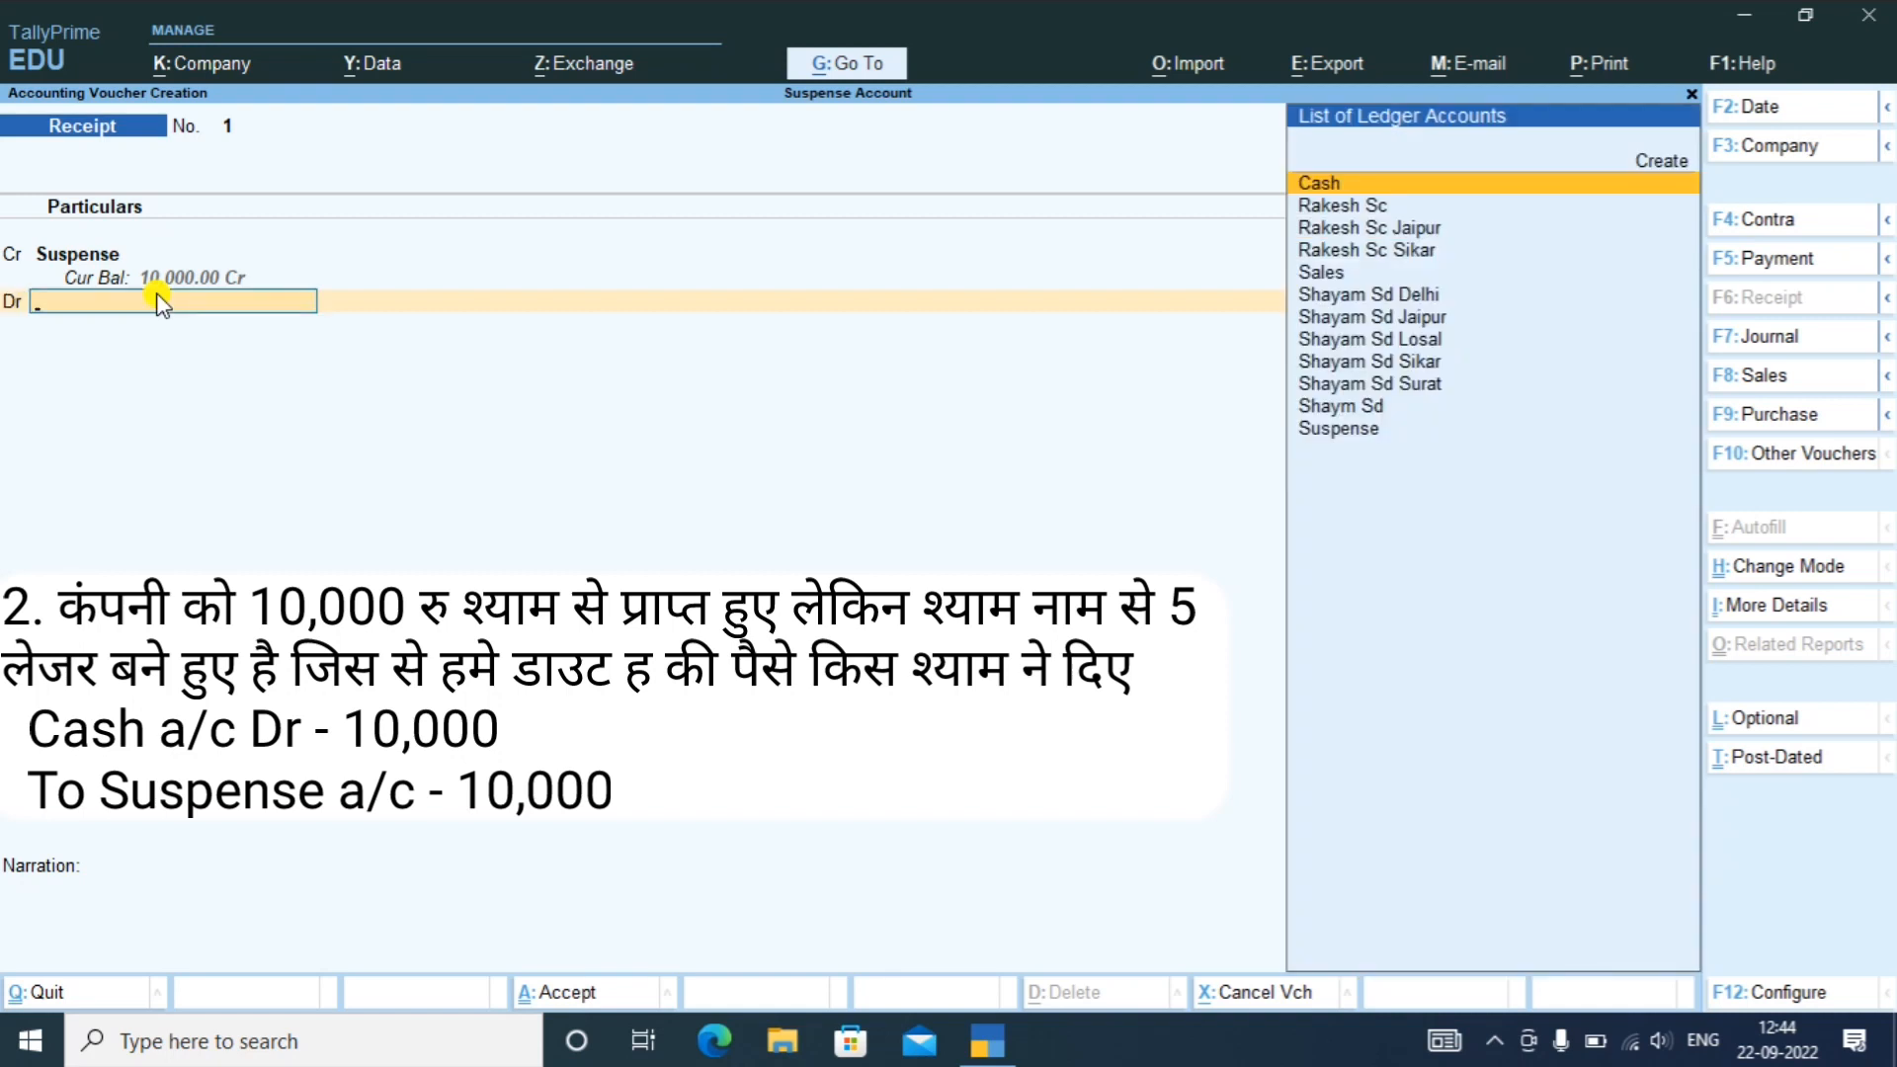
key("Return")
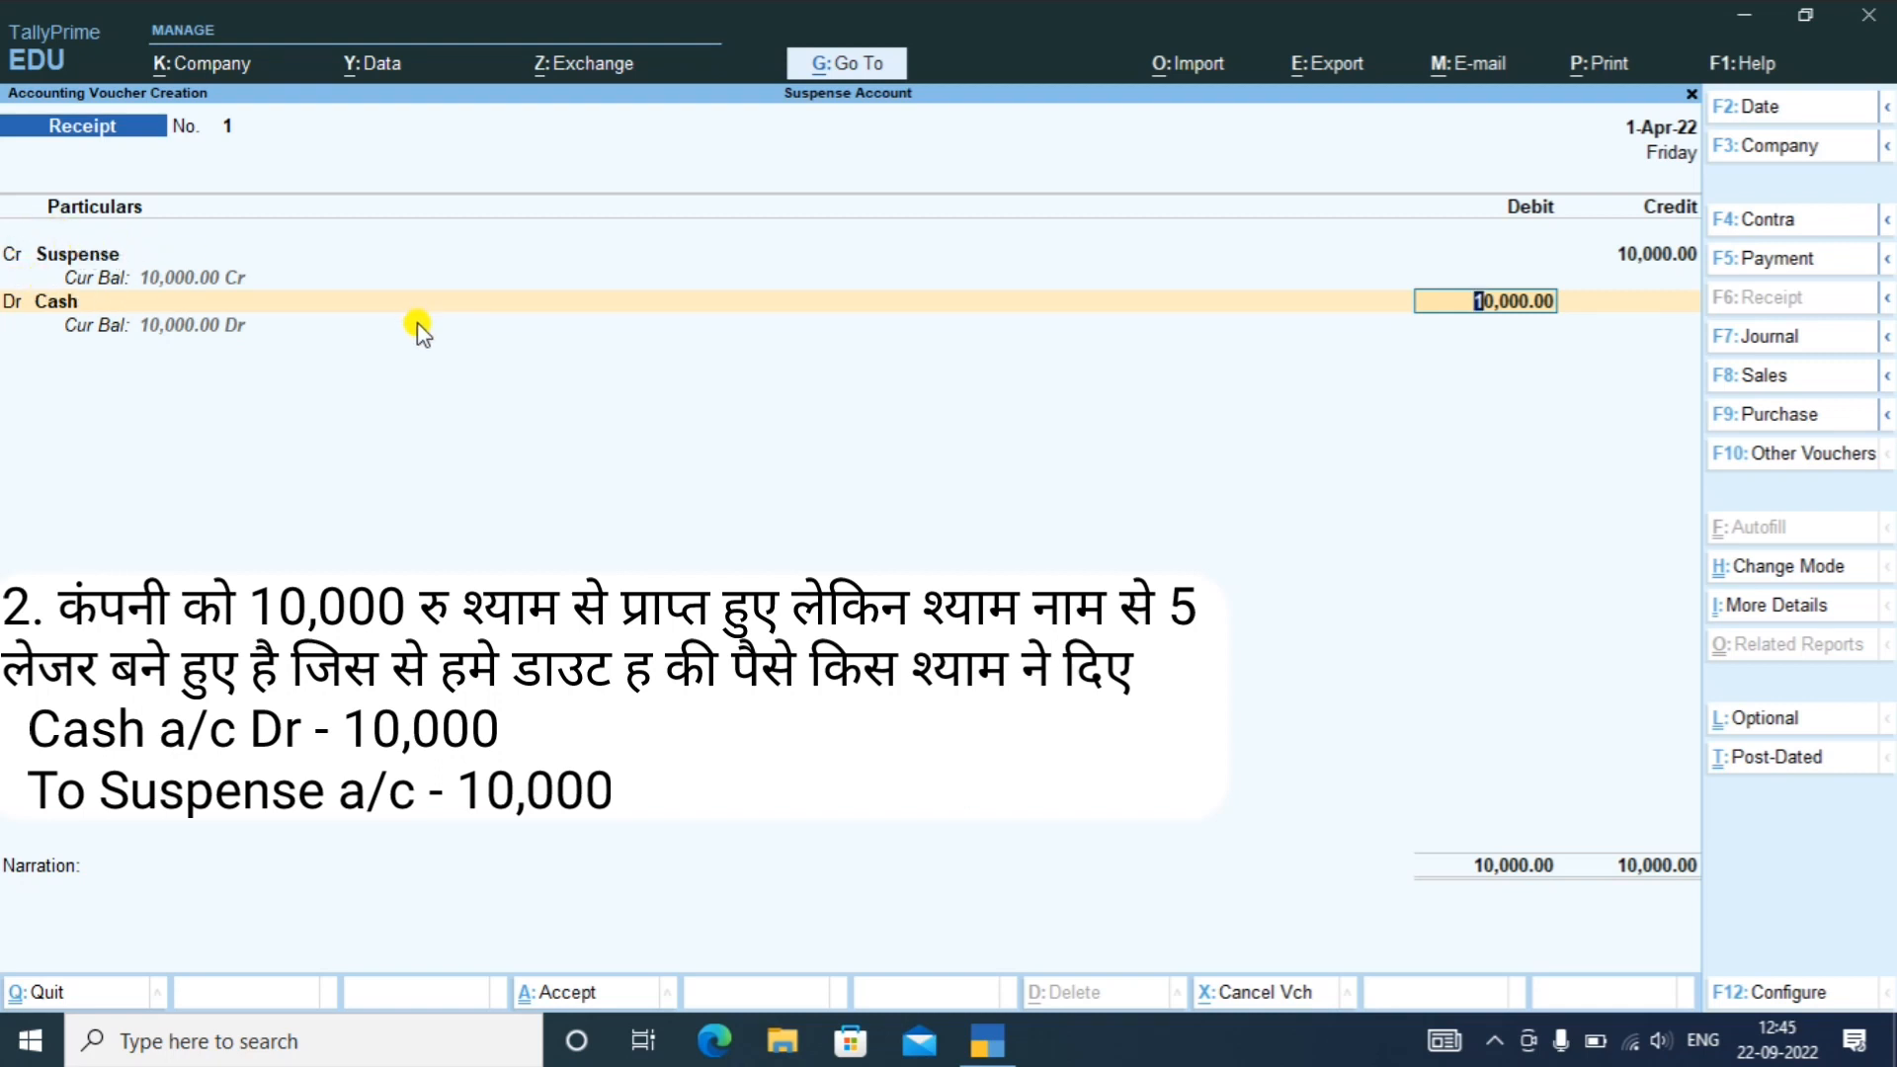
key("Return")
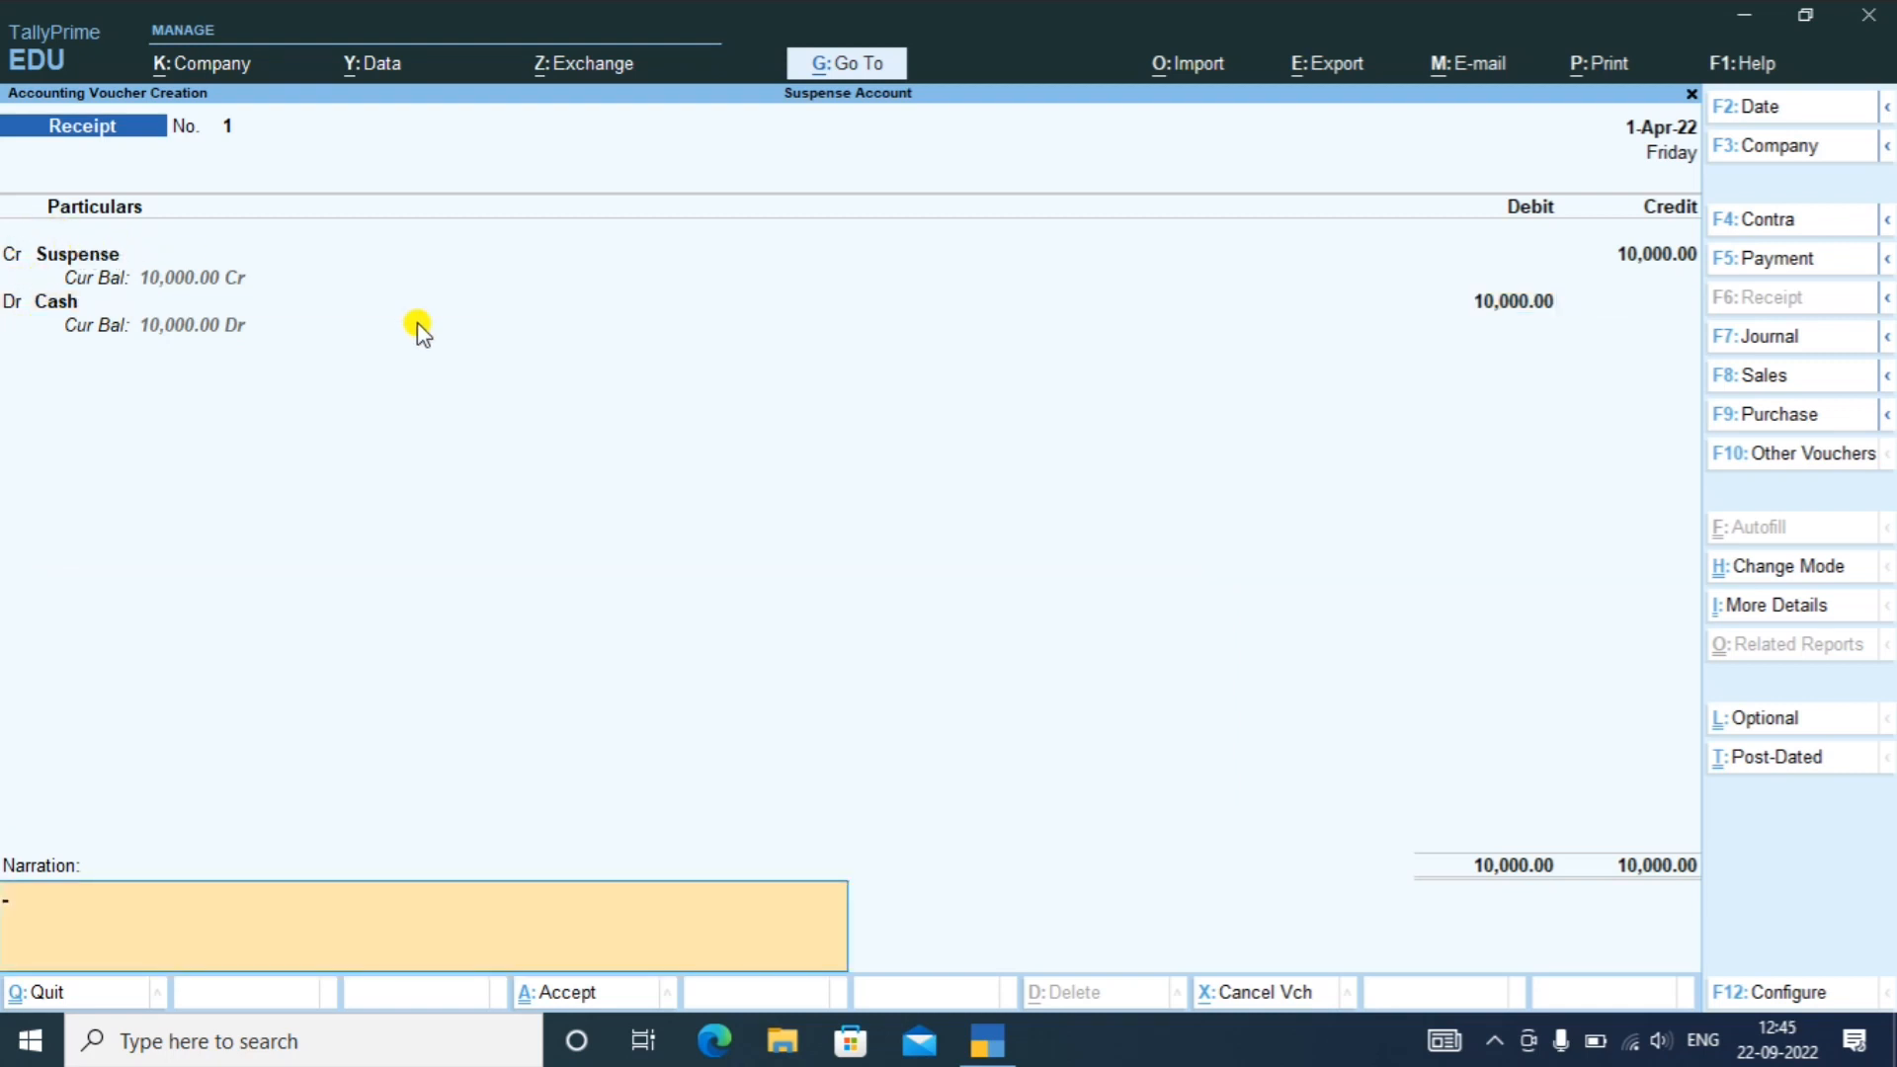
key("Return")
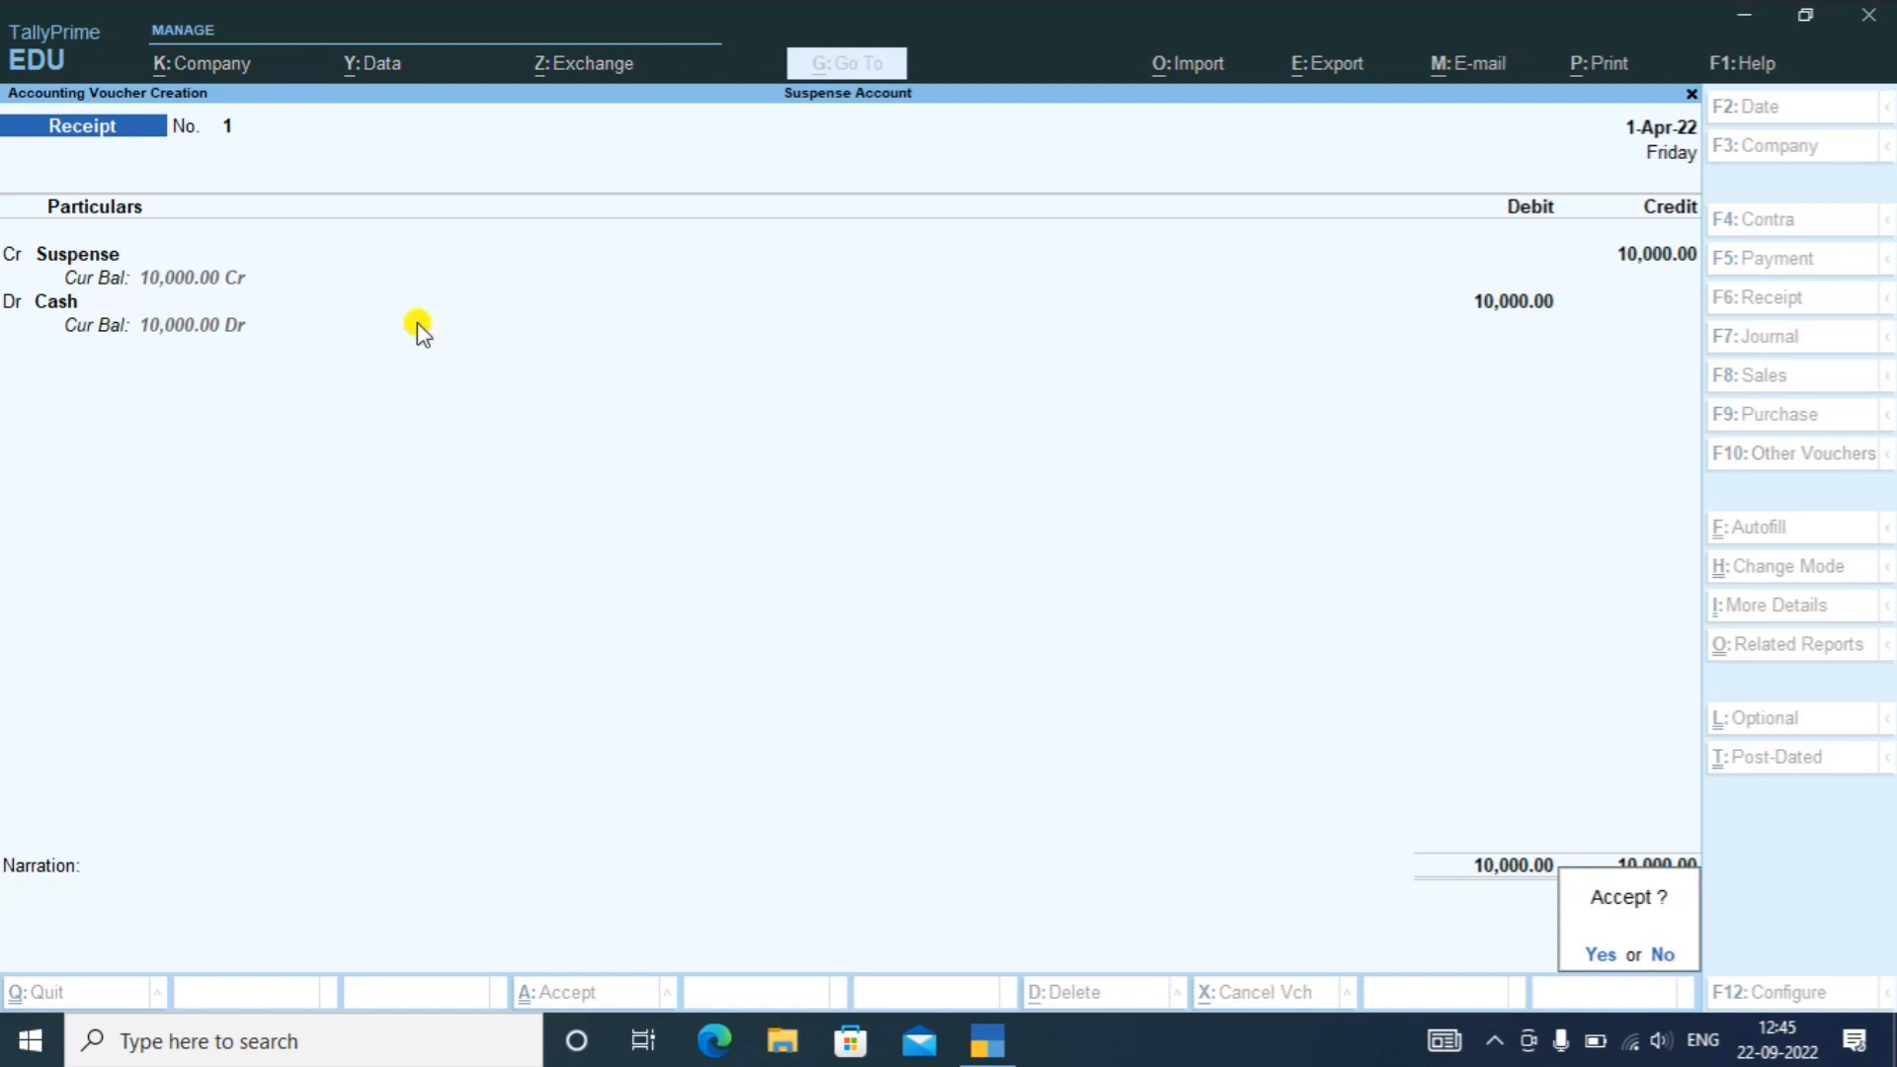
key("Return")
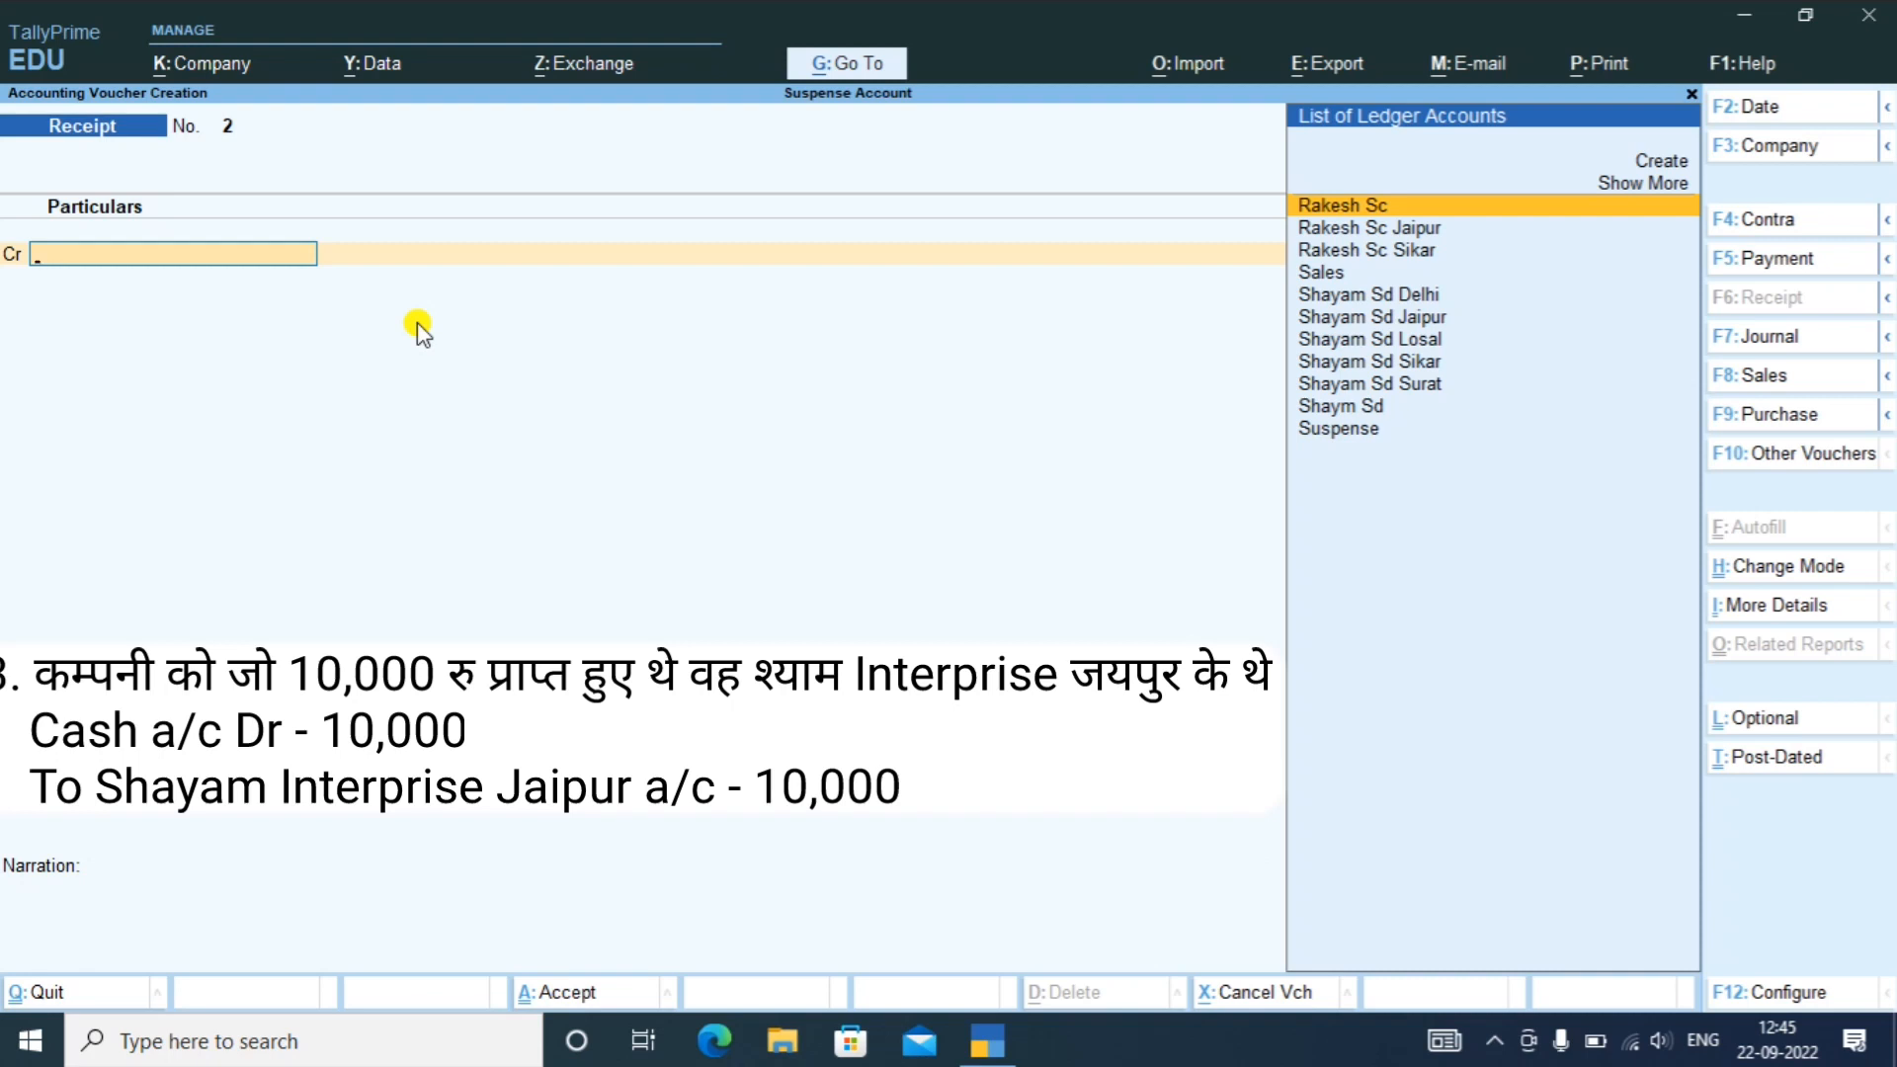
- Leave voucher entry and open the Suspense receipt voucher from the Day Book for alteration
key("Escape")
key("y")
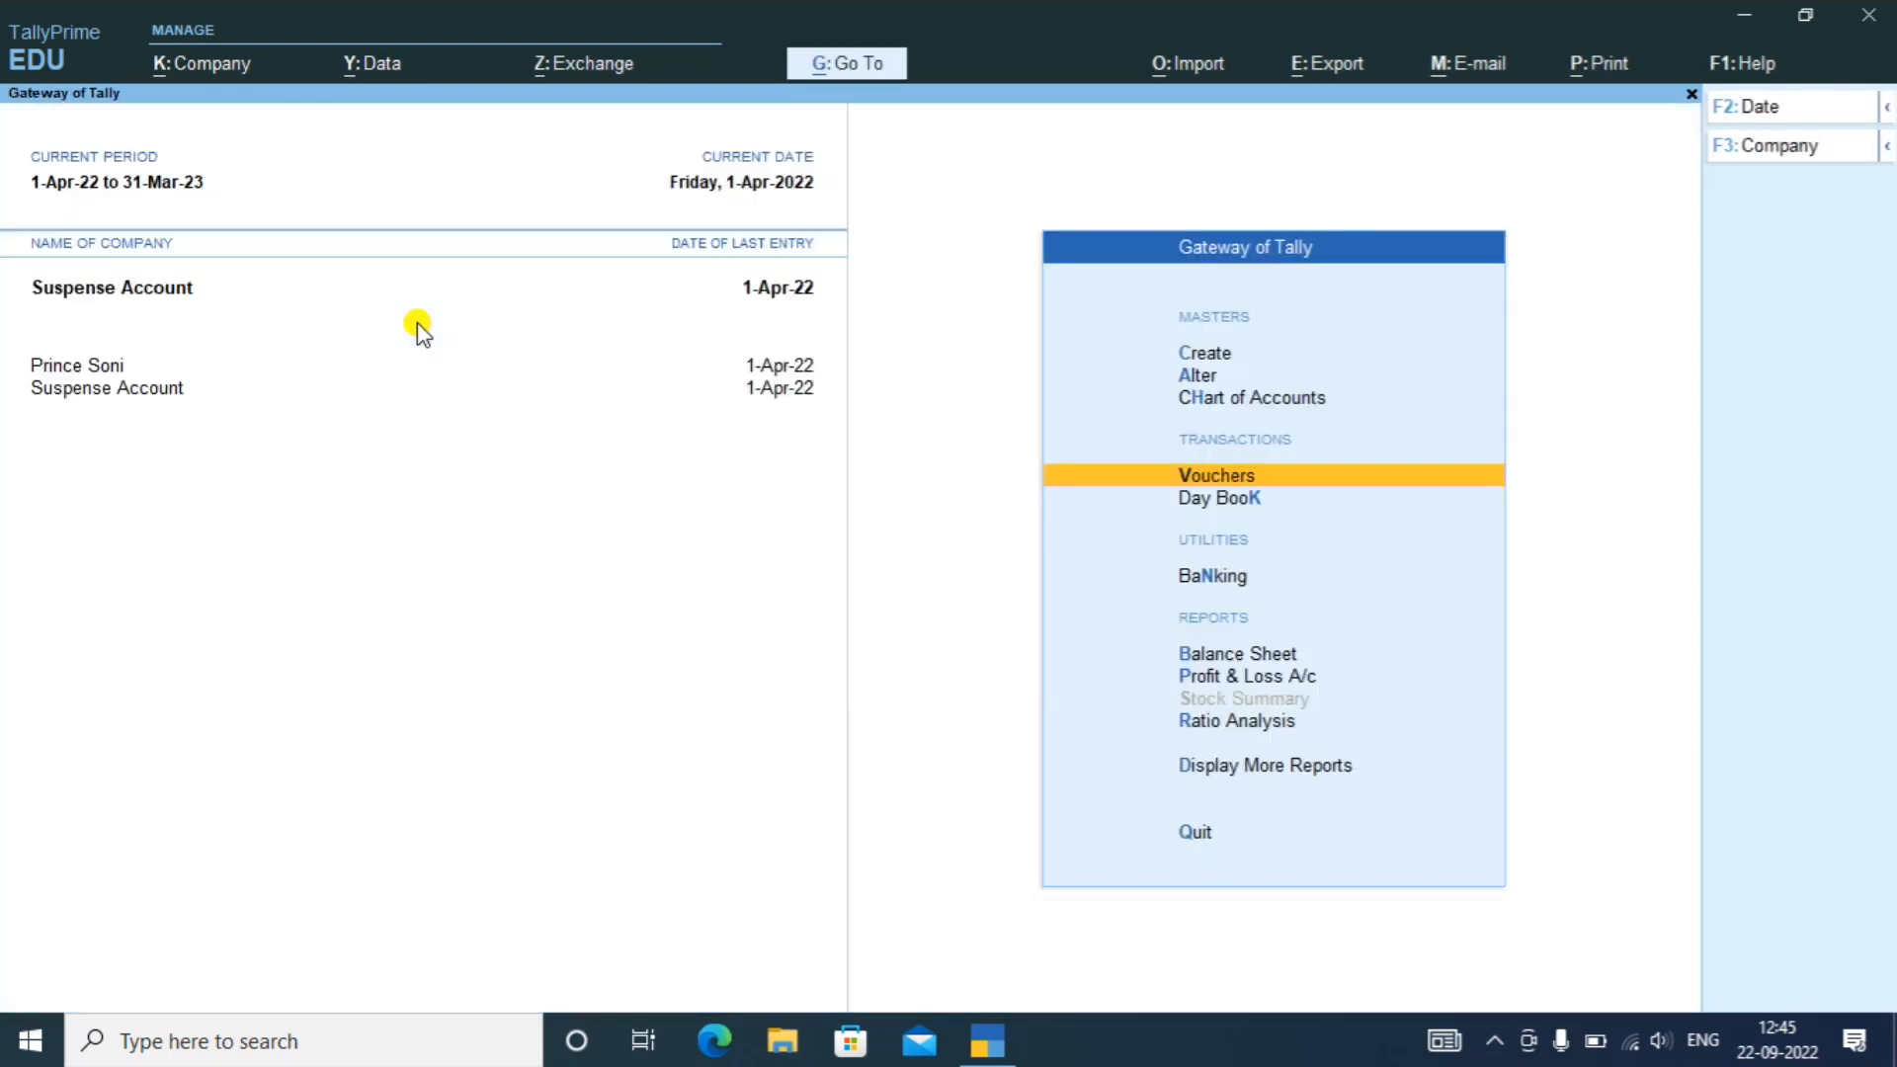
key("Down")
key("Return")
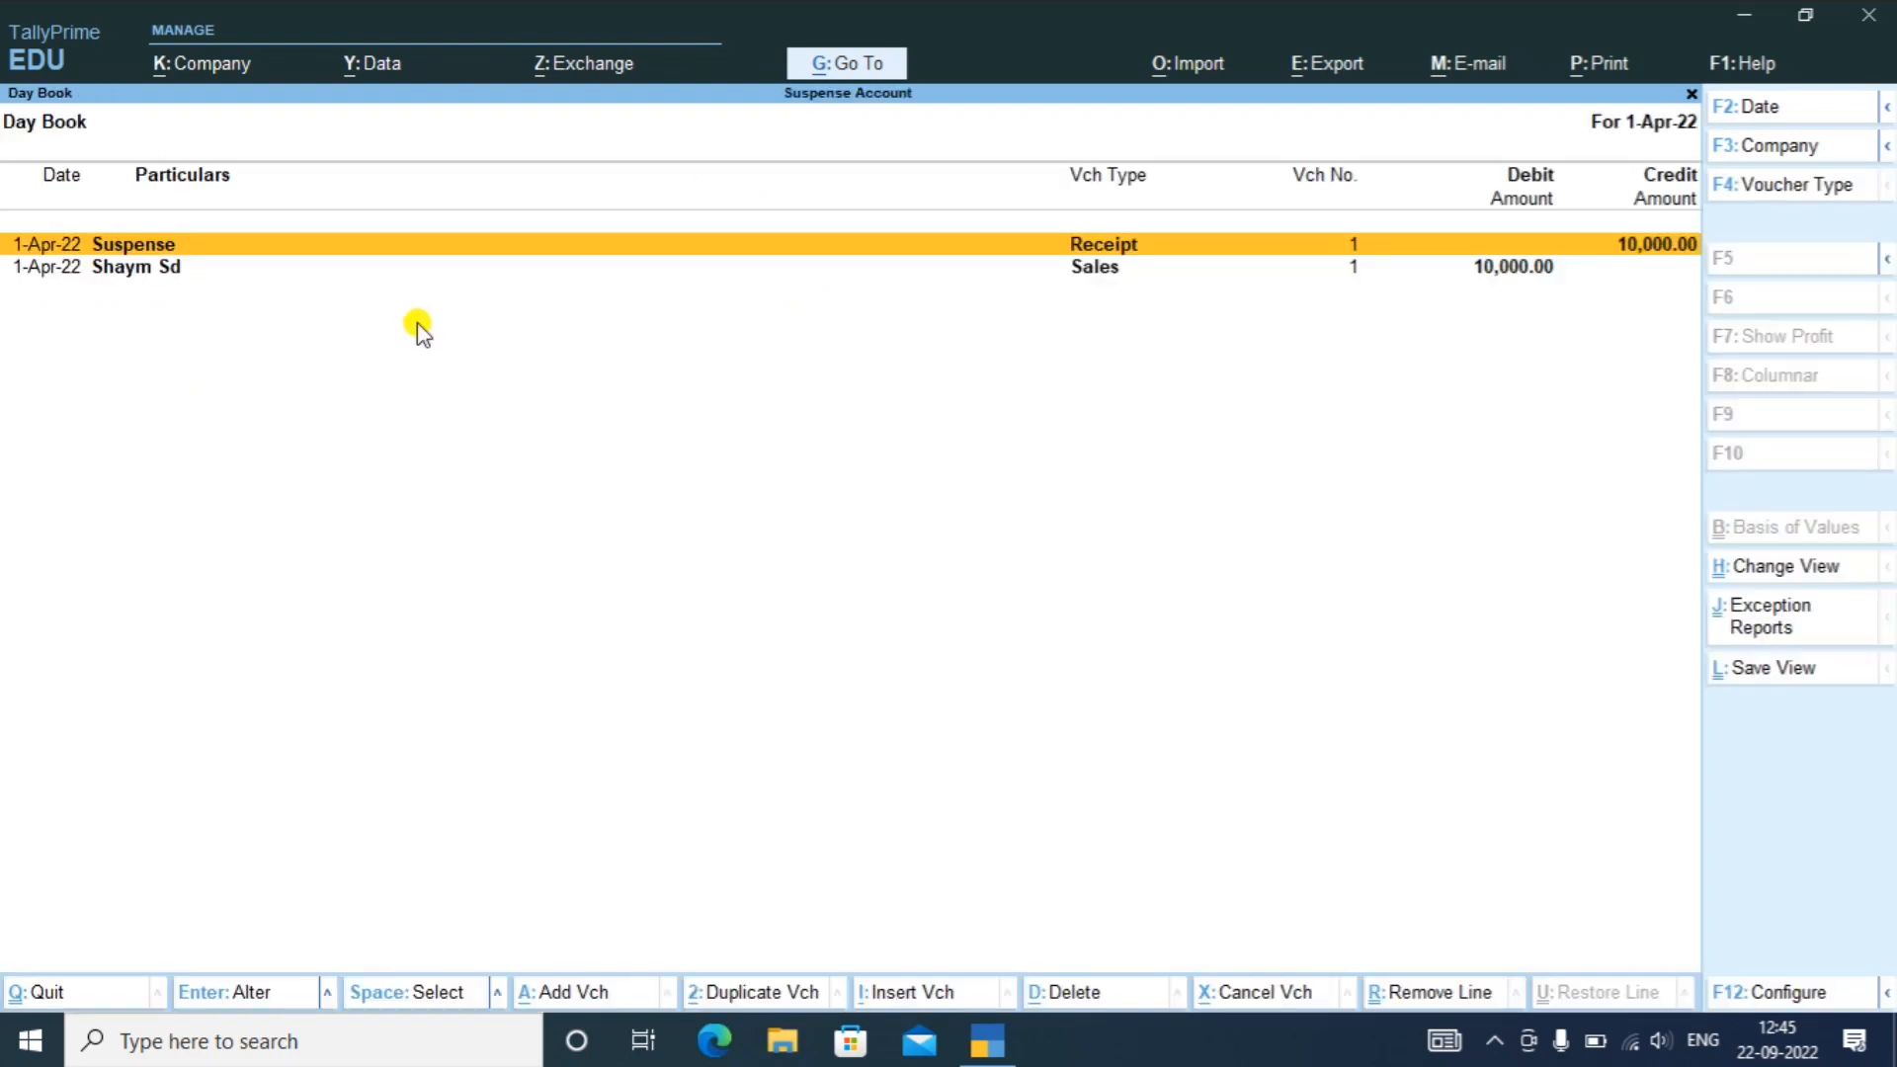
key("Down")
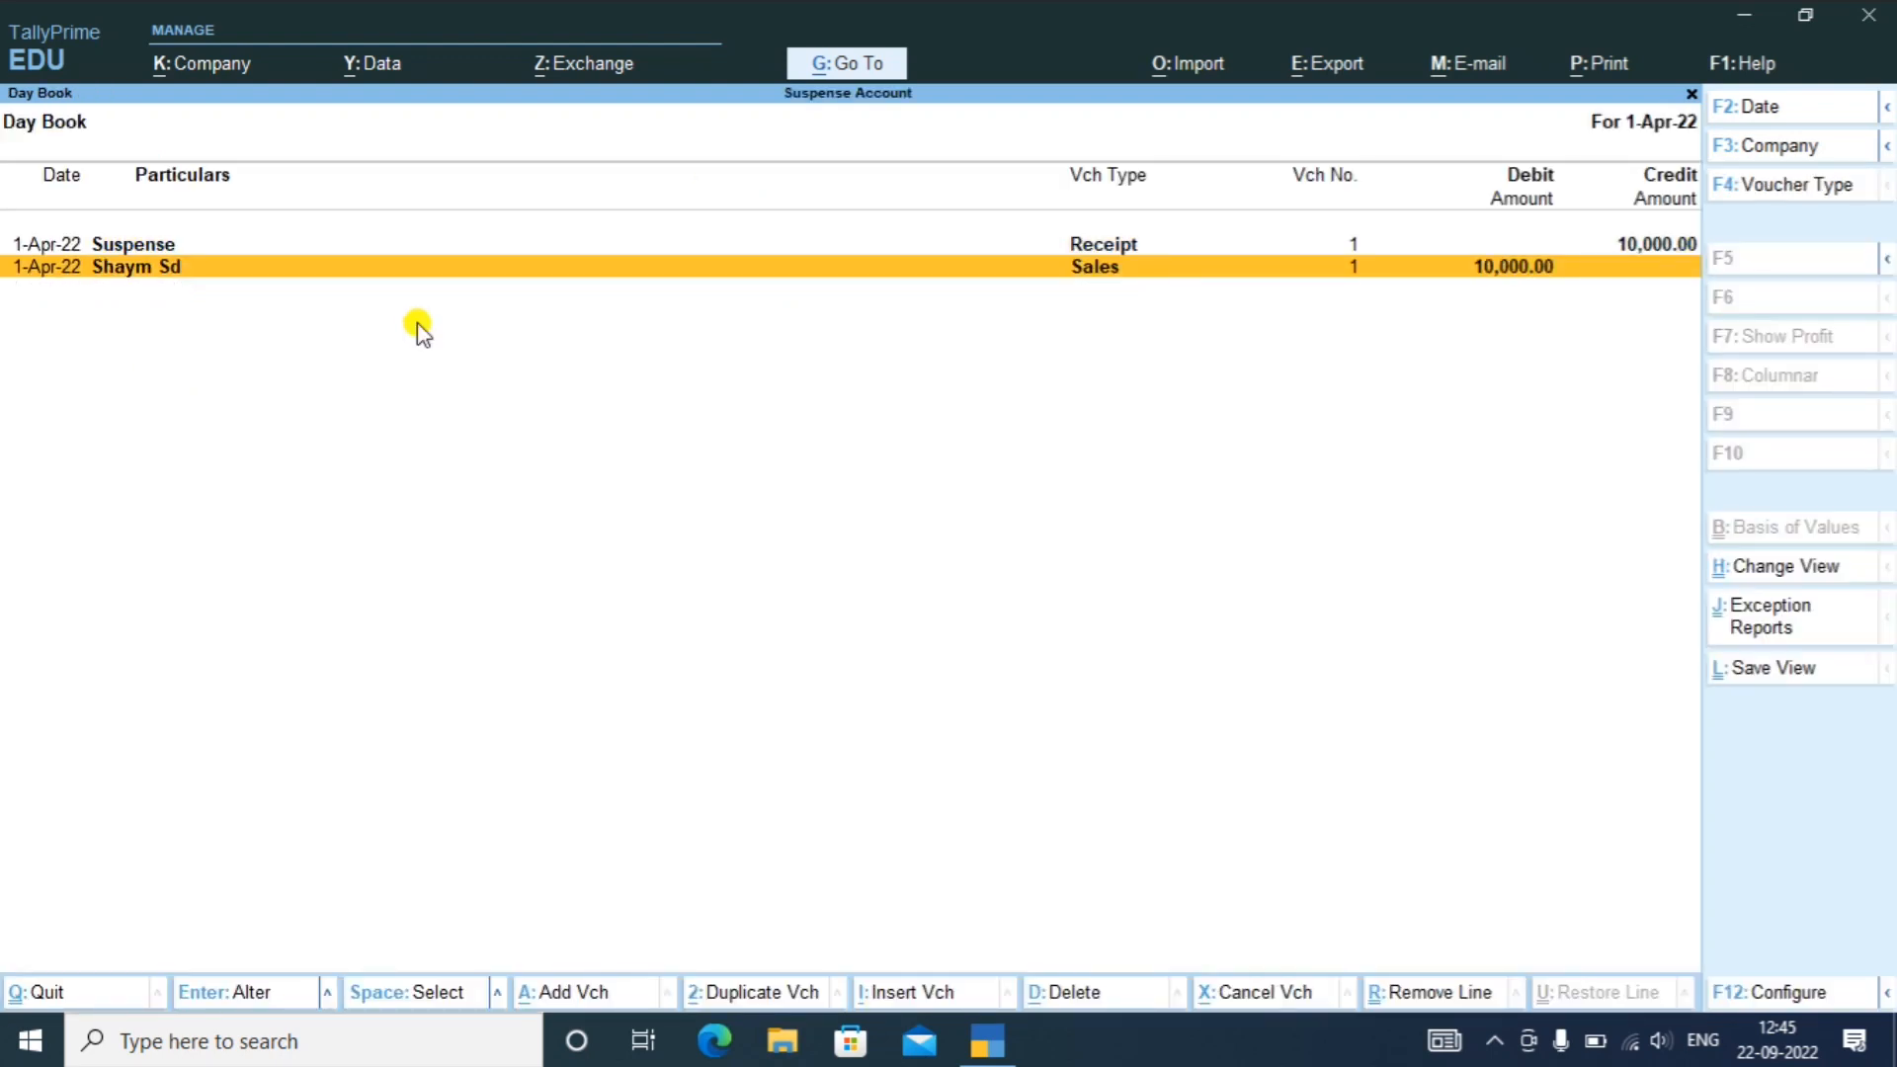
key("Up")
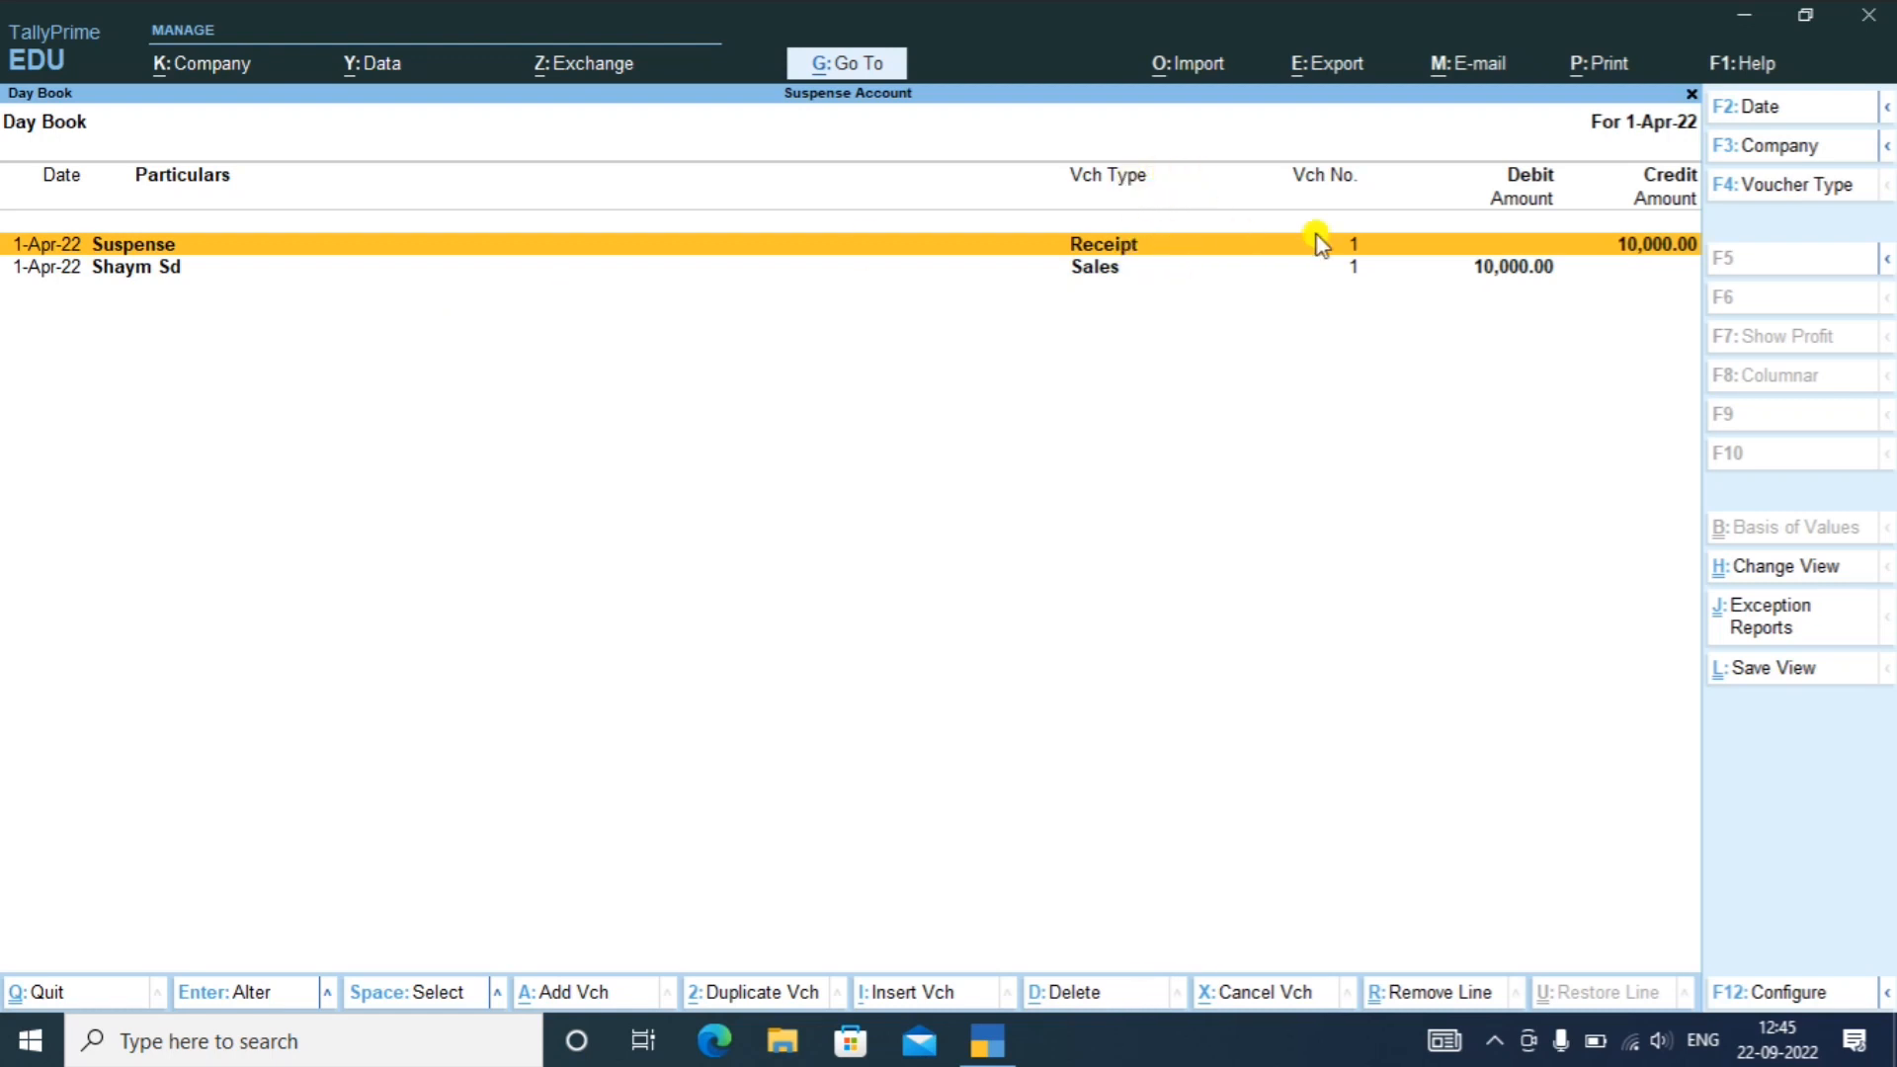
left_click(1259, 249)
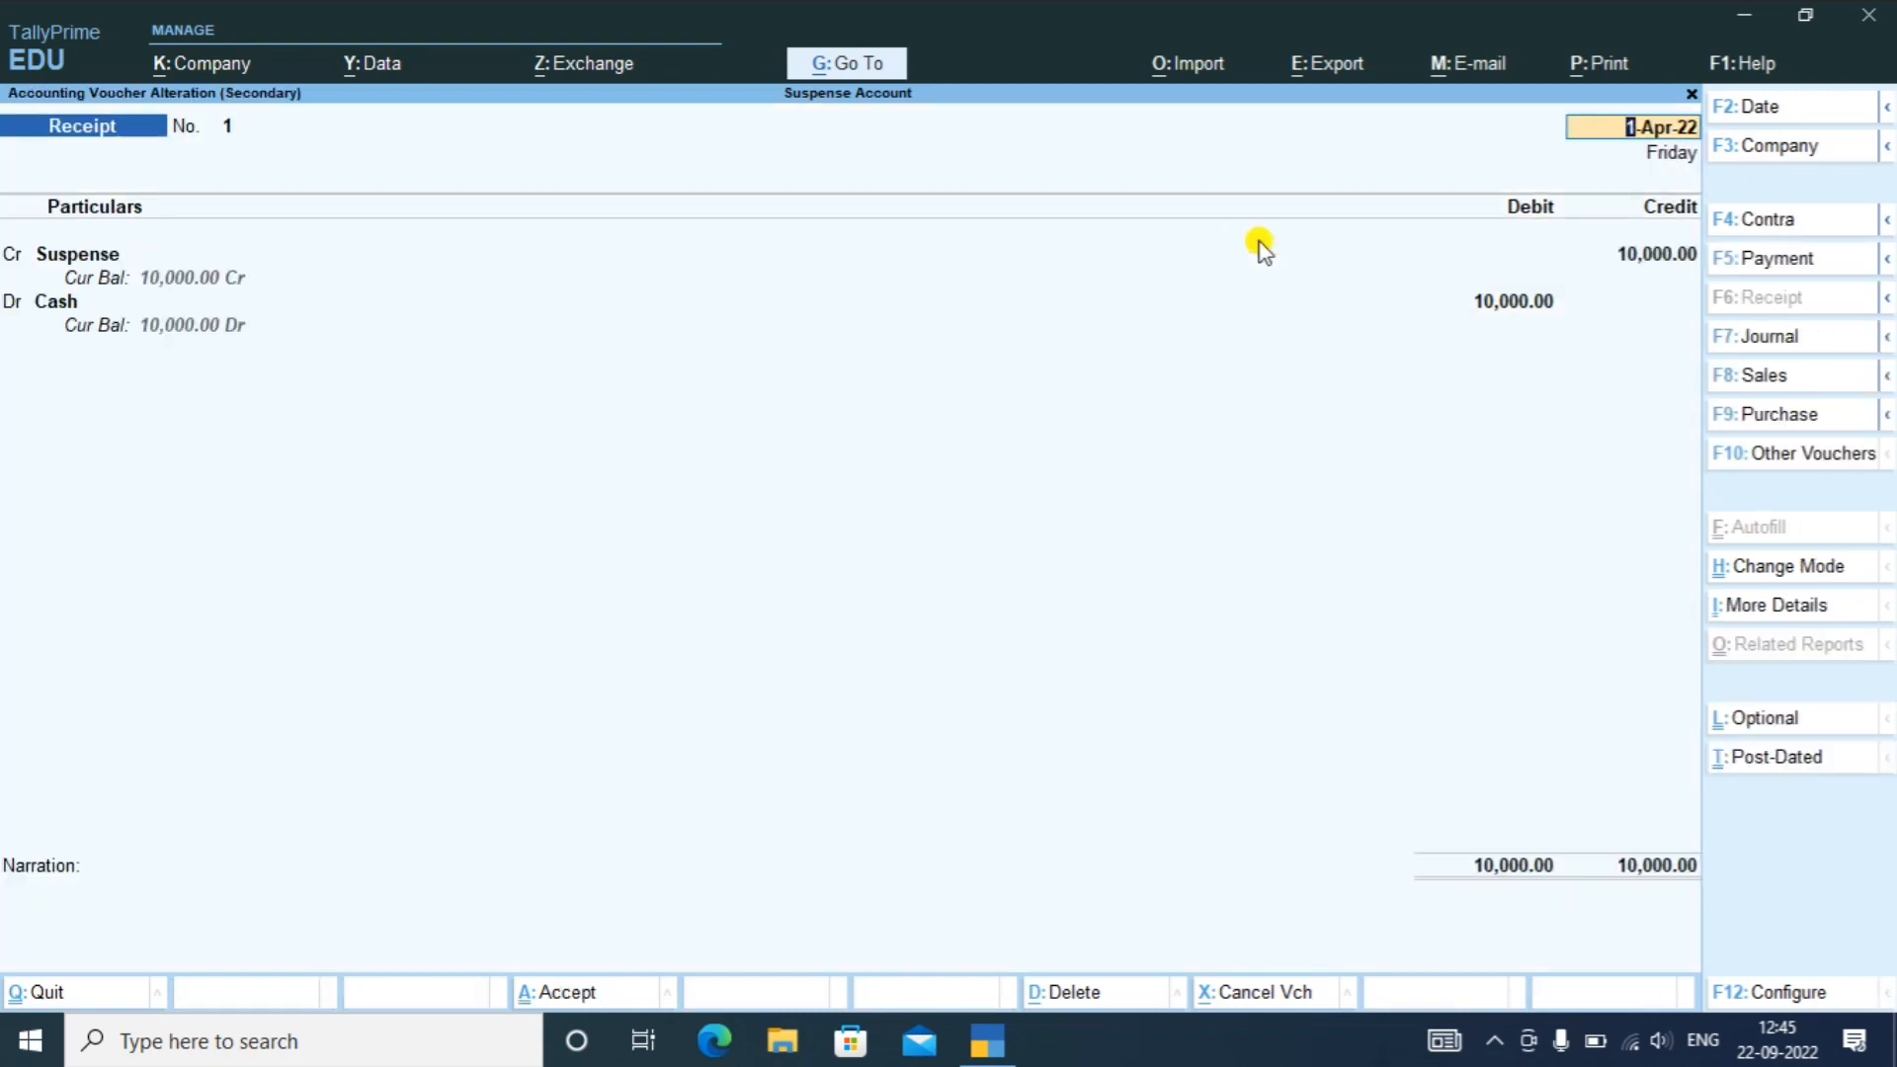
- Replace the Suspense ledger on the receipt's credit line with the Jaipur sundry debtor (Sd) ledger
key("Return")
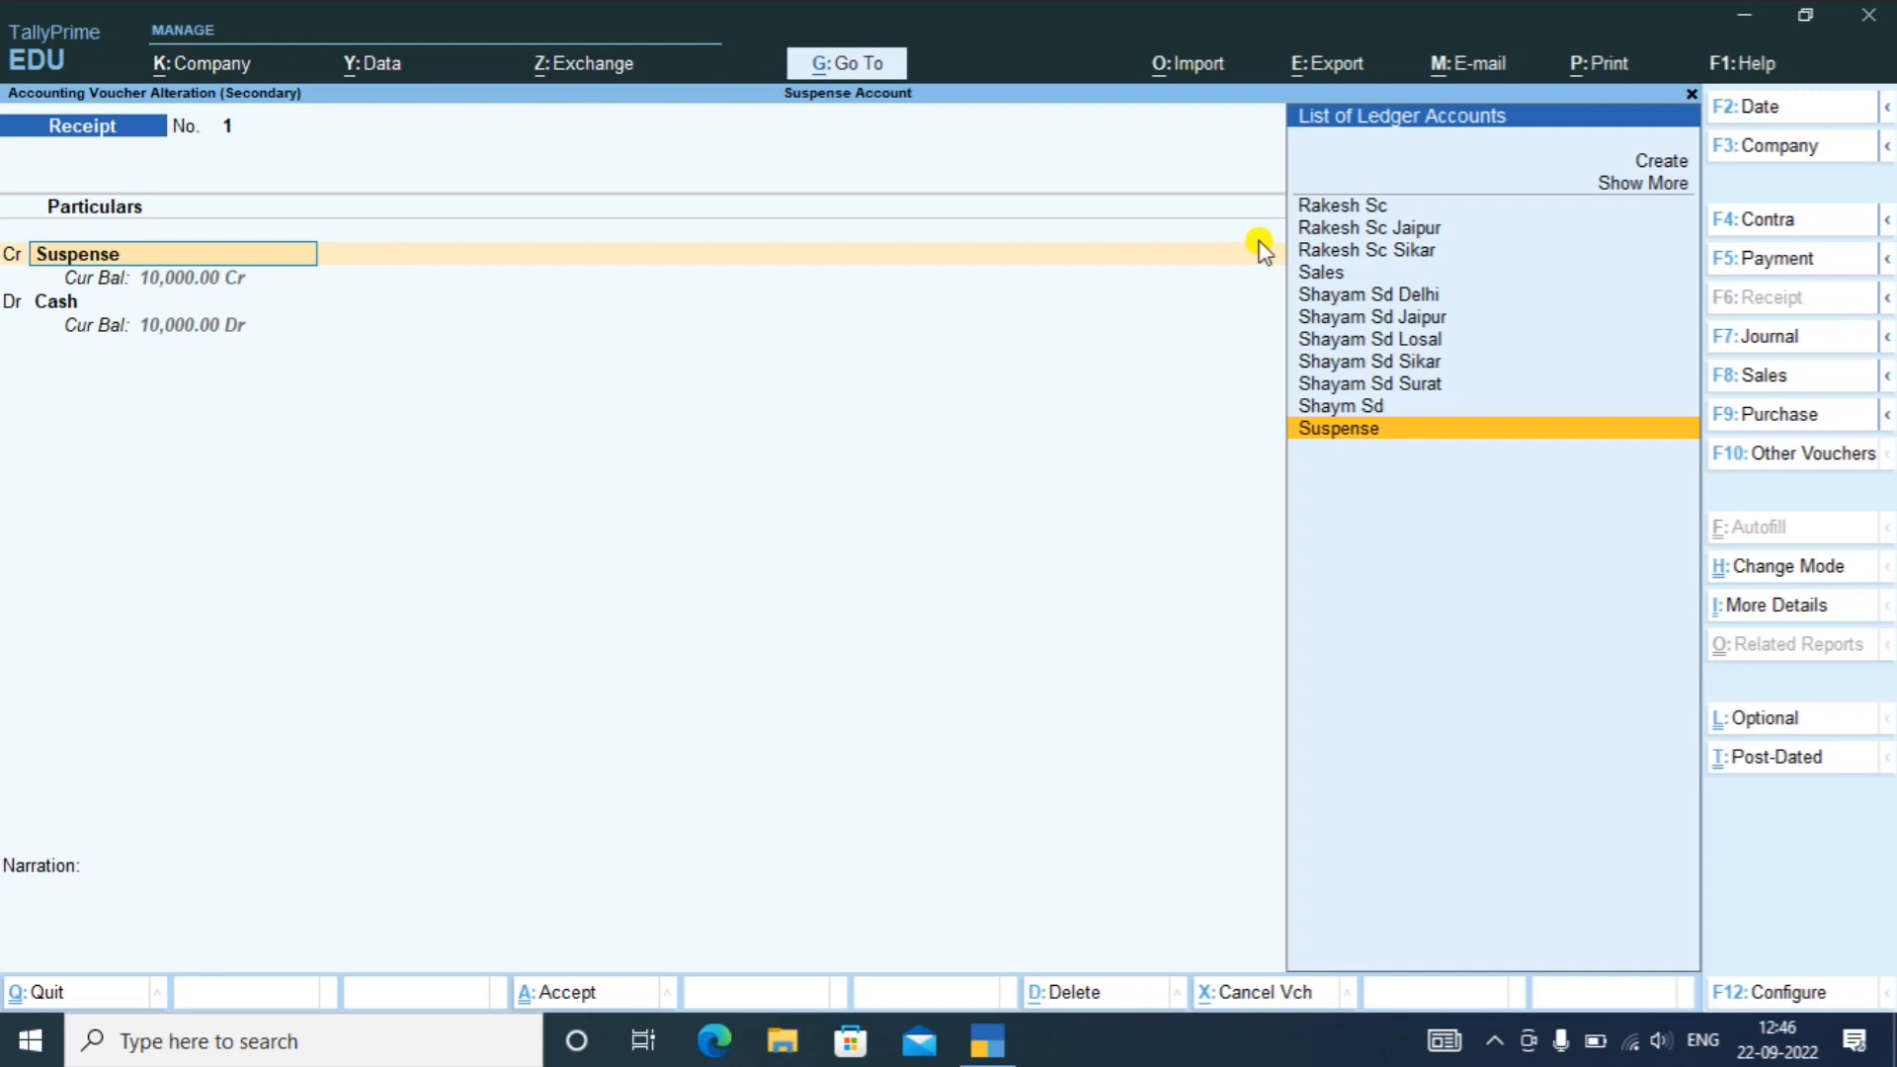
key("Up")
key("Up")
key("Up")
key("Up")
key("Up")
key("Up")
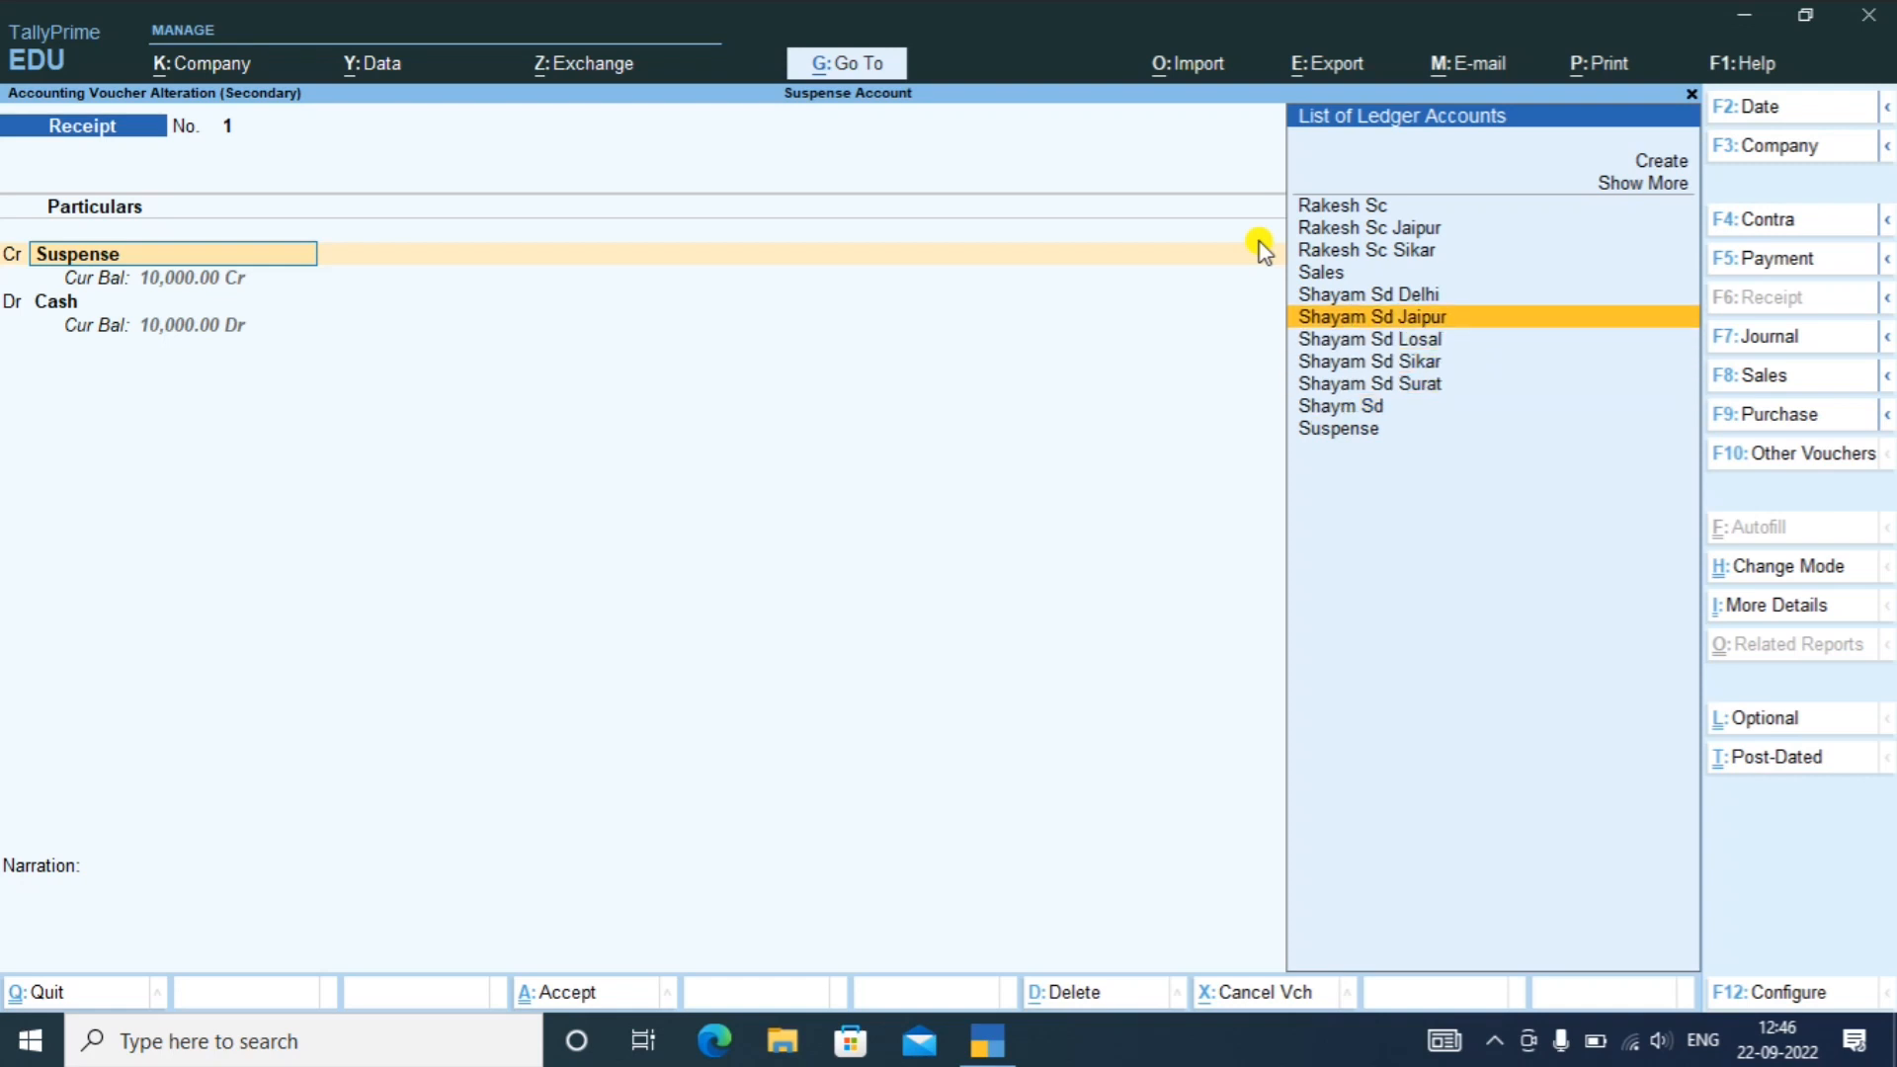
key("Down")
key("Return")
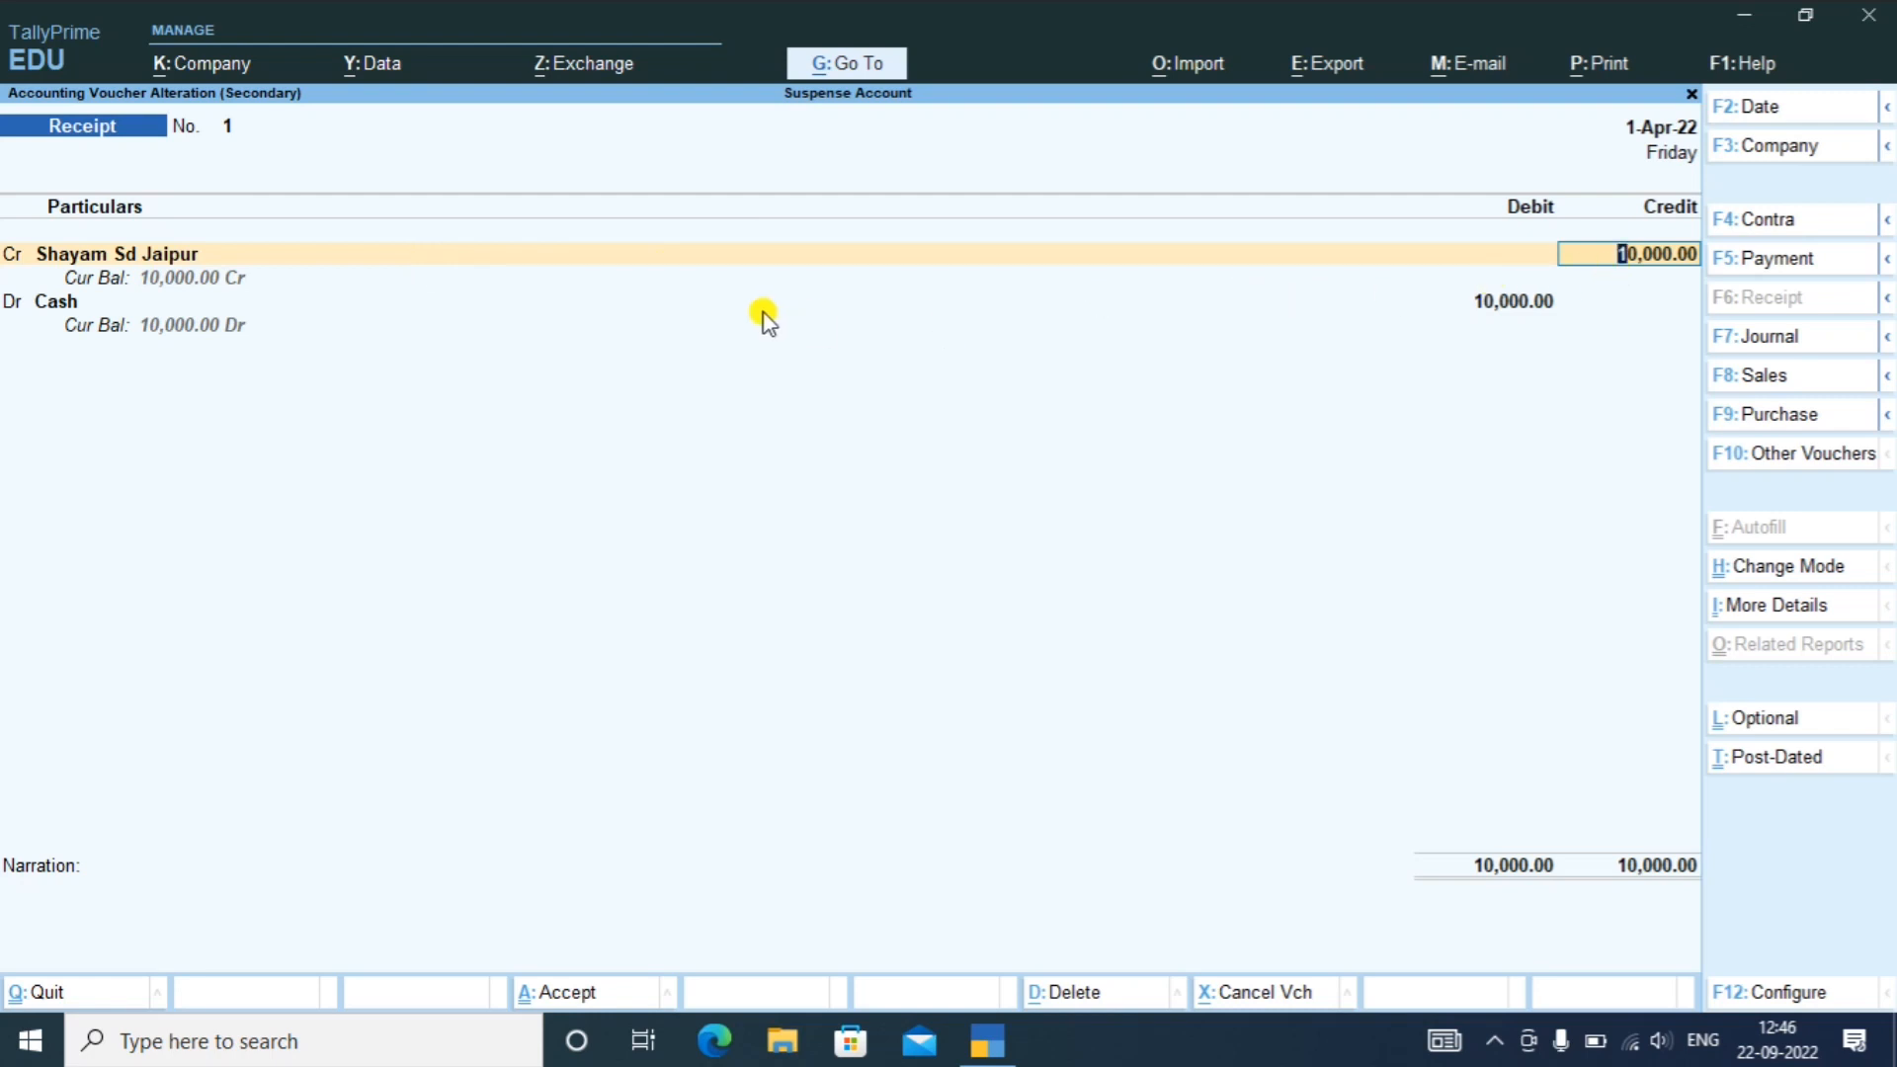
- Keep the 10,000 credit and the Cash debit line, and save the altered receipt voucher without a narration
key("Return")
key("Return")
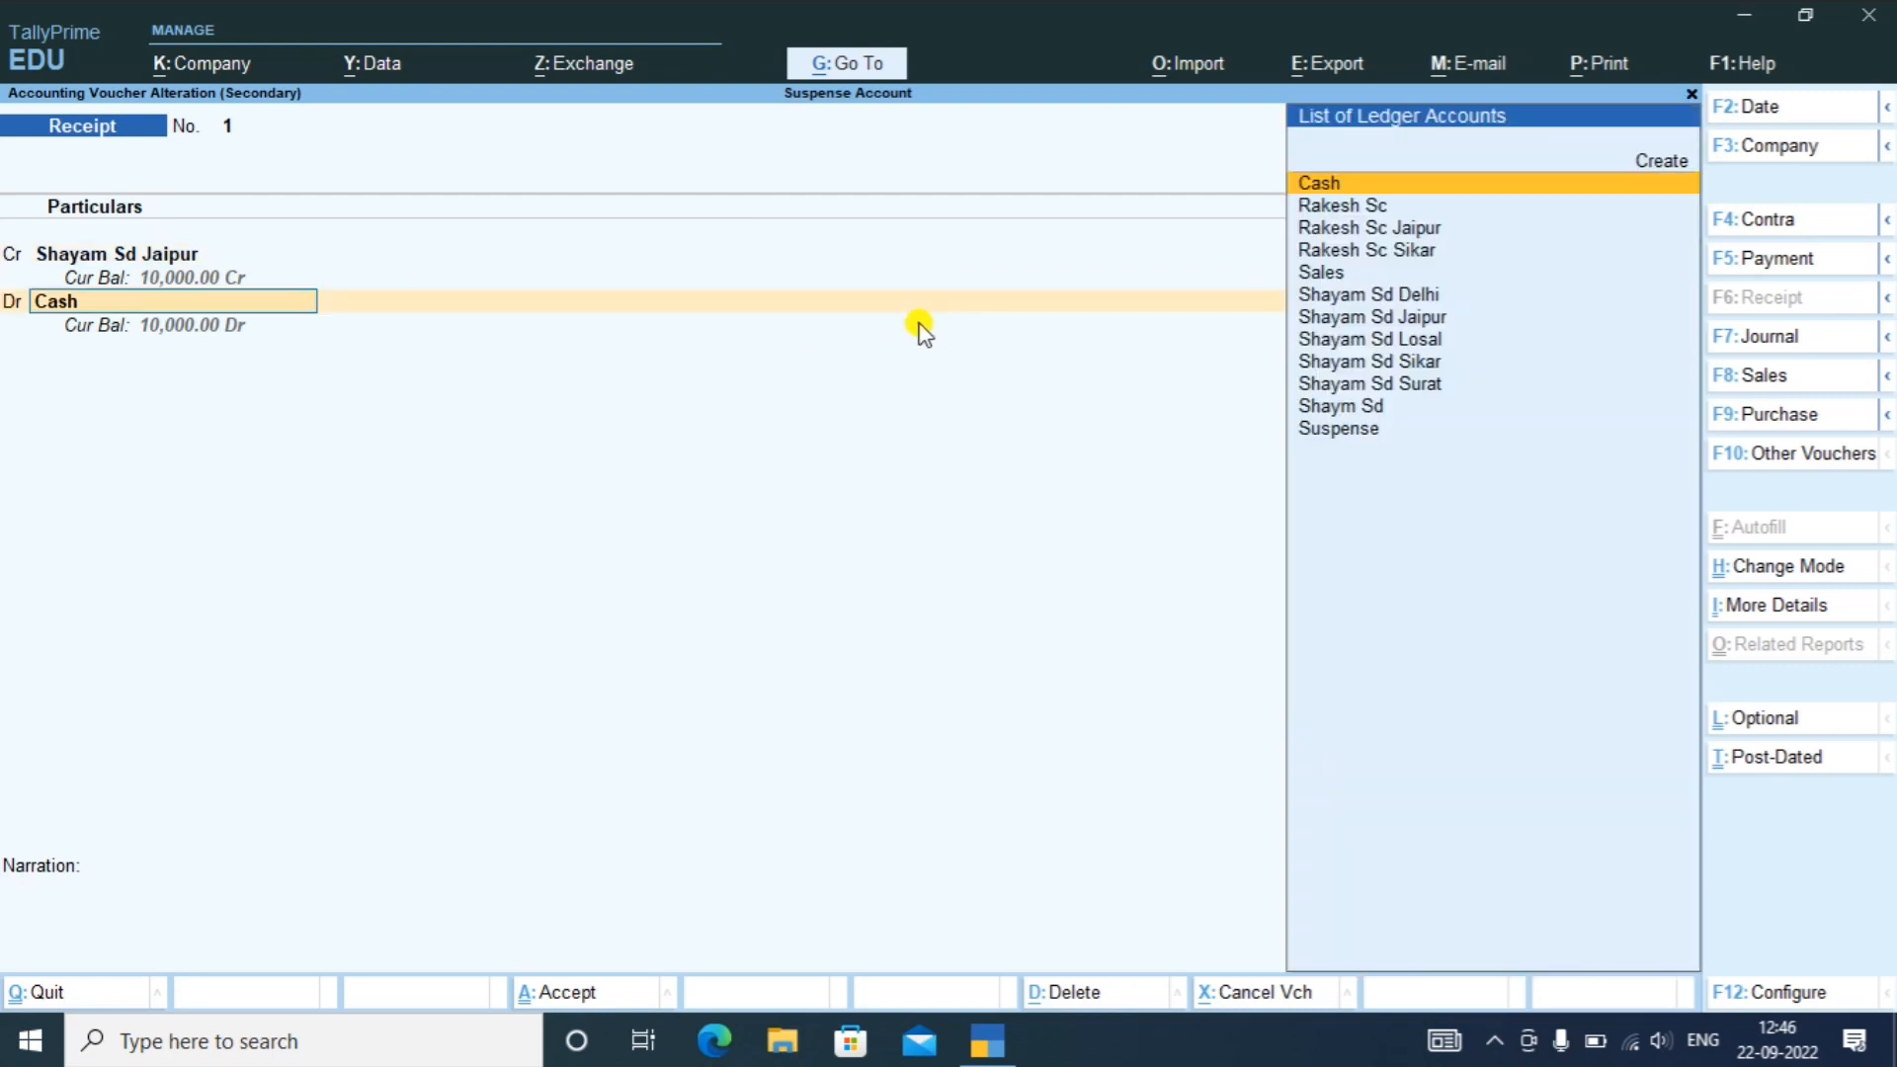
key("Return")
key("Return")
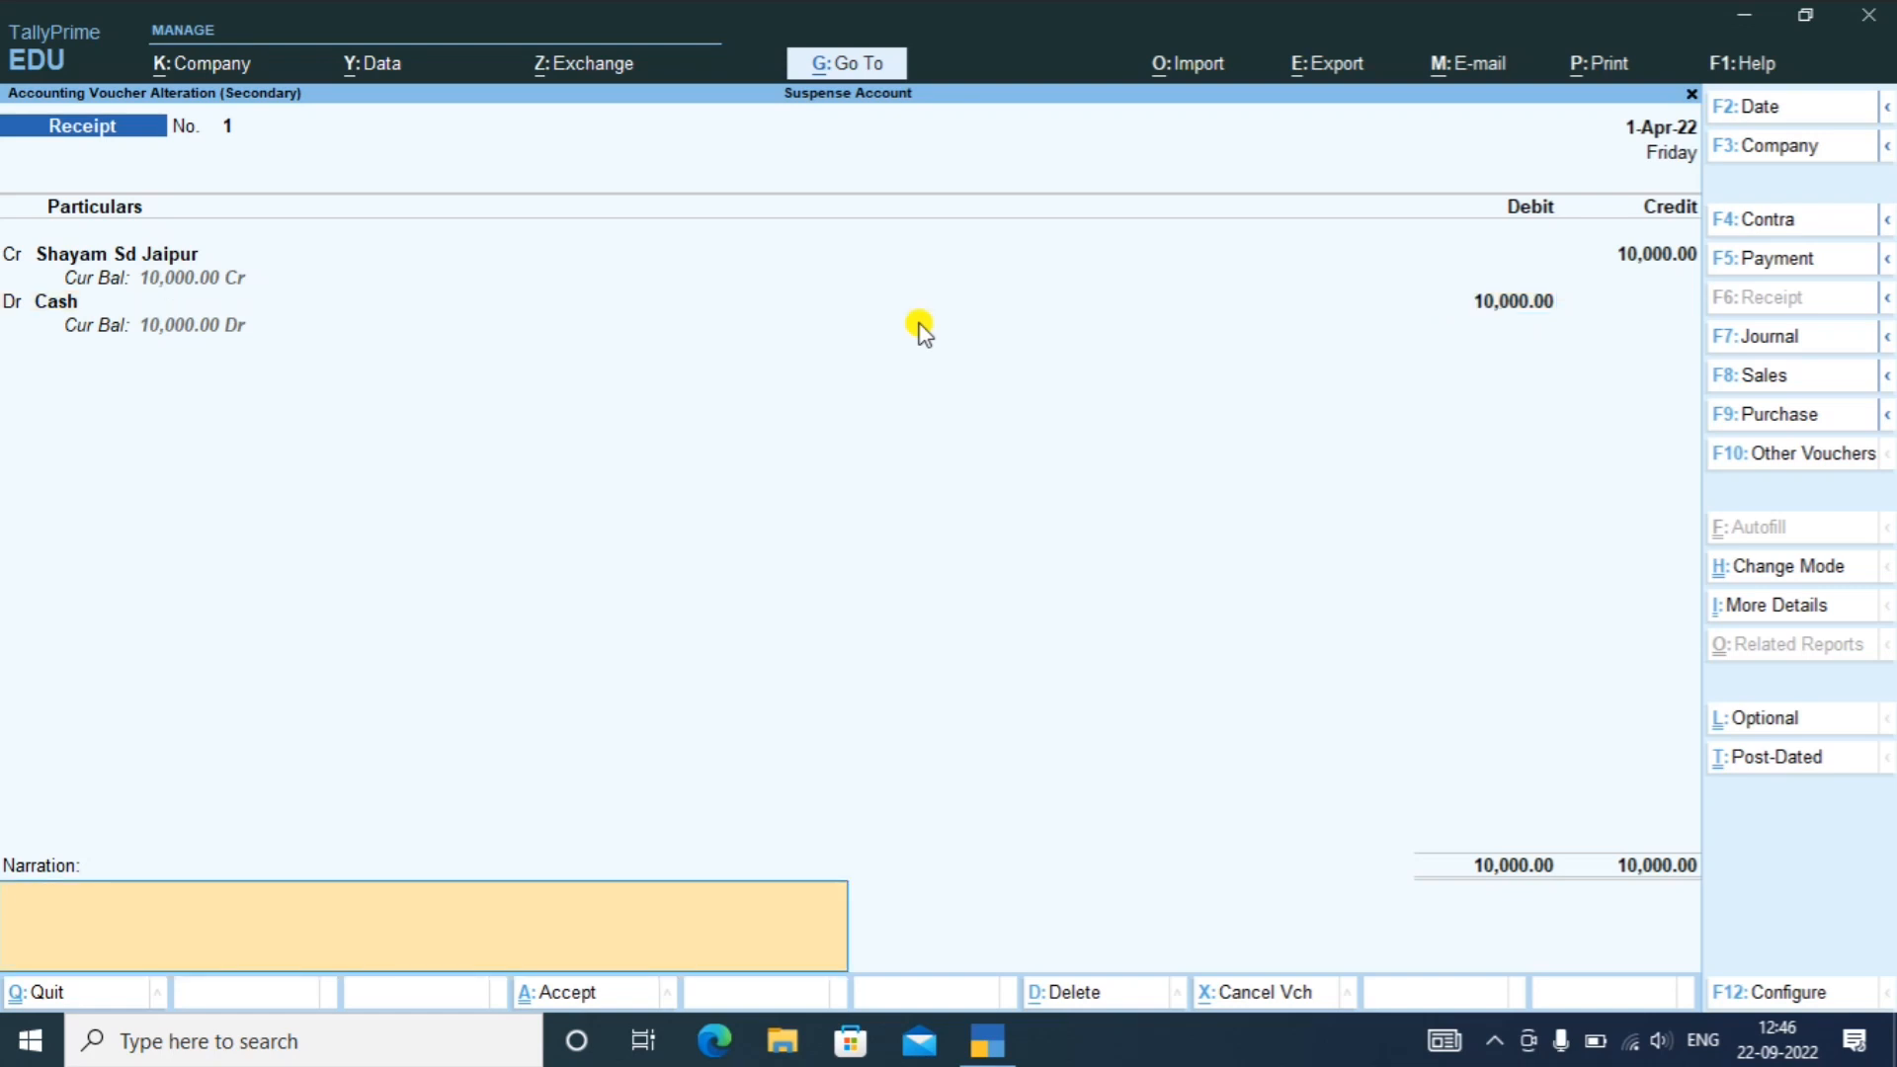
key("Return")
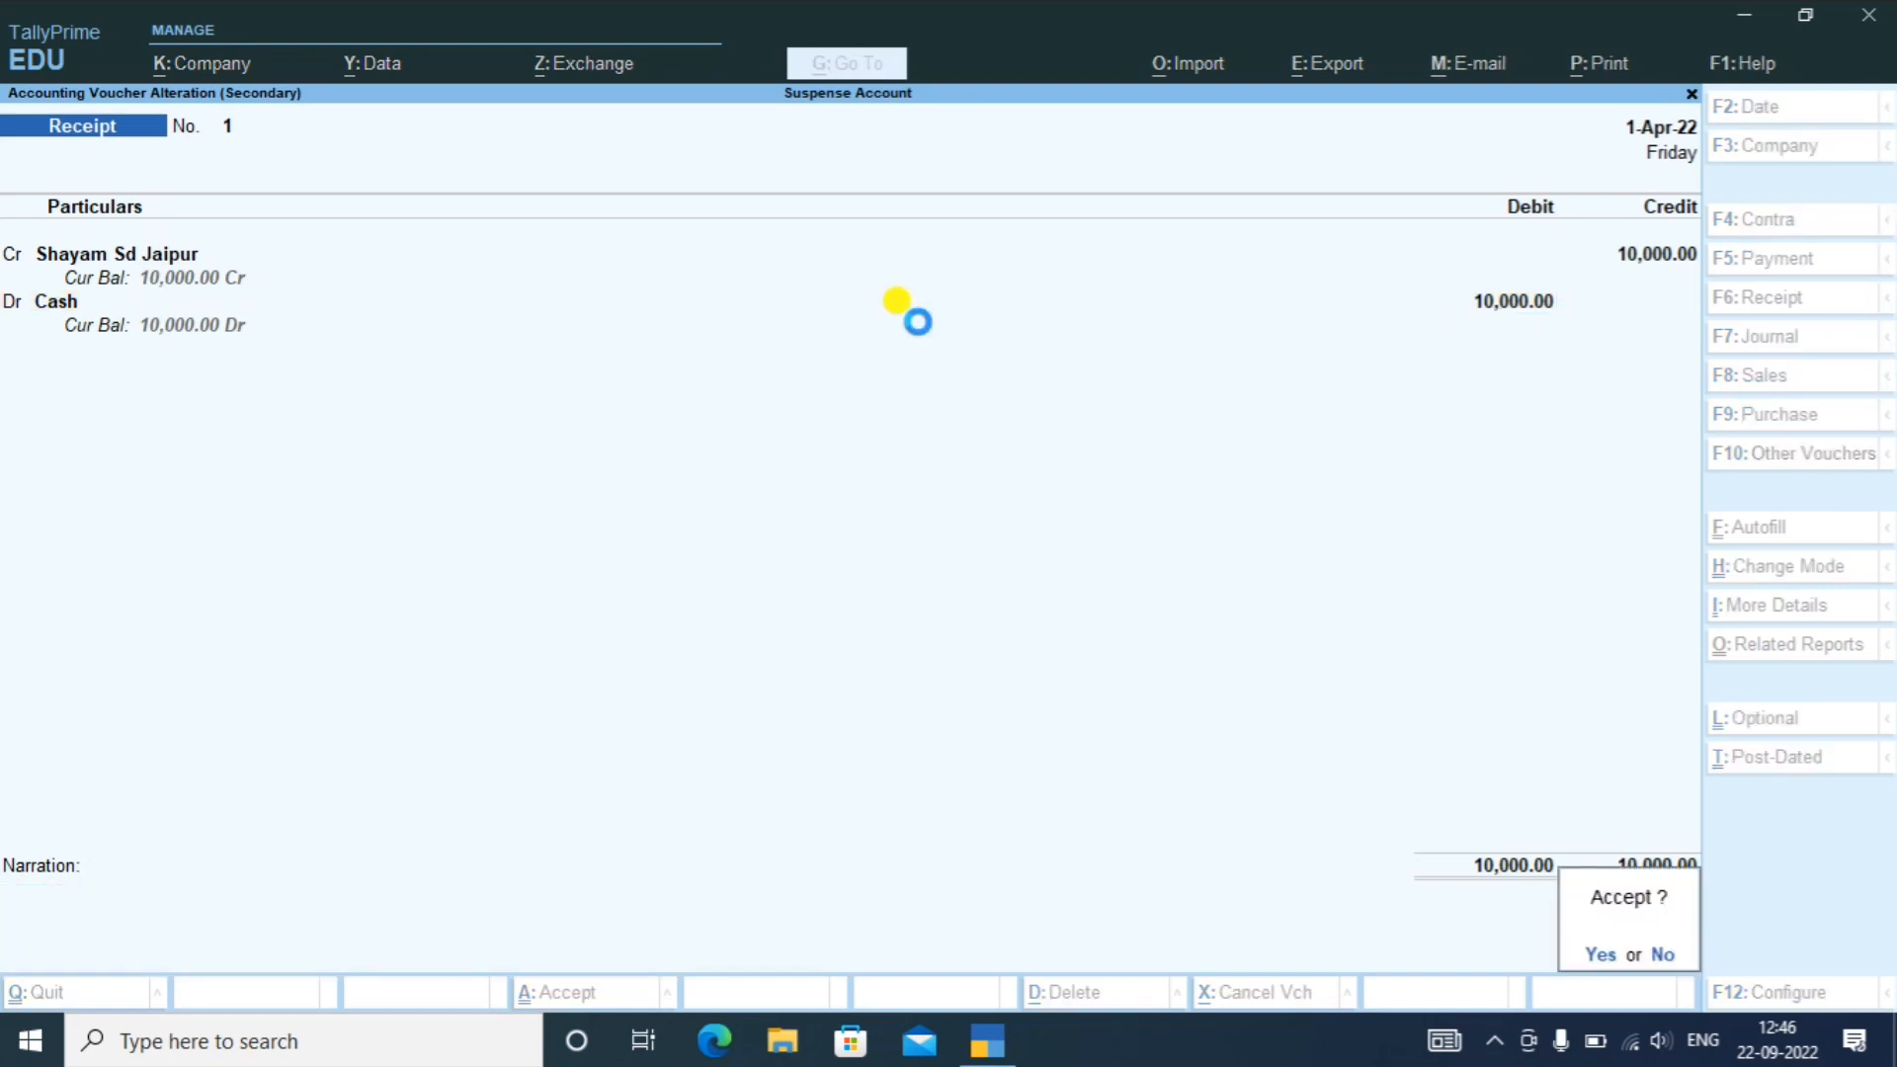
key("y")
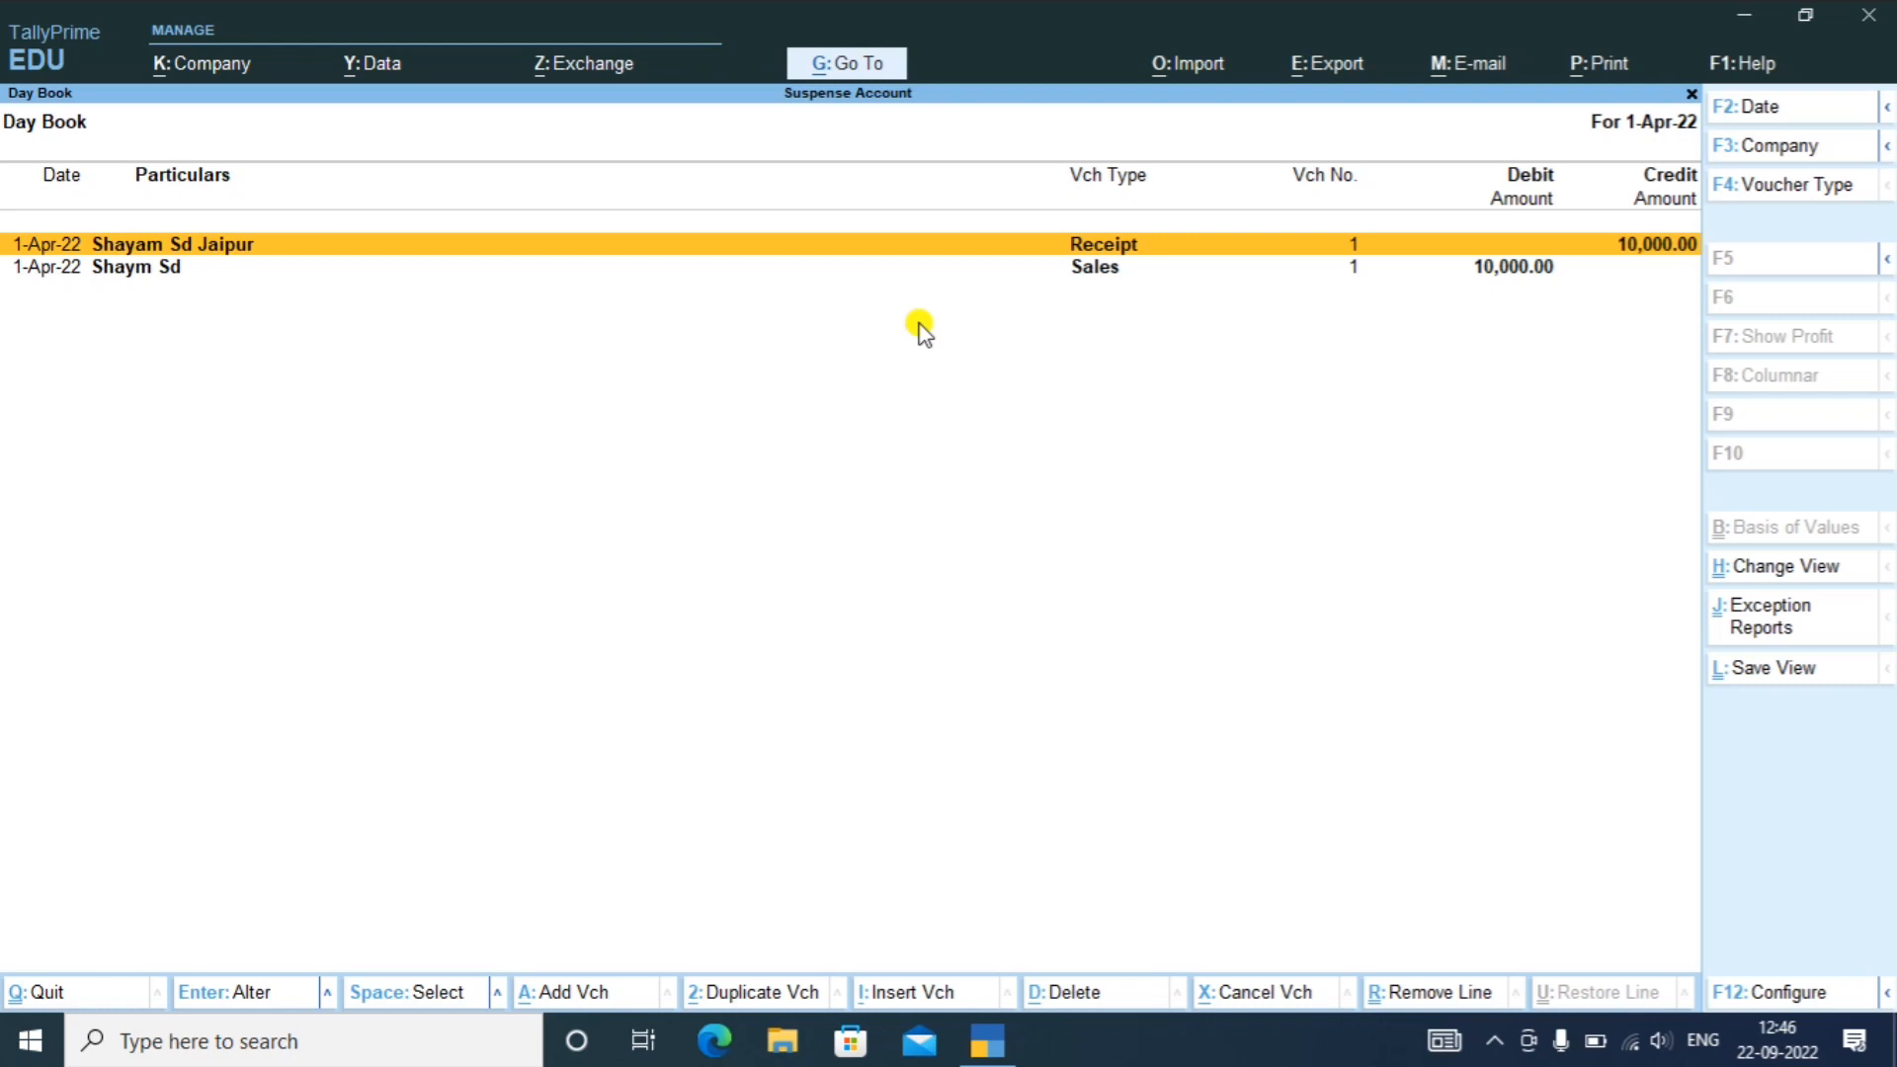
- Reopen the receipt voucher from the Day Book, set its credit ledger back to Suspense, and save it
double_click(985, 254)
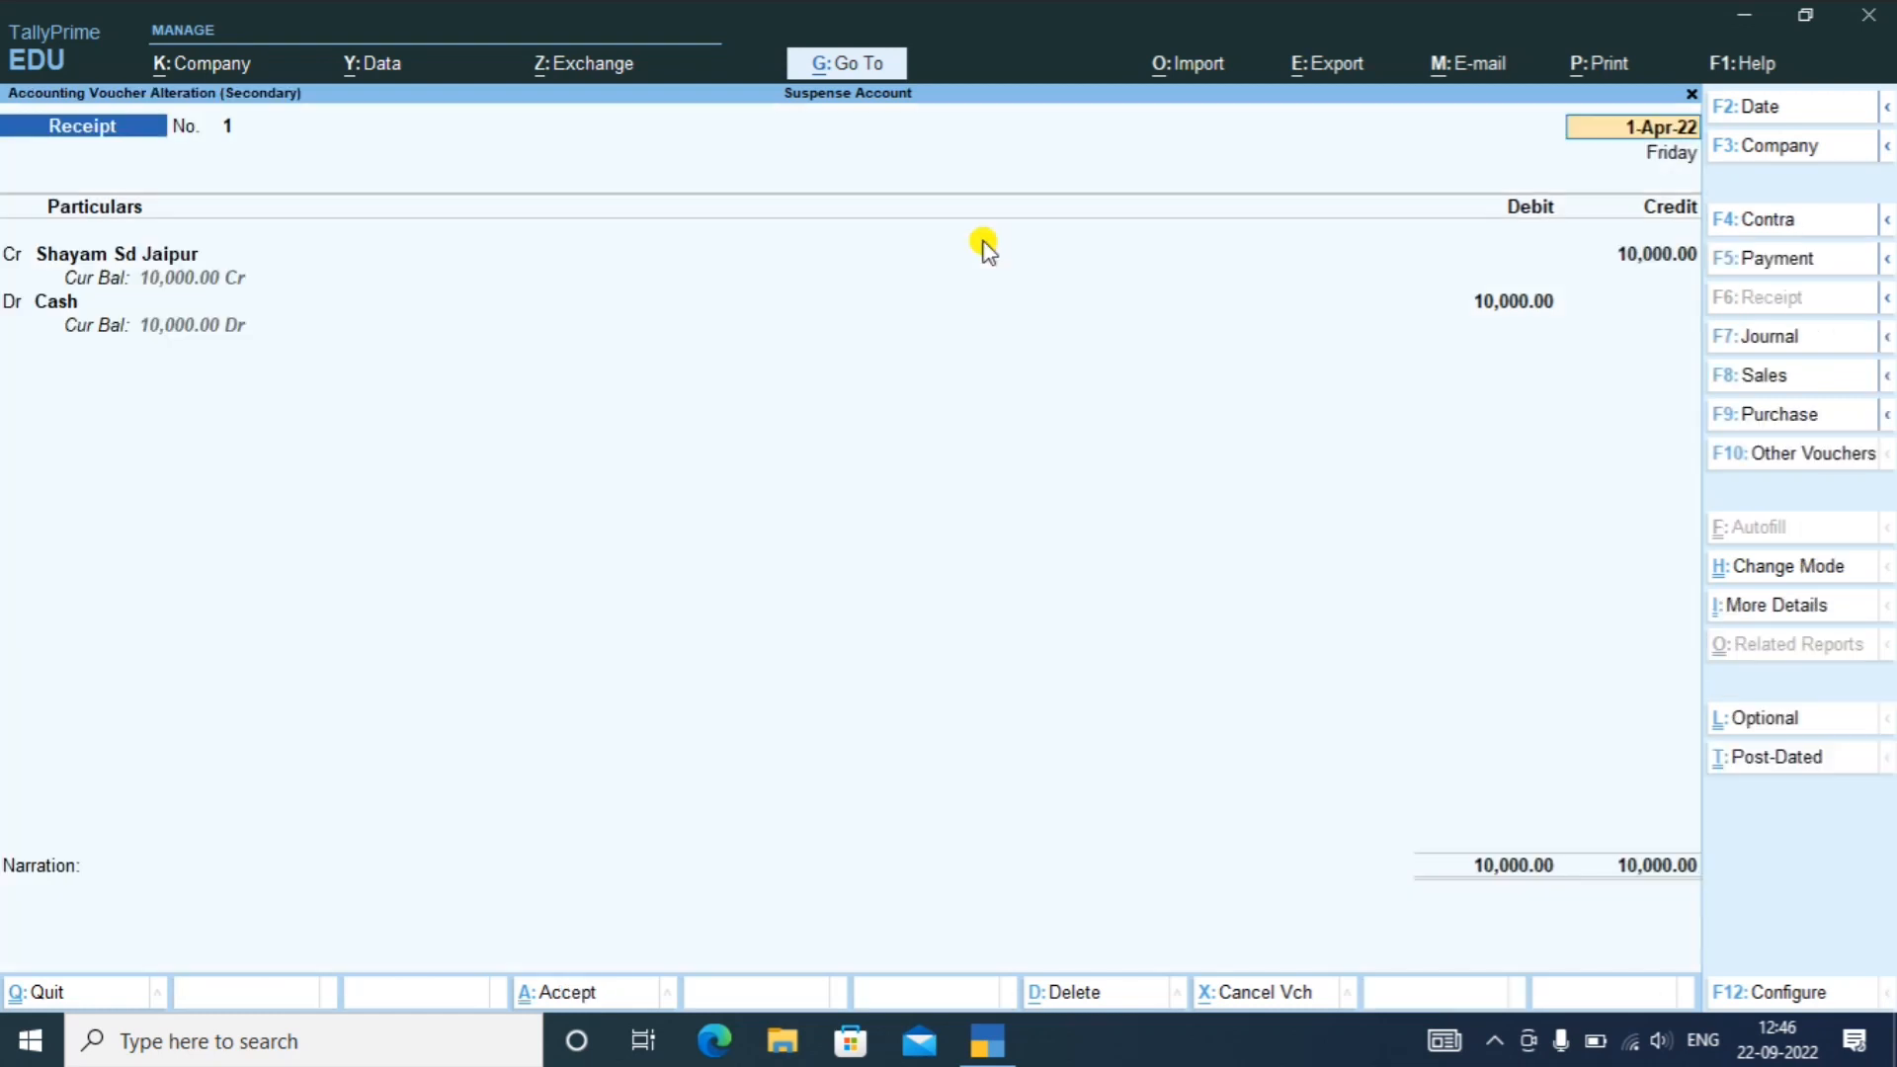
key("Return")
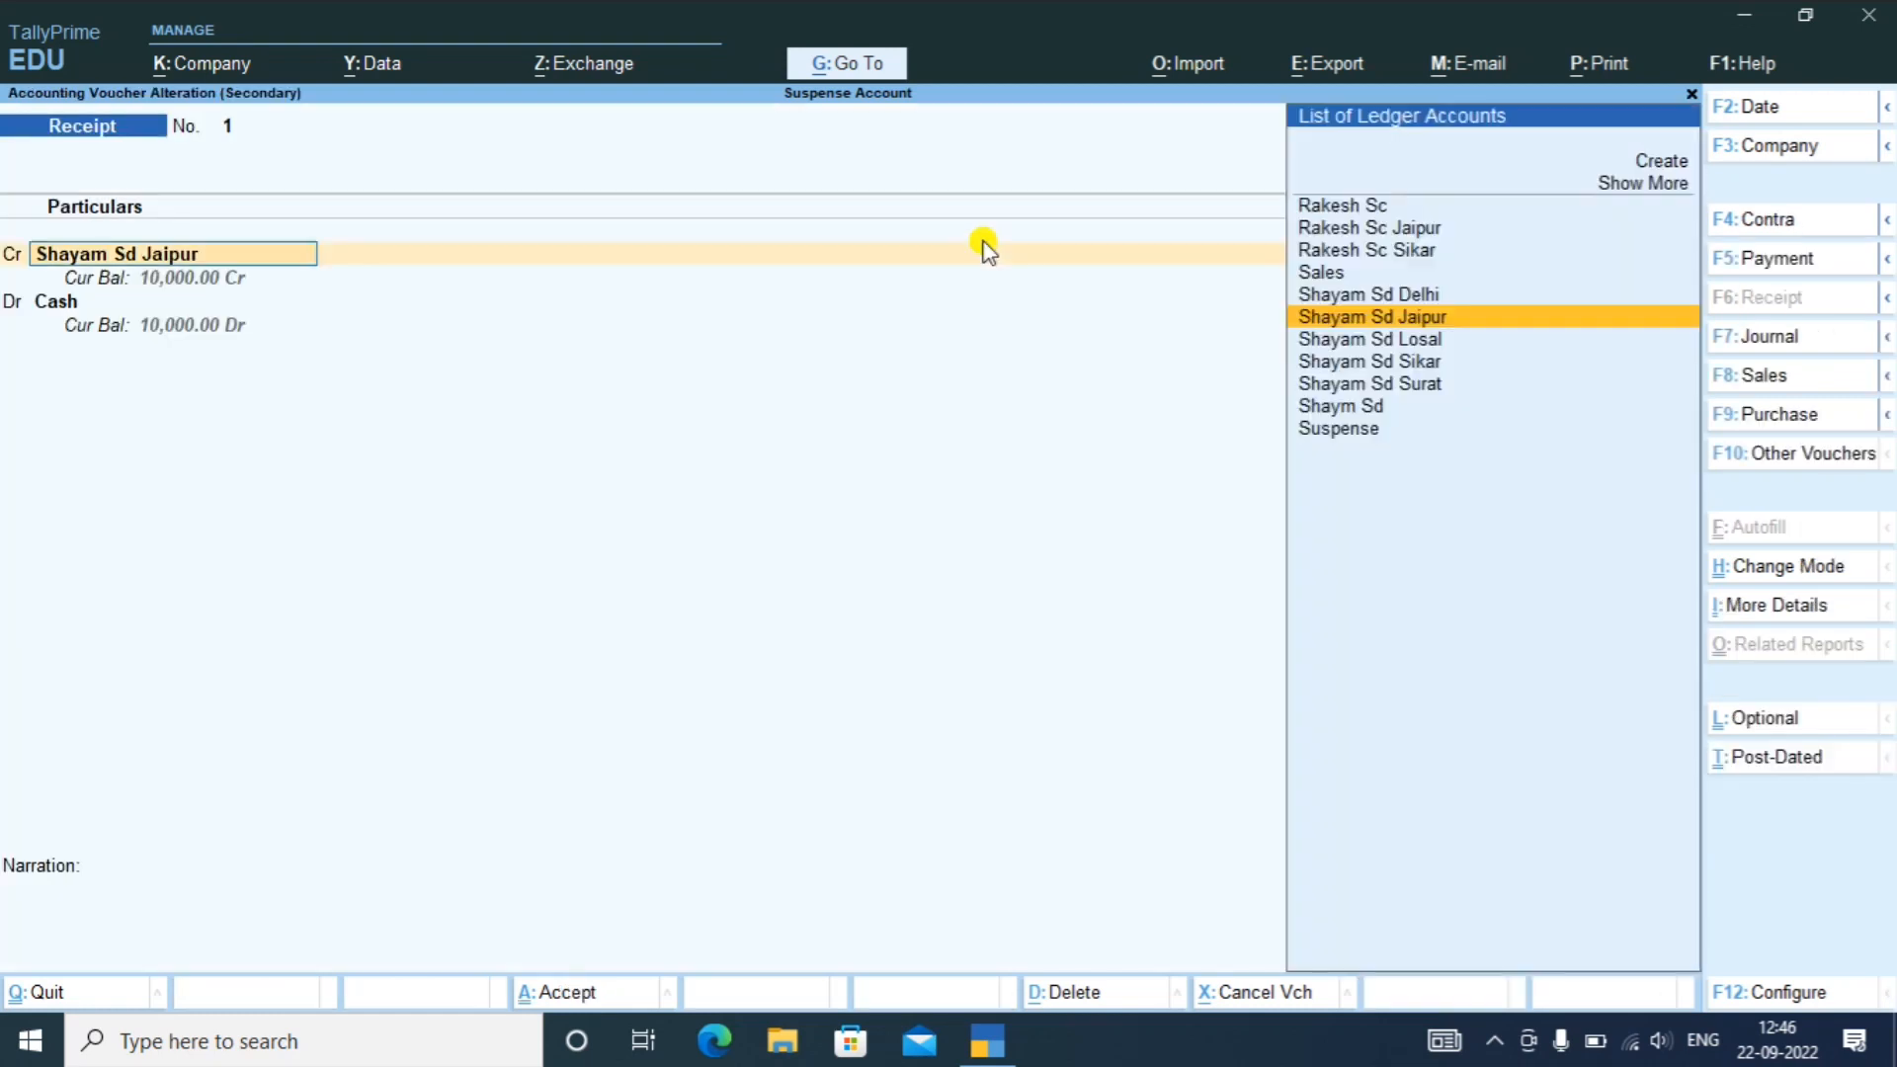
key("Down")
key("Down")
key("Down")
key("Down")
key("Down")
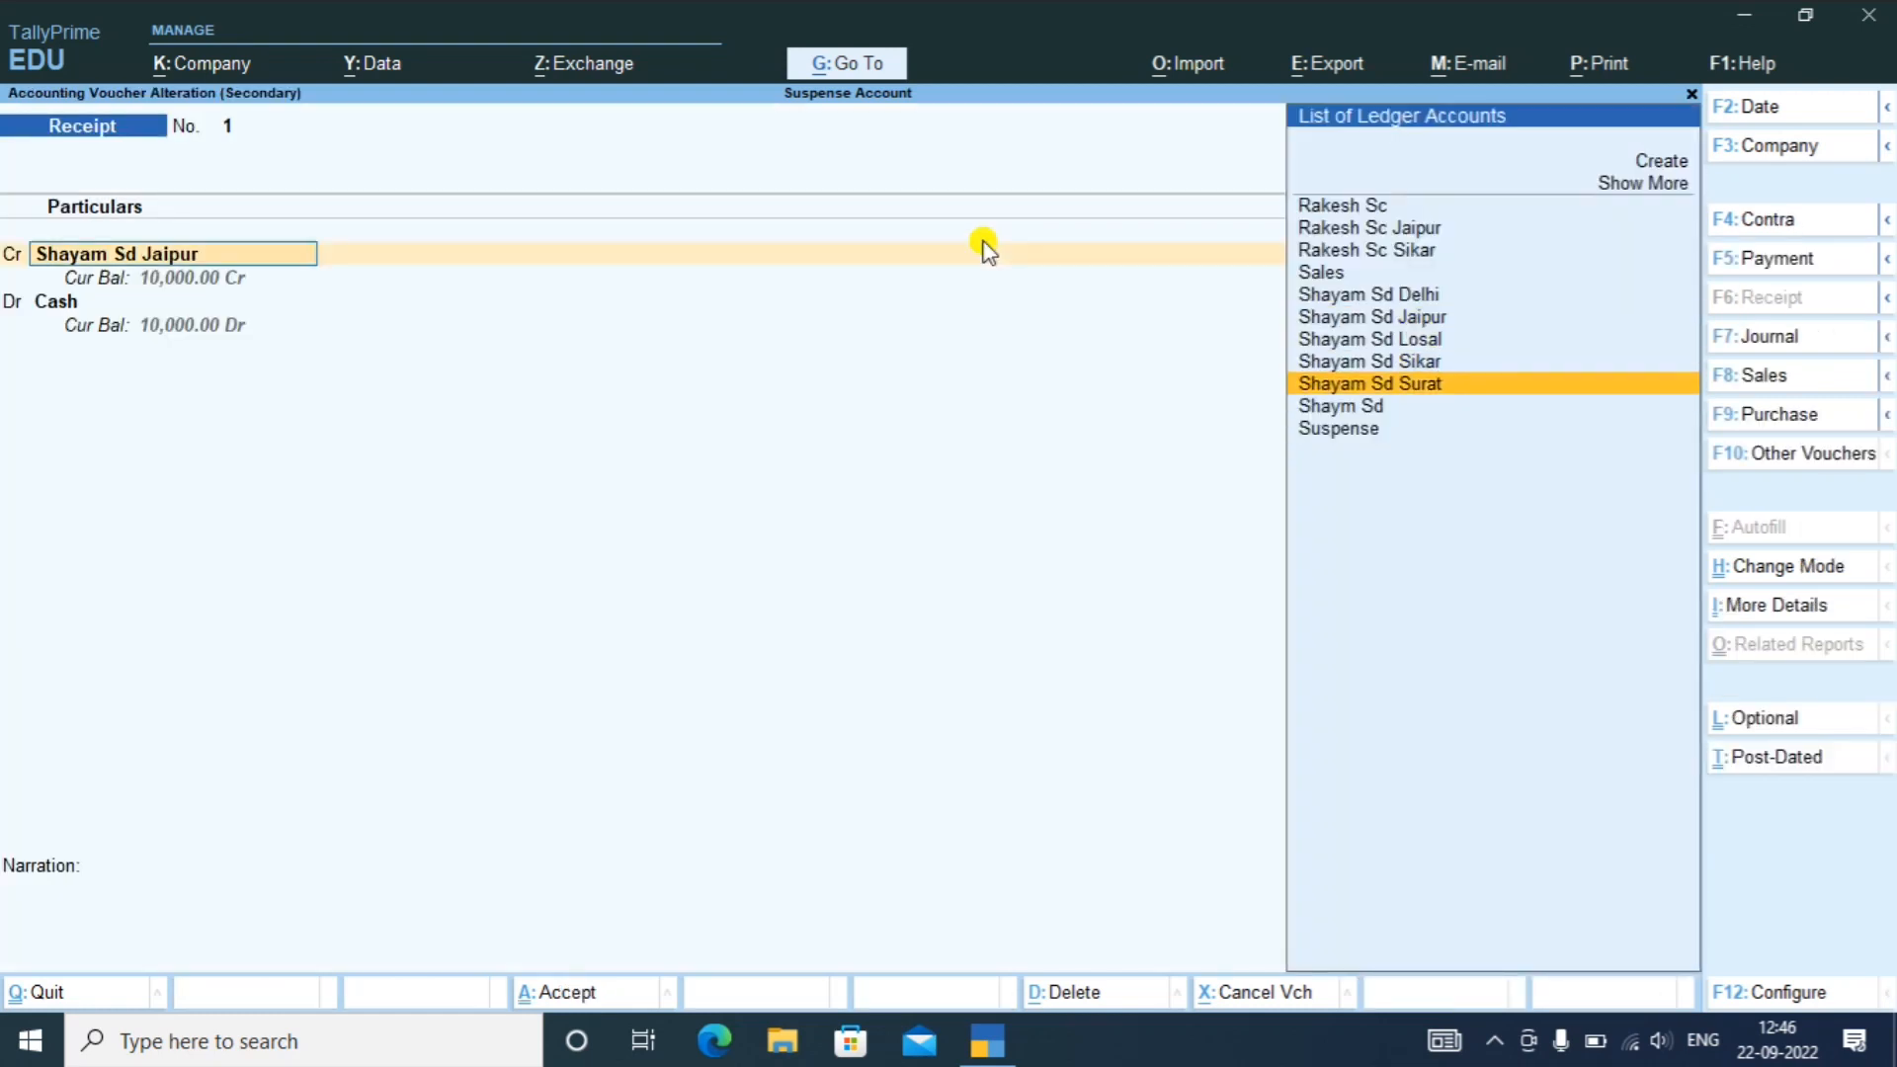
key("Return")
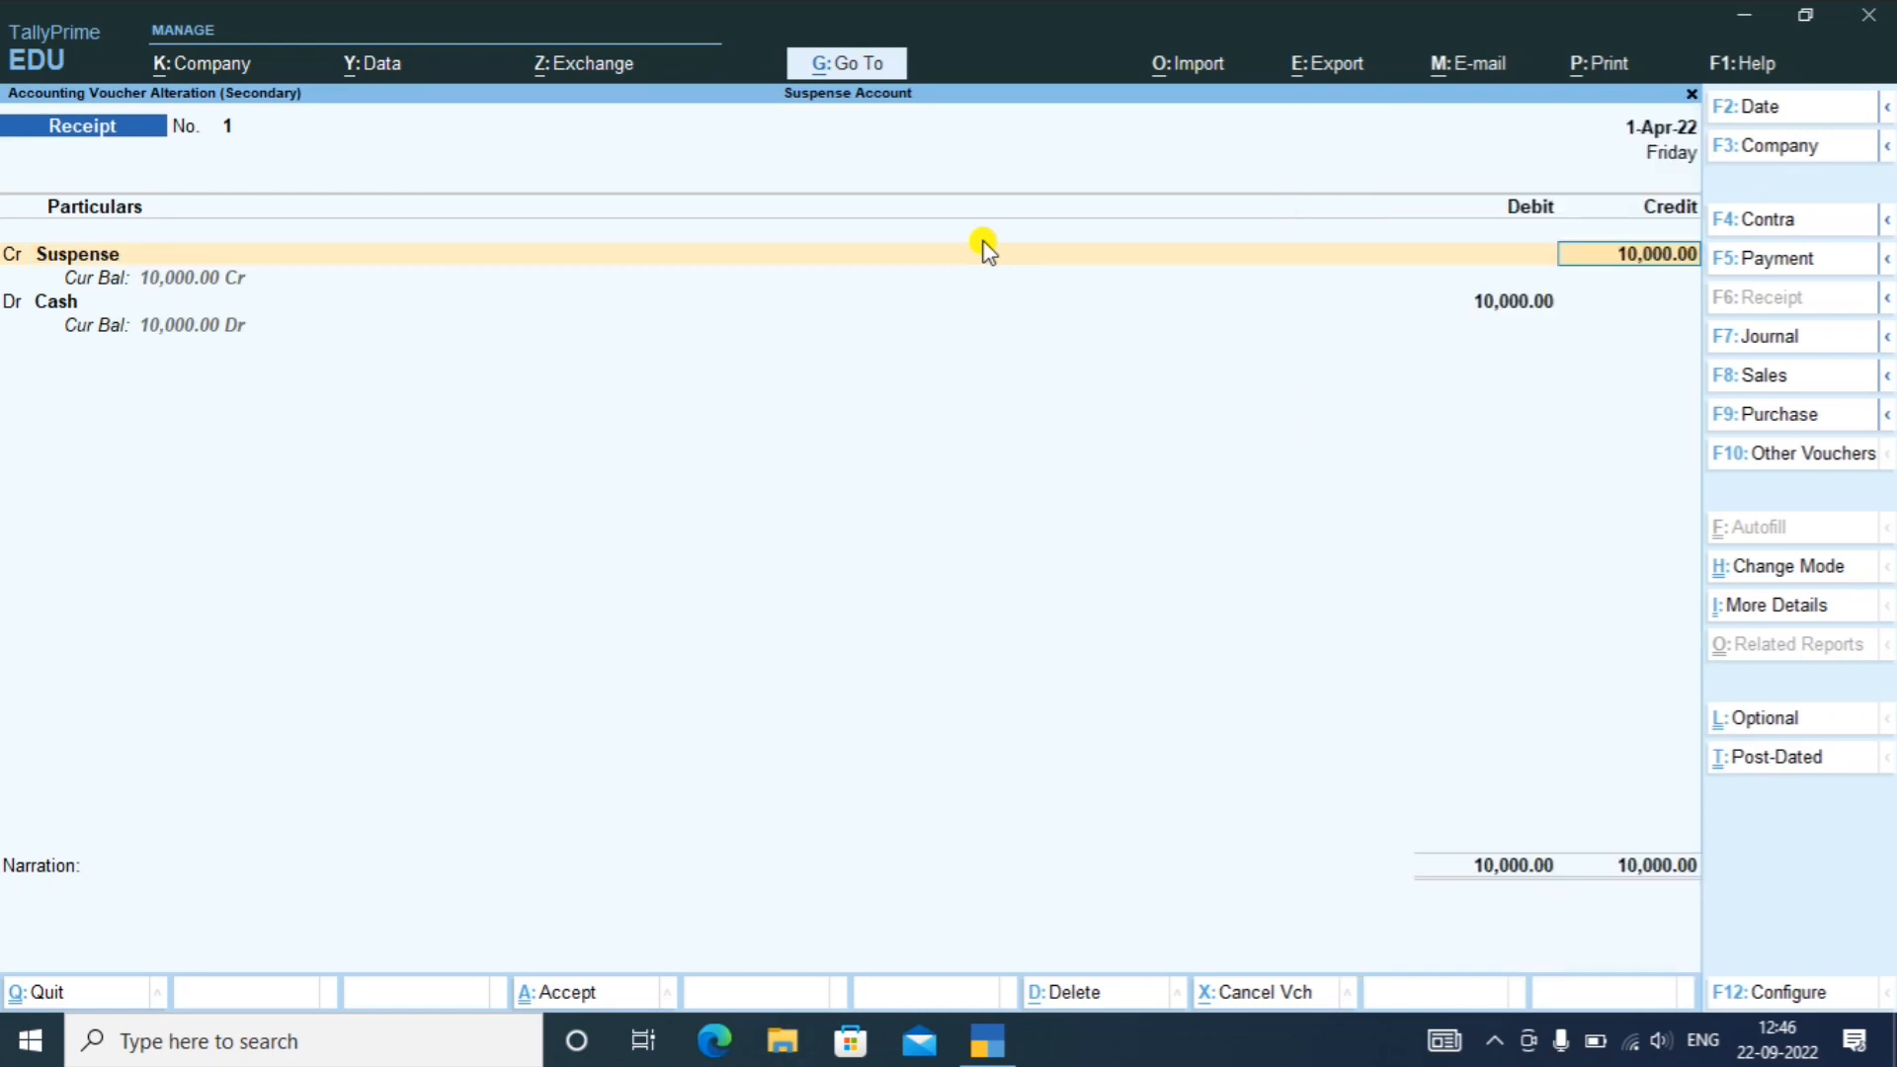
key("ctrl+a")
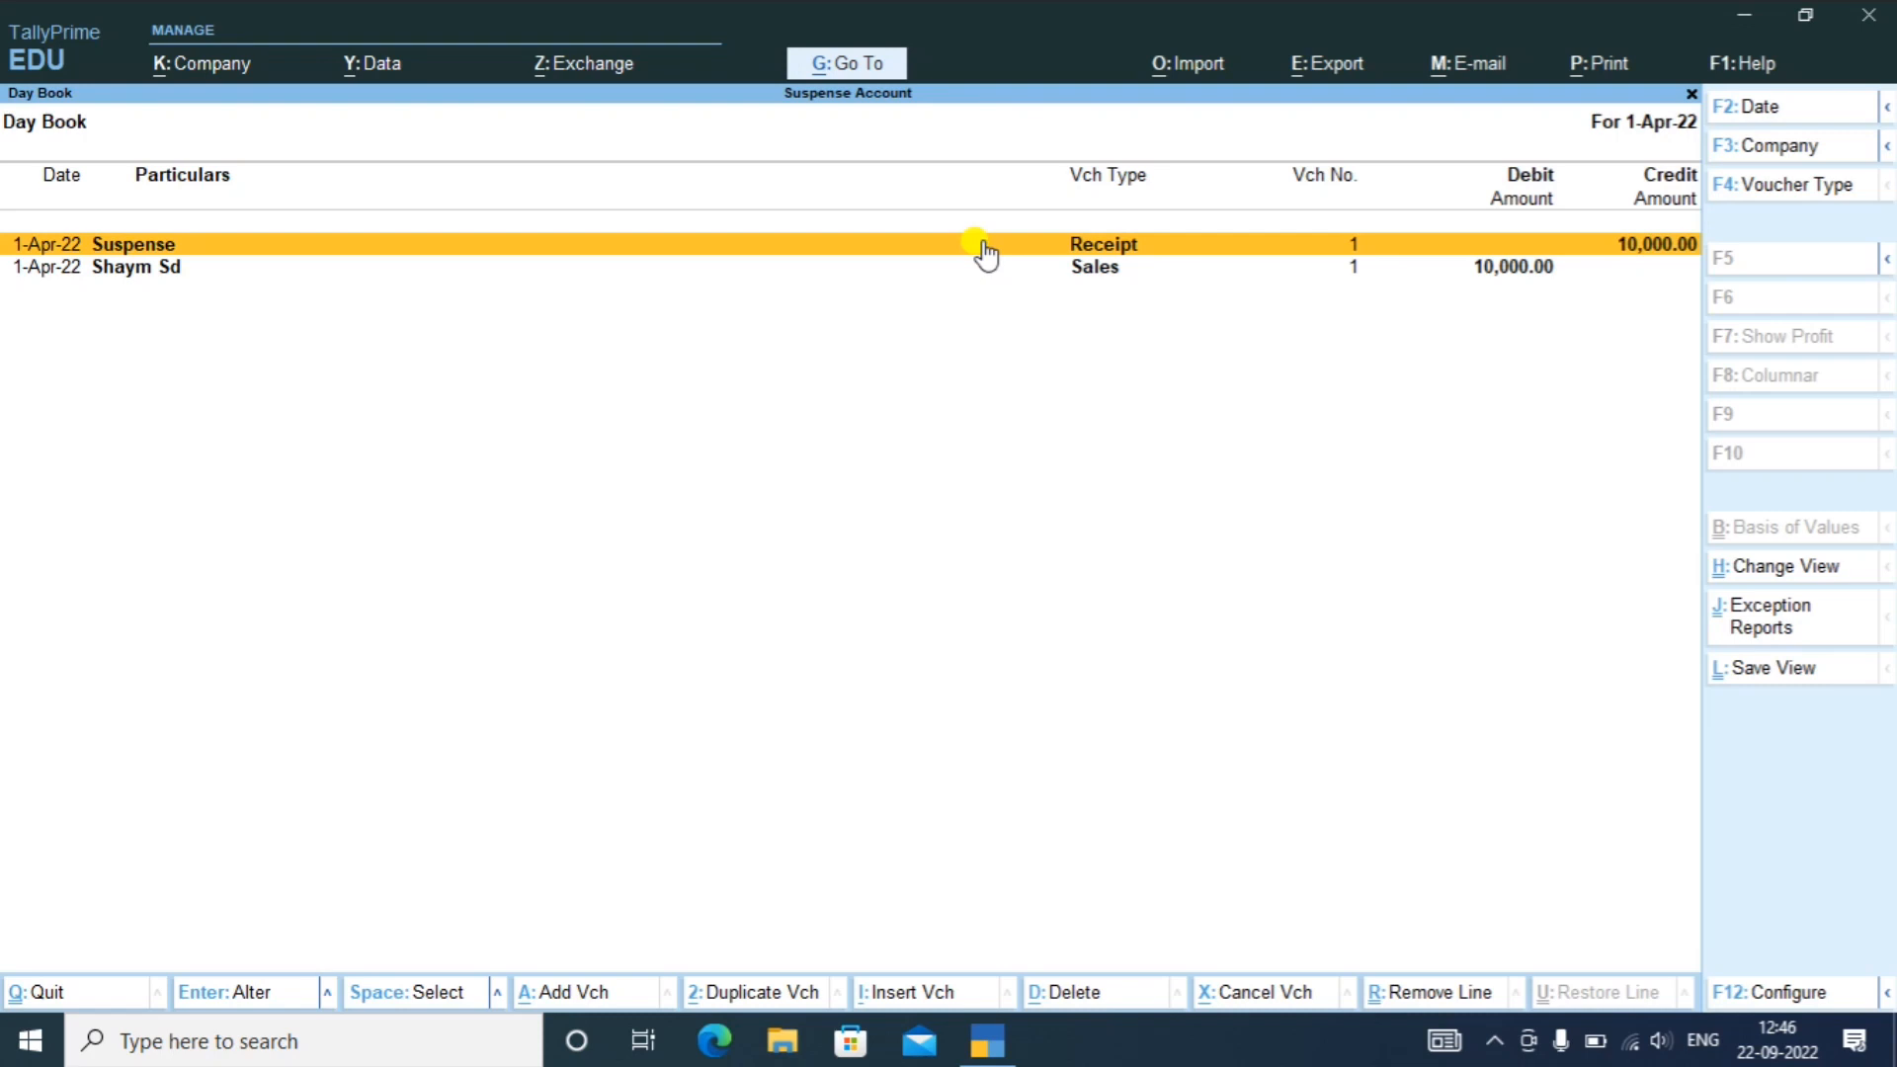
key("Escape")
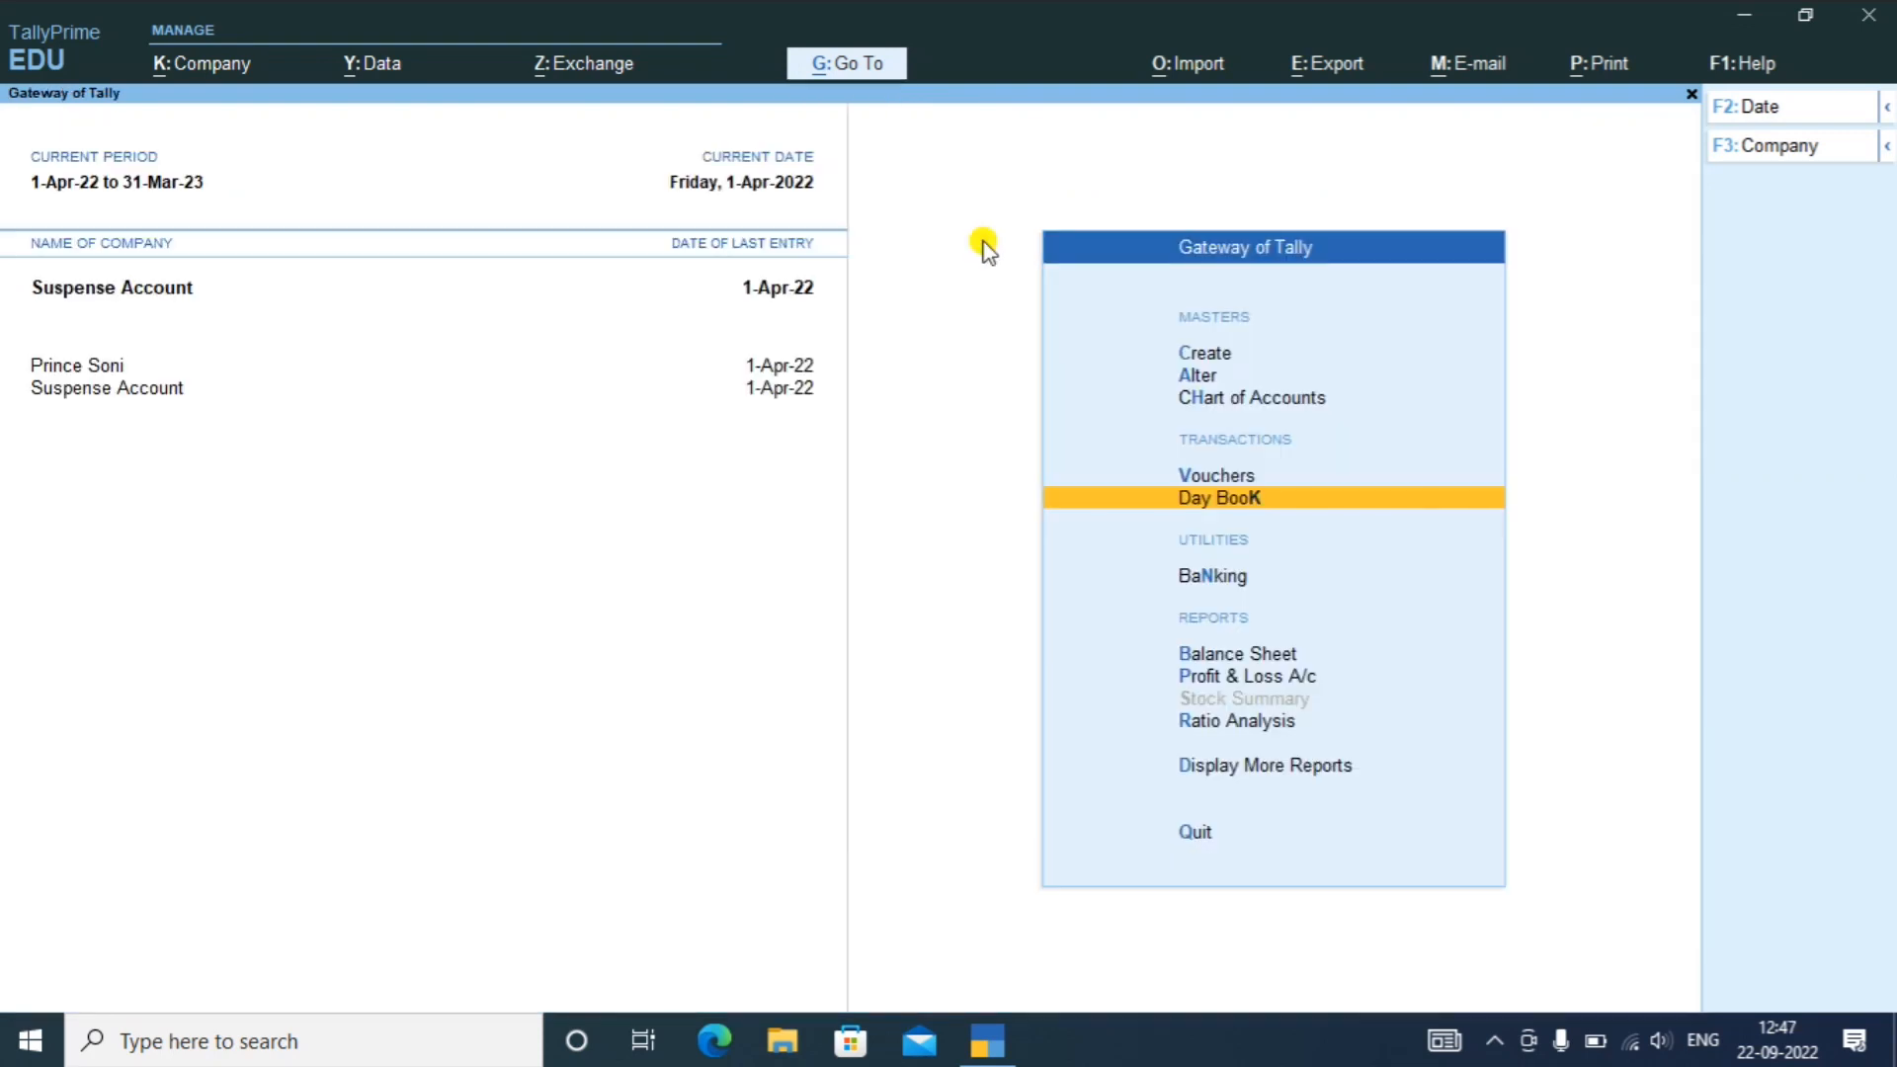
- Start a new Journal voucher and debit 10,000 to the Suspense ledger
key("Up")
key("Return")
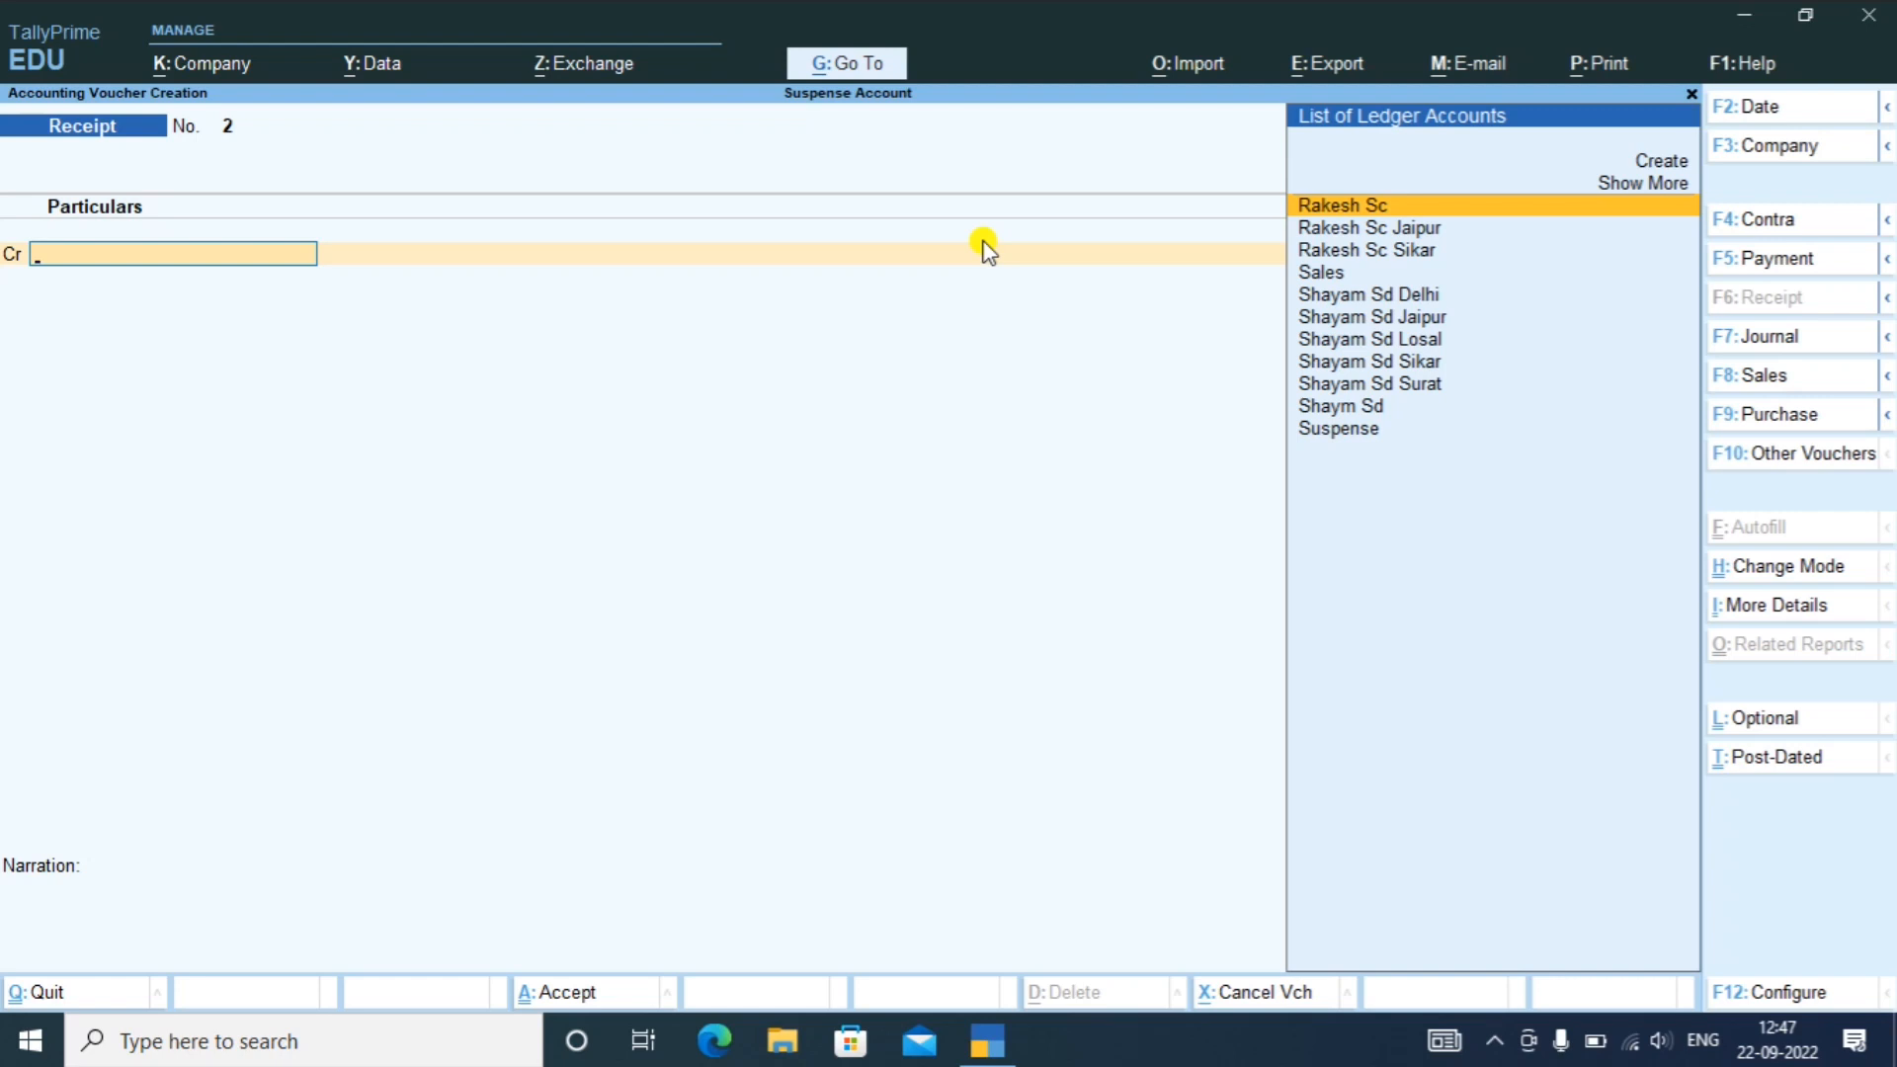
key("F7")
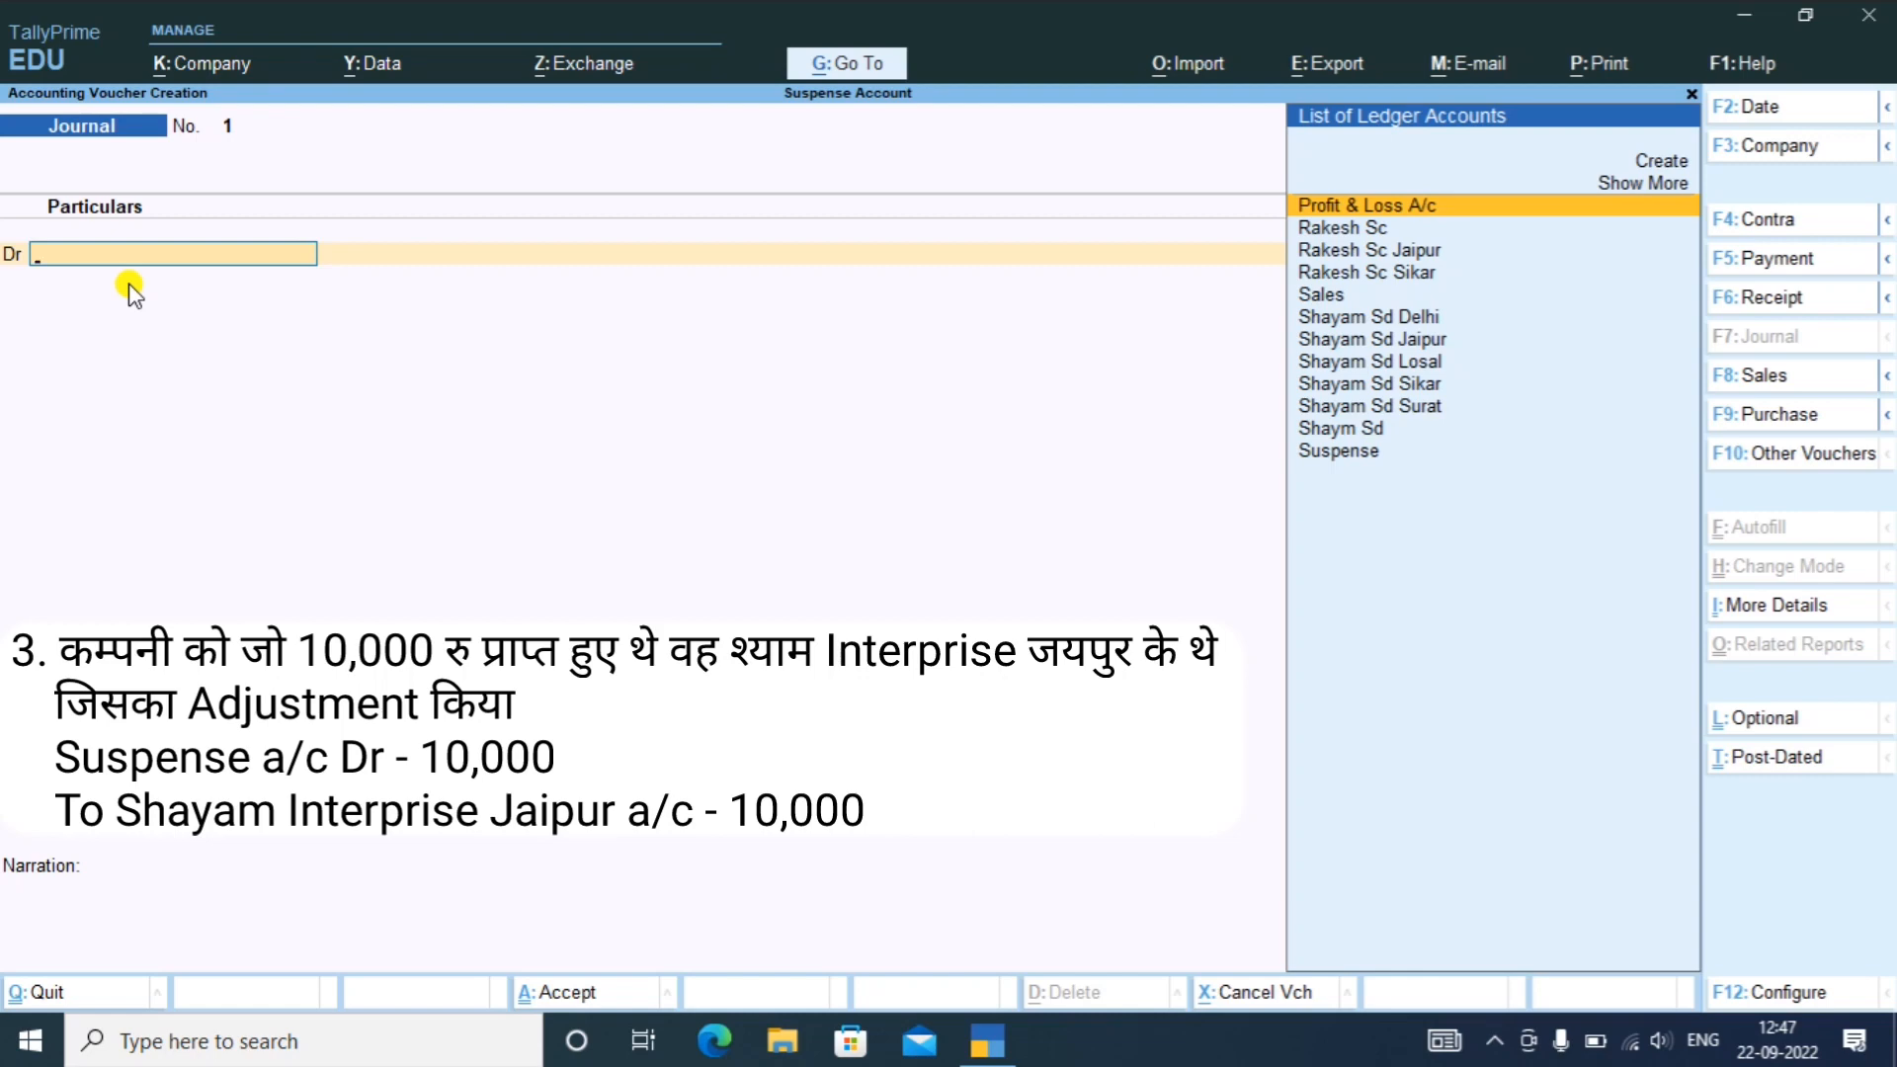
key("Down")
key("Down")
key("Down")
key("Down")
key("Down")
key("Down")
key("Down")
key("Down")
key("Down")
key("Down")
key("Down")
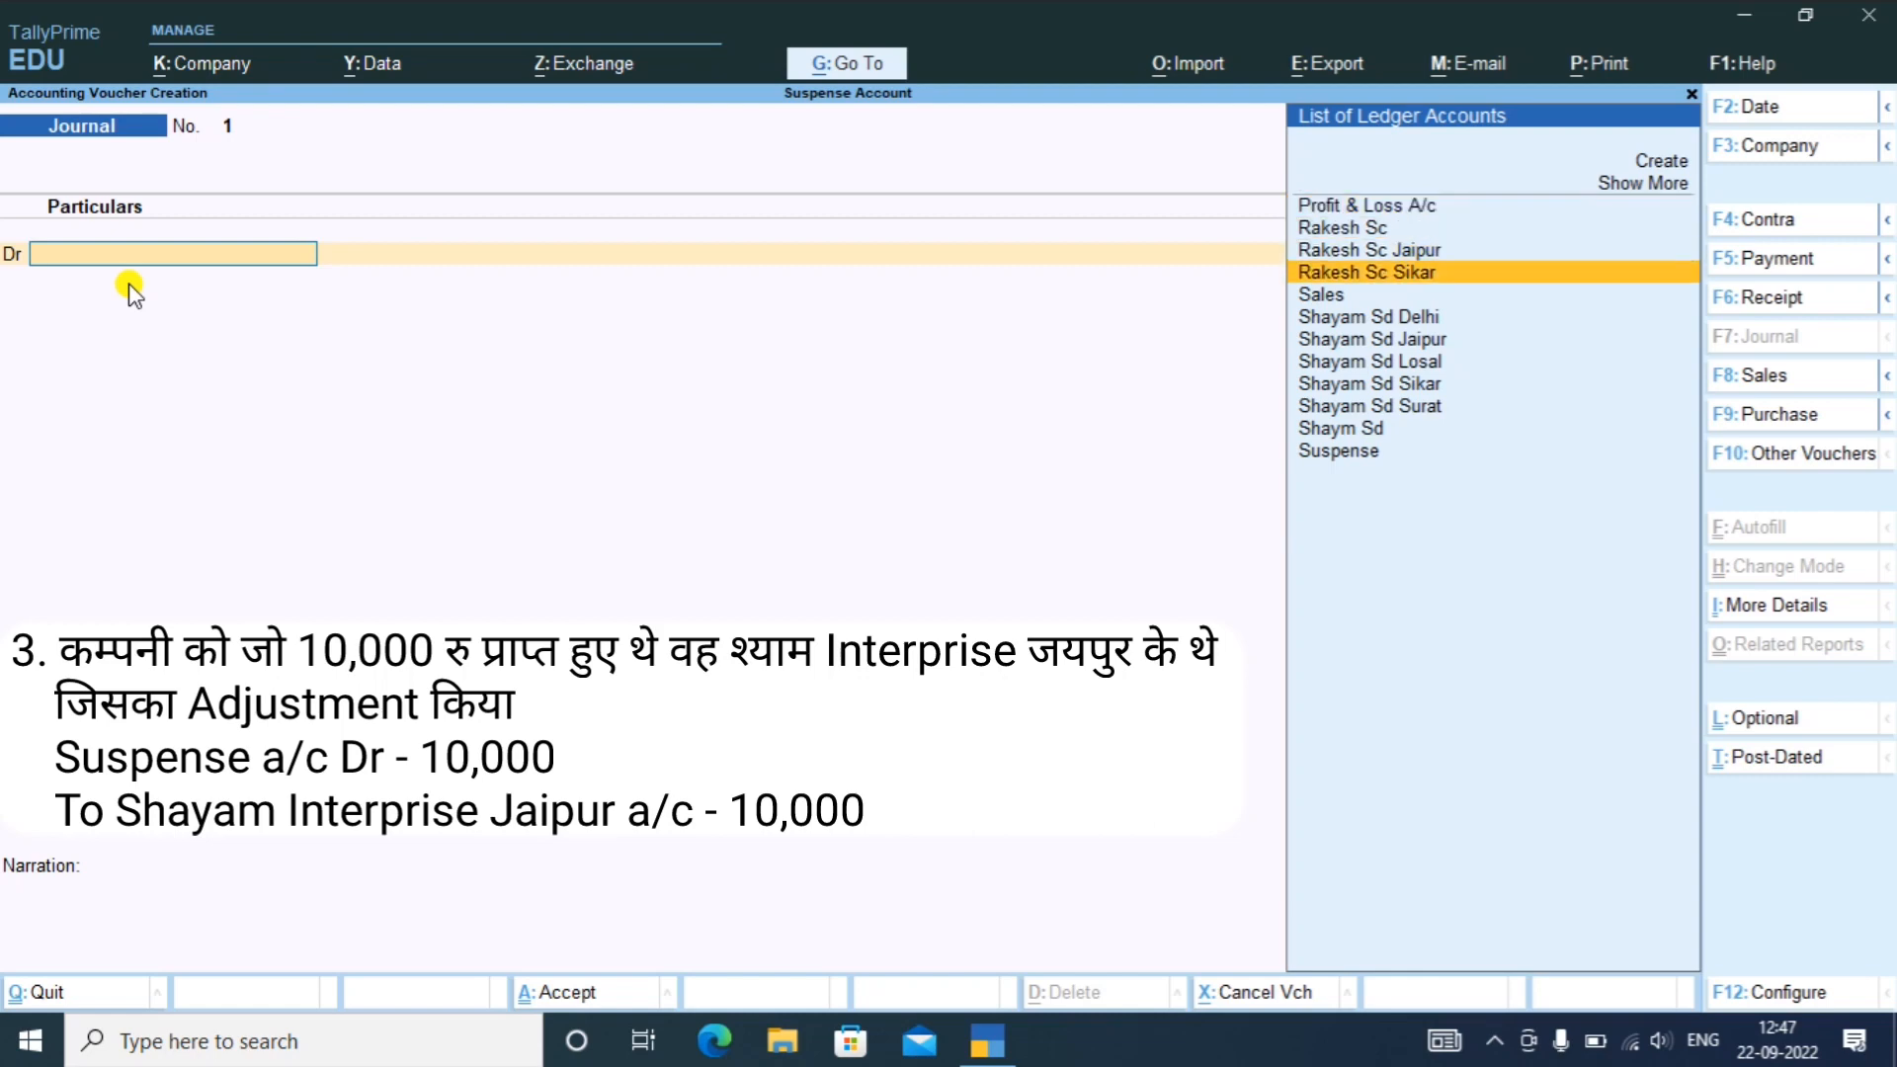
key("Down")
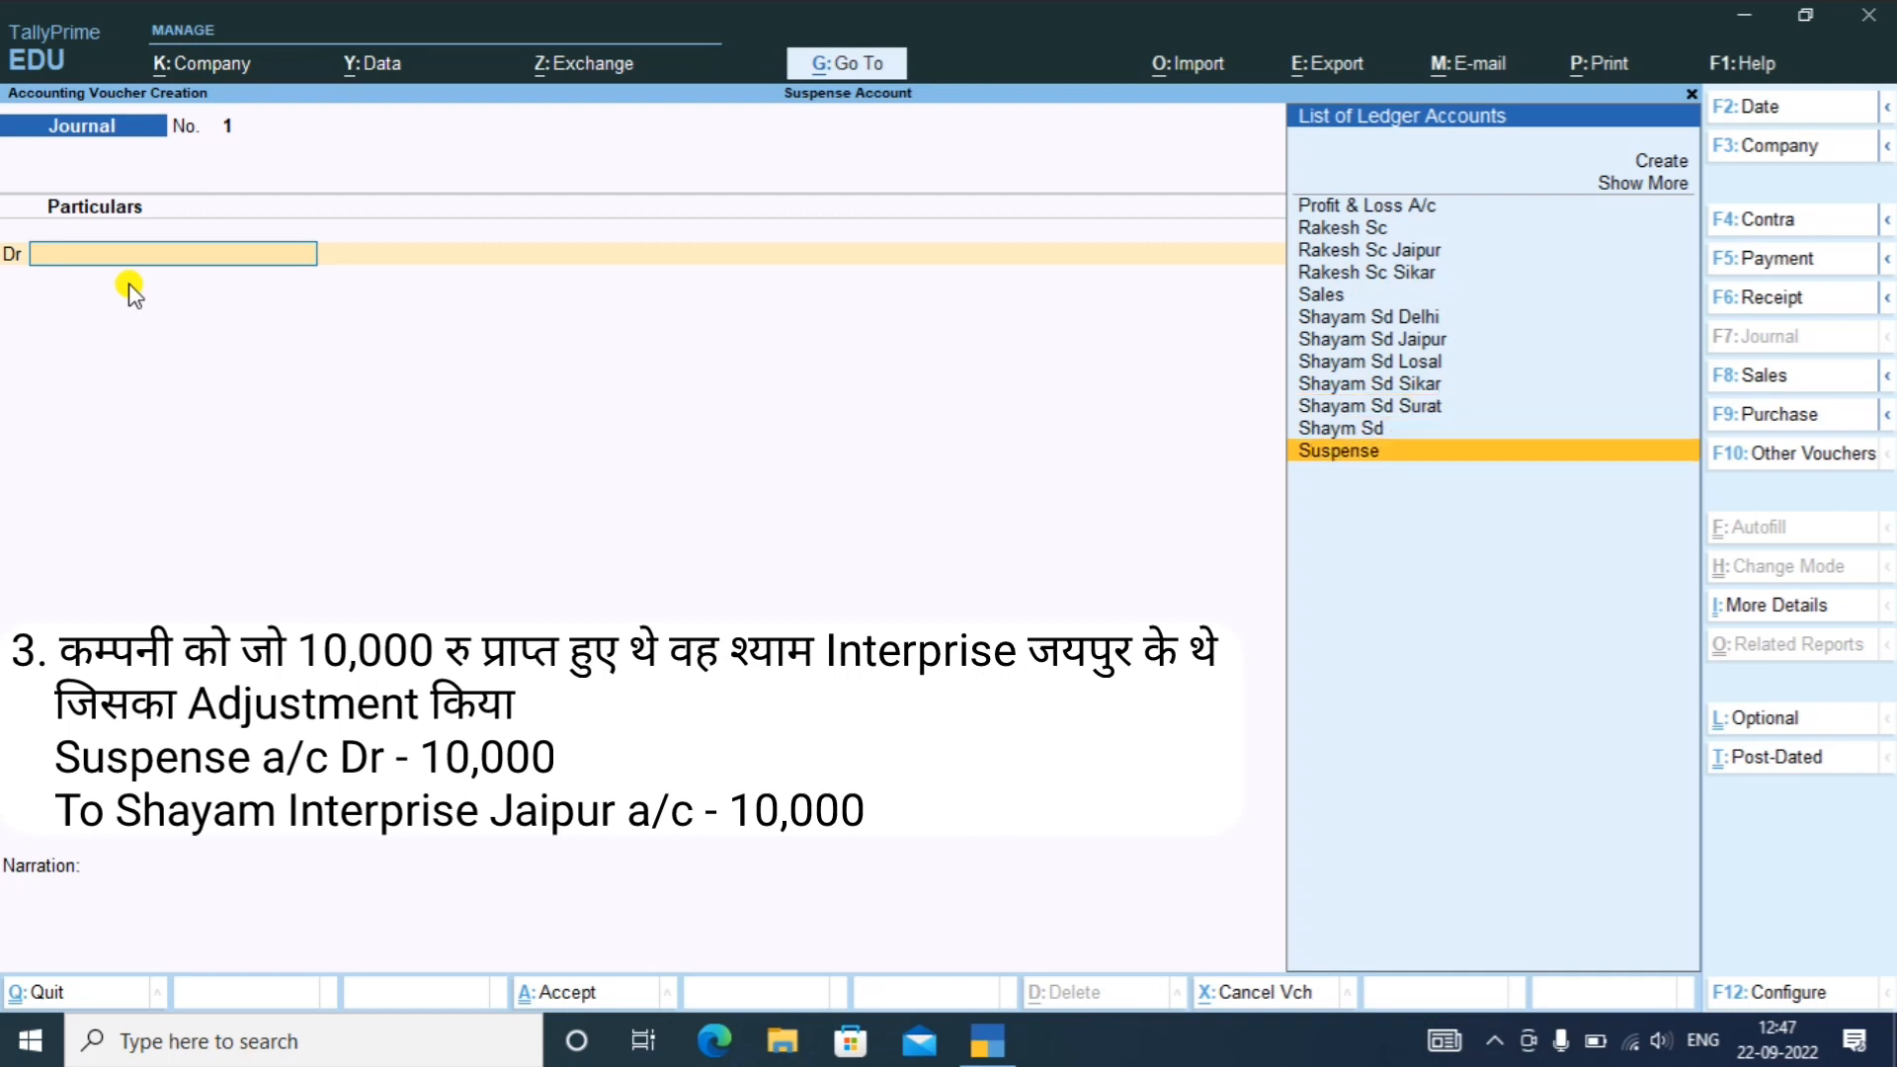
key("Return")
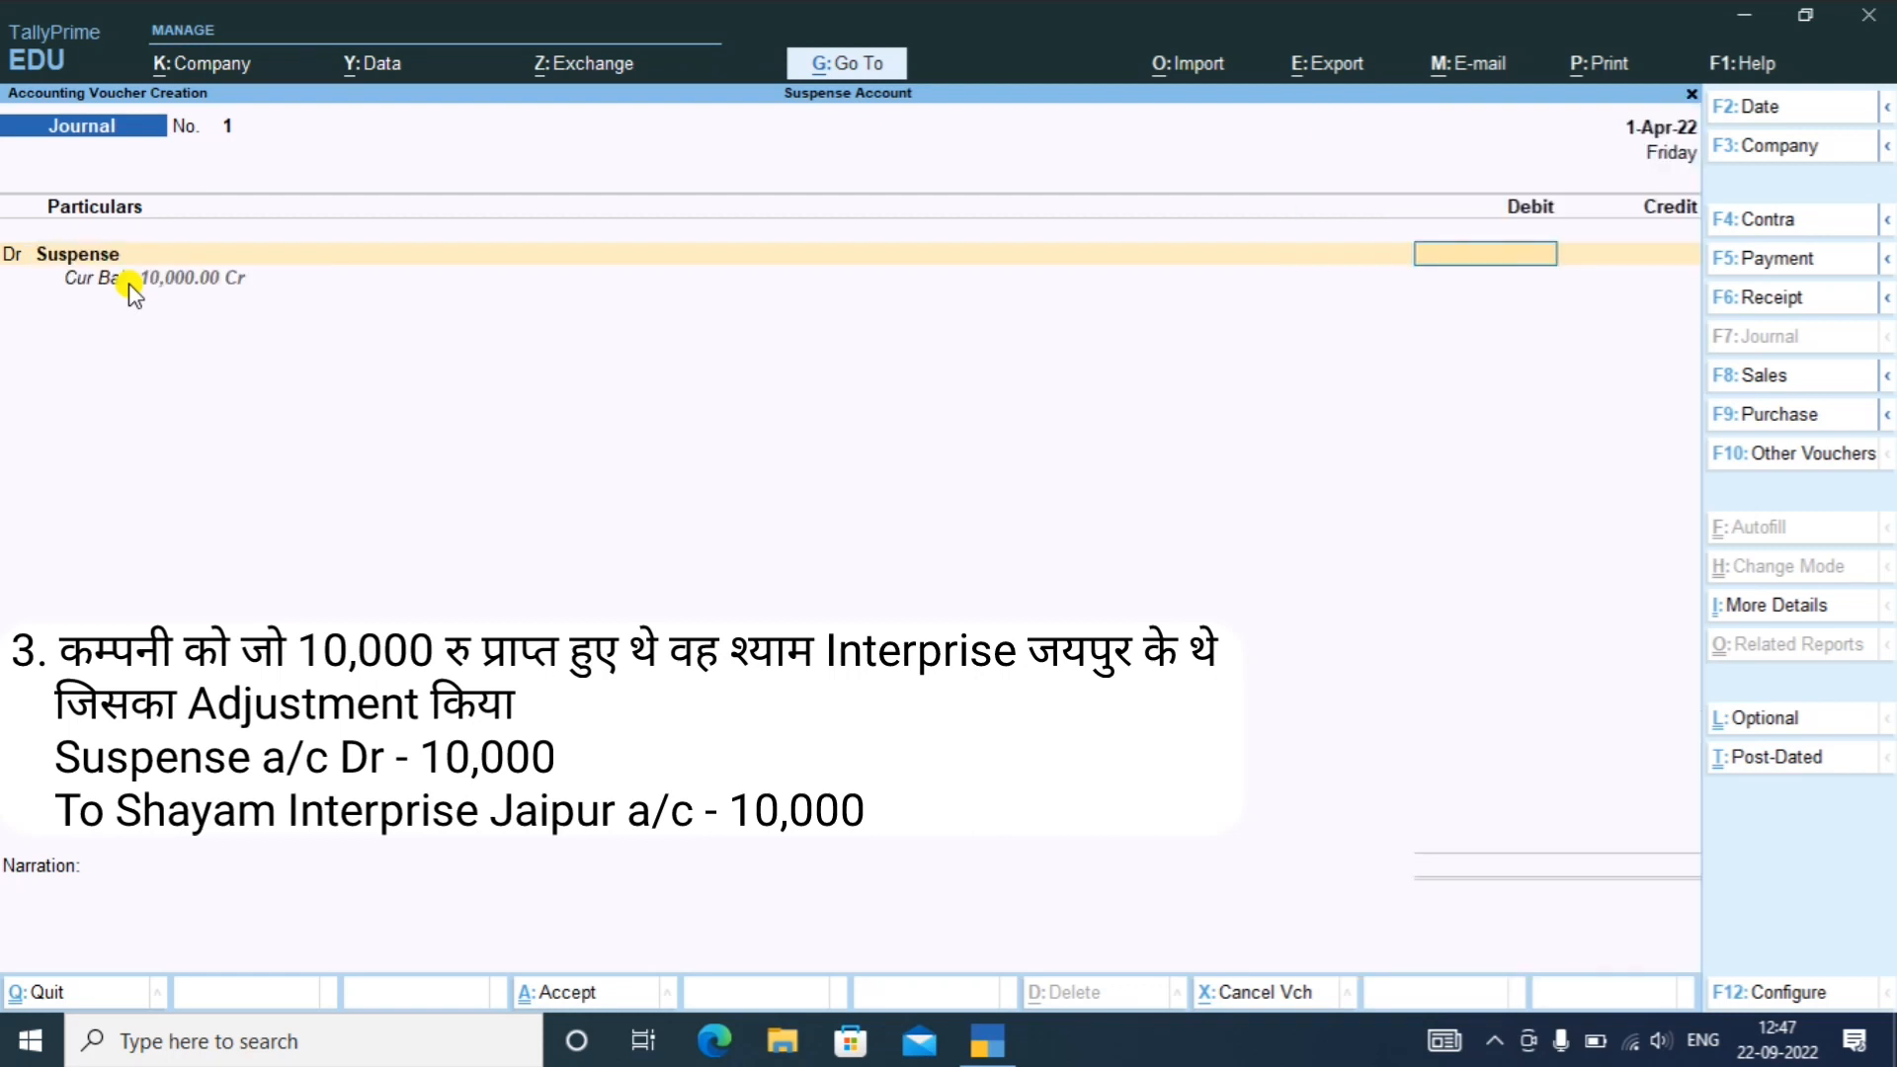
type("10000")
key("Return")
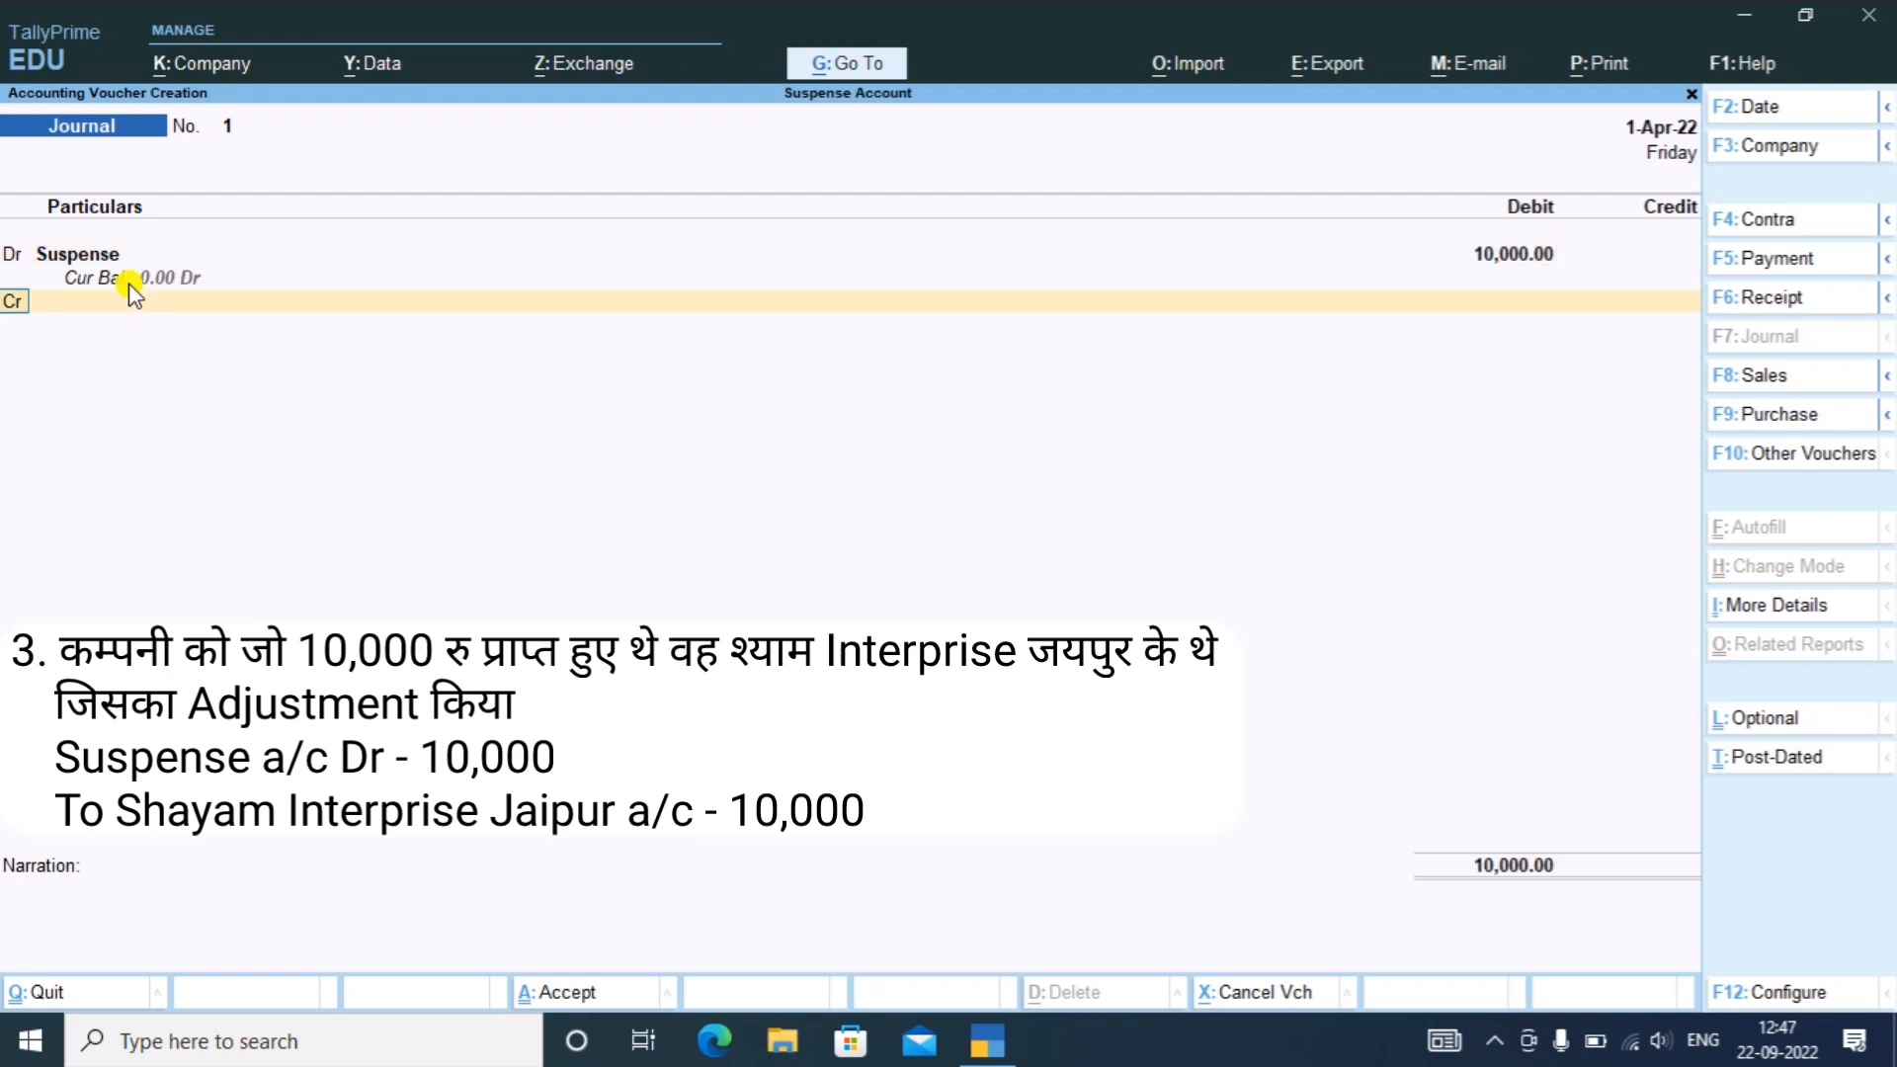
- Credit 10,000 to the Jaipur sundry debtor (Sd) ledger and save the journal voucher without a narration
key("Return")
key("Down")
key("Down")
key("Down")
key("Down")
key("Down")
key("Down")
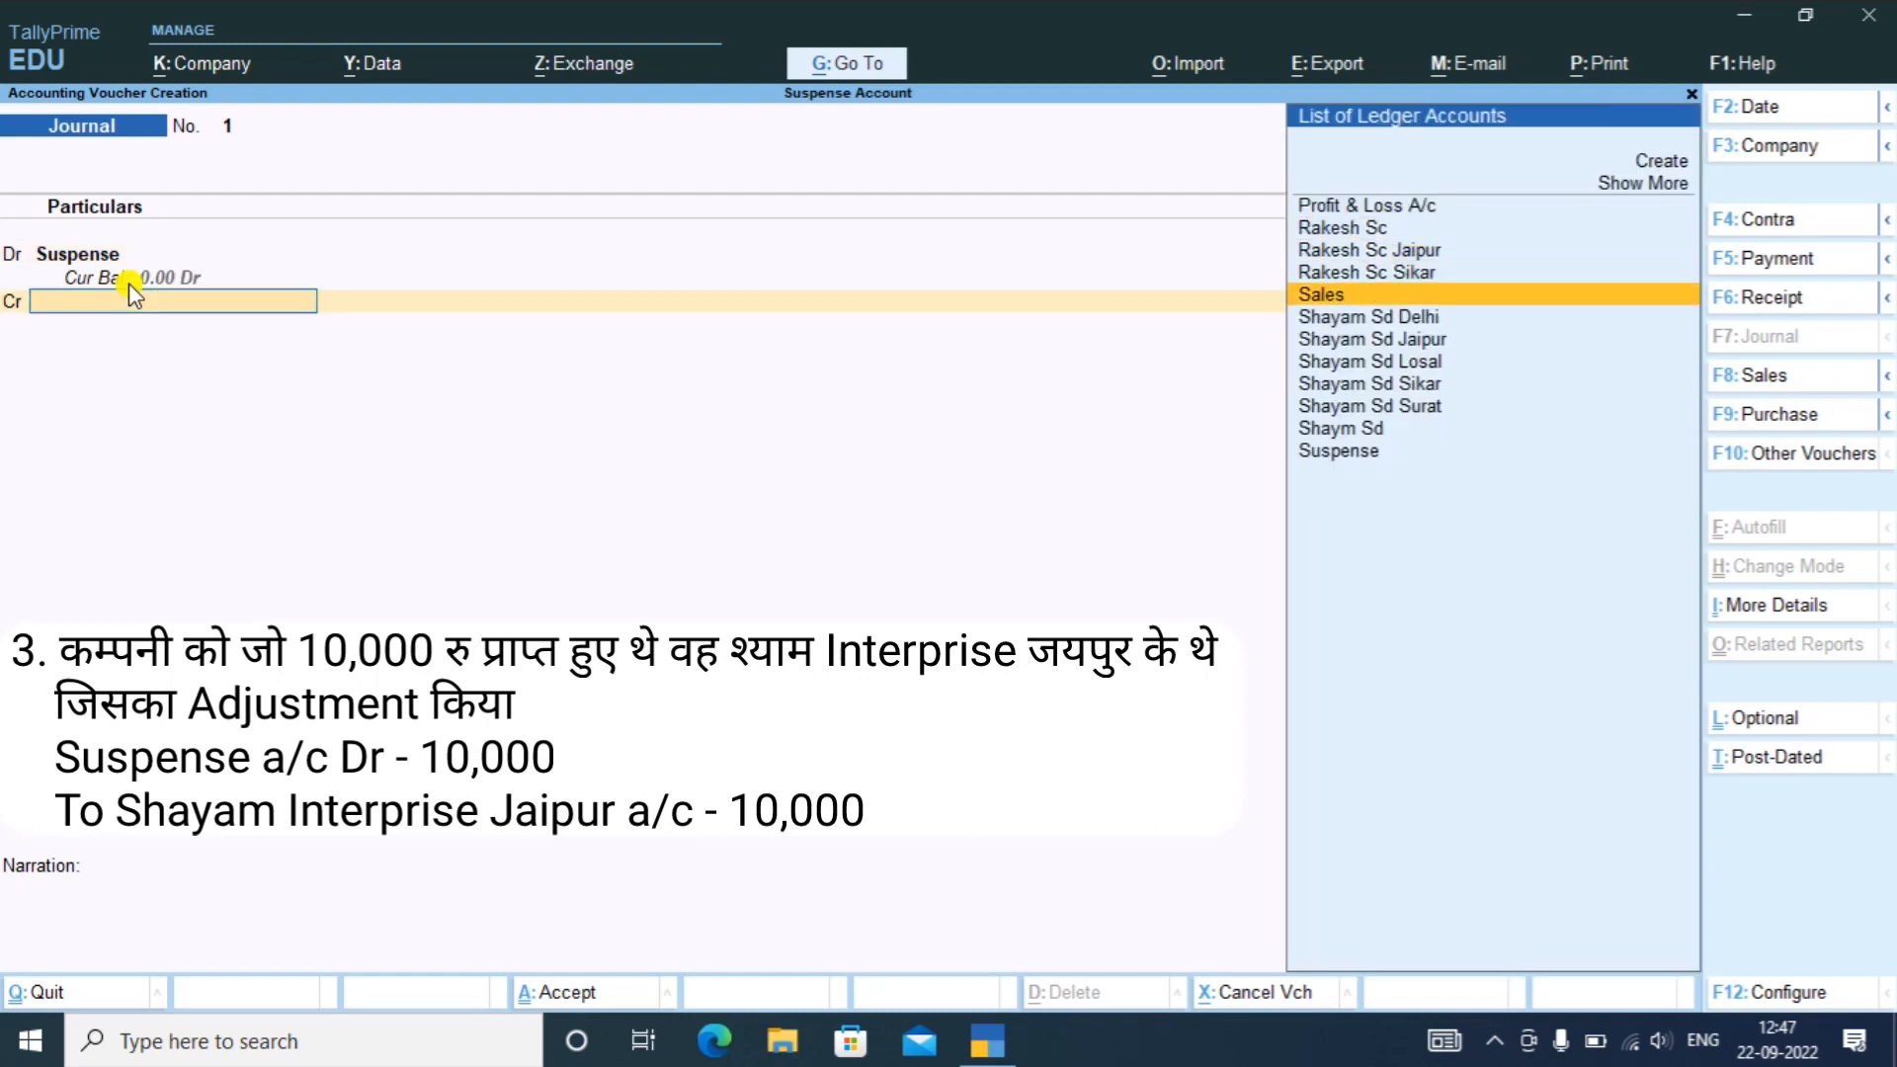
key("Return")
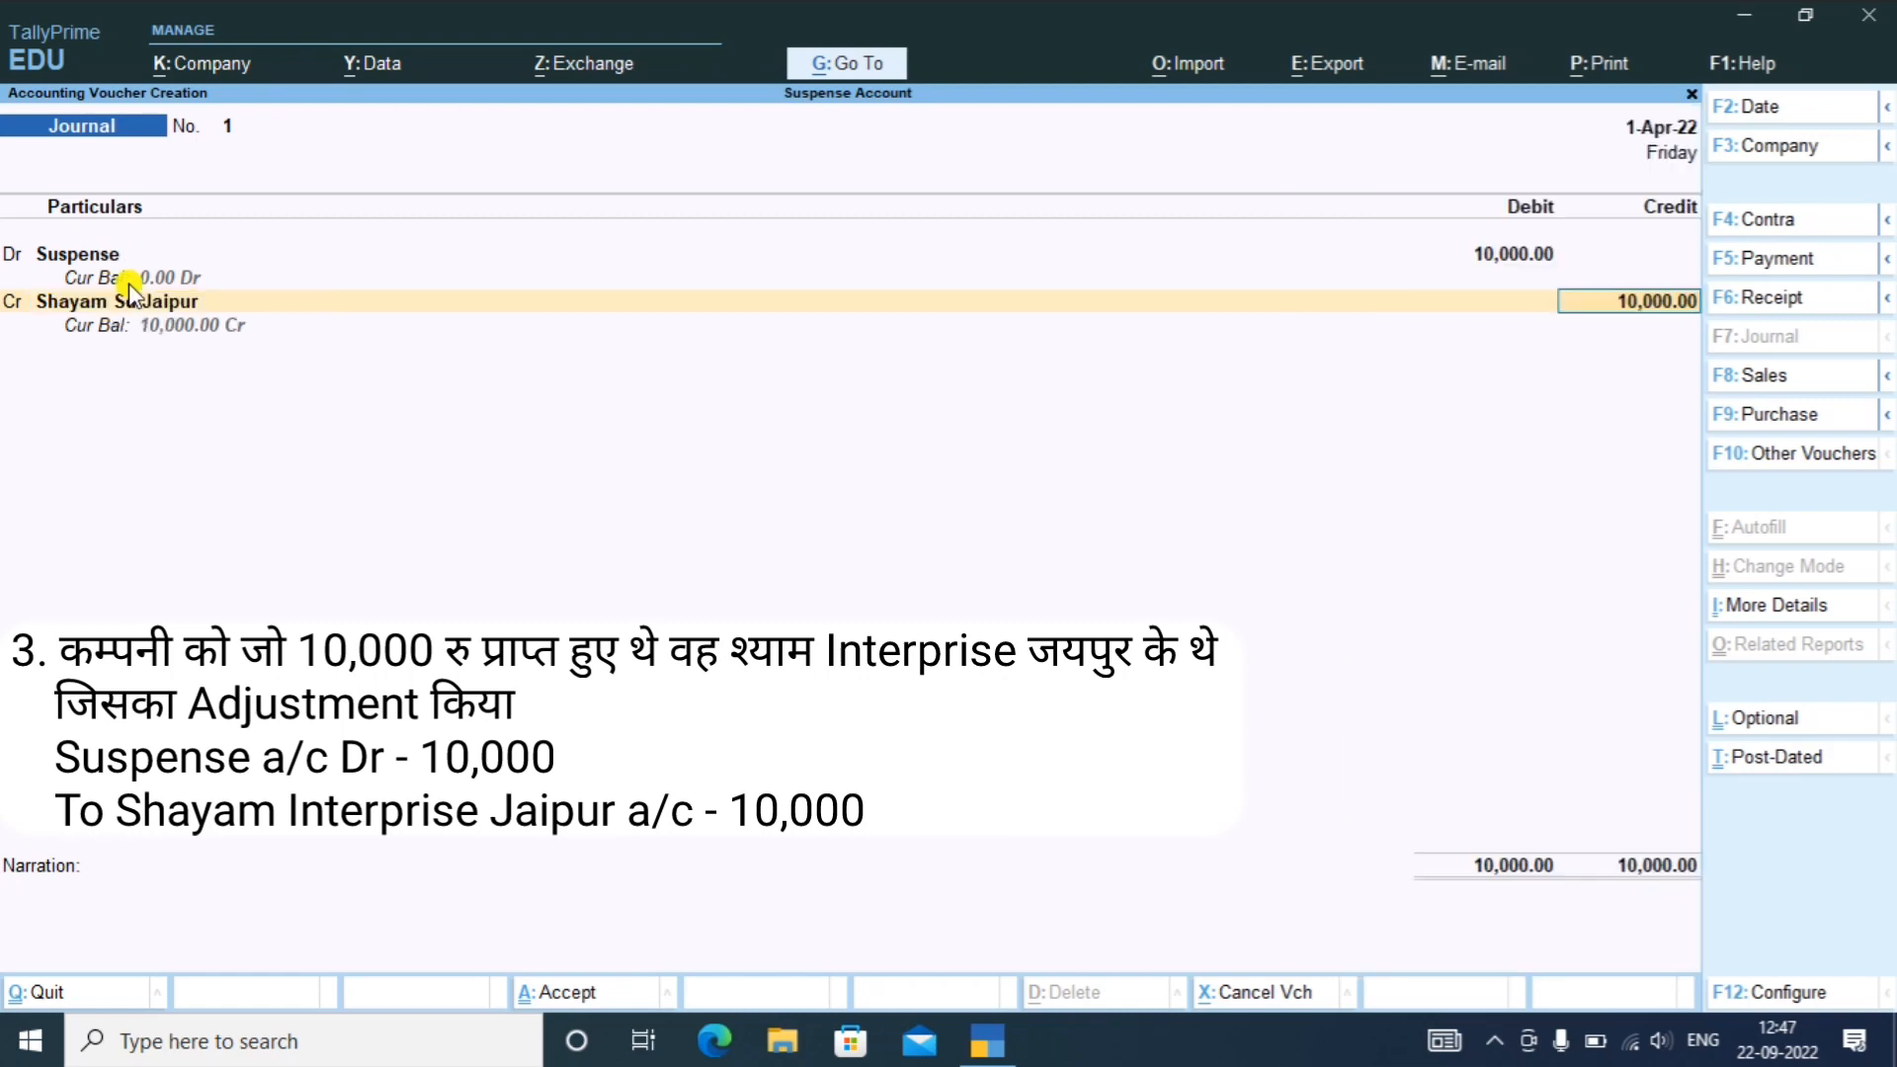
key("Return")
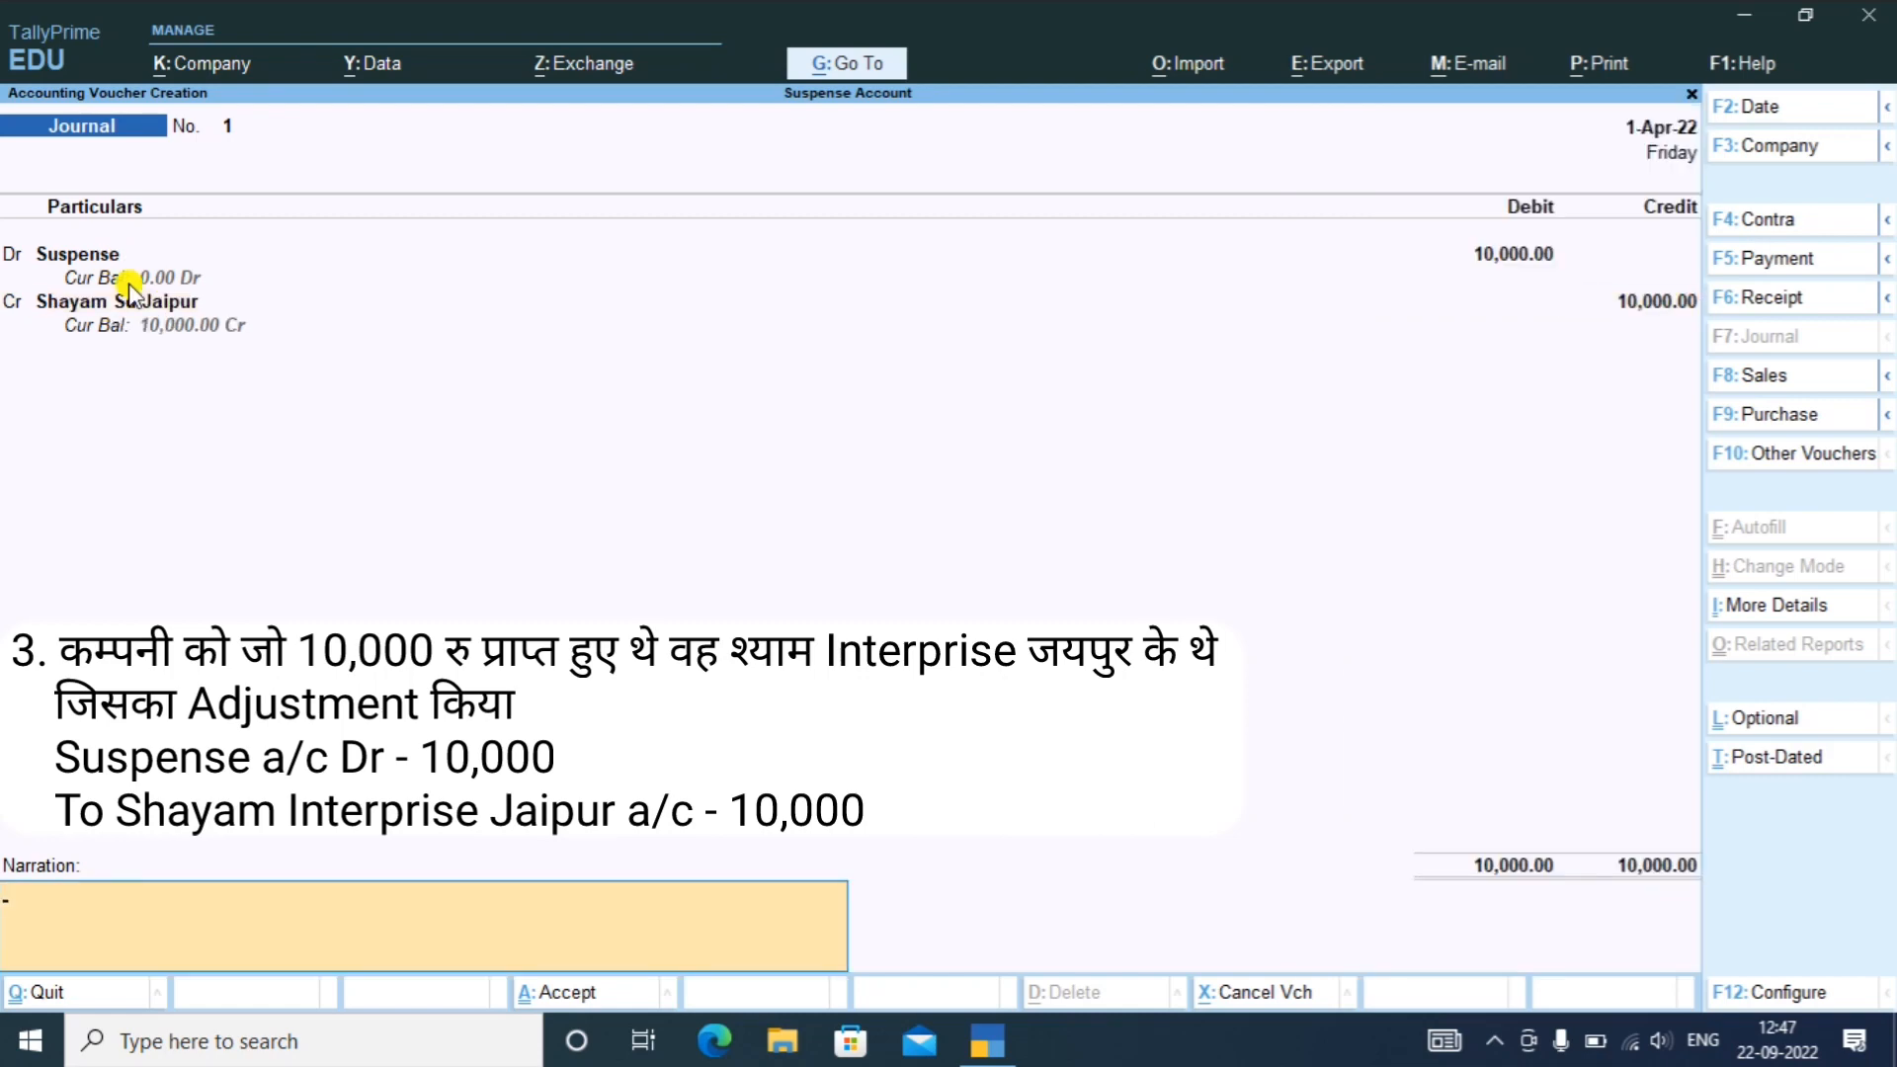
key("Return")
key("Return")
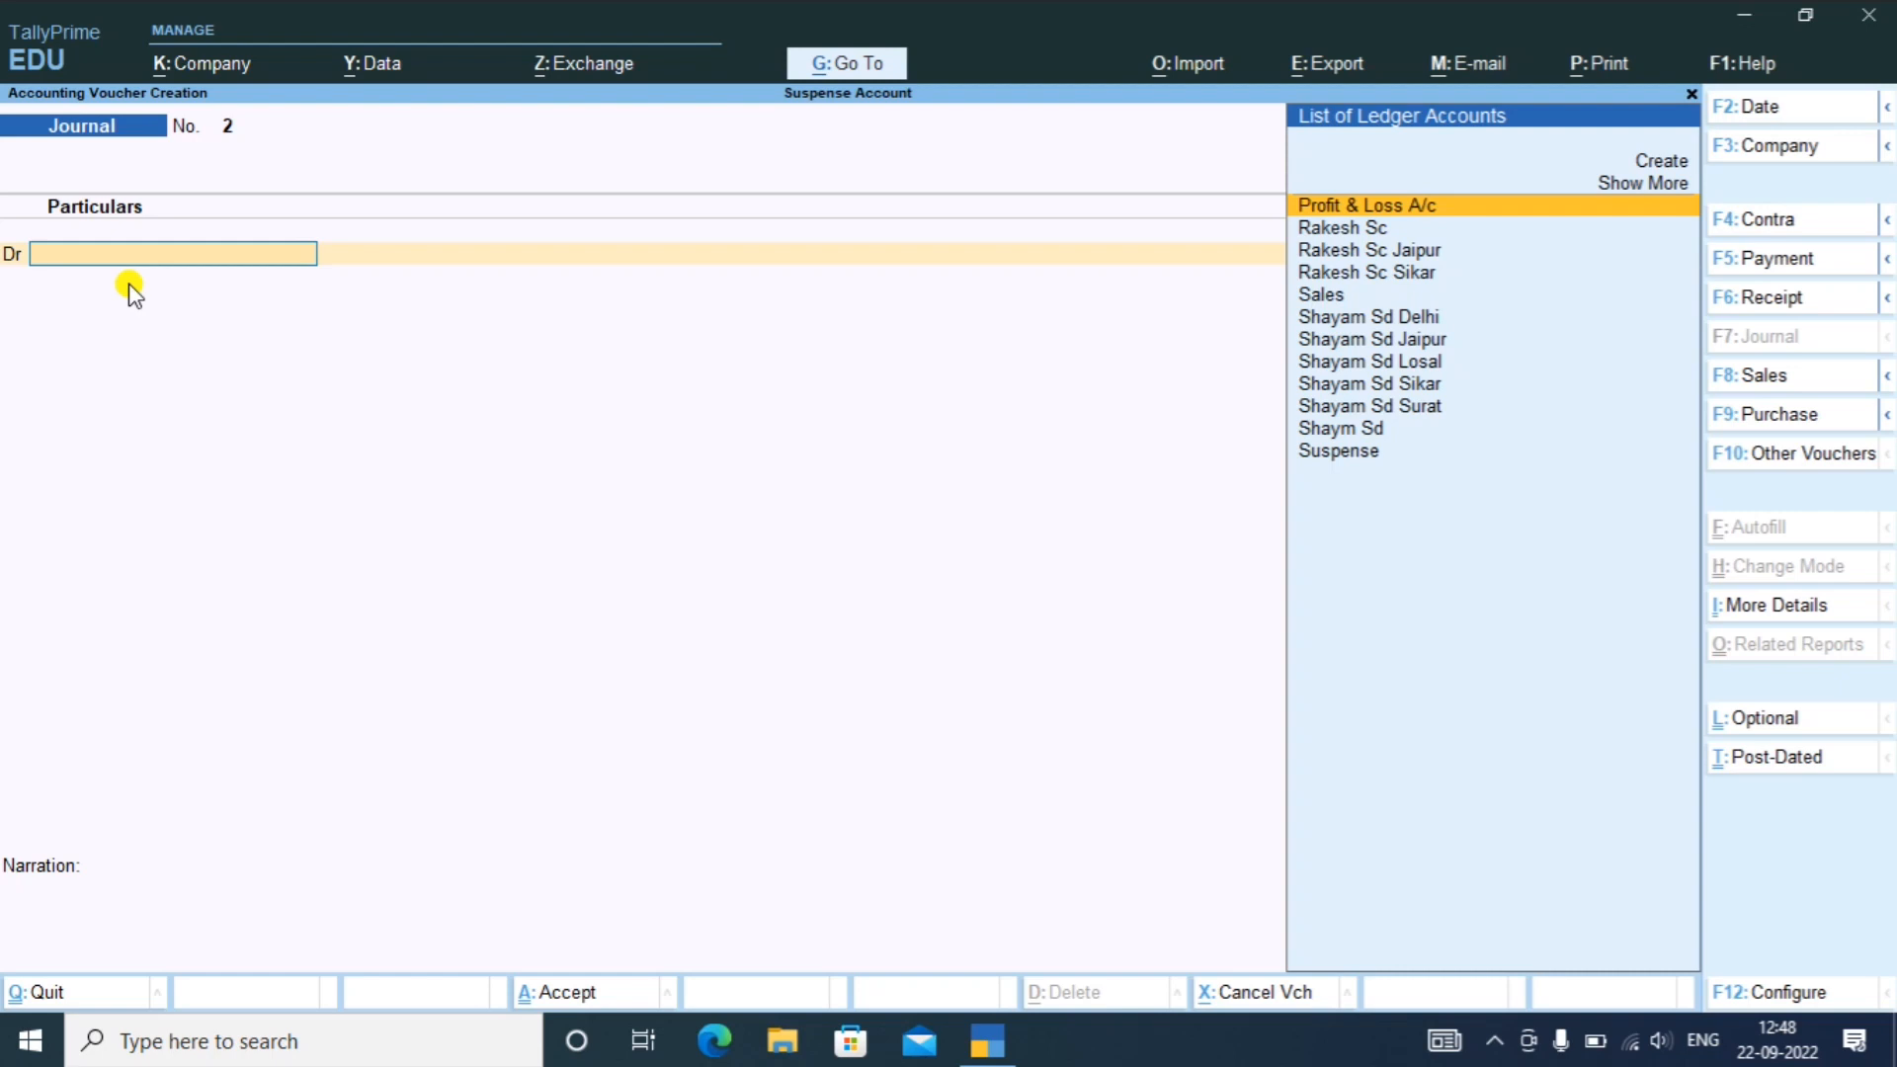
key("Escape")
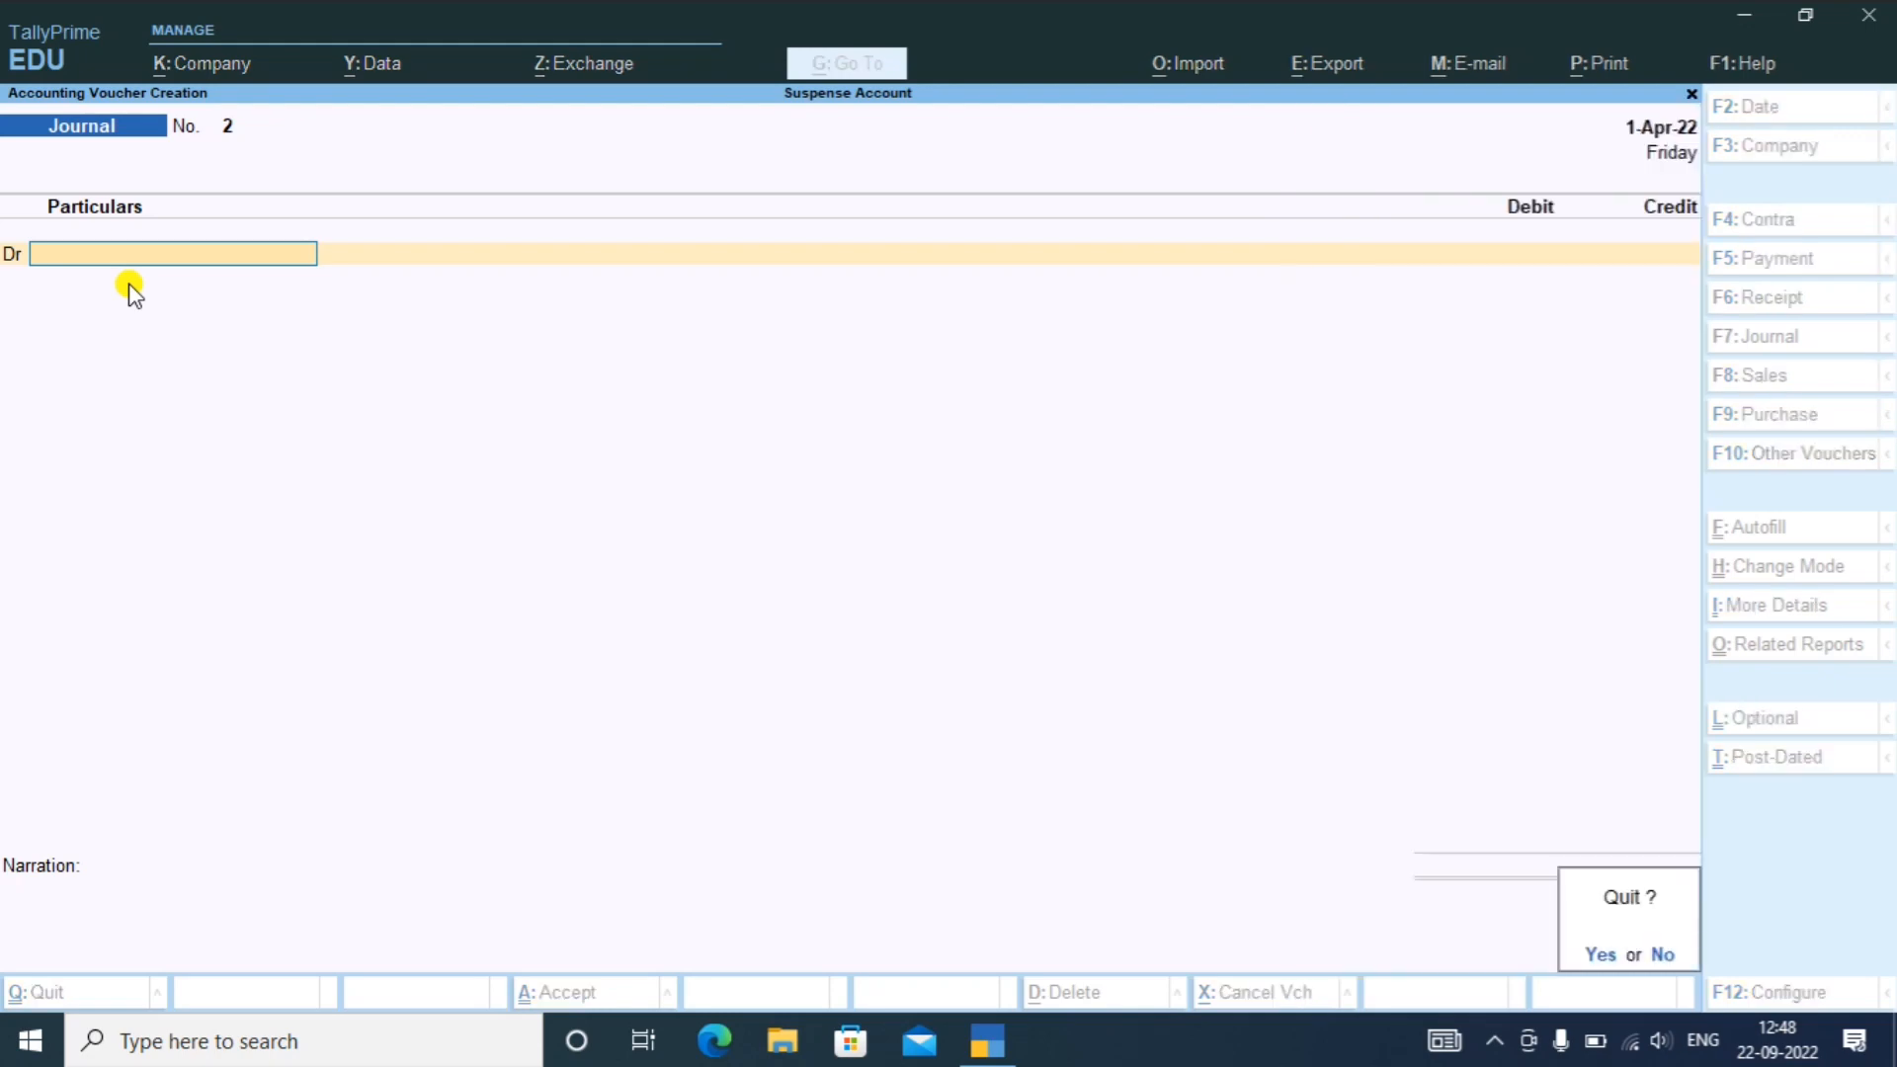
key("Return")
key("Return")
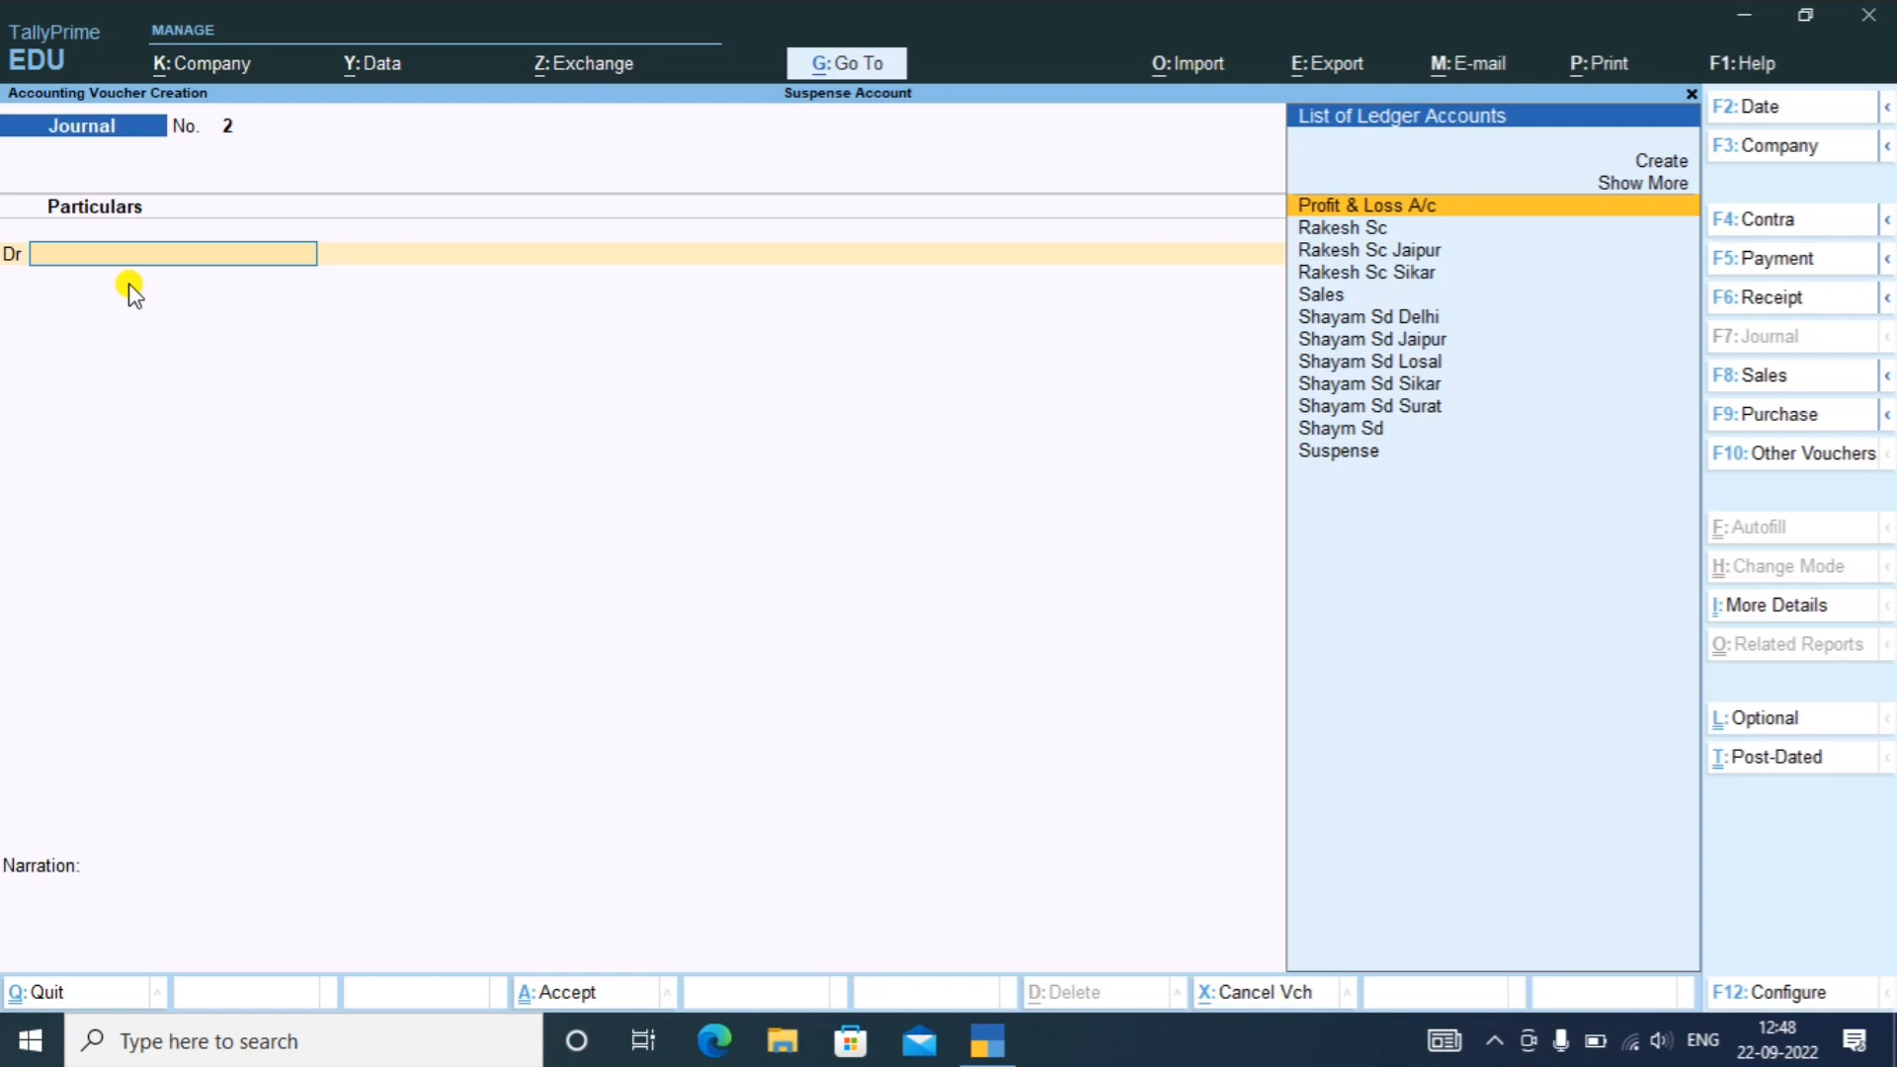
- Start a Purchase voucher in As Voucher mode, leaving the supplier invoice number and date blank
key("F9")
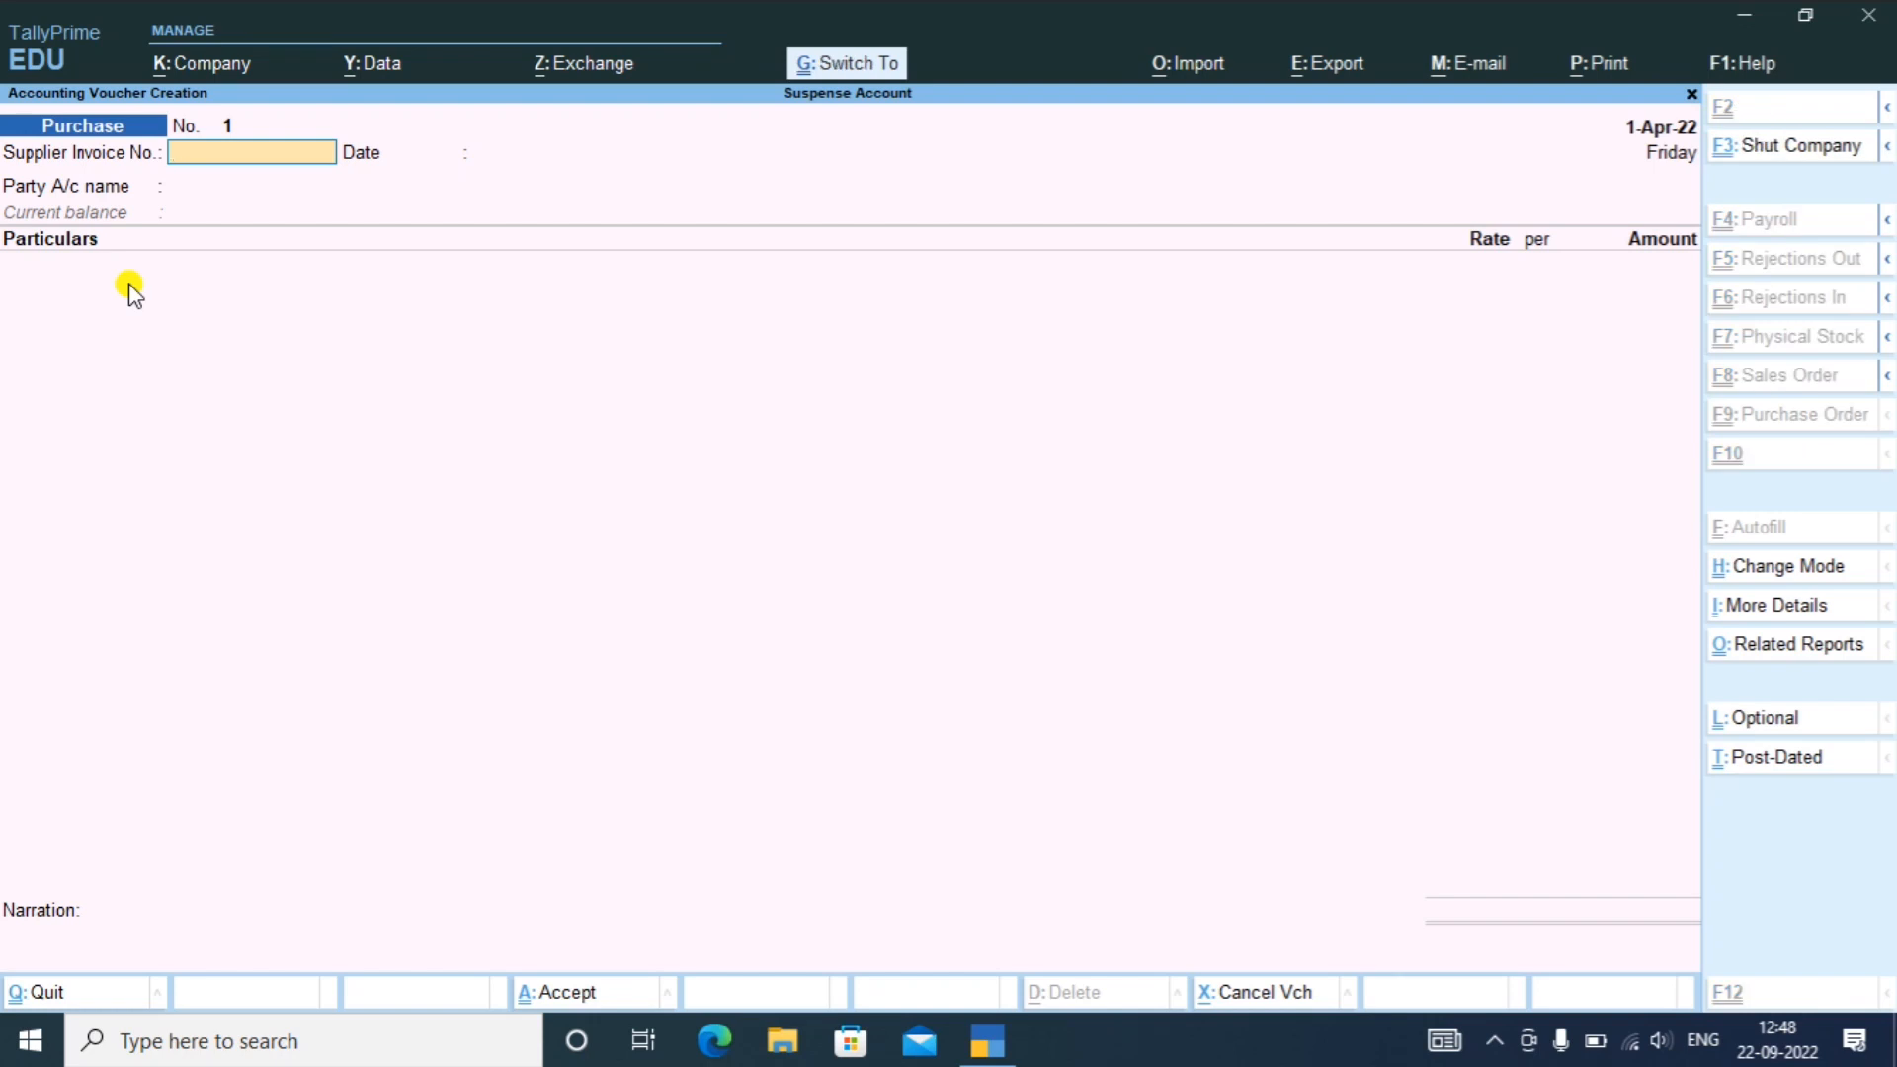
key("ctrl+h")
key("Down")
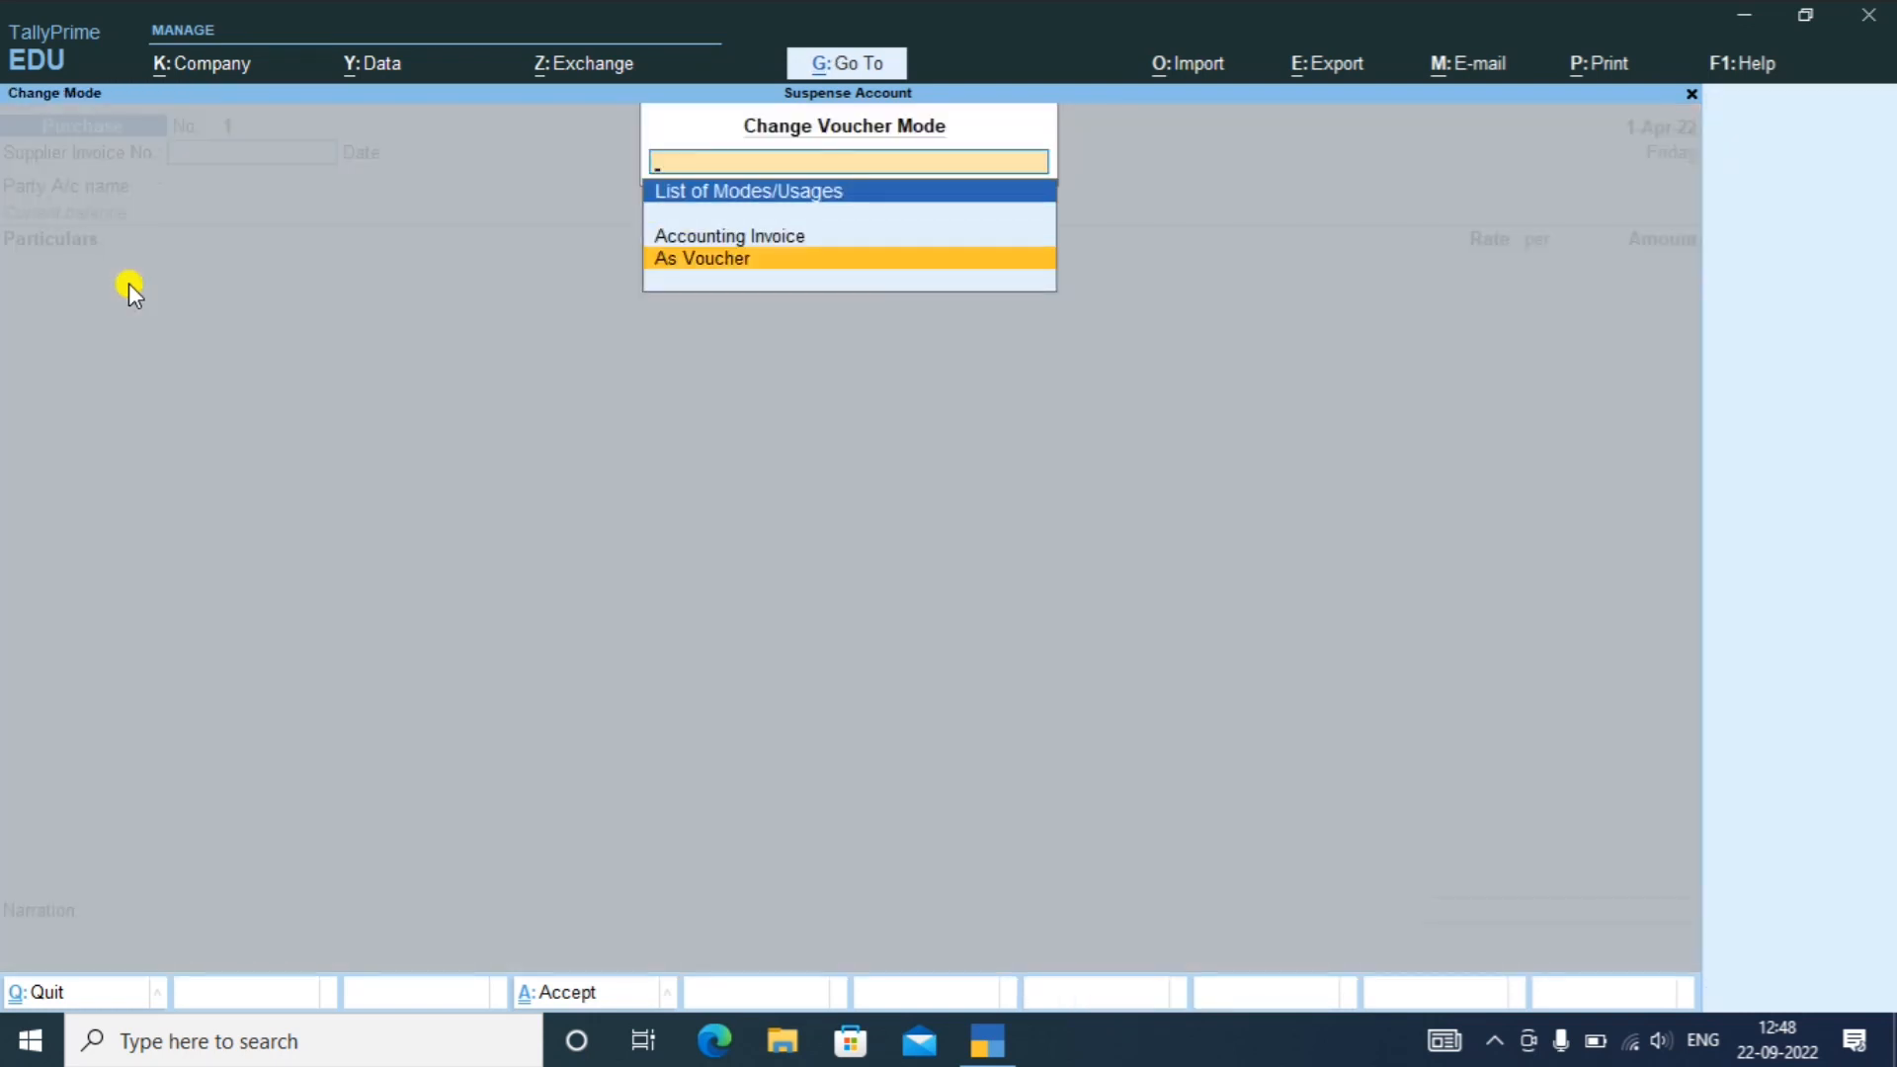
key("Return")
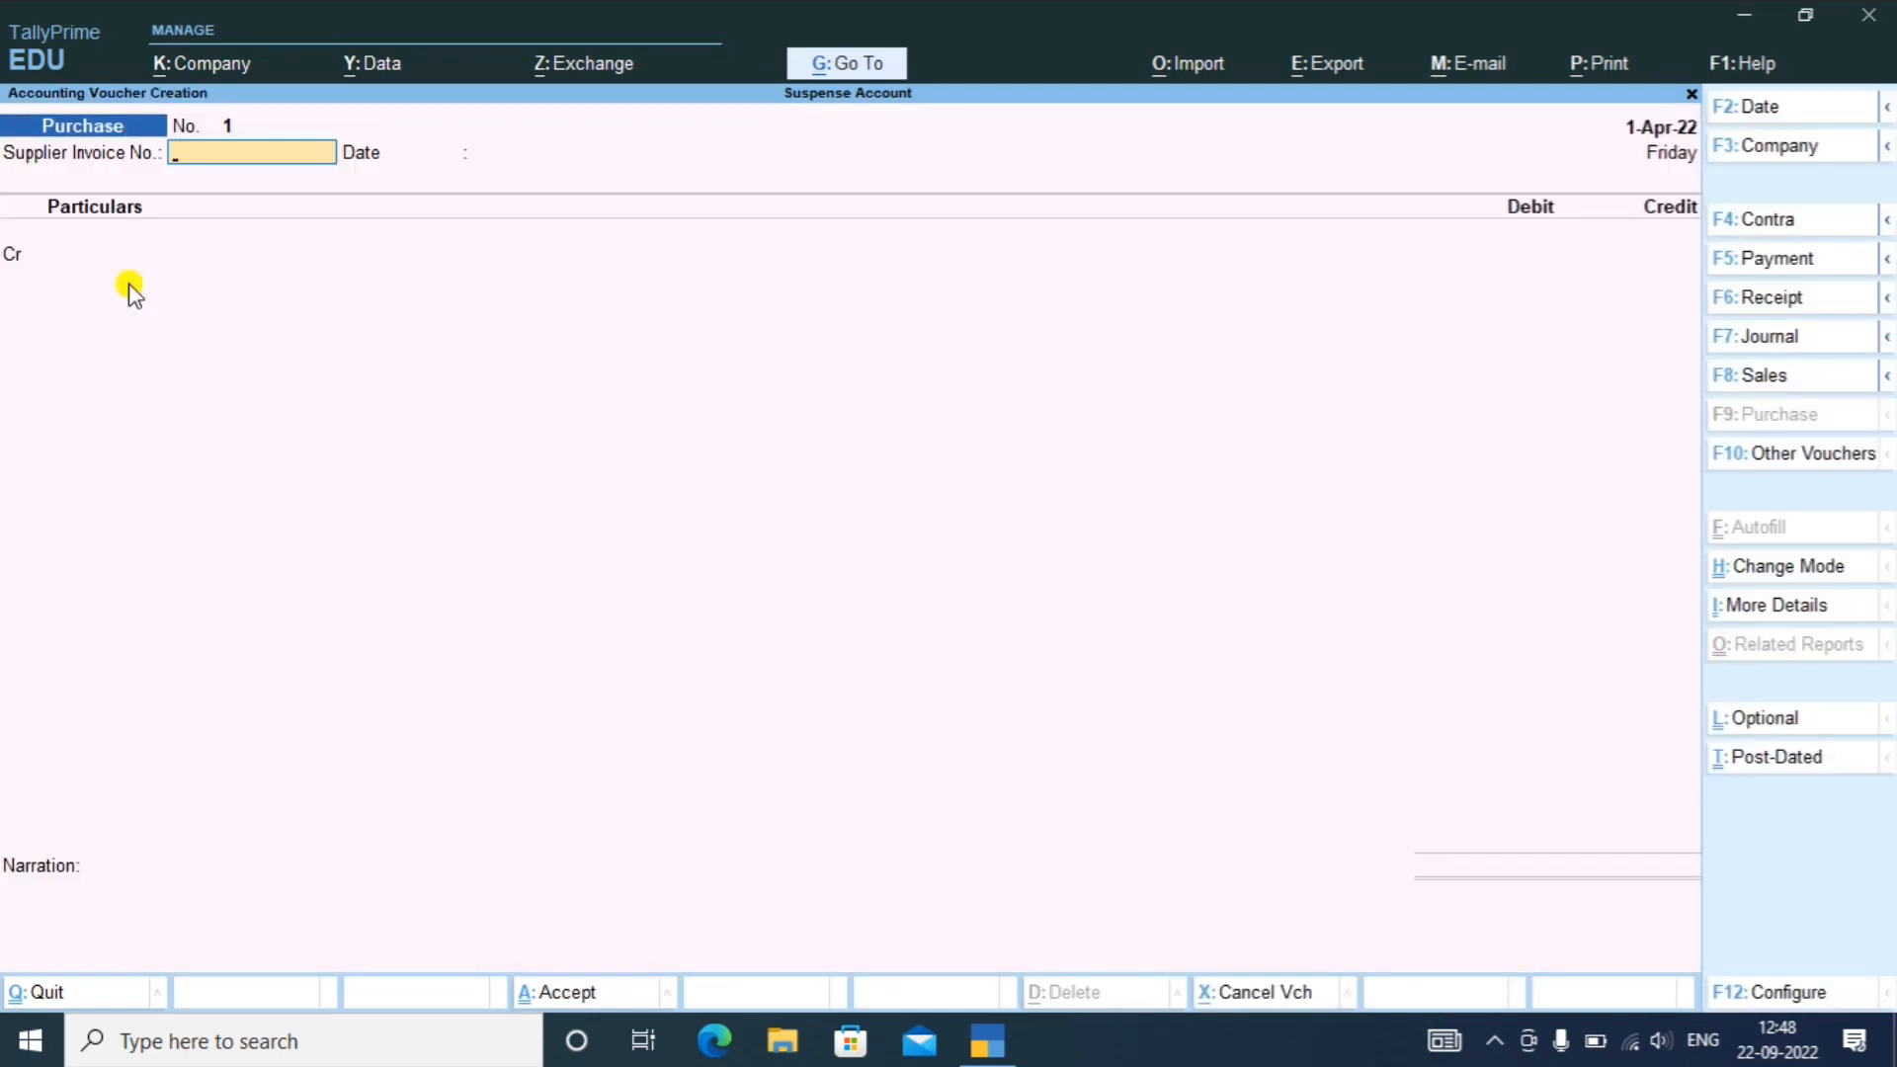
key("Return")
key("Return")
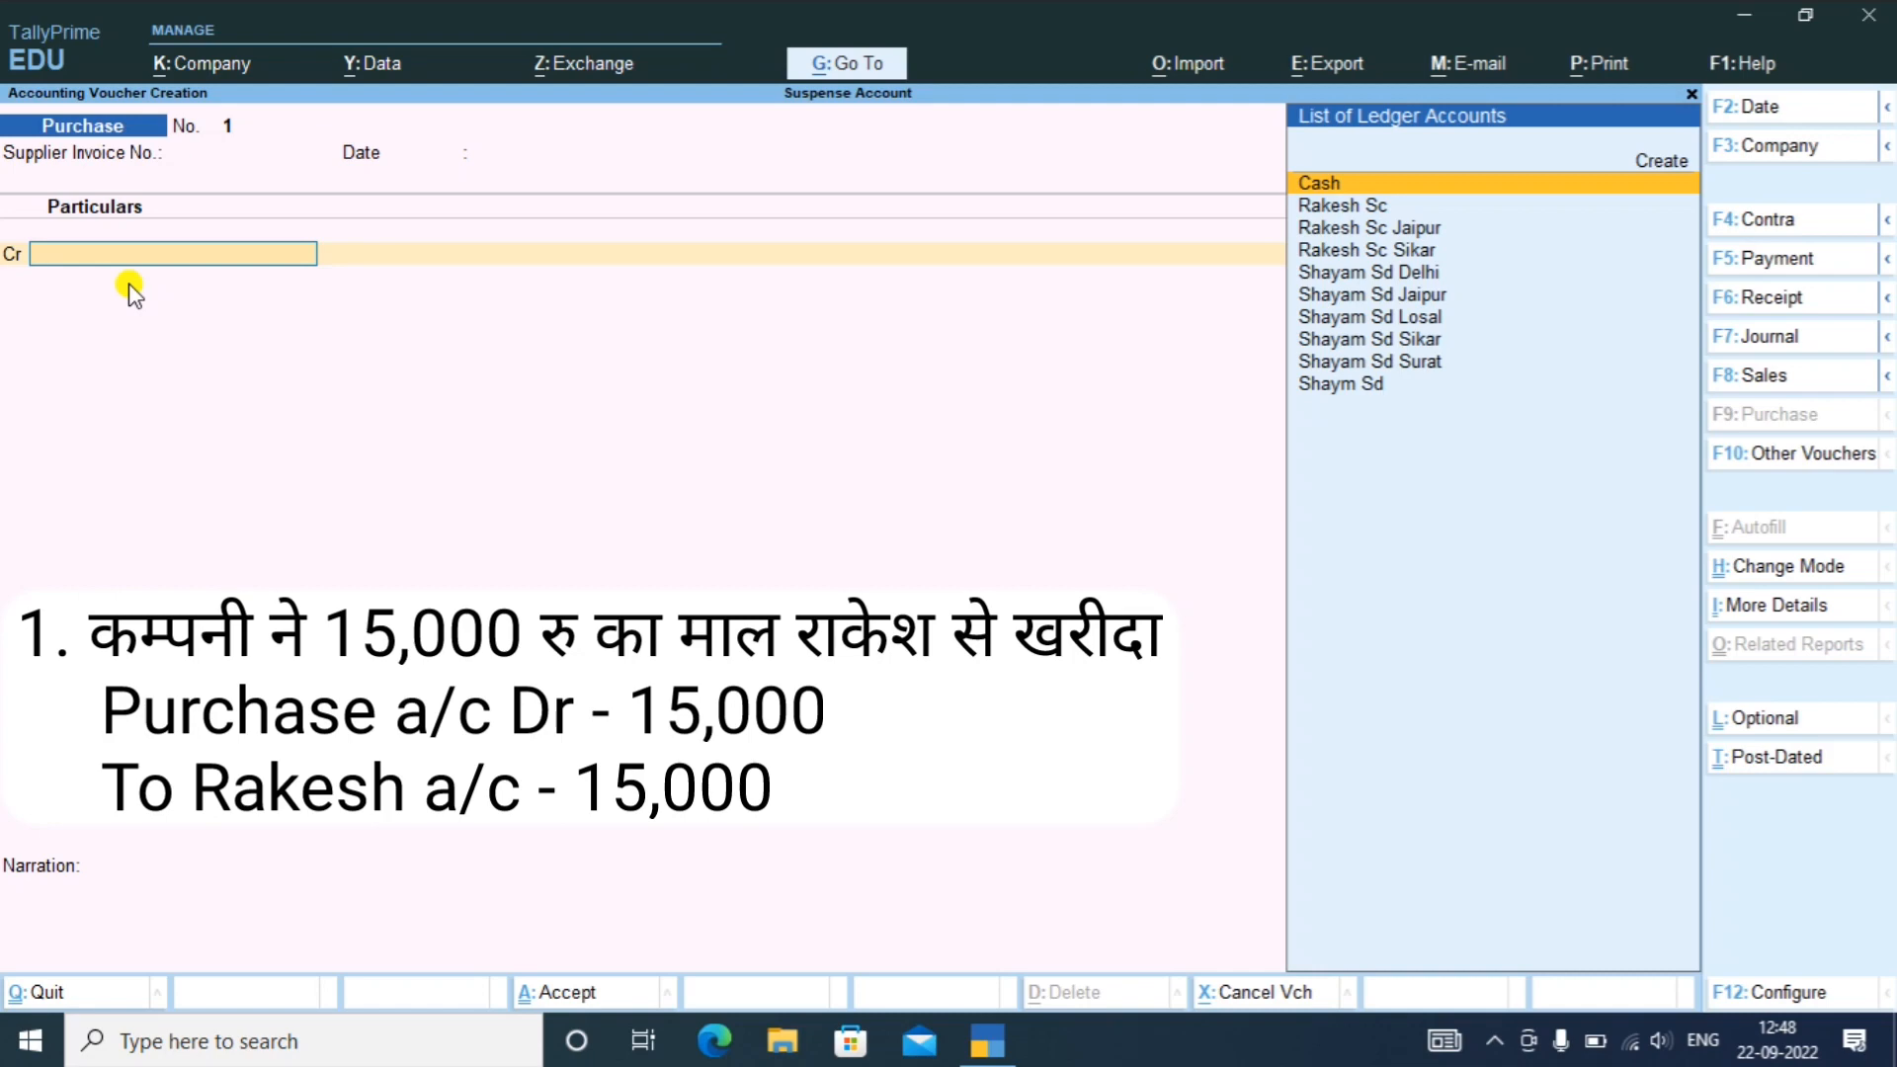
- Credit 15,000 to the sundry creditor (Sc) ledger without a city in its name, keeping the default party details
key("Down")
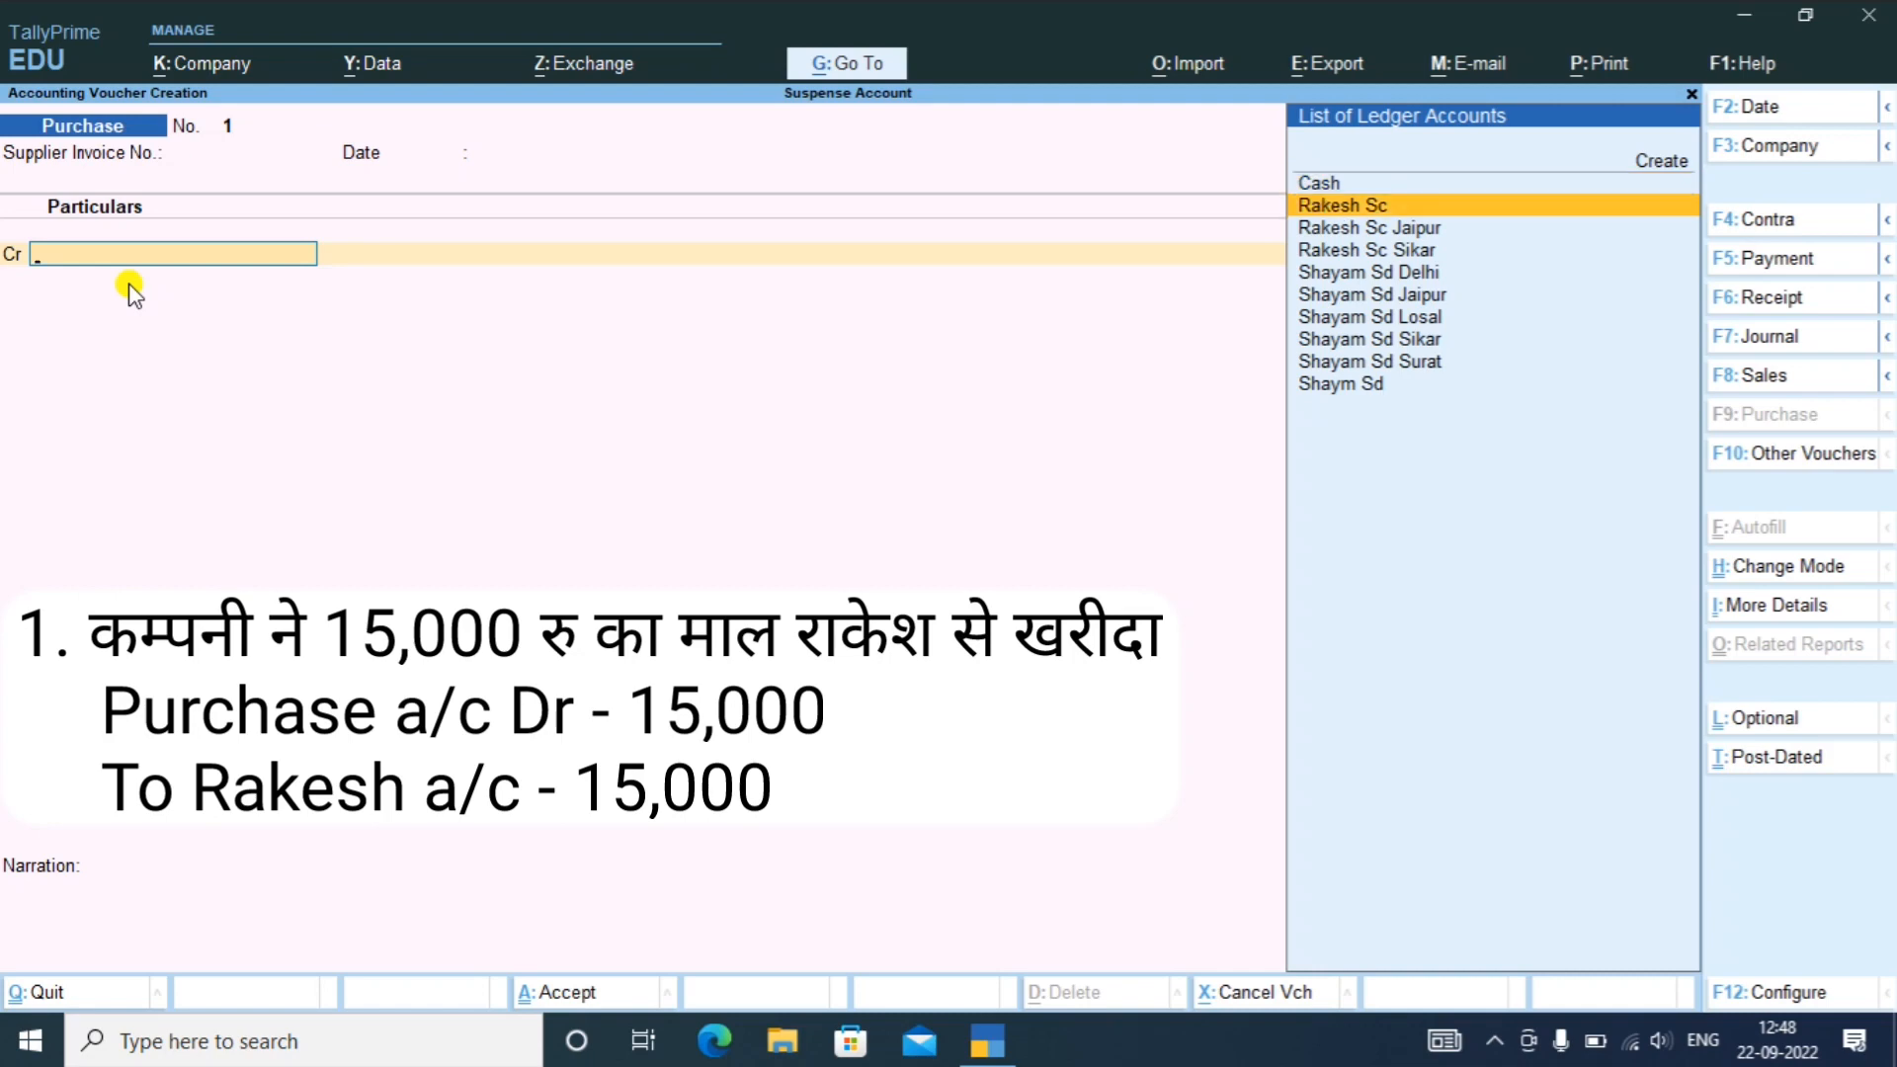
key("Return")
key("Return")
key("Return")
key("Return")
key("Return")
key("Return")
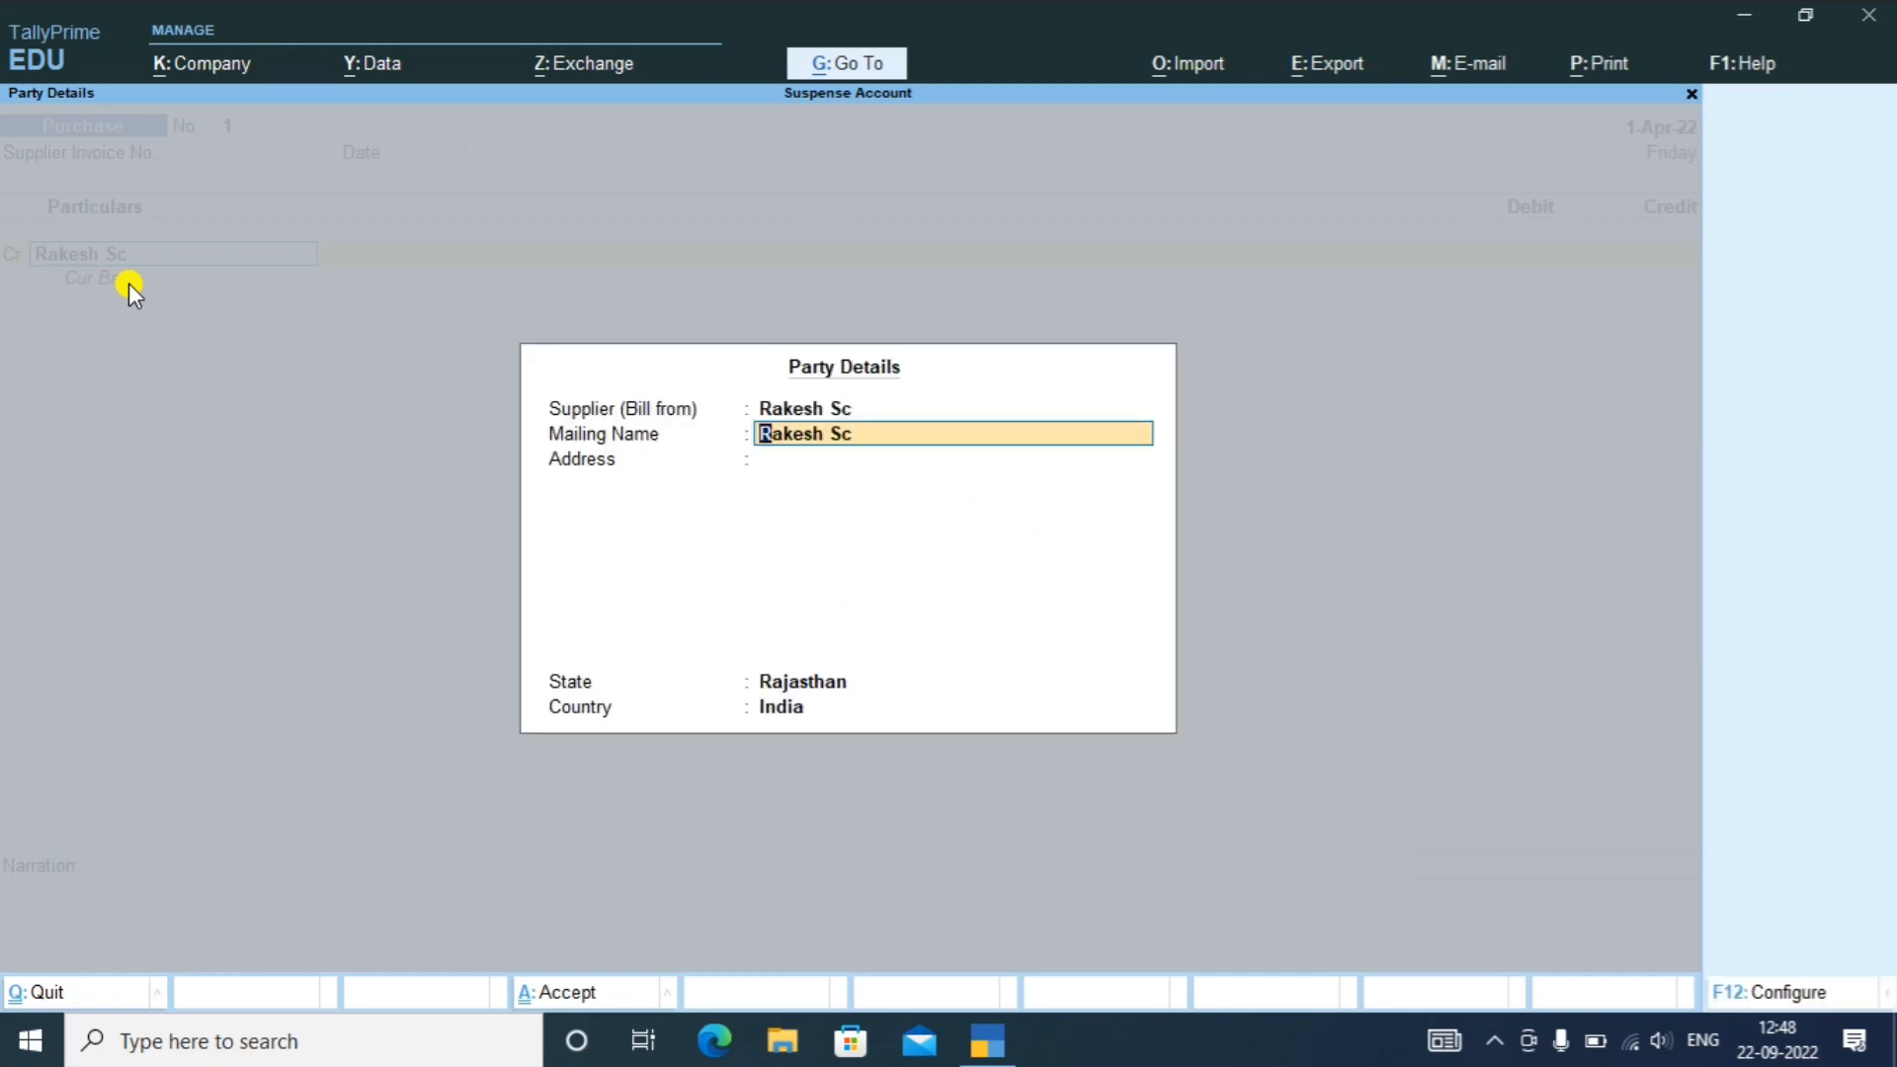
key("Return")
key("Return")
key("Return")
key("Return")
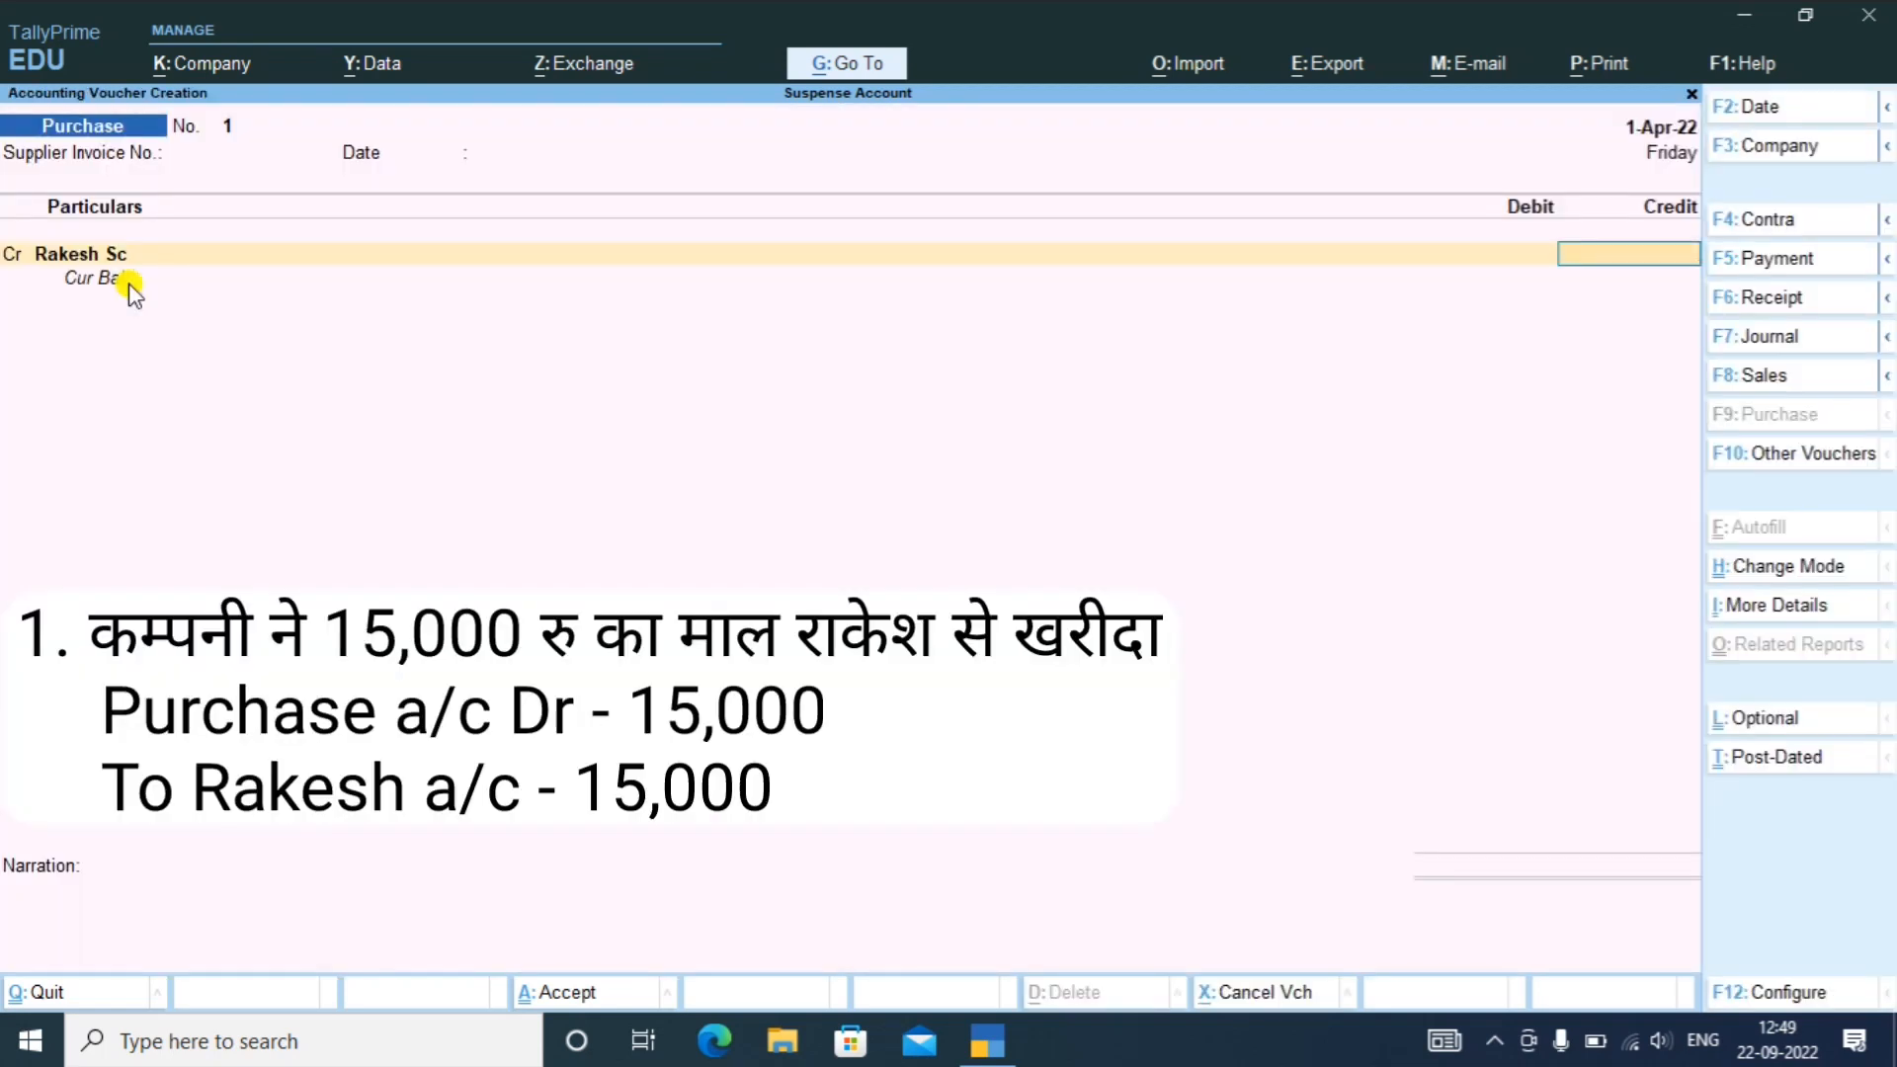
type("5000")
key("Return")
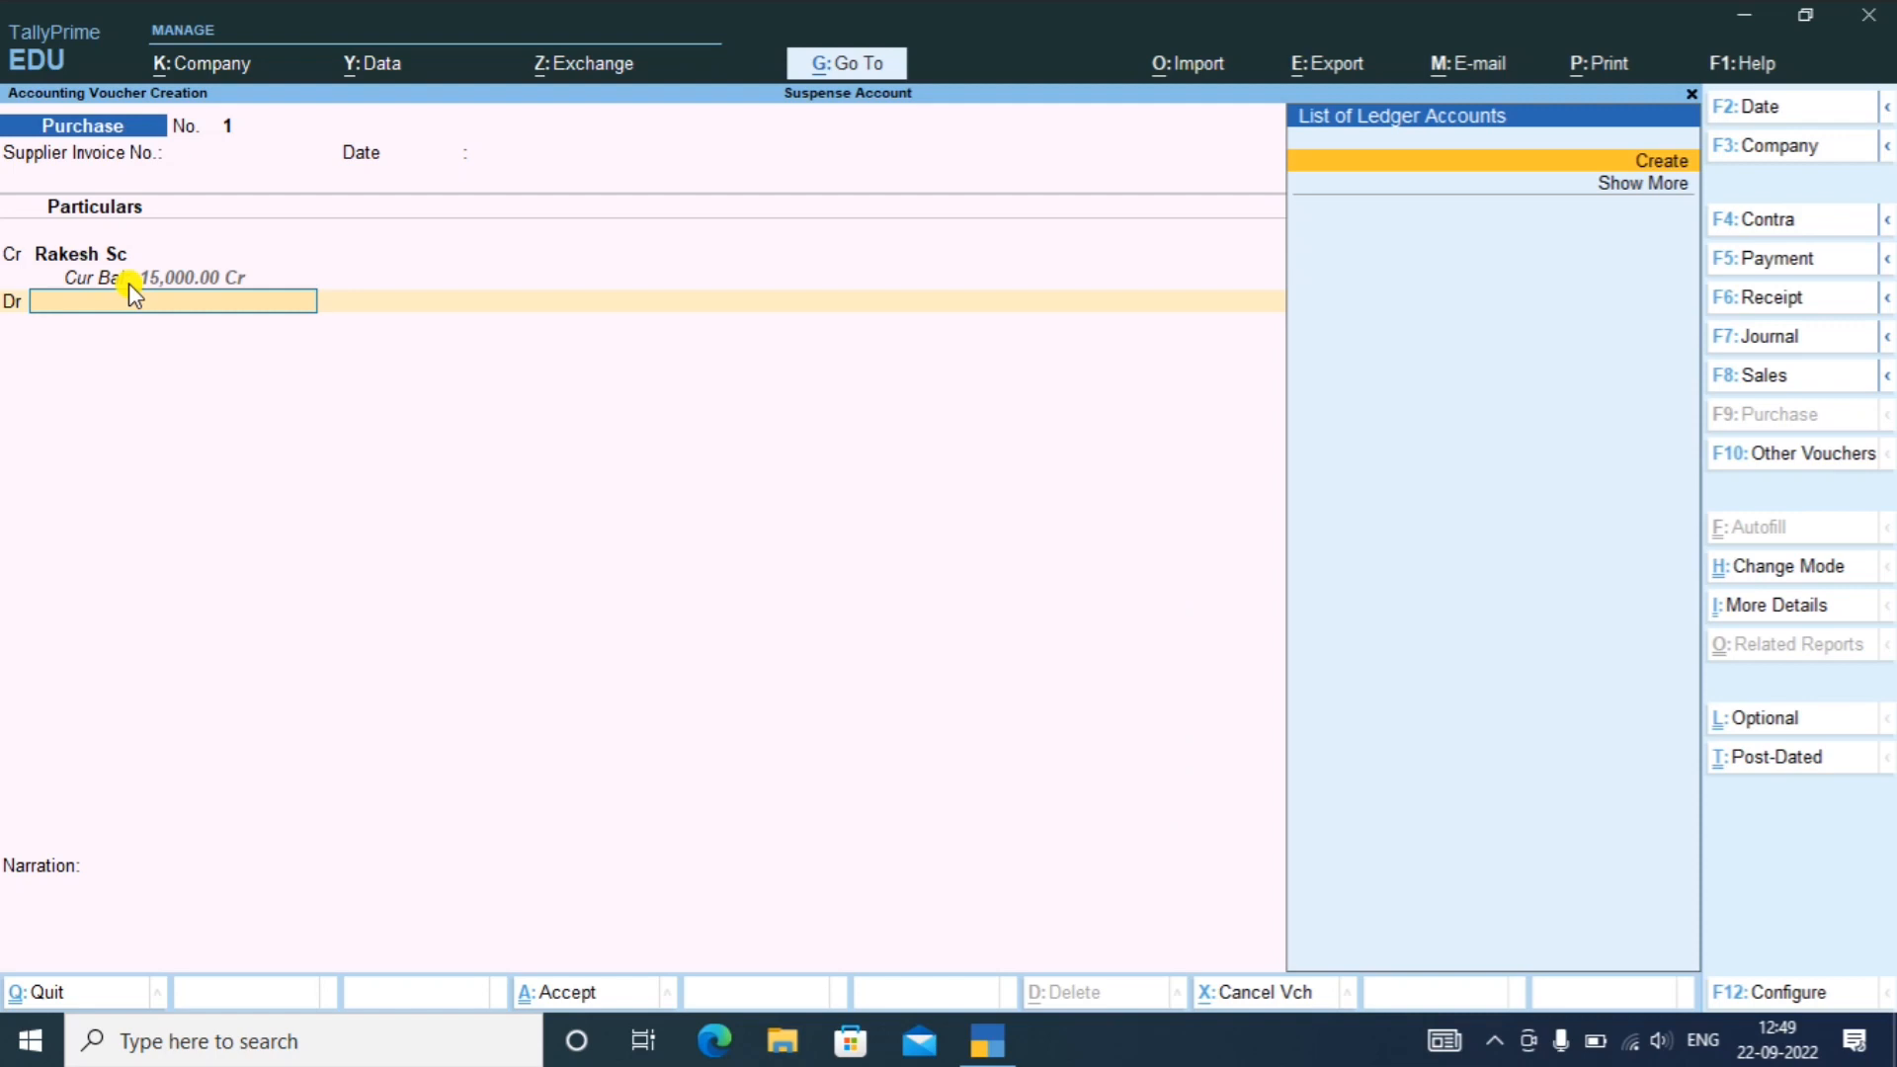
- Create a Purchase ledger under Purchase Accounts for the debit line of the voucher
key("alt+c")
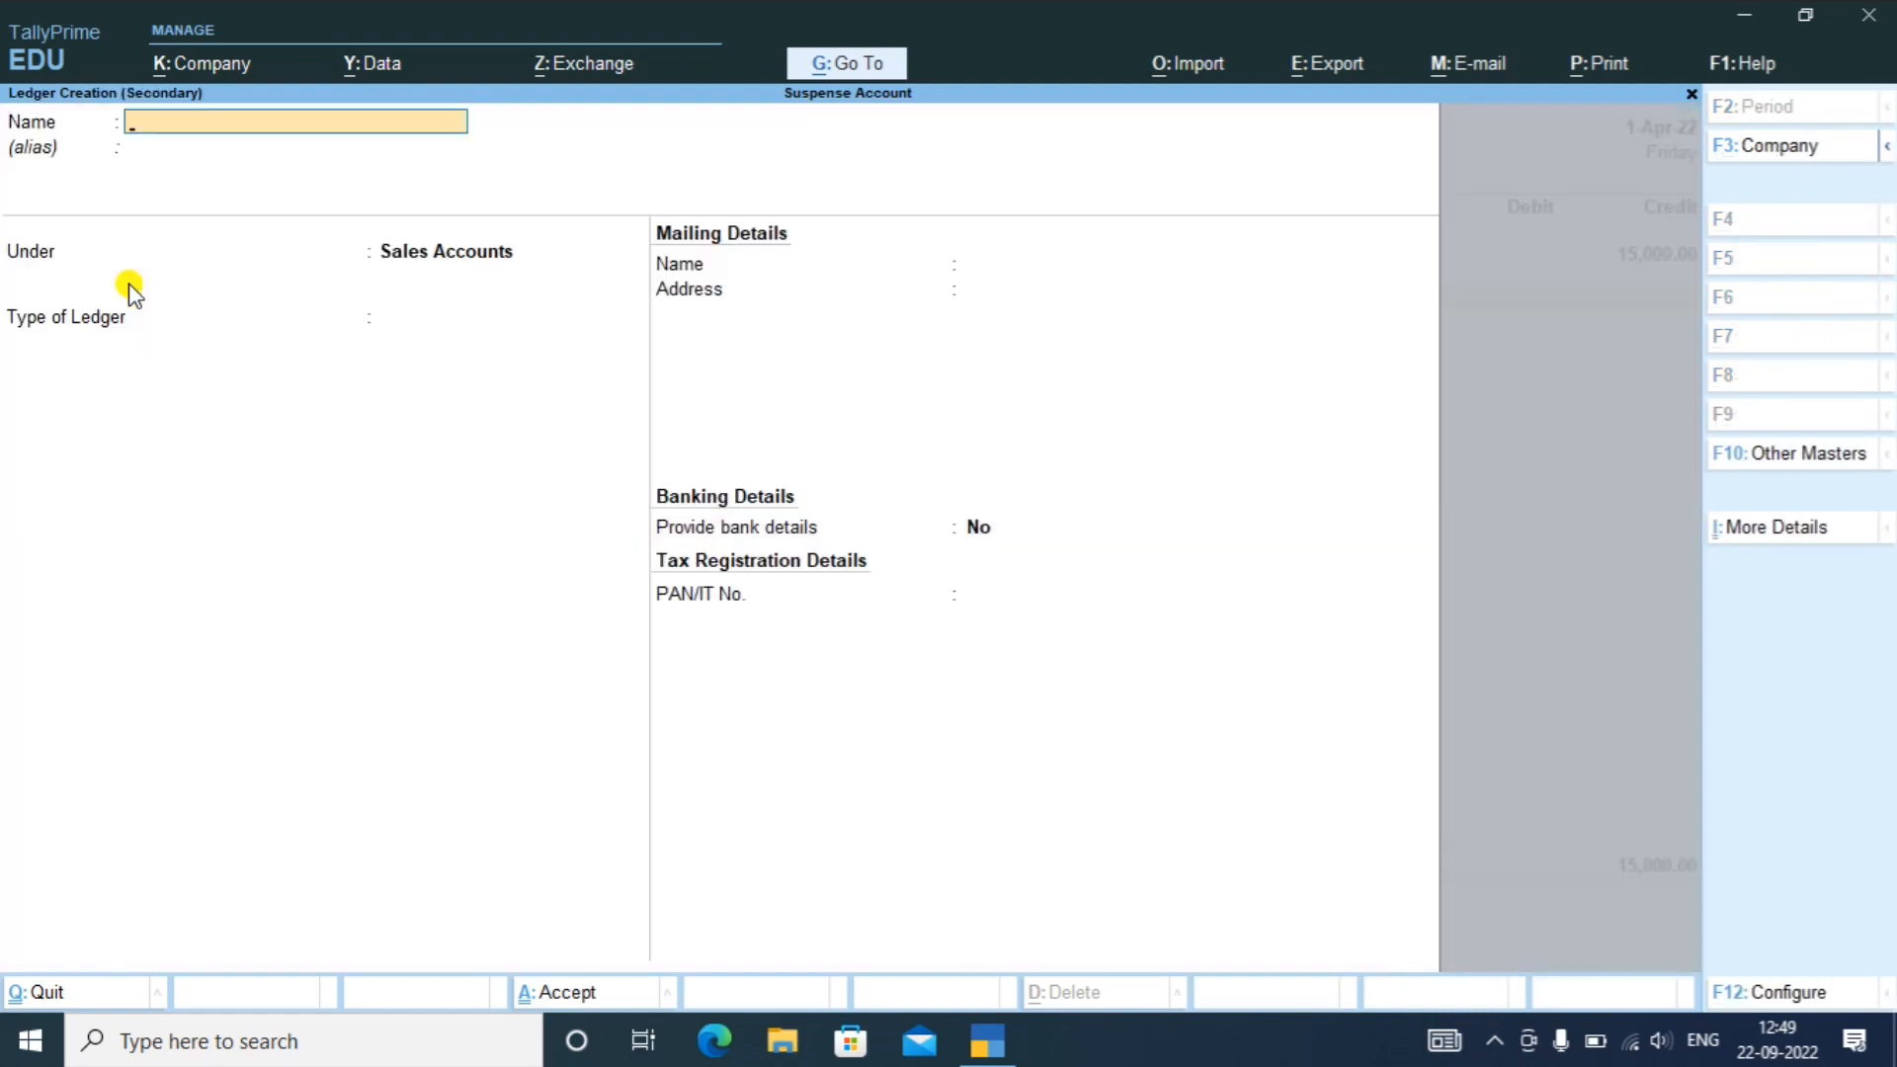
type("Purchase")
key("Return")
key("Return")
type("Pu")
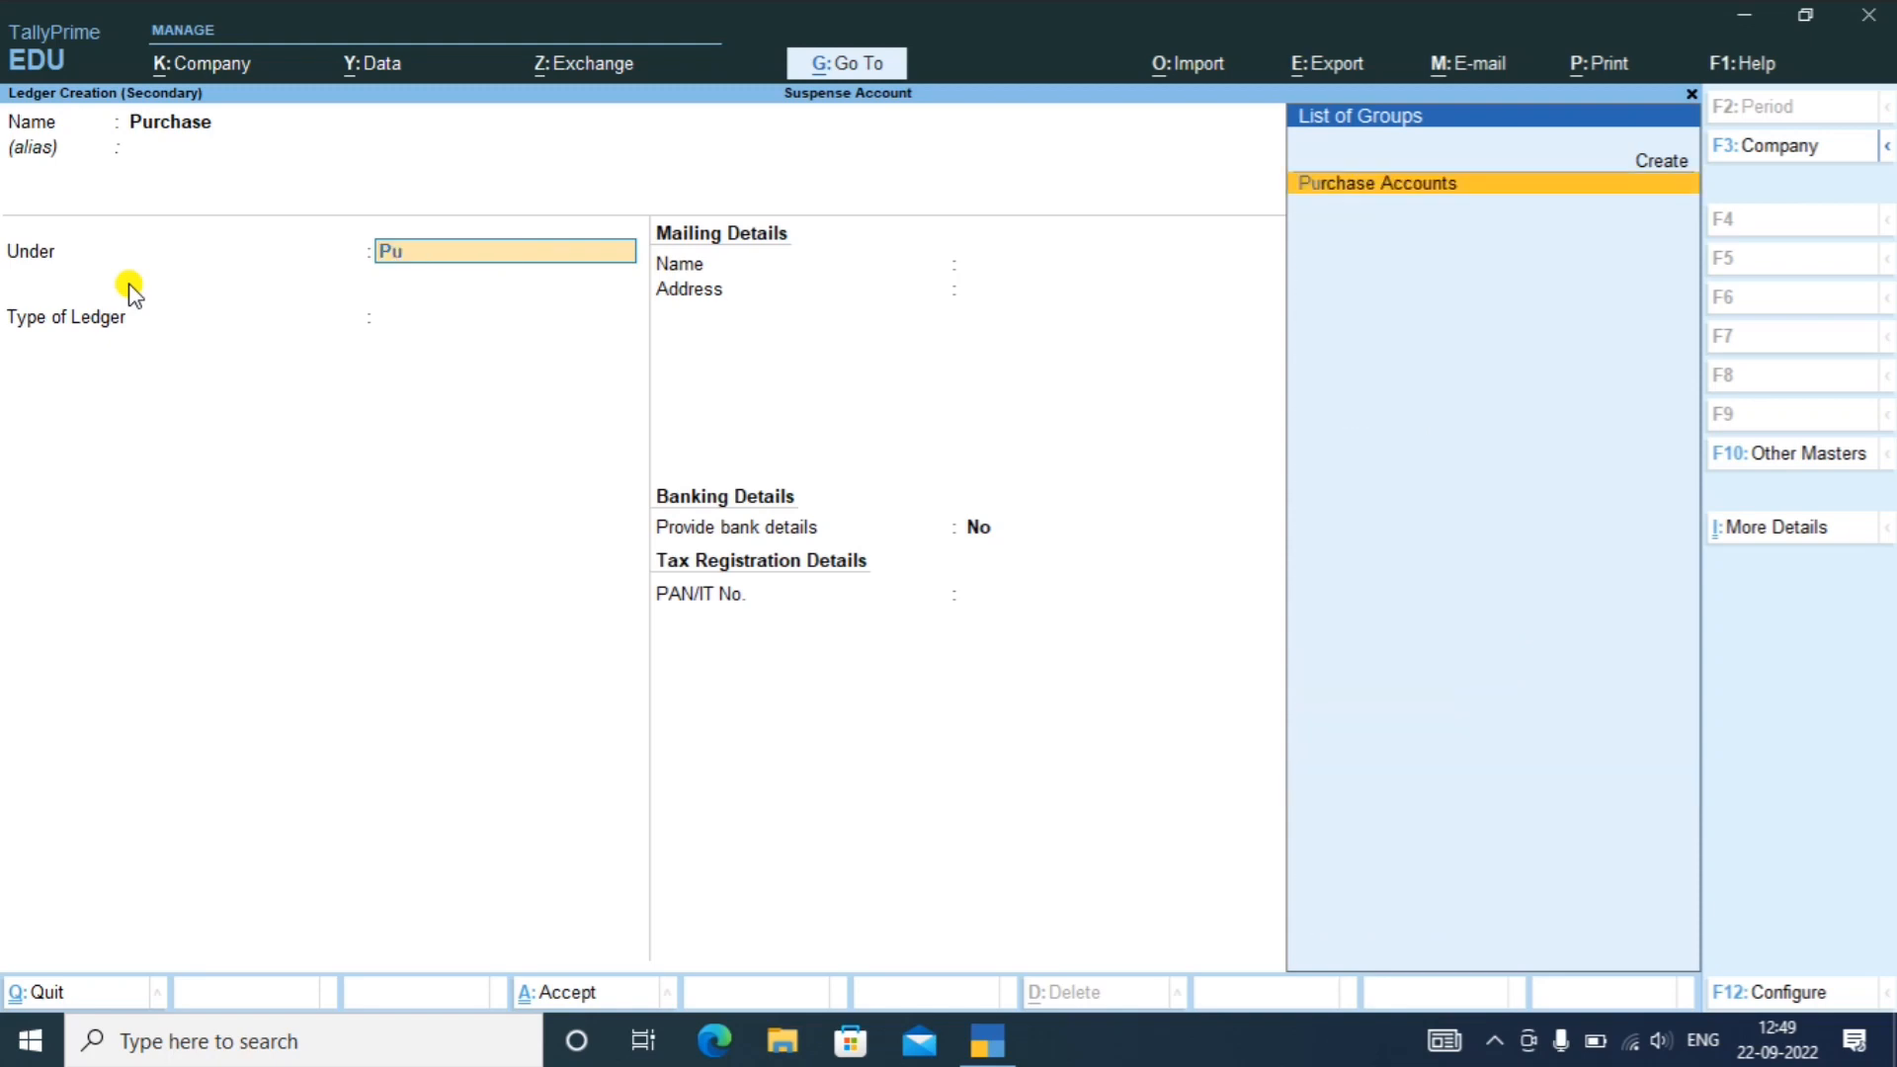
key("Return")
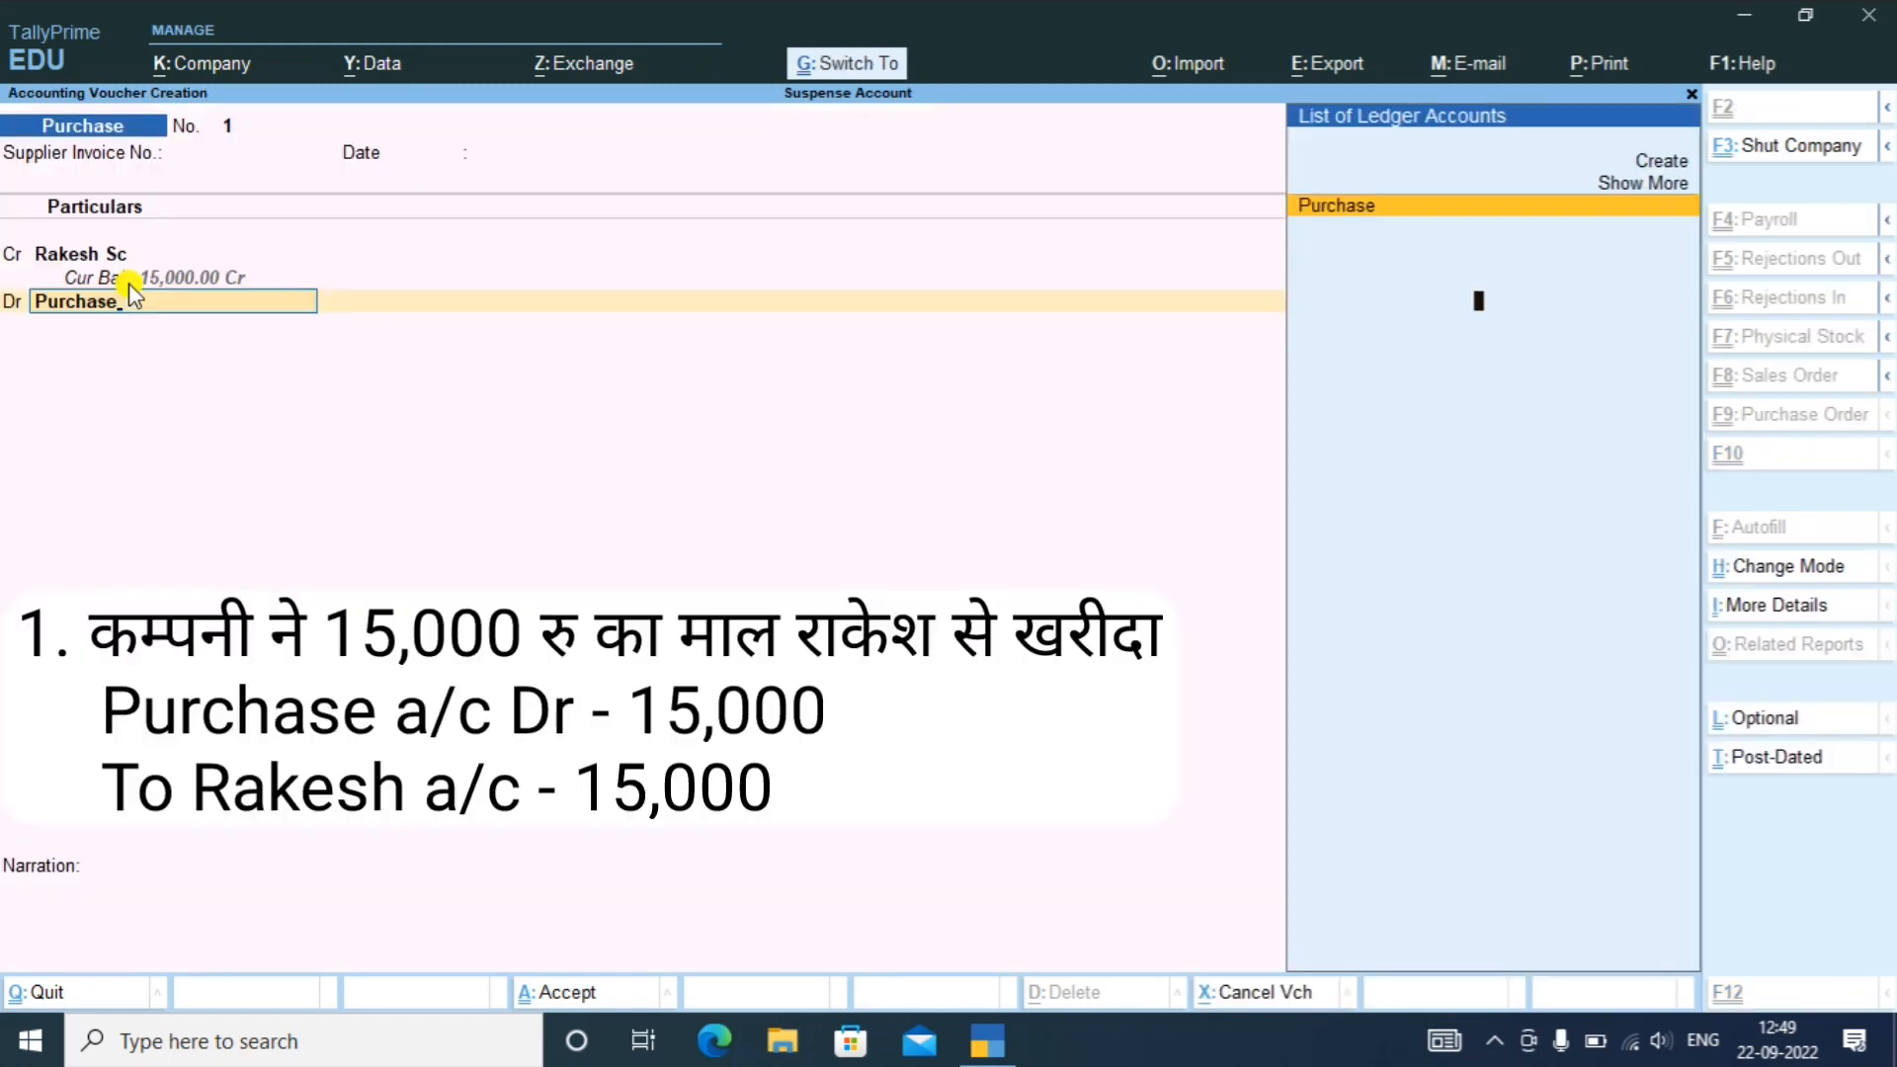
- Debit 15,000 to the Purchase ledger and save the purchase voucher without a narration
key("Return")
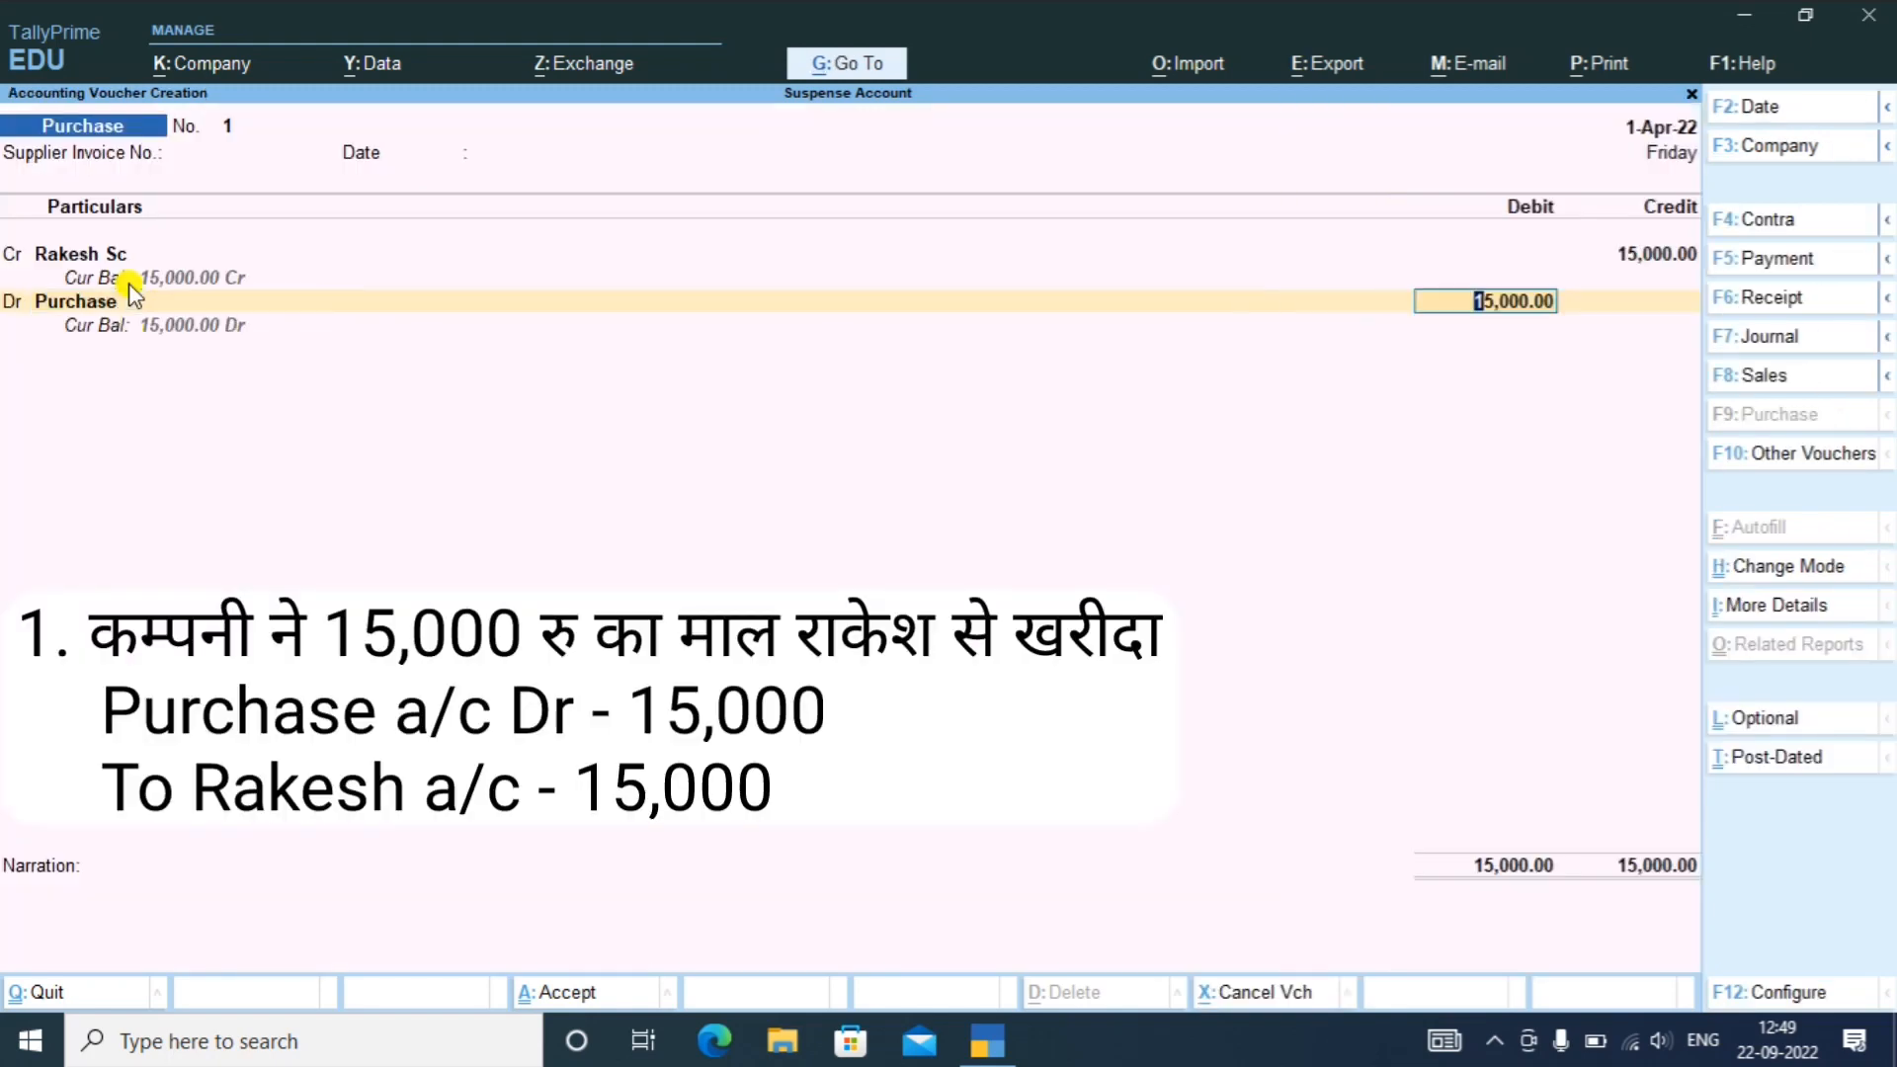
key("Return")
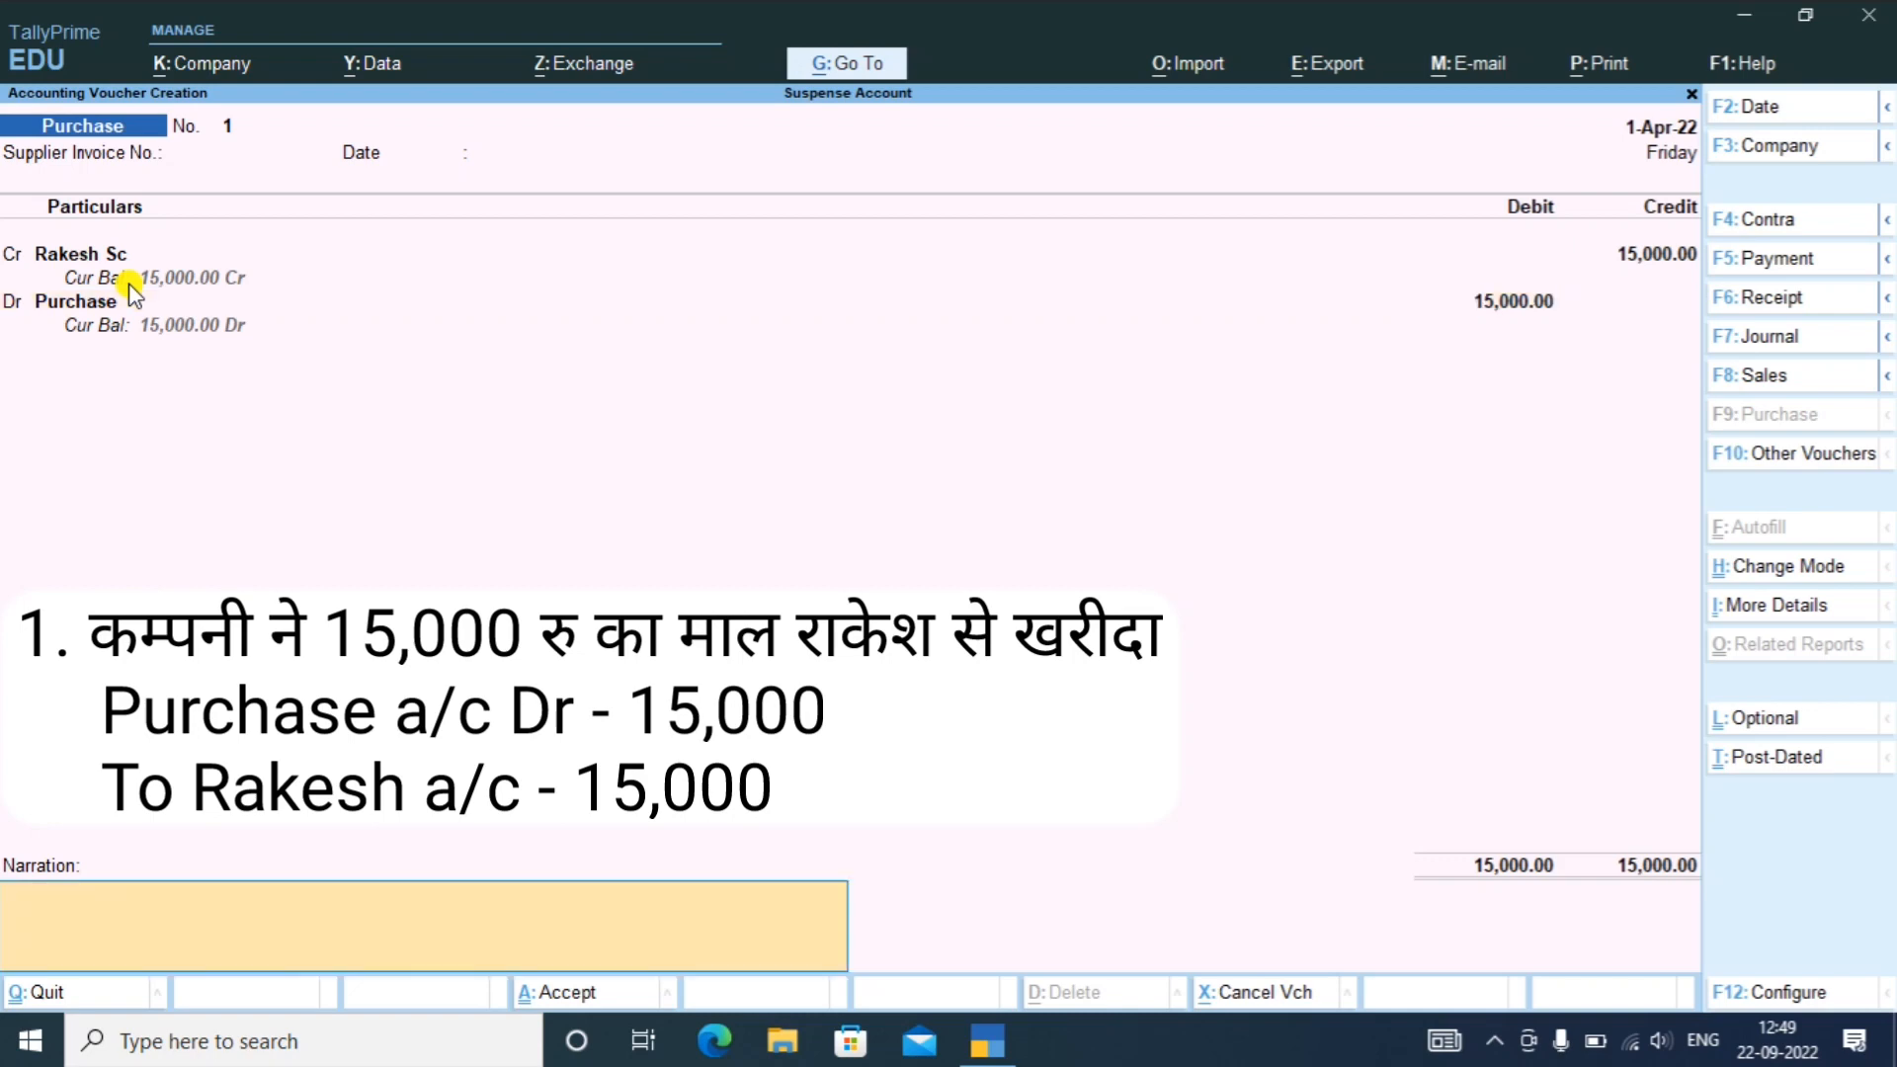
key("Return")
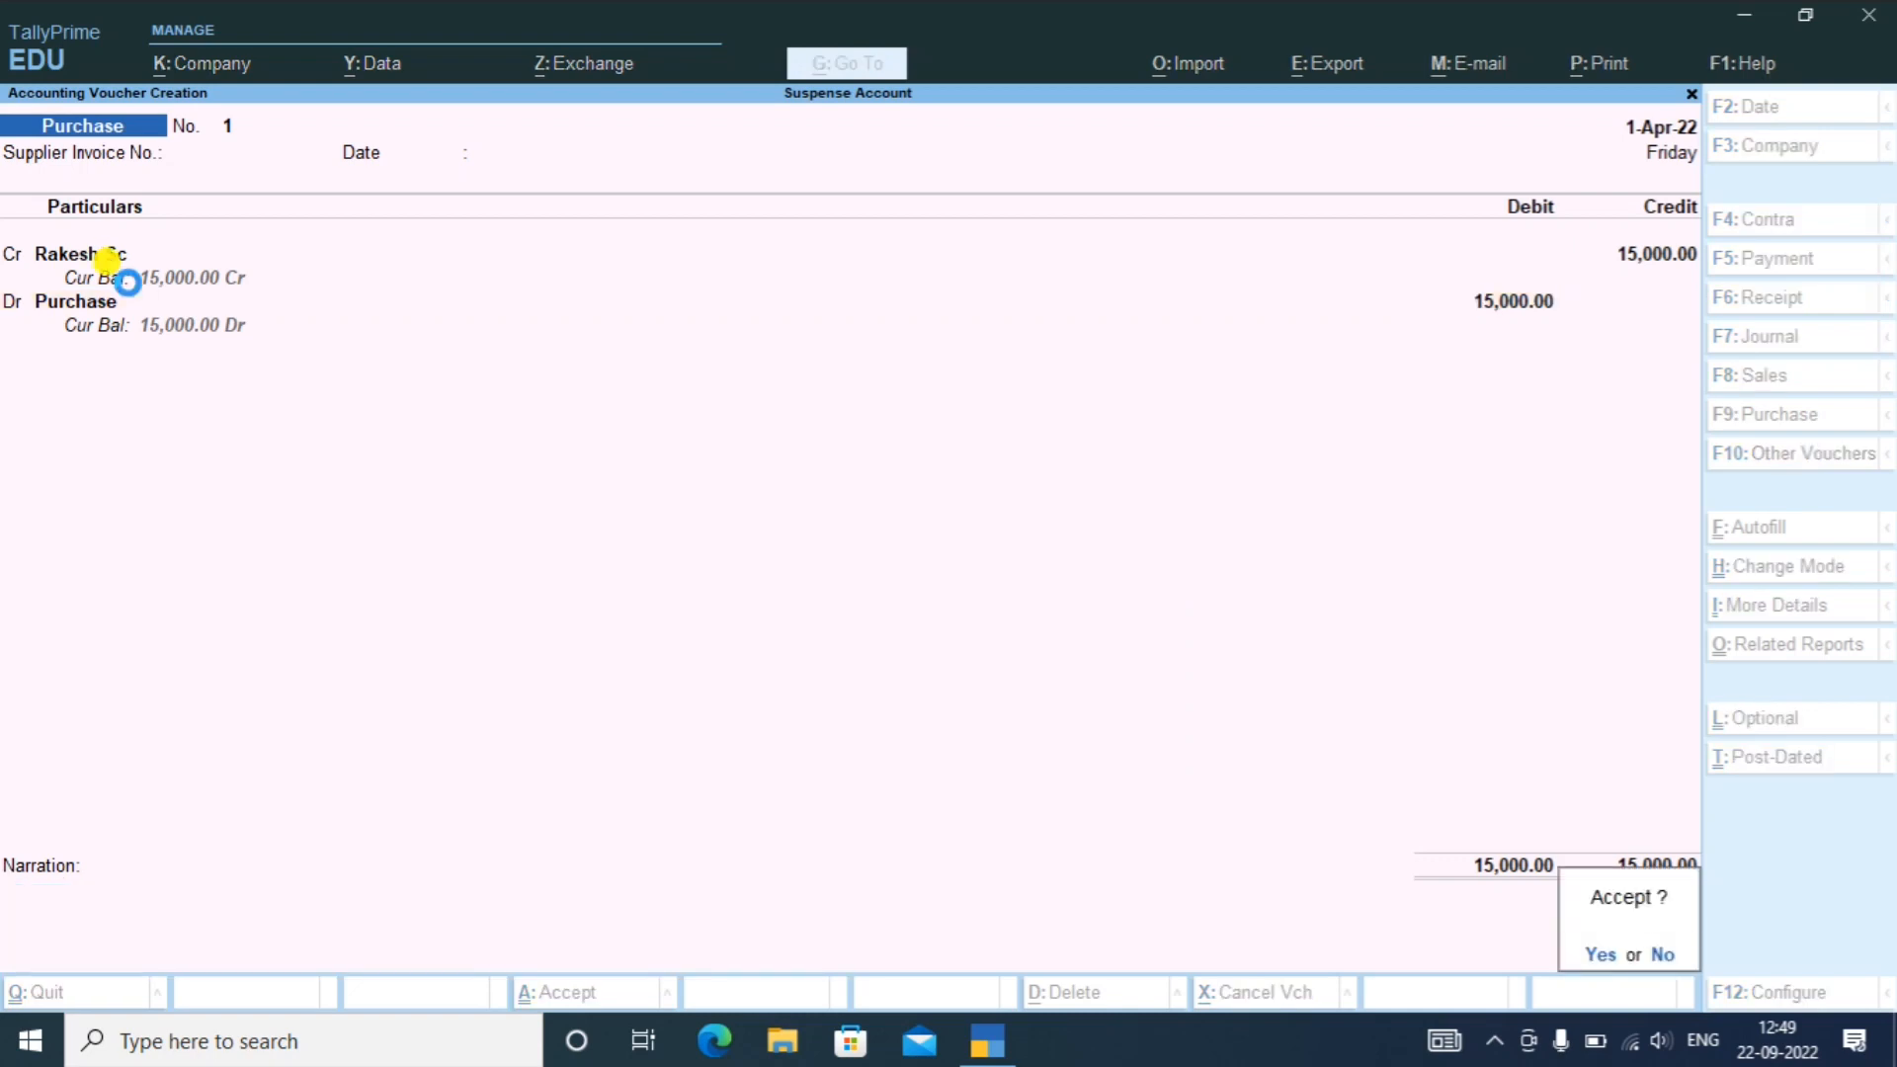
key("Return")
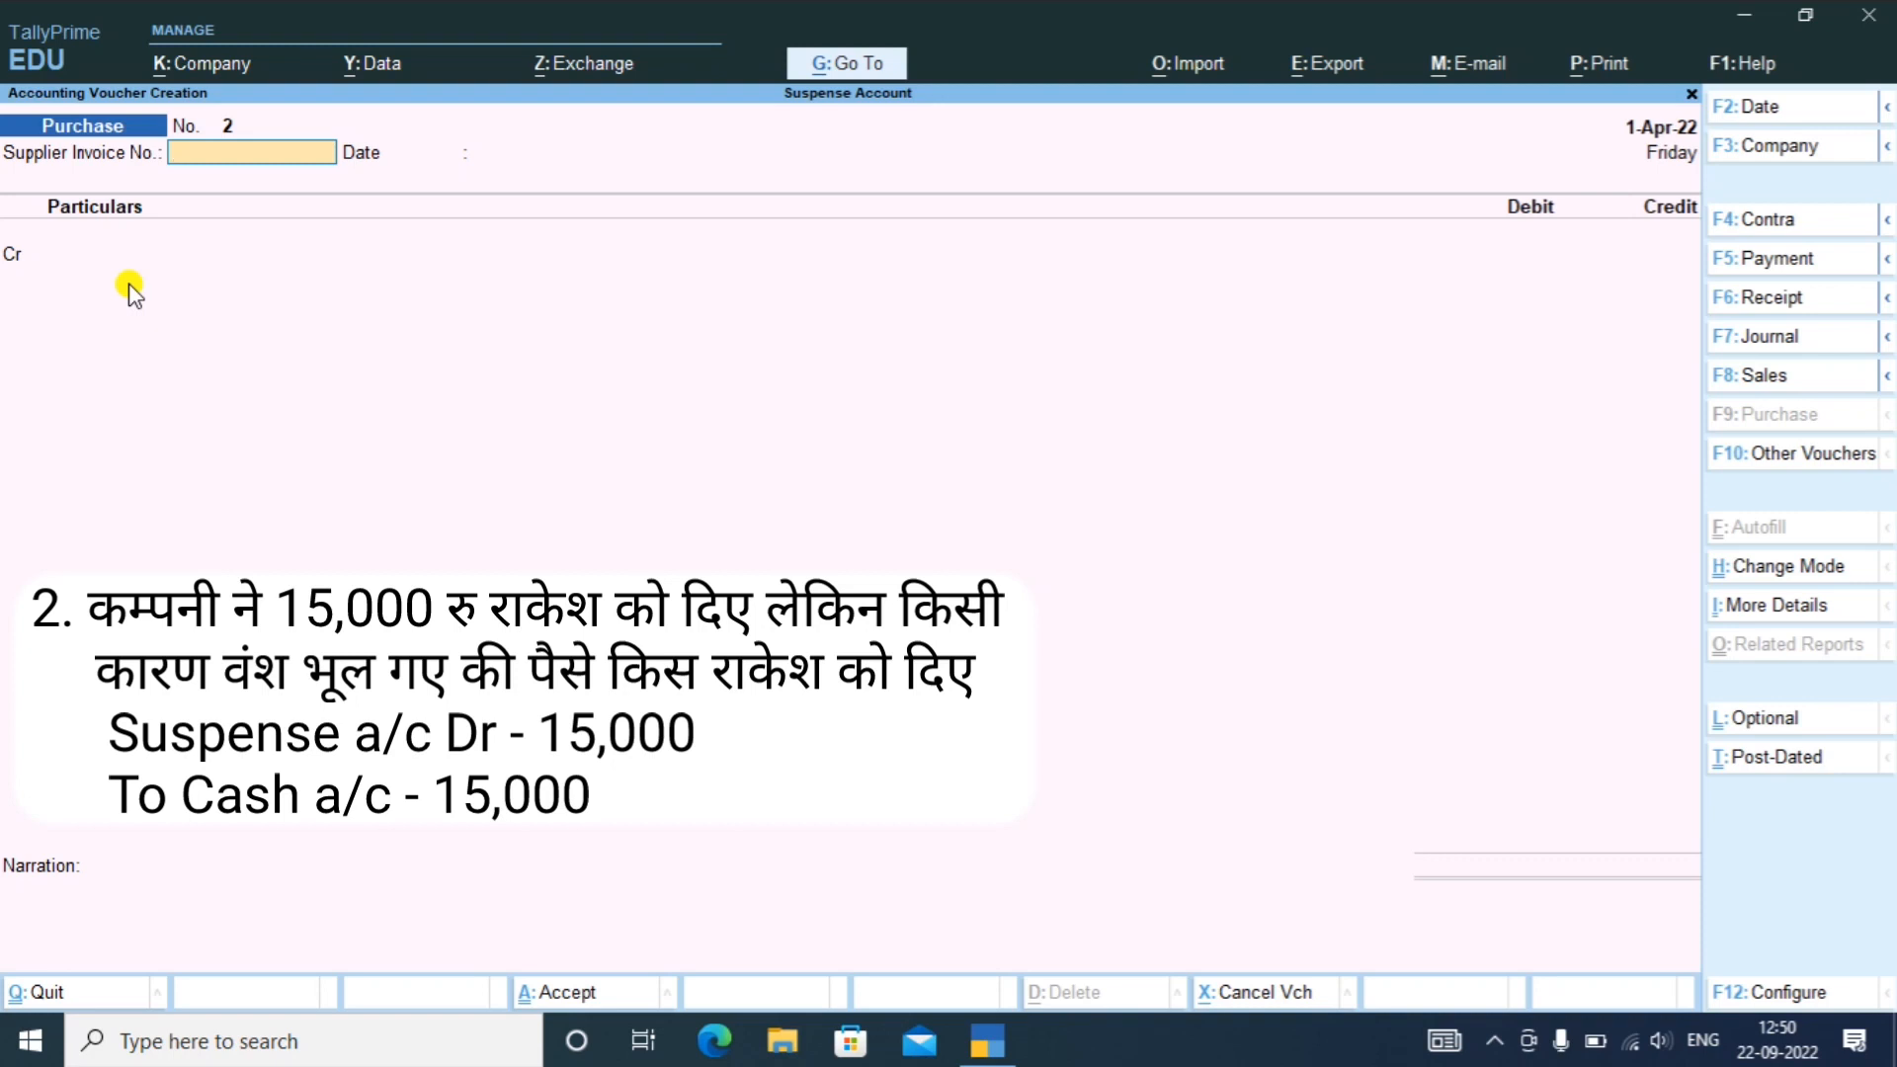
- Start a Payment voucher and debit 15,000 to the Suspense ledger
key("F5")
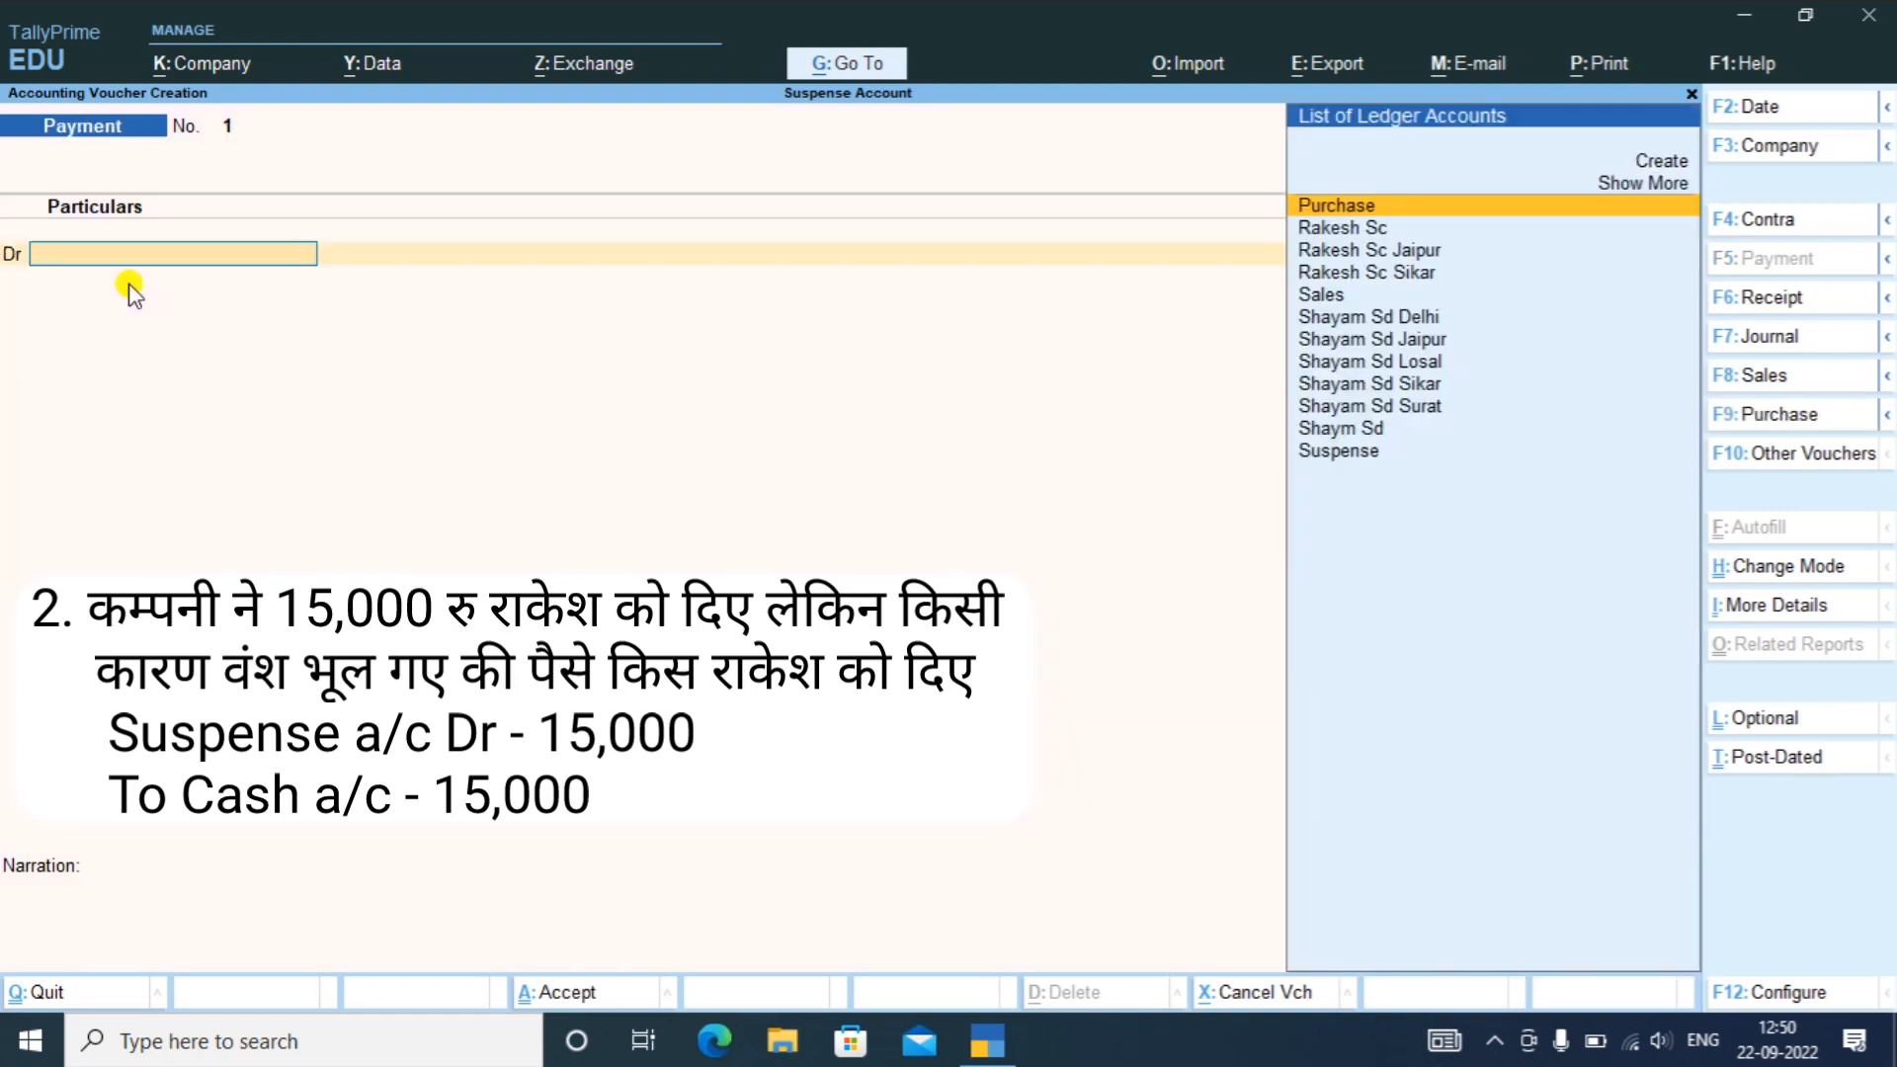
key("Down")
key("Down")
key("Down")
key("Down")
key("Down")
key("Down")
key("Down")
key("Down")
key("Down")
key("Down")
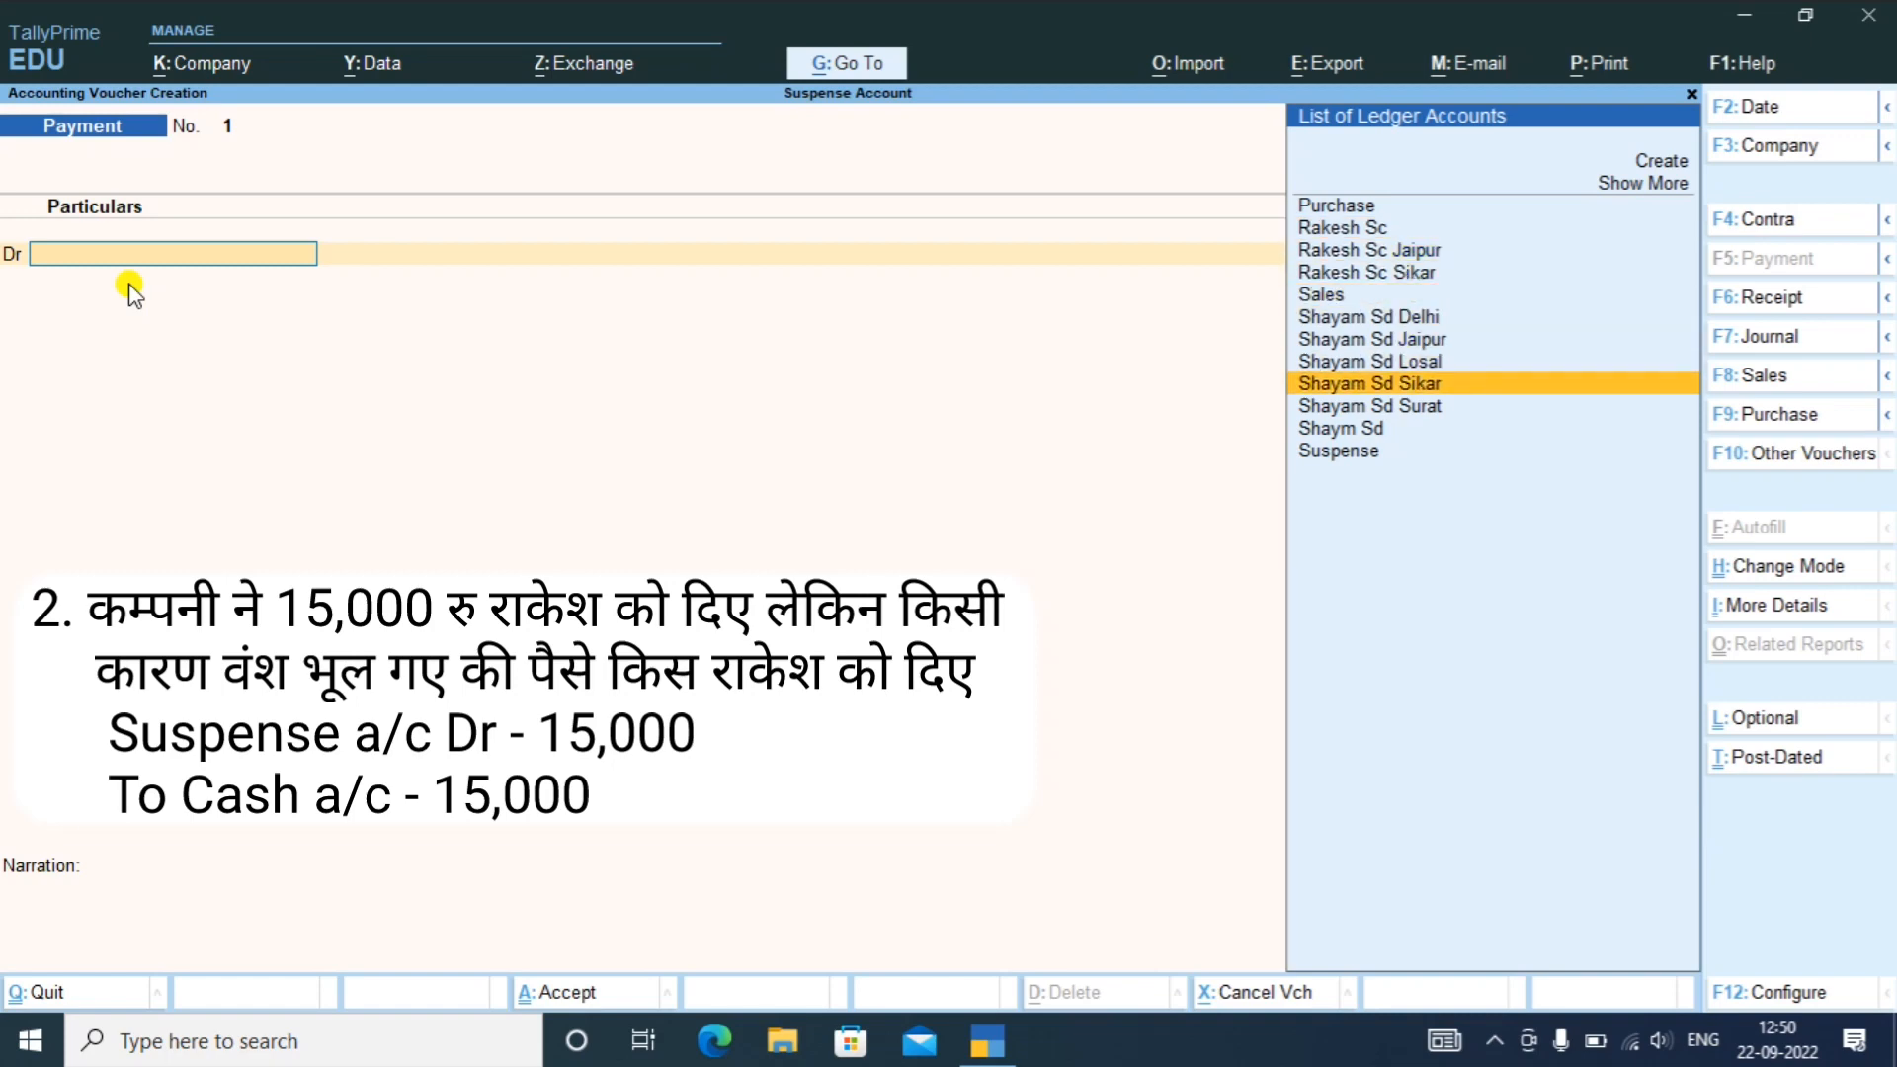
key("Down")
key("Return")
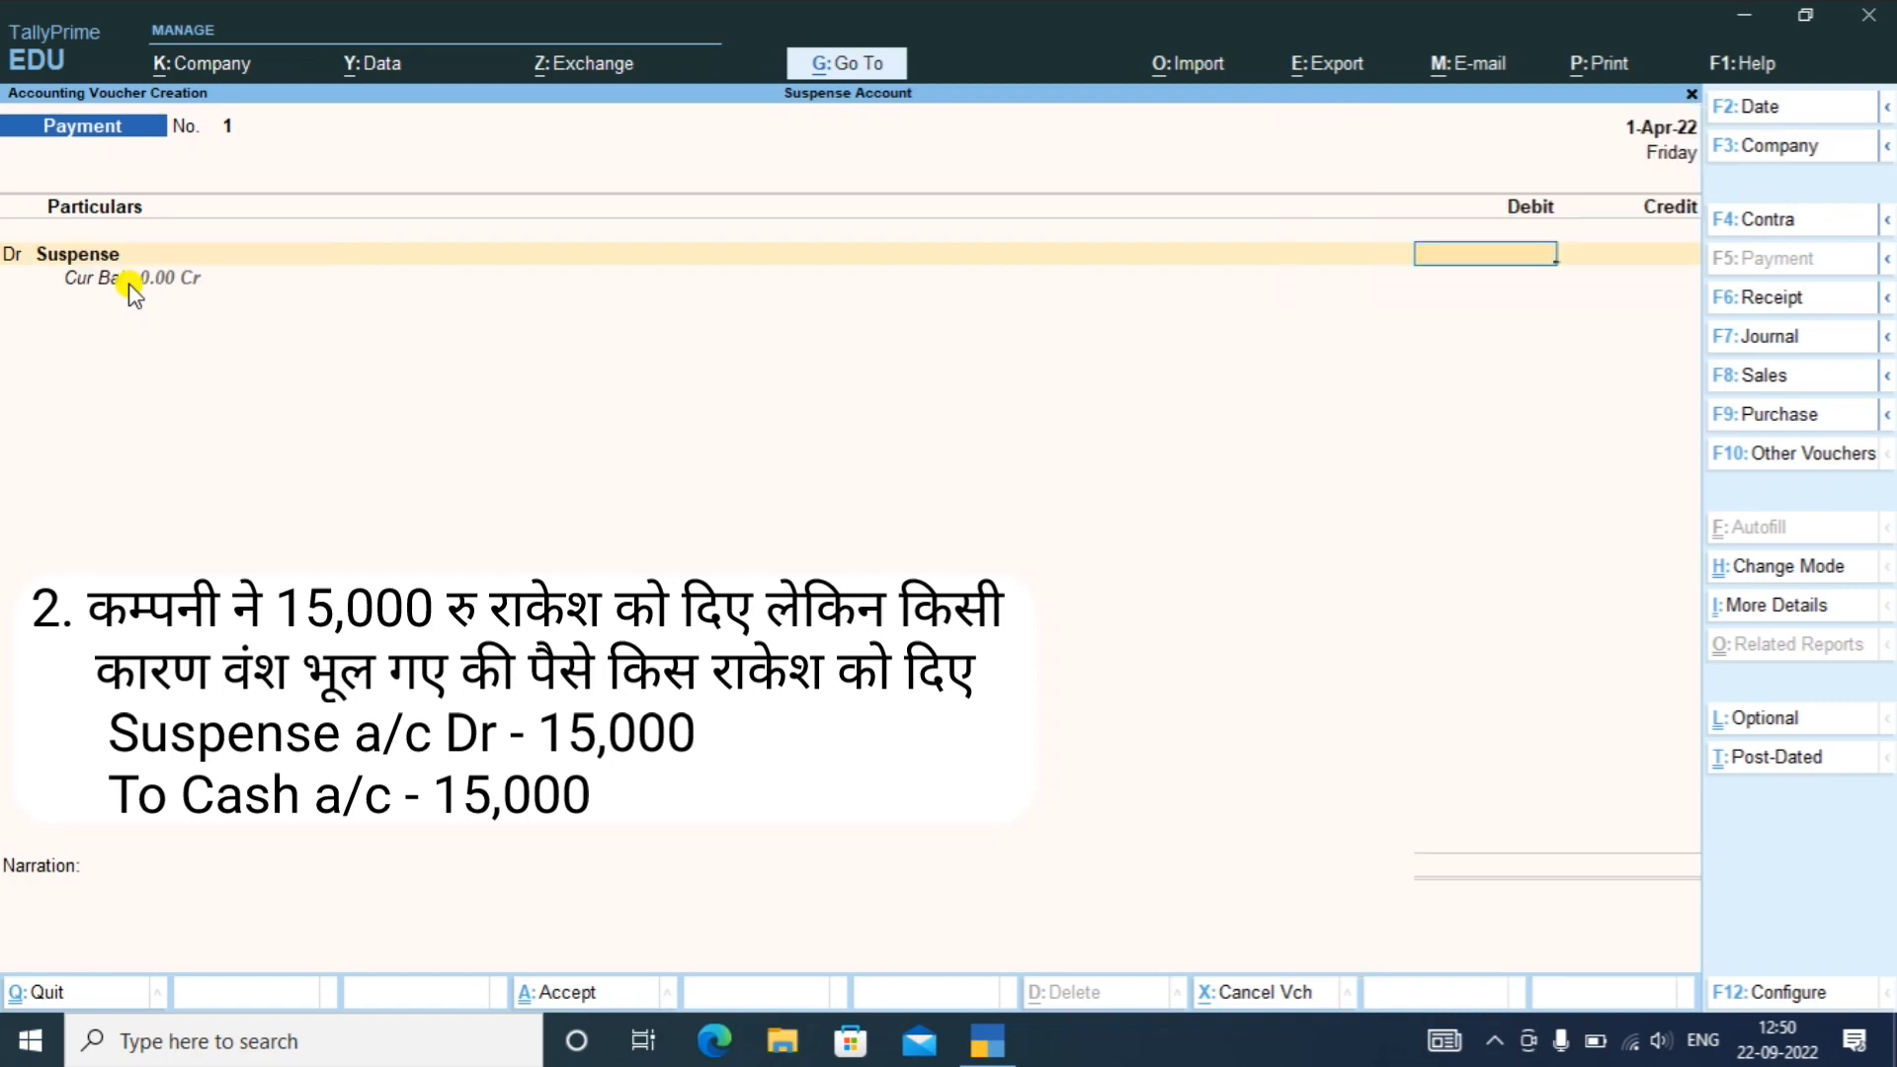
type("15000")
key("Return")
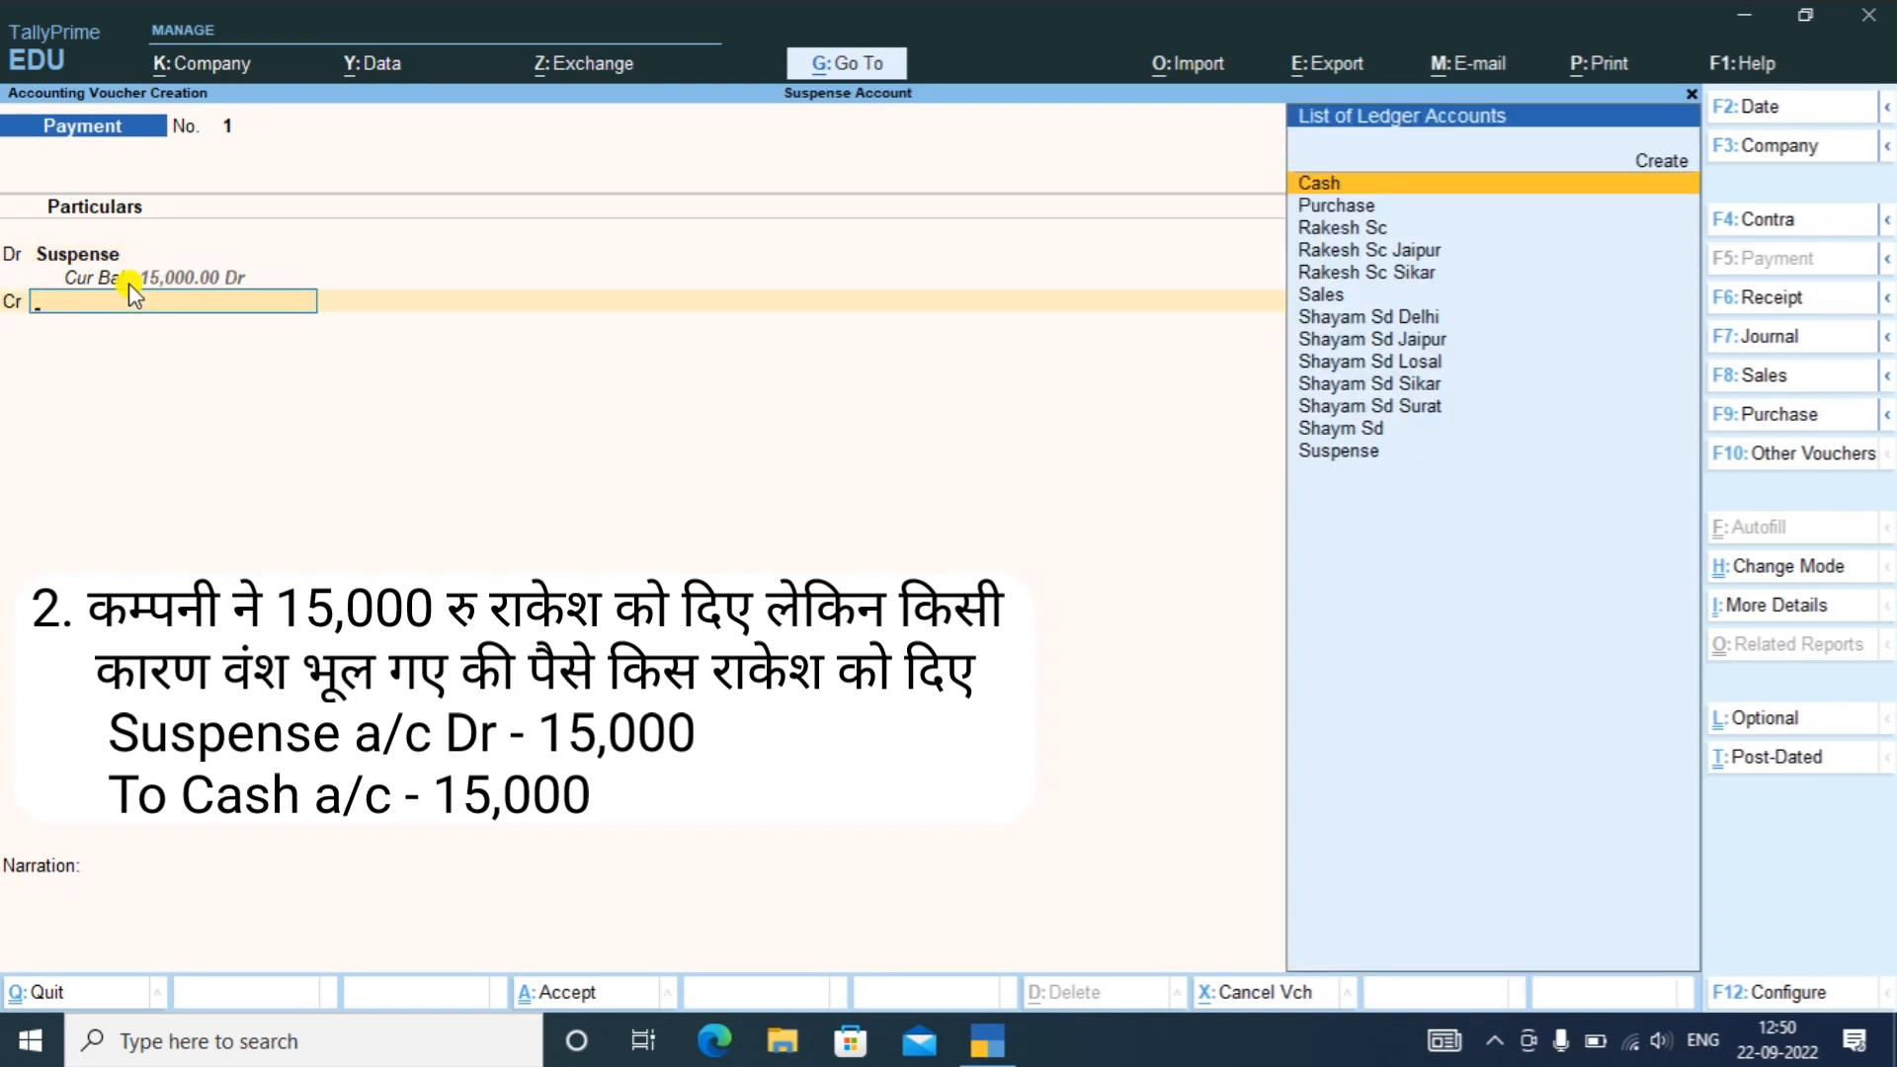
- Credit 15,000 to Cash and save the payment voucher without a narration
key("Return")
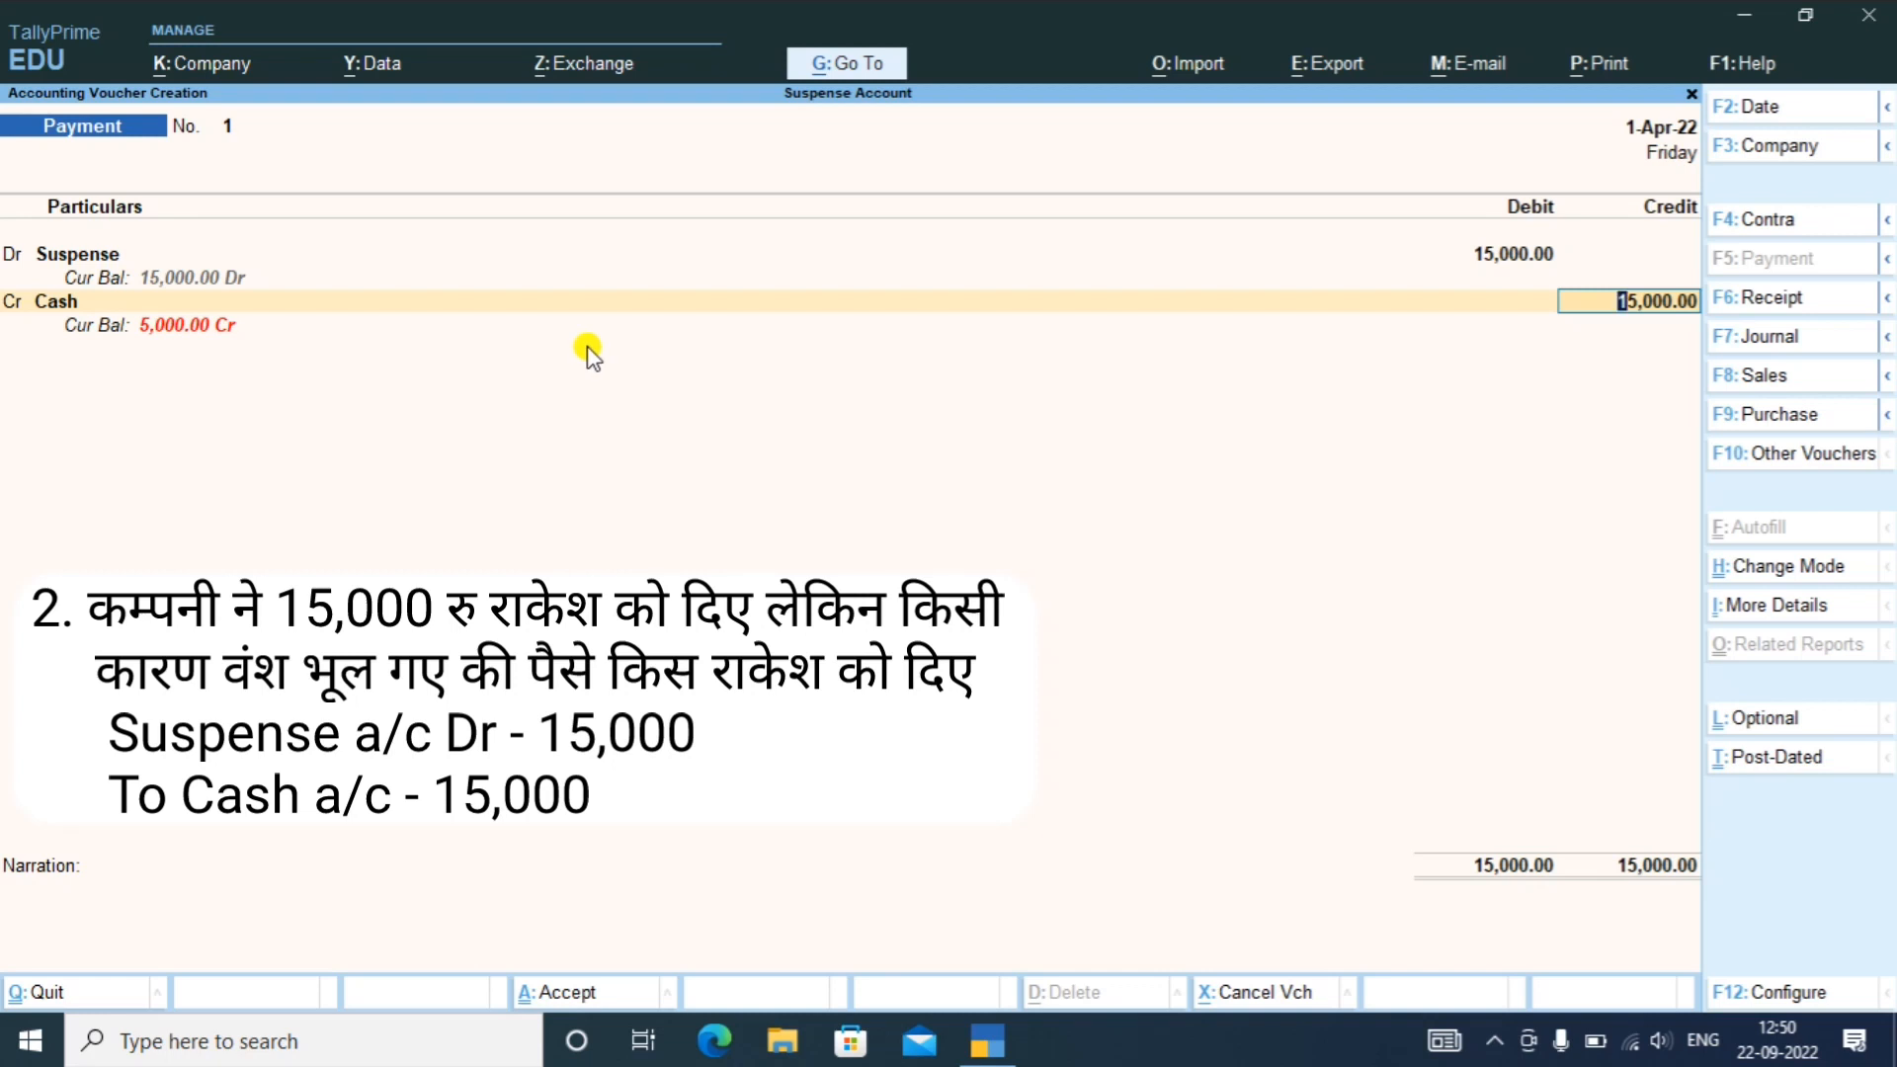
key("Return")
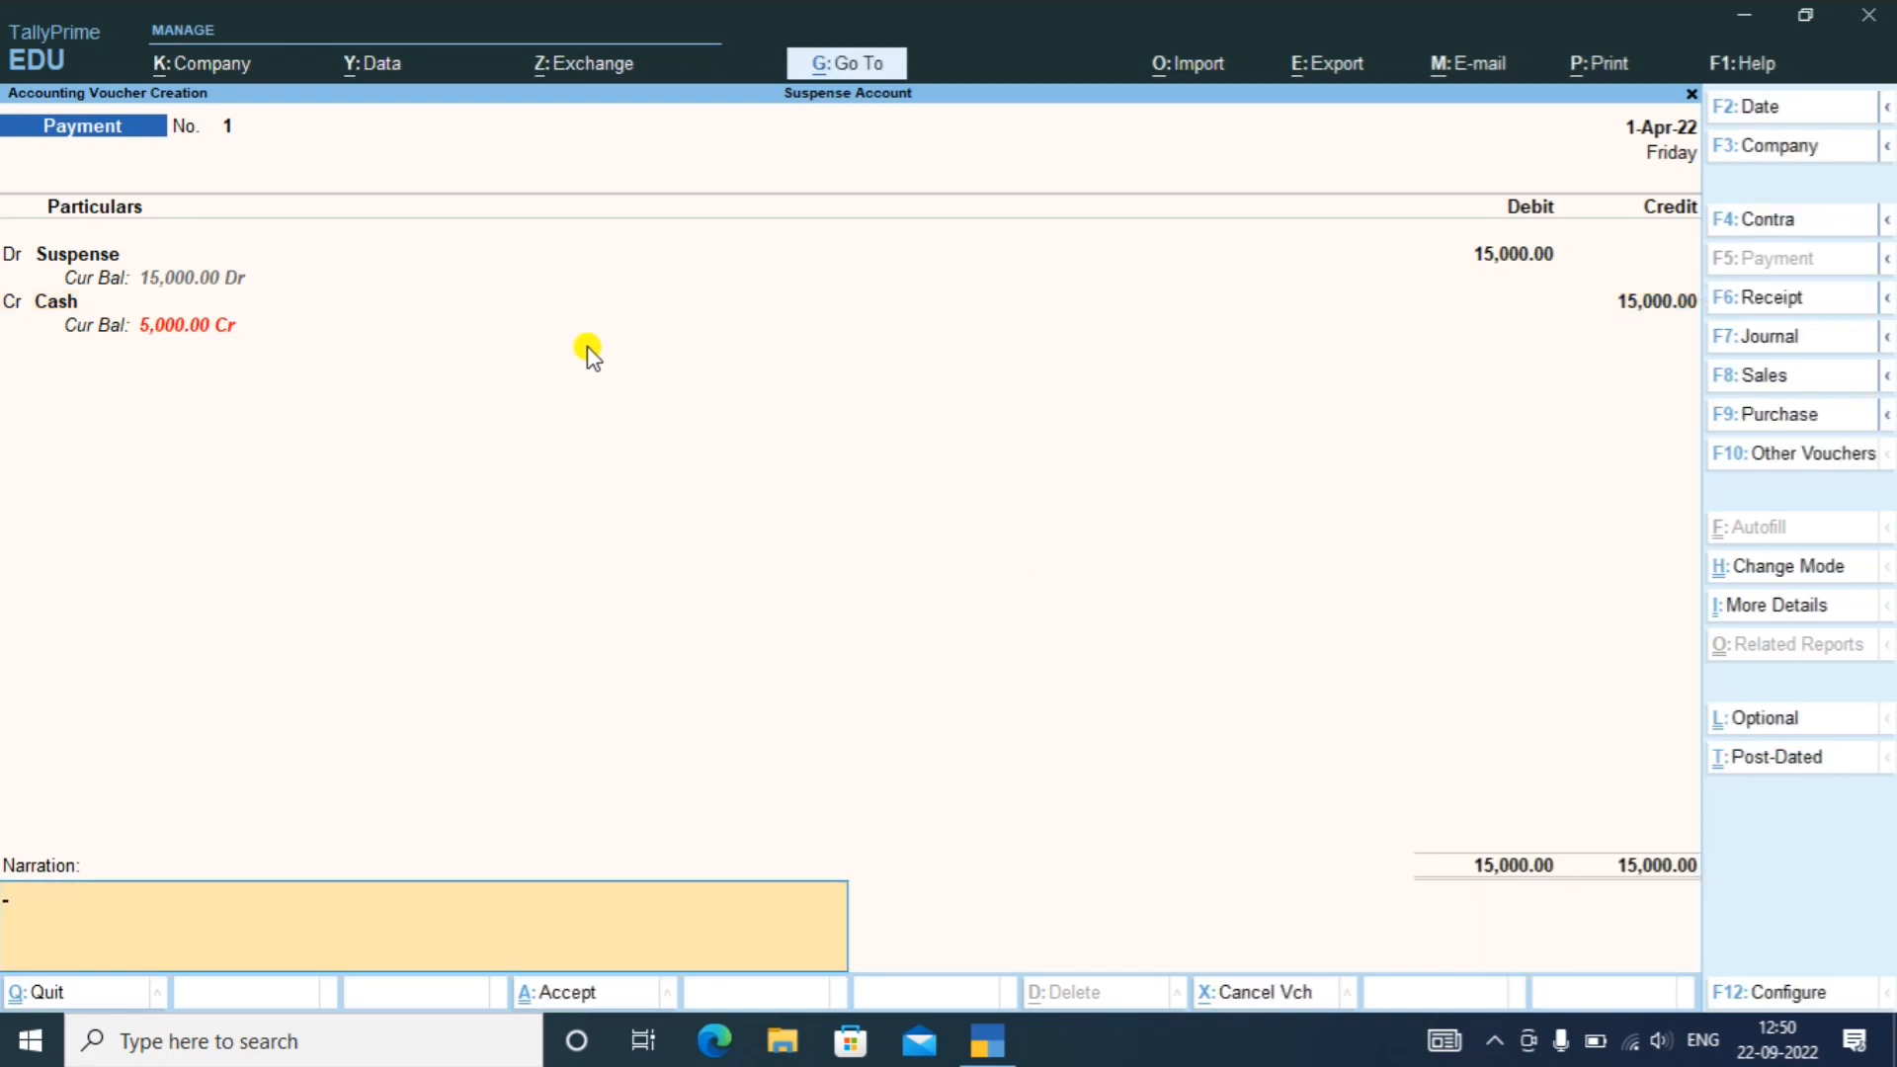
key("Return")
key("Return")
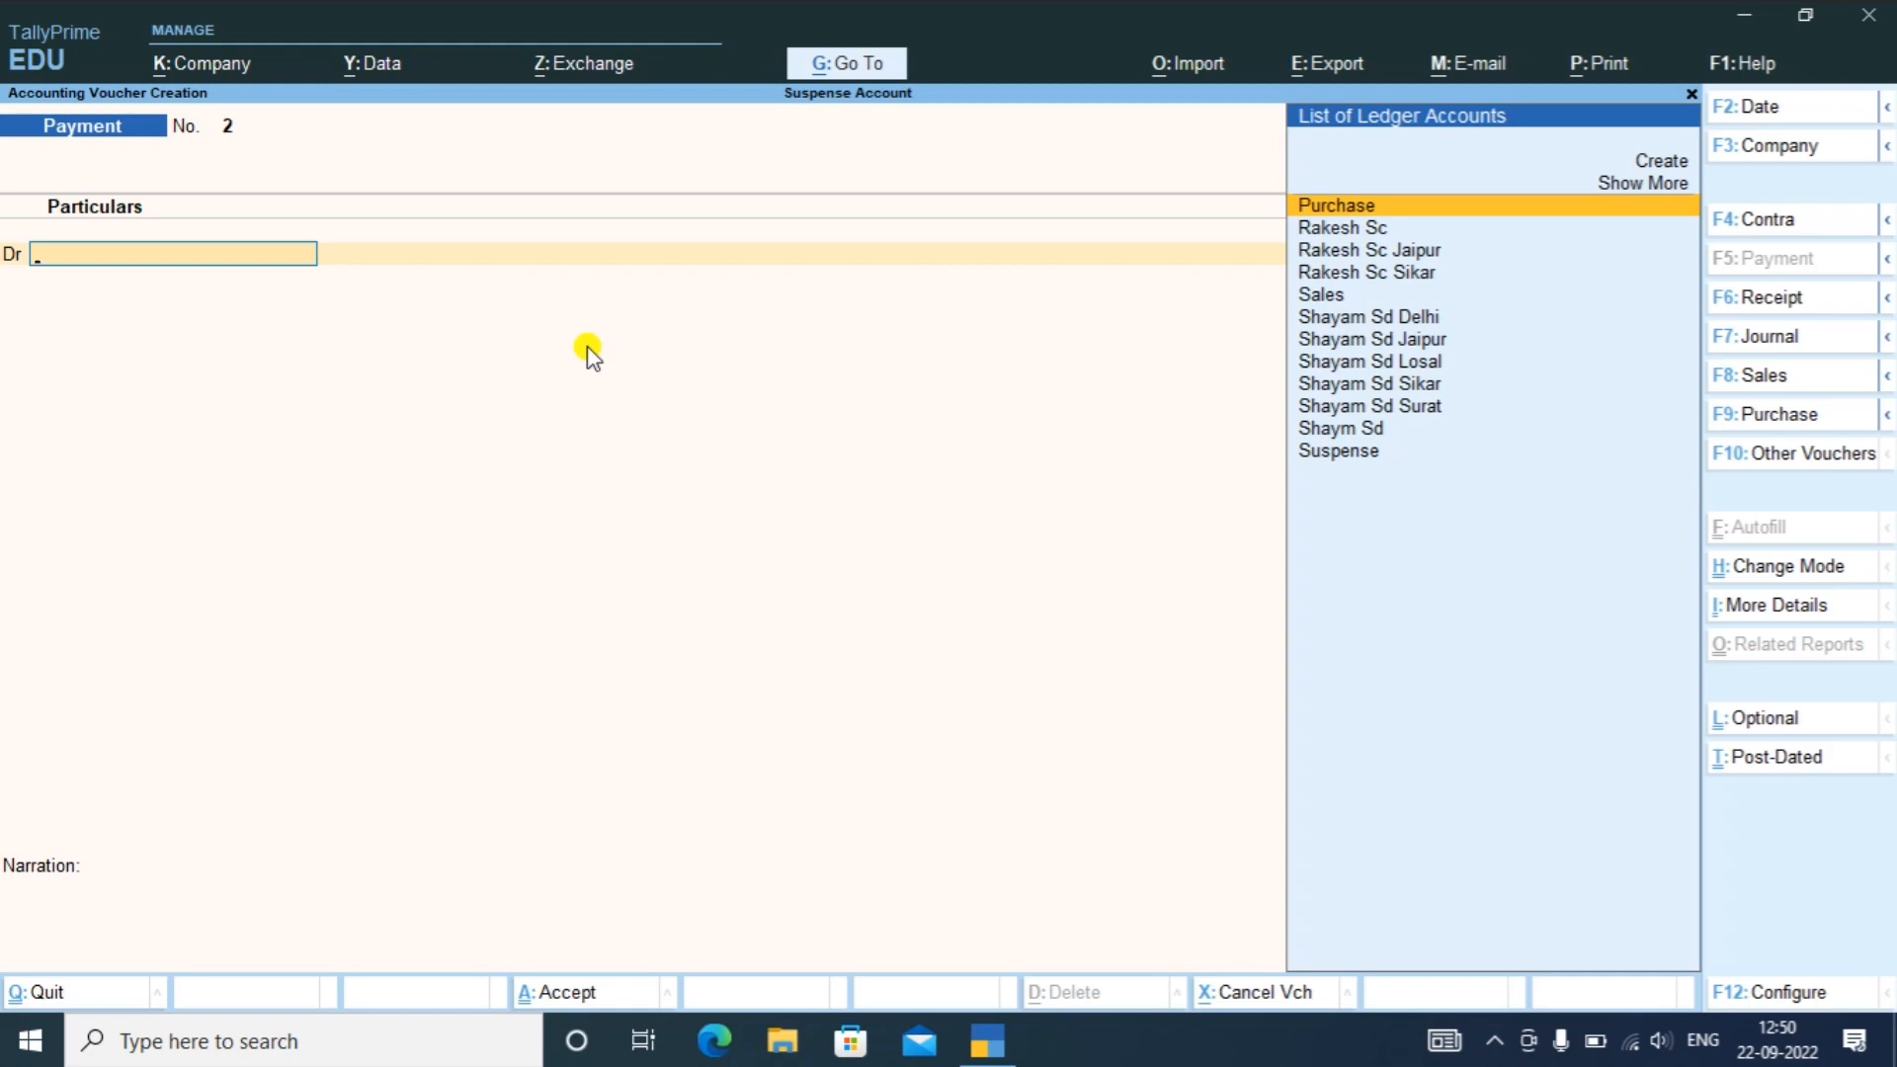
- Quit voucher entry and open the 15,000 Suspense payment voucher from the Day Book for alteration
key("Escape")
key("y")
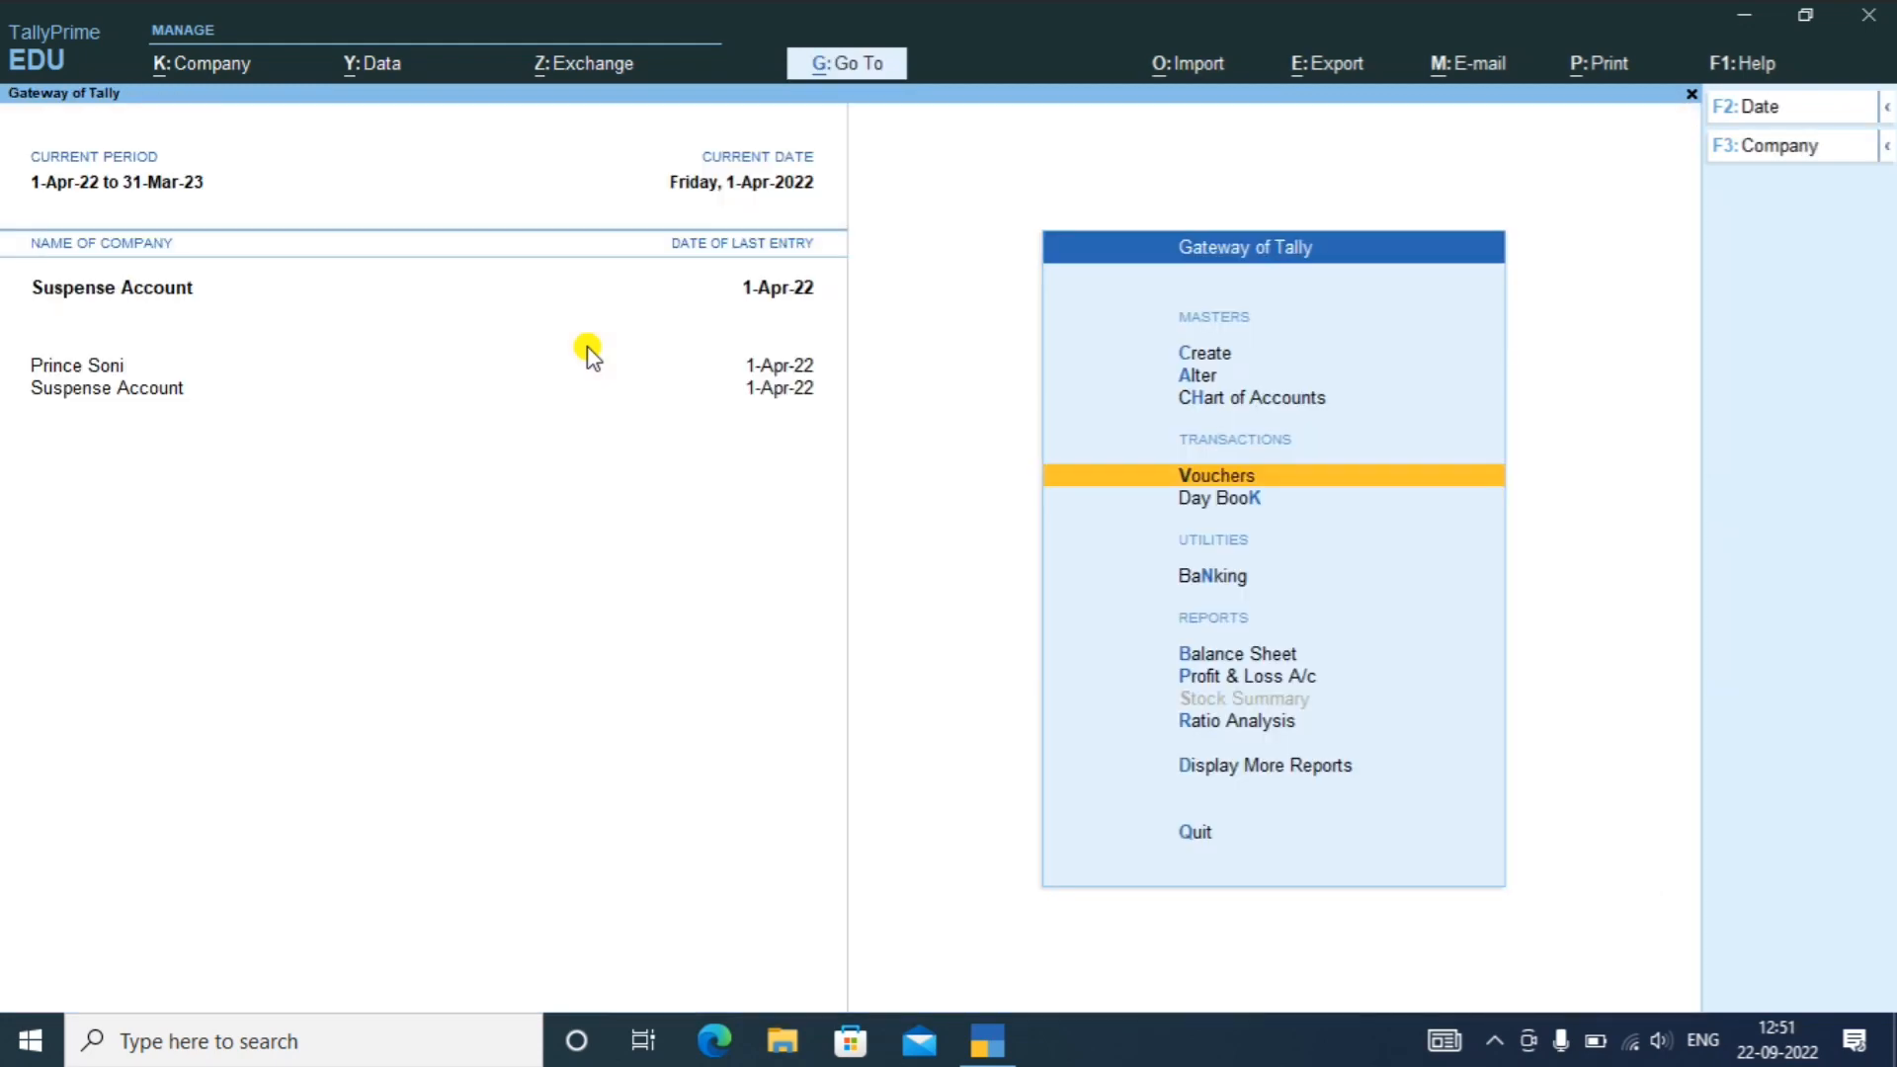
key("Down")
key("Return")
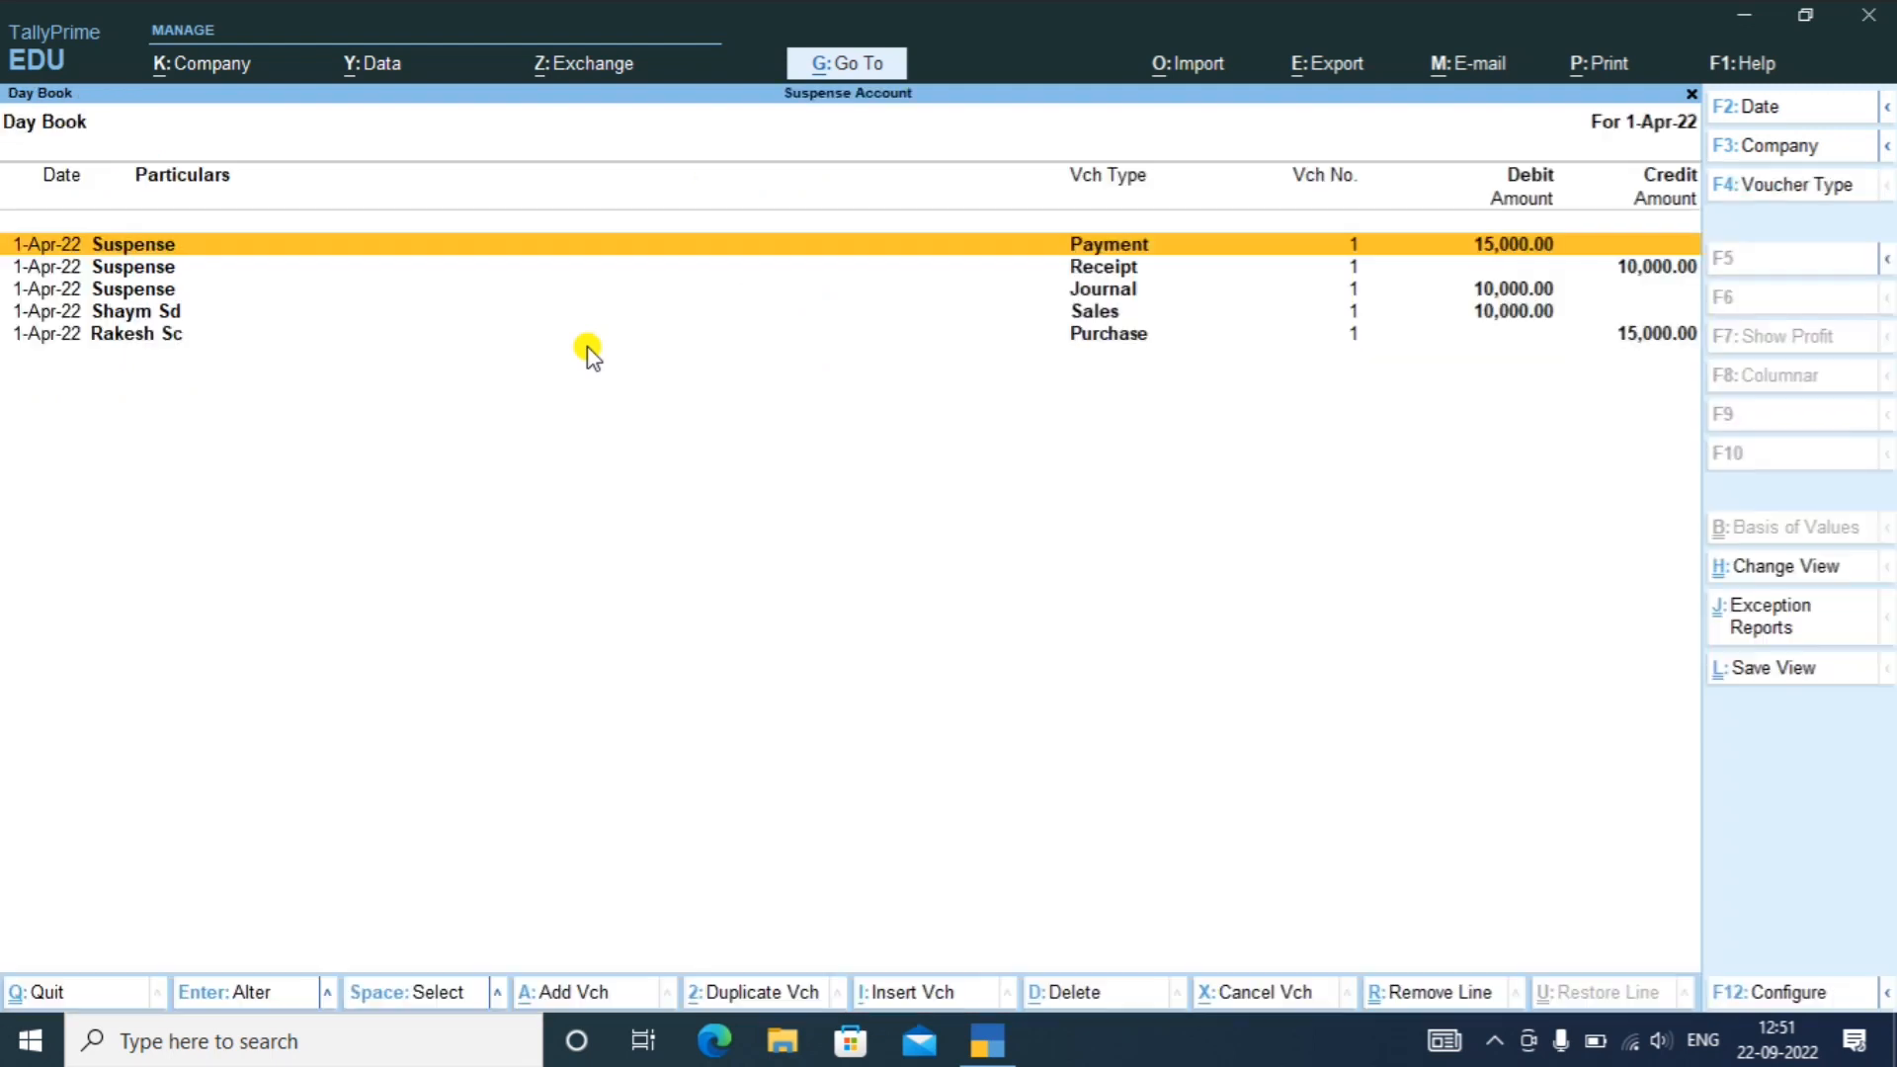
key("Down")
key("Up")
key("Return")
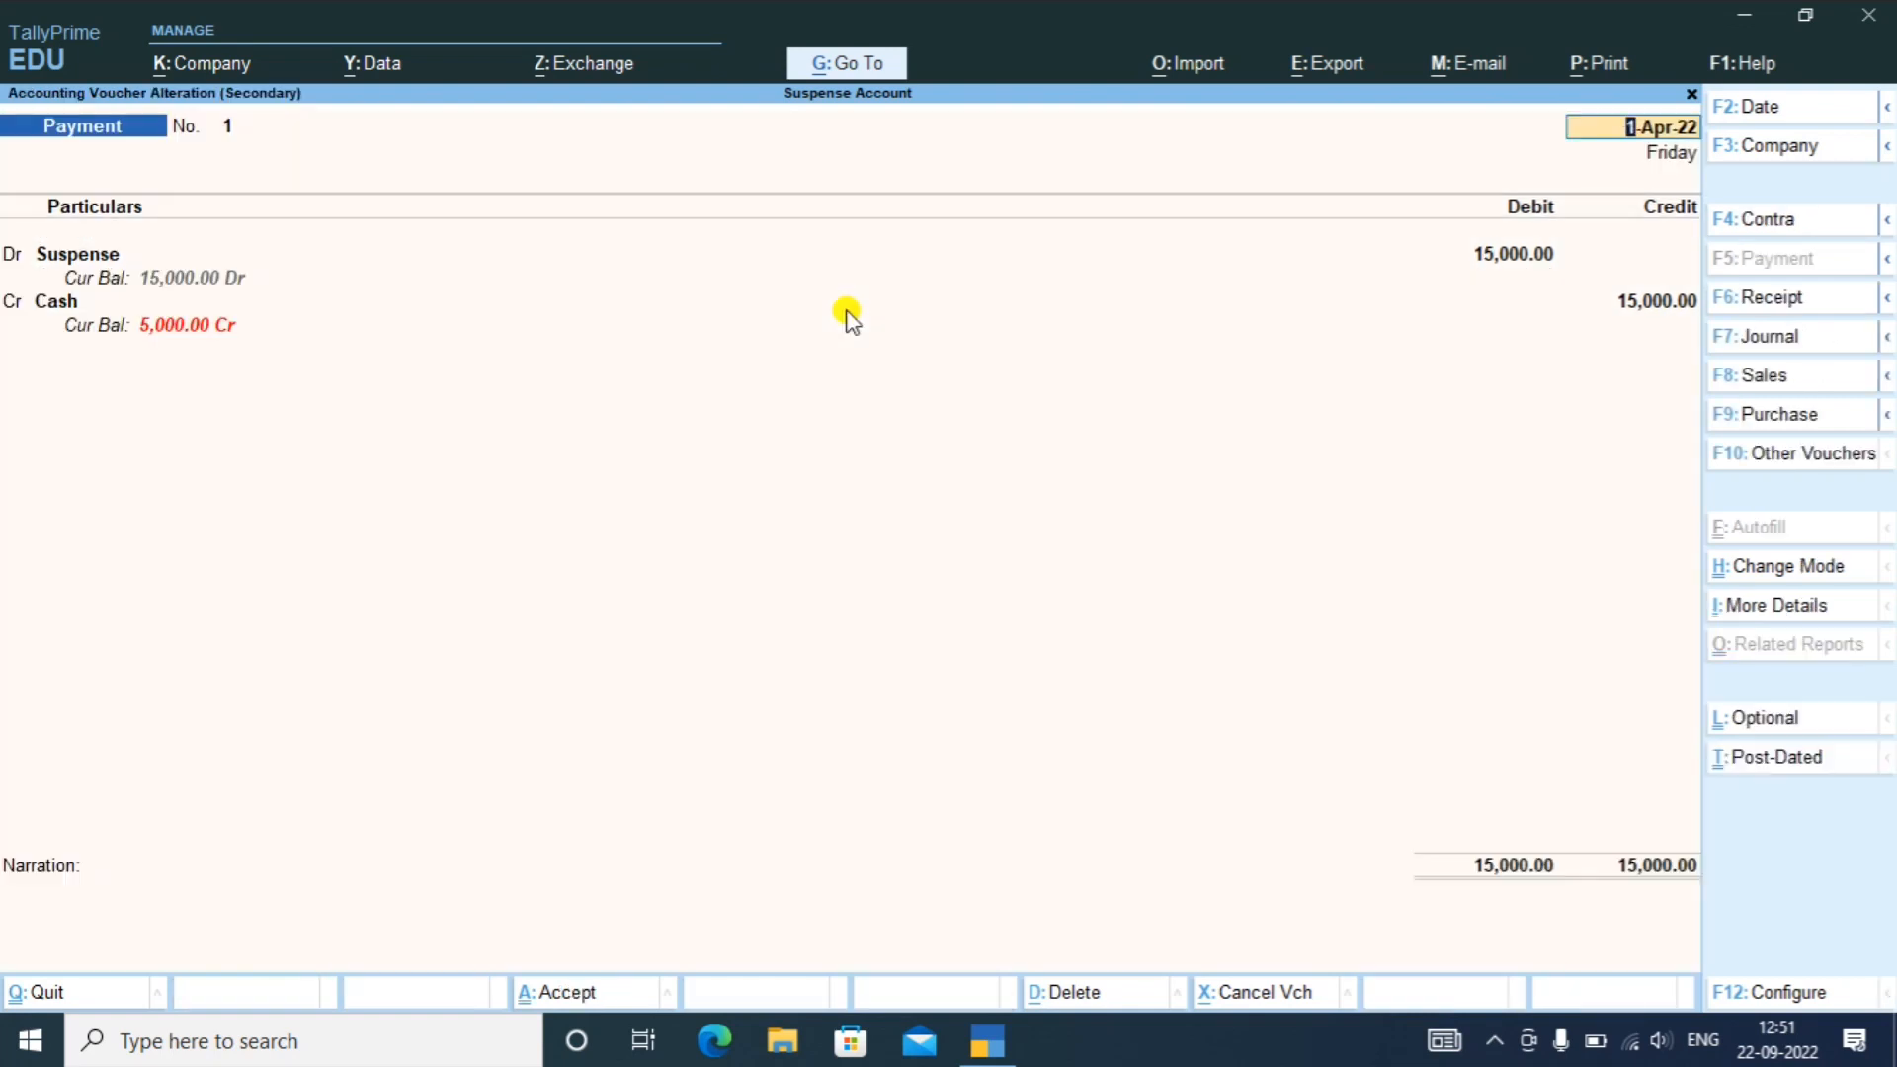
- Change the payment voucher's debit ledger to the Jaipur sundry creditor (Sc) and save the voucher
key("Return")
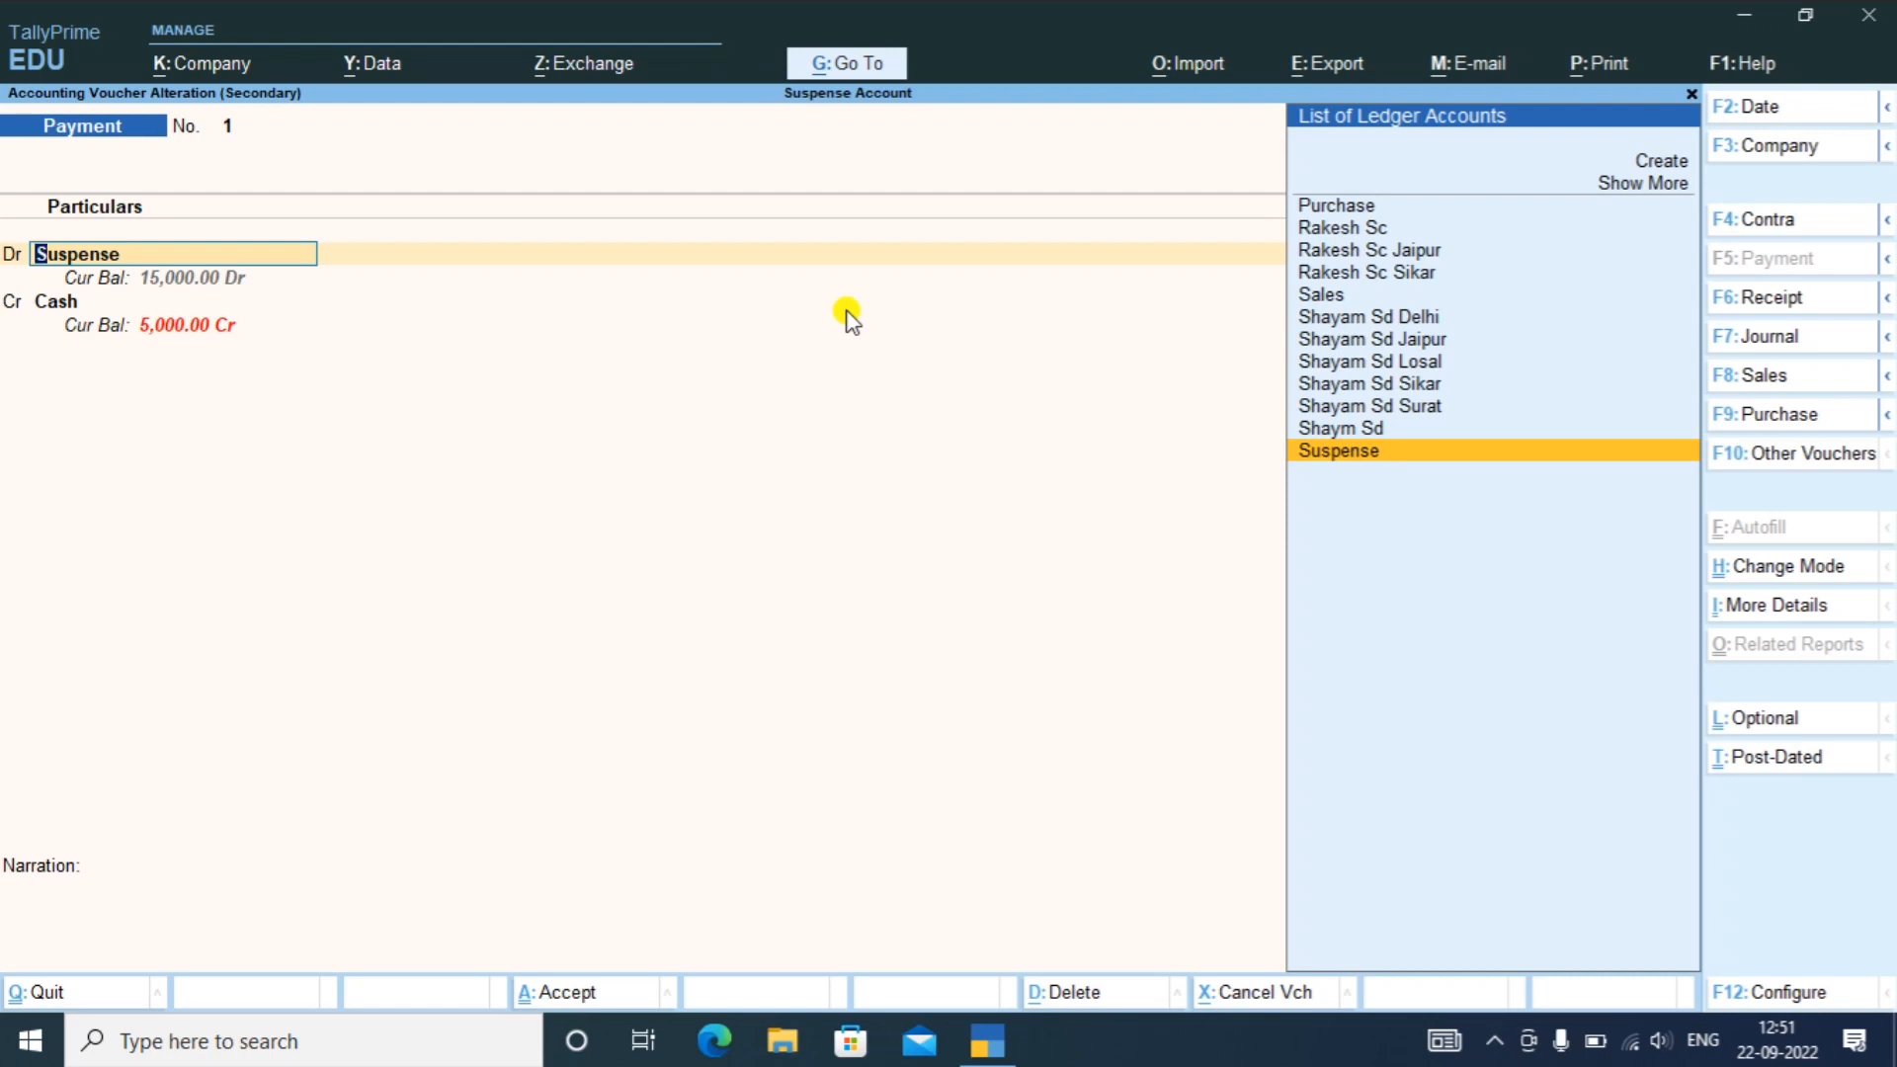
key("Up")
key("Up")
key("Up")
key("Up")
key("Up")
key("Up")
key("Up")
key("Up")
key("Up")
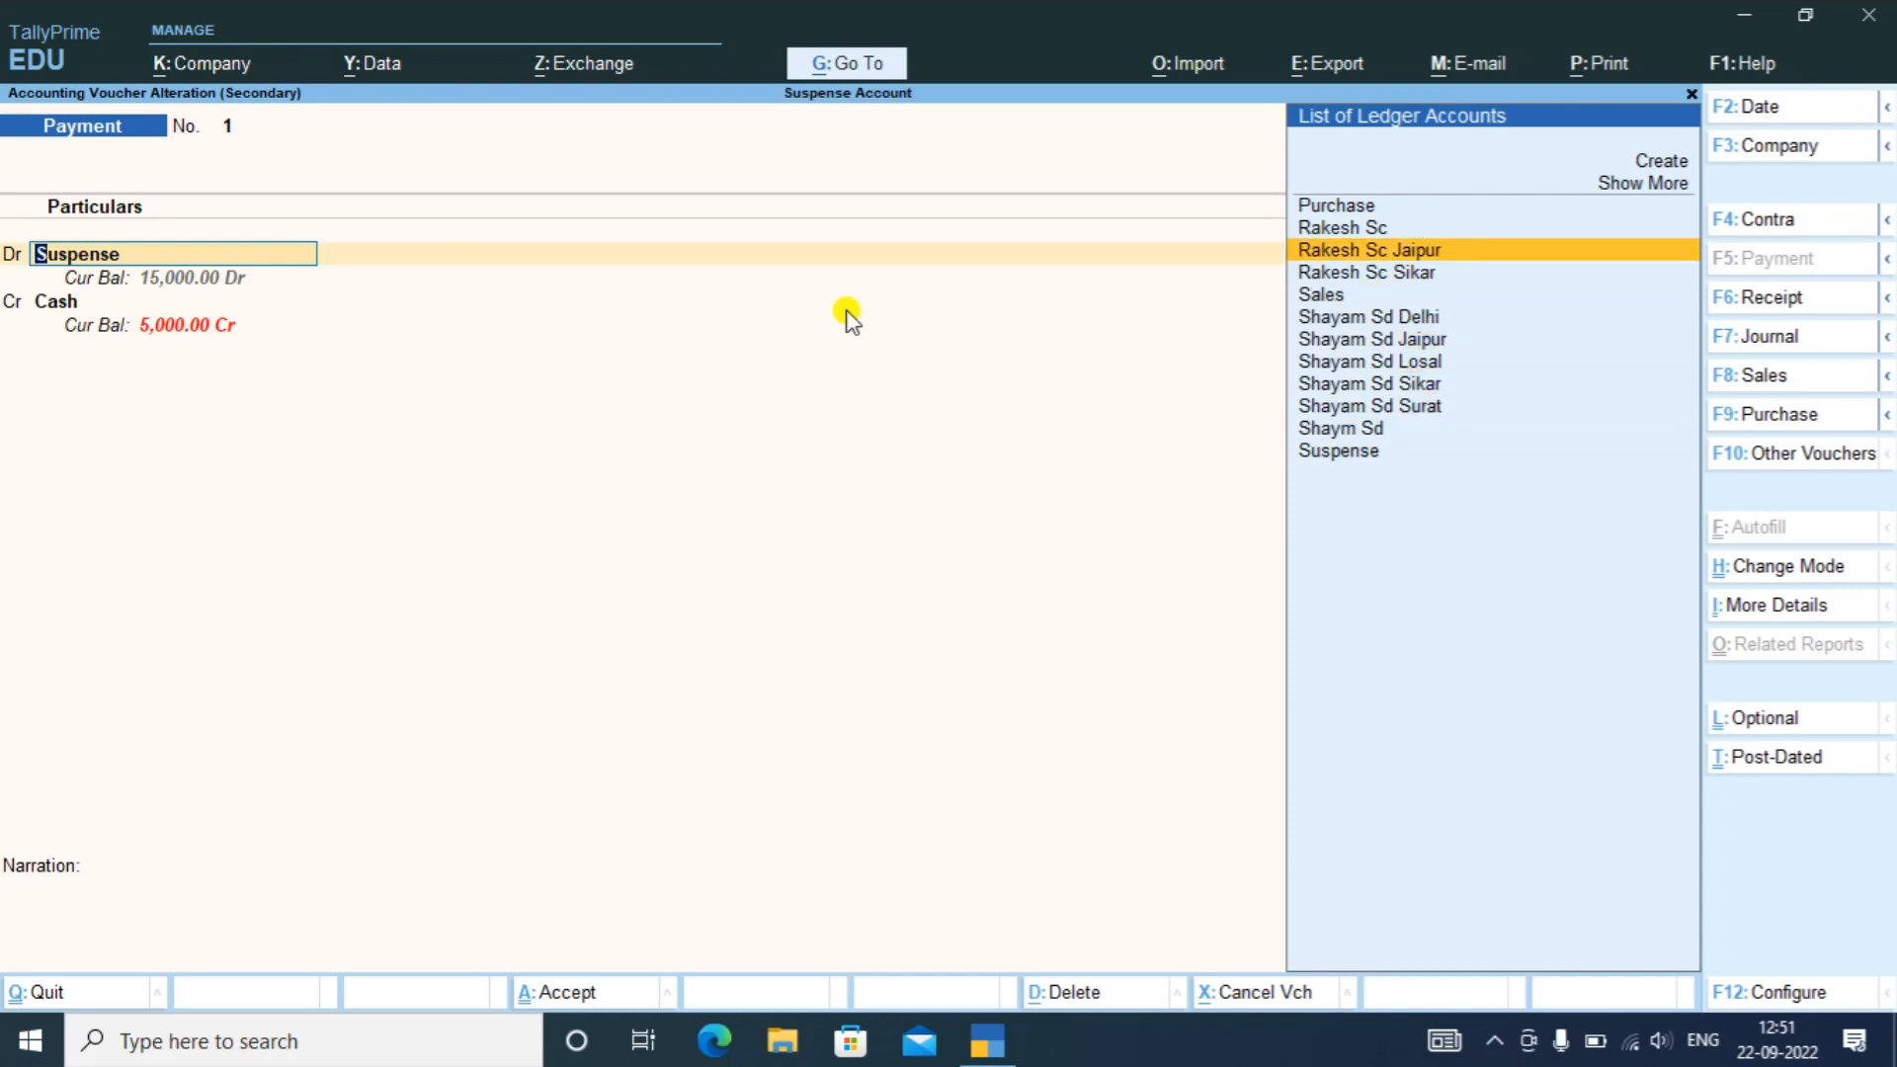
key("Return")
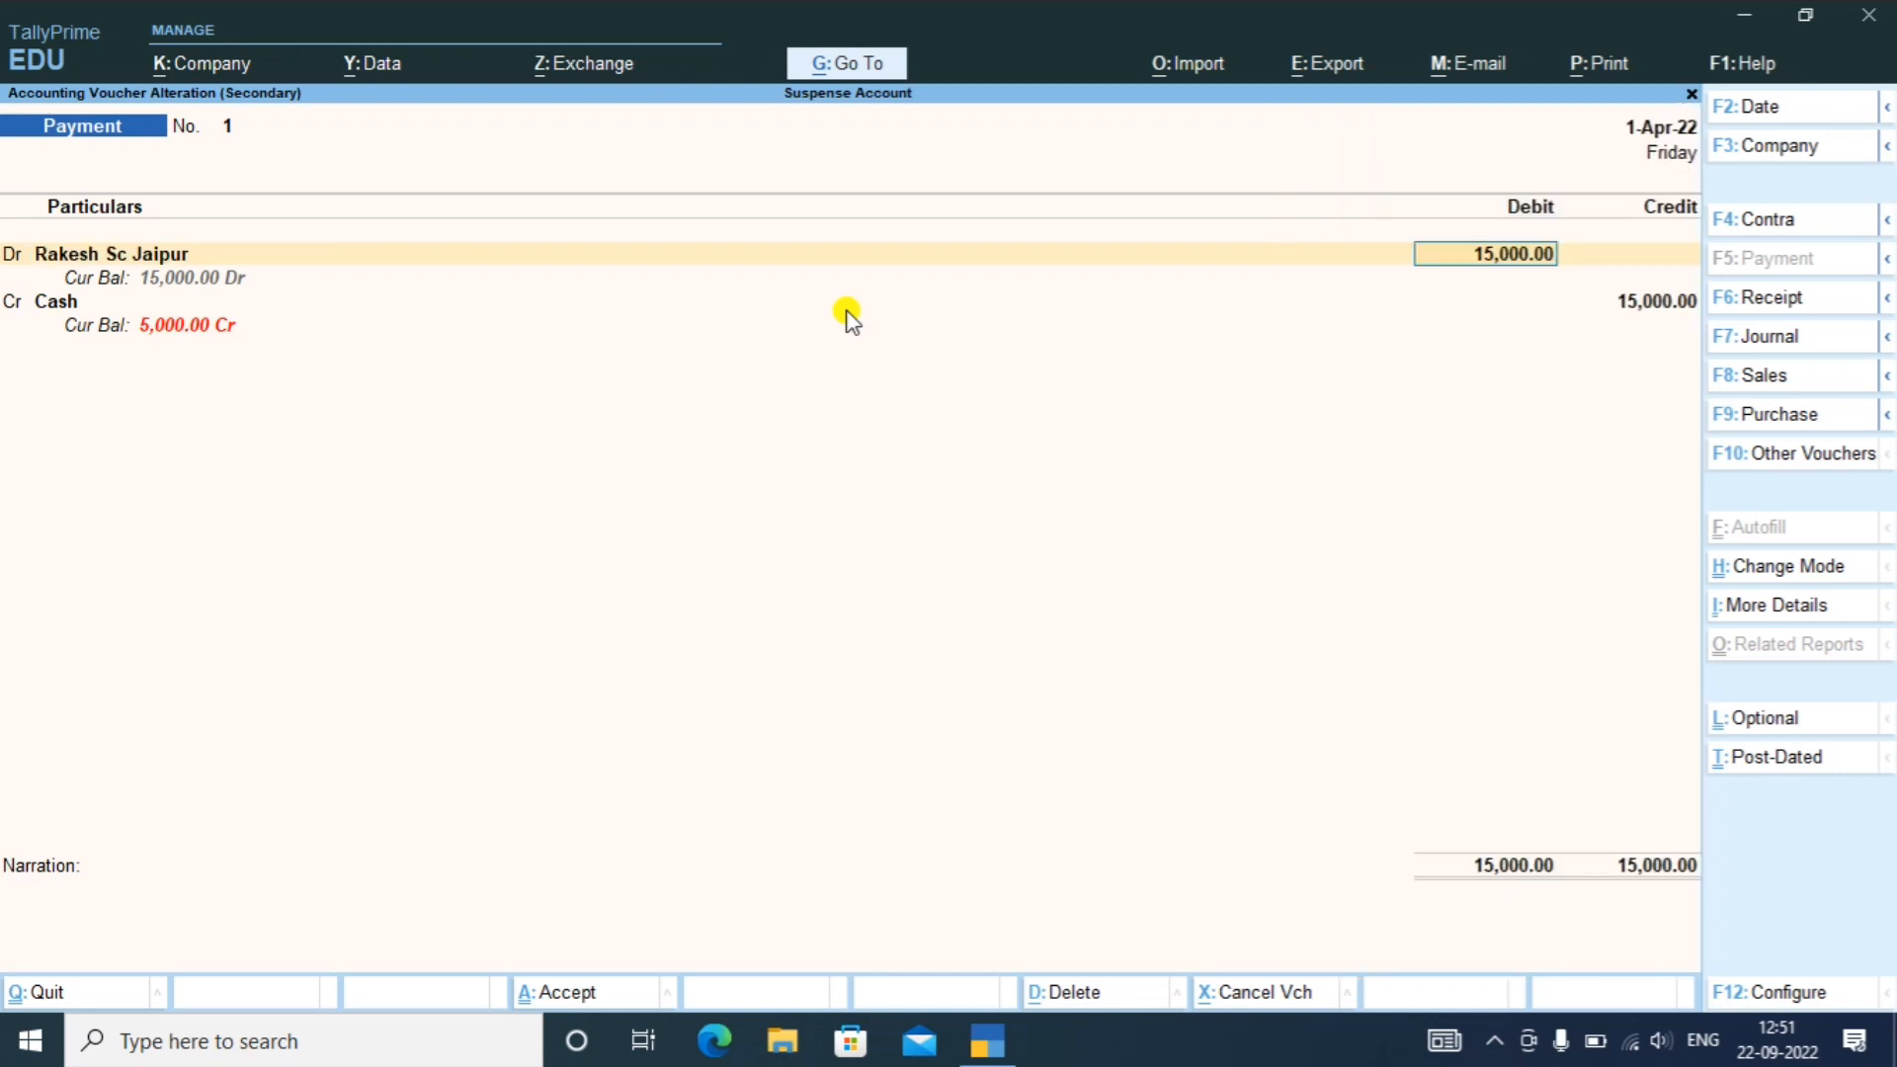
key("ctrl")
key("ctrl+a")
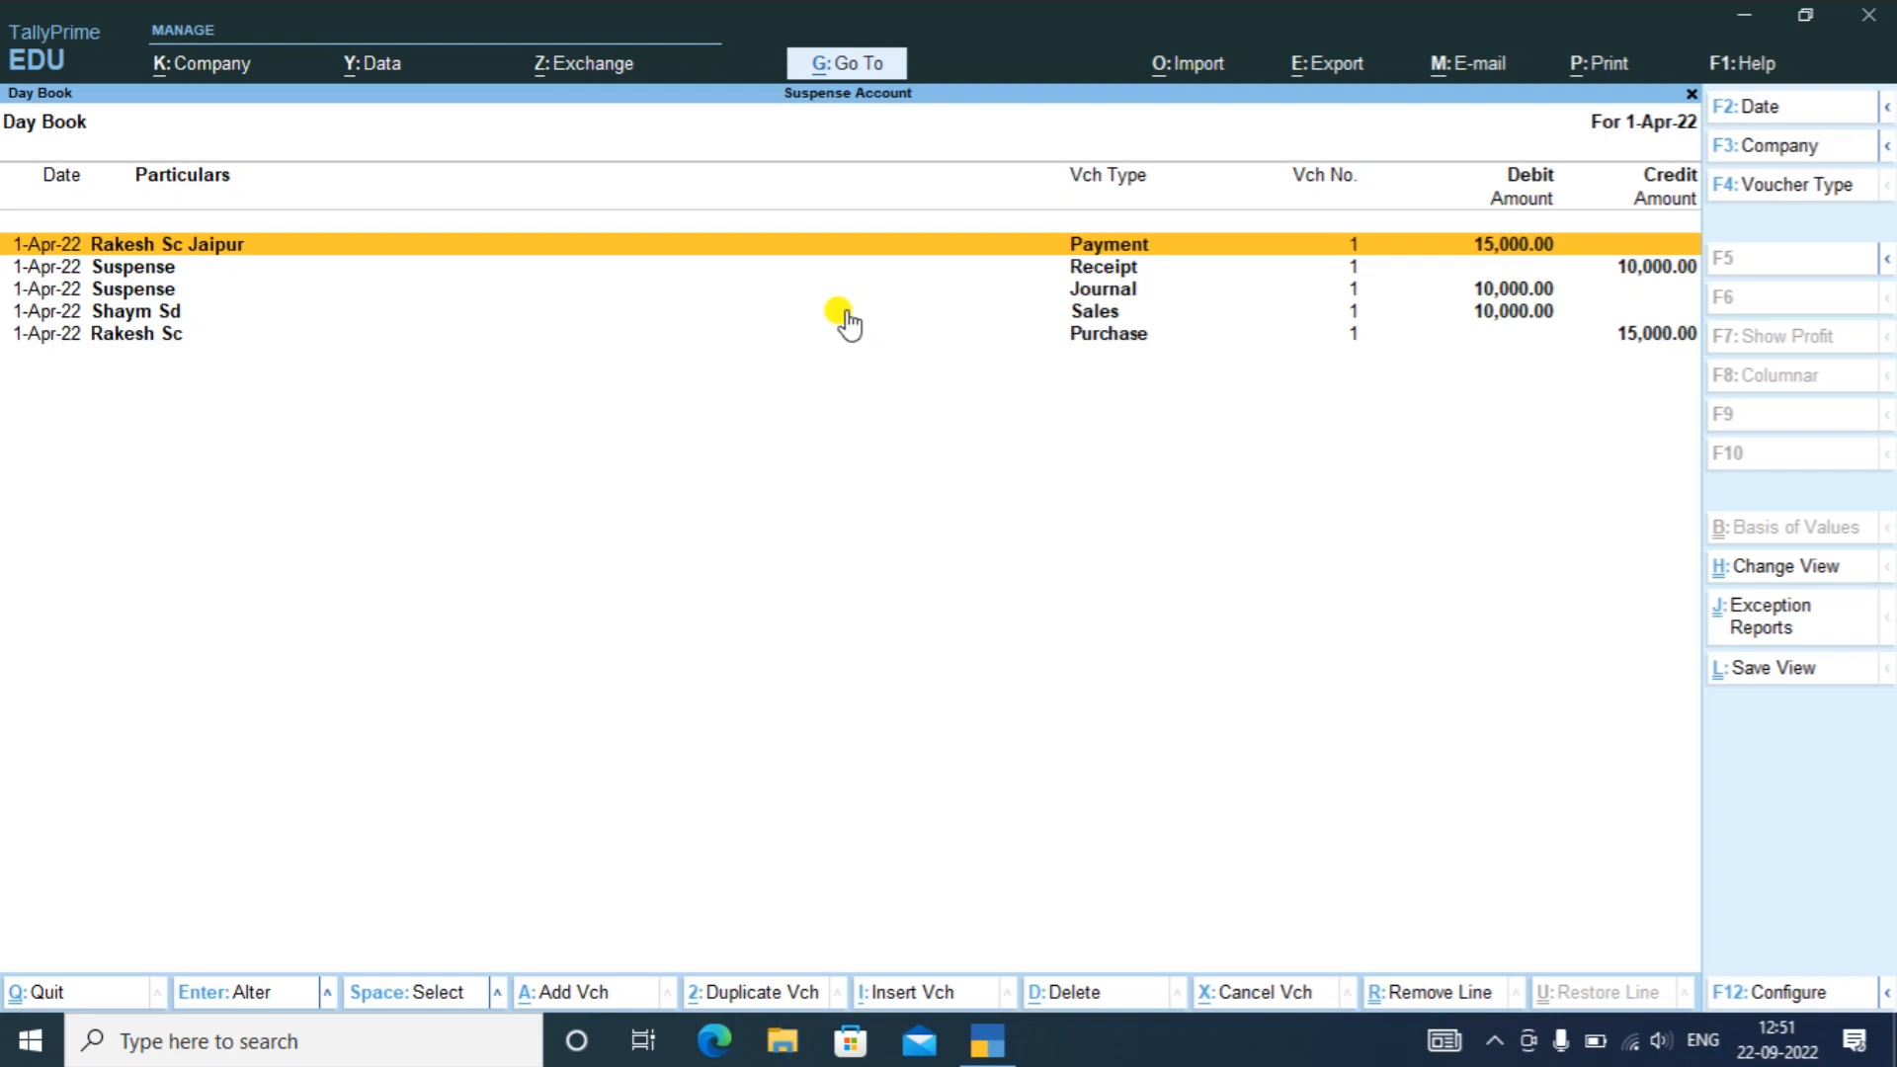
- Reopen the payment voucher, set its debit ledger back to Suspense, and save it
key("Return")
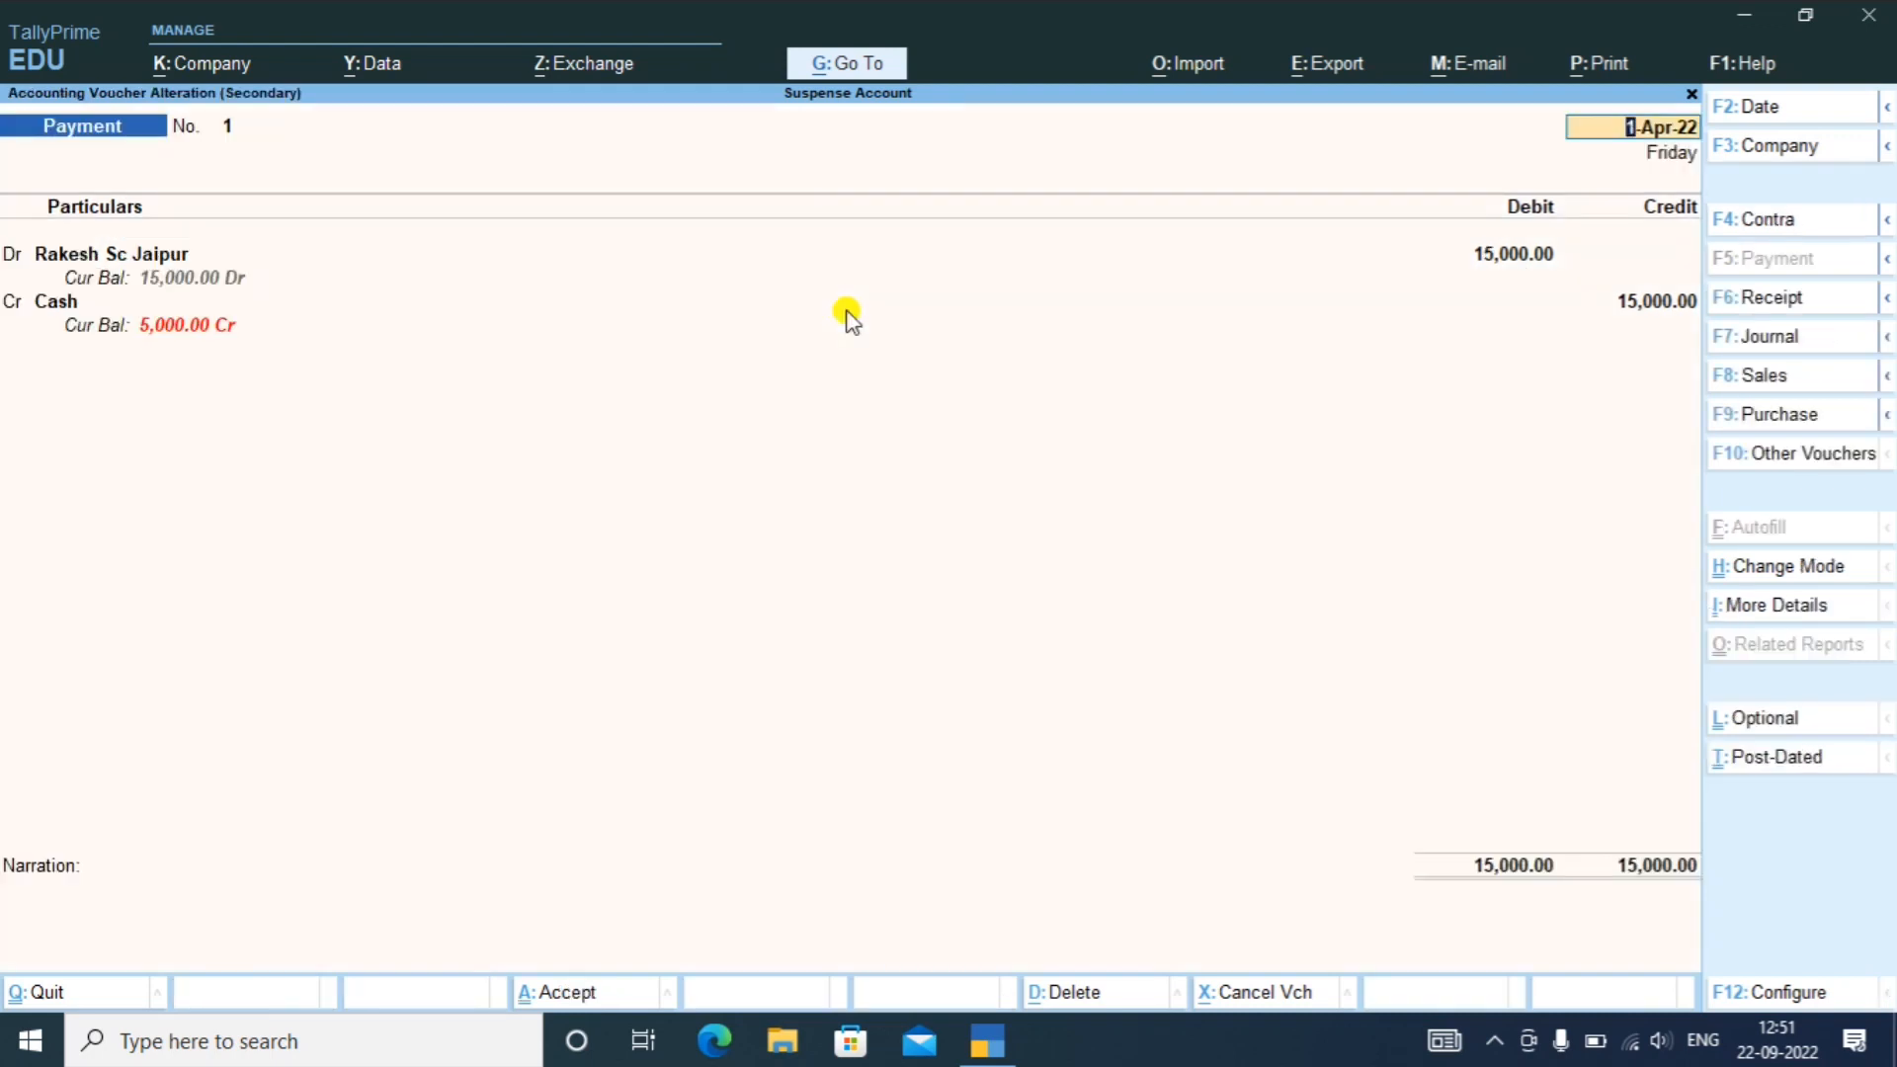
key("Return")
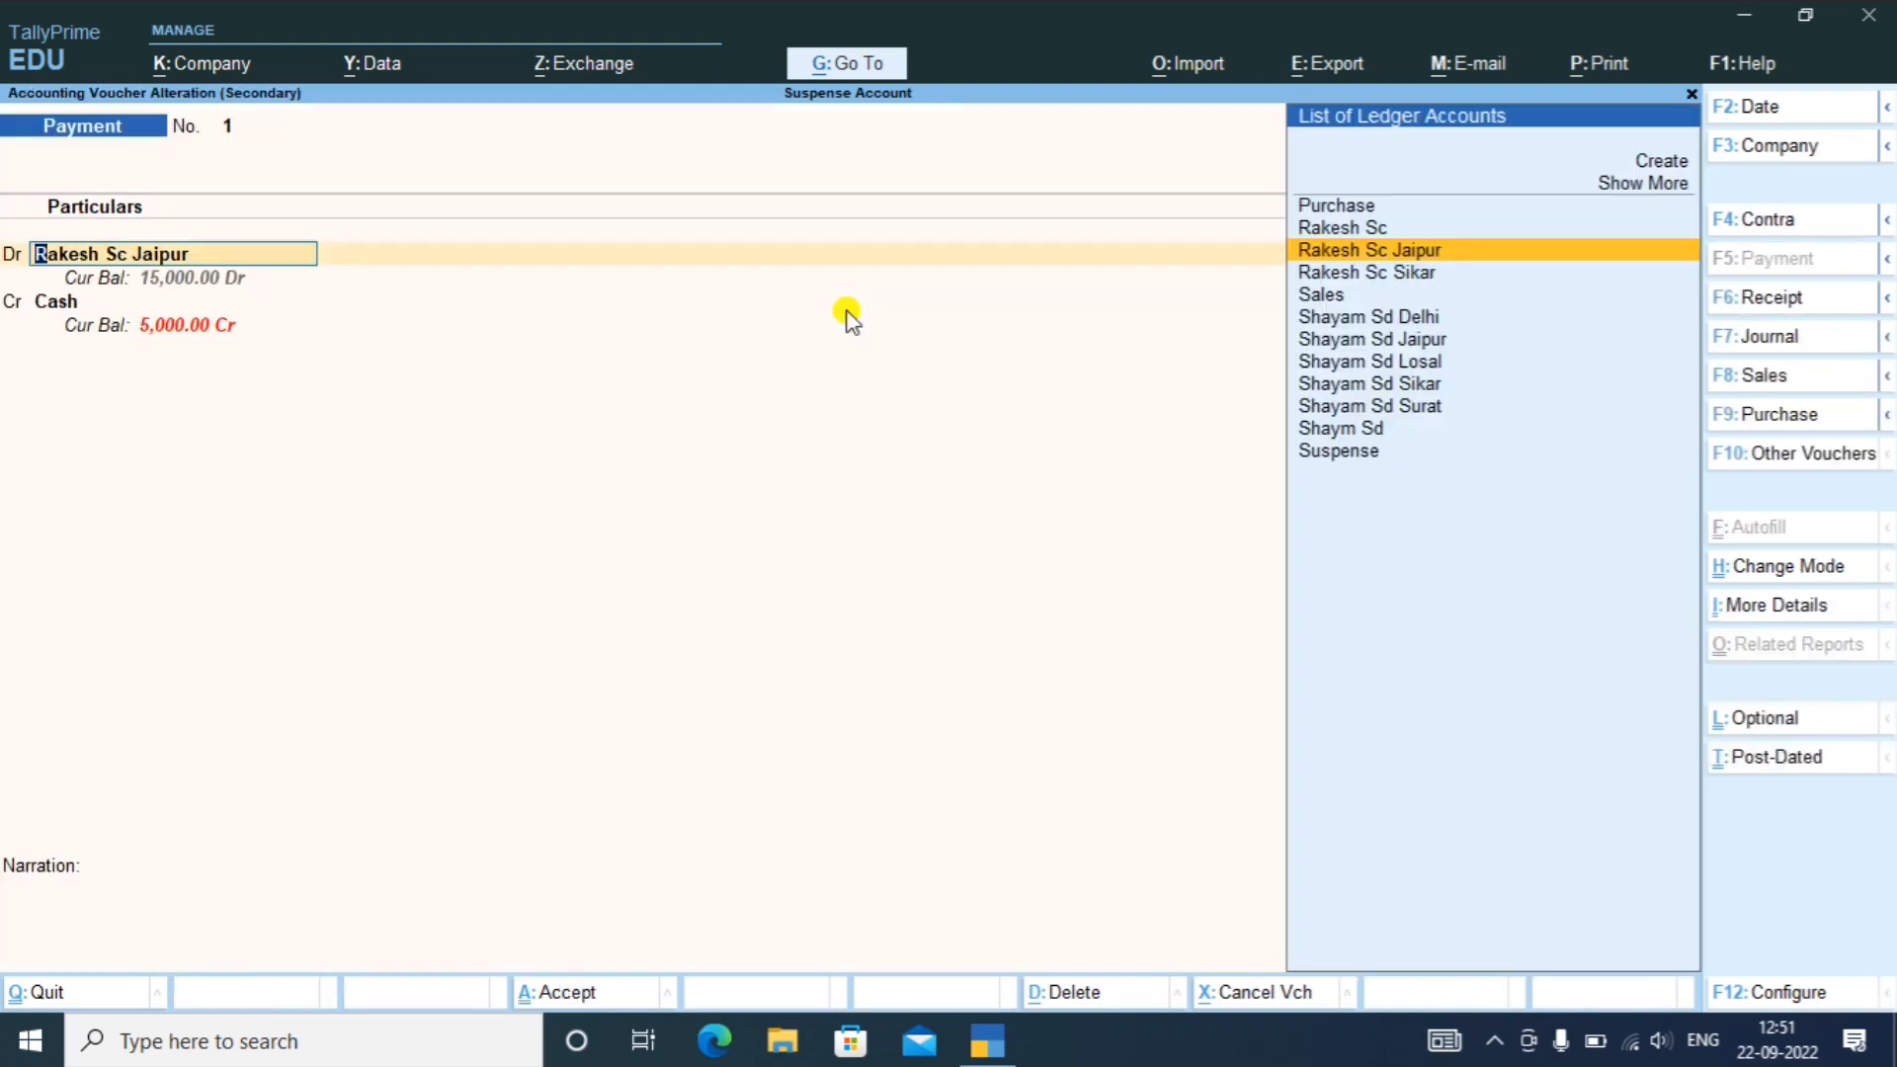
key("Down")
key("Down")
key("Down")
key("Down")
key("Down")
key("Down")
key("Down")
key("Down")
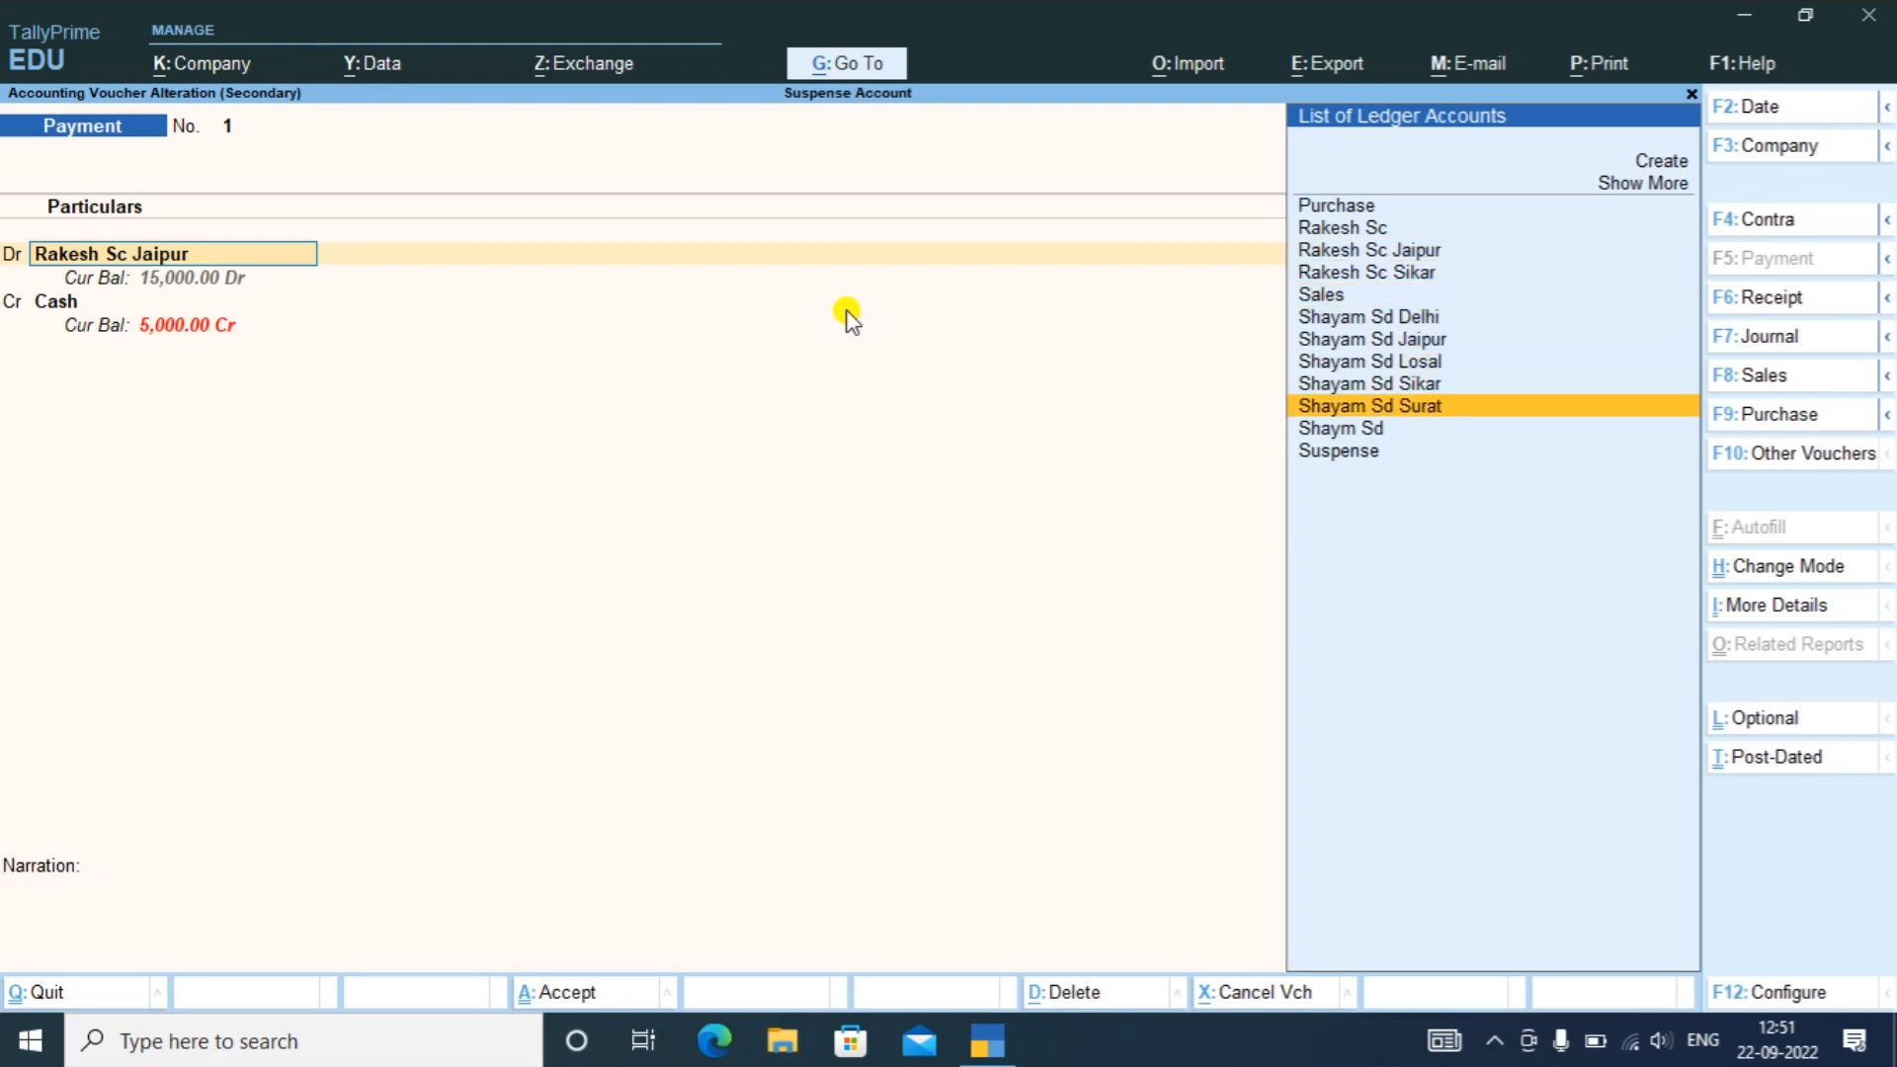
key("Down")
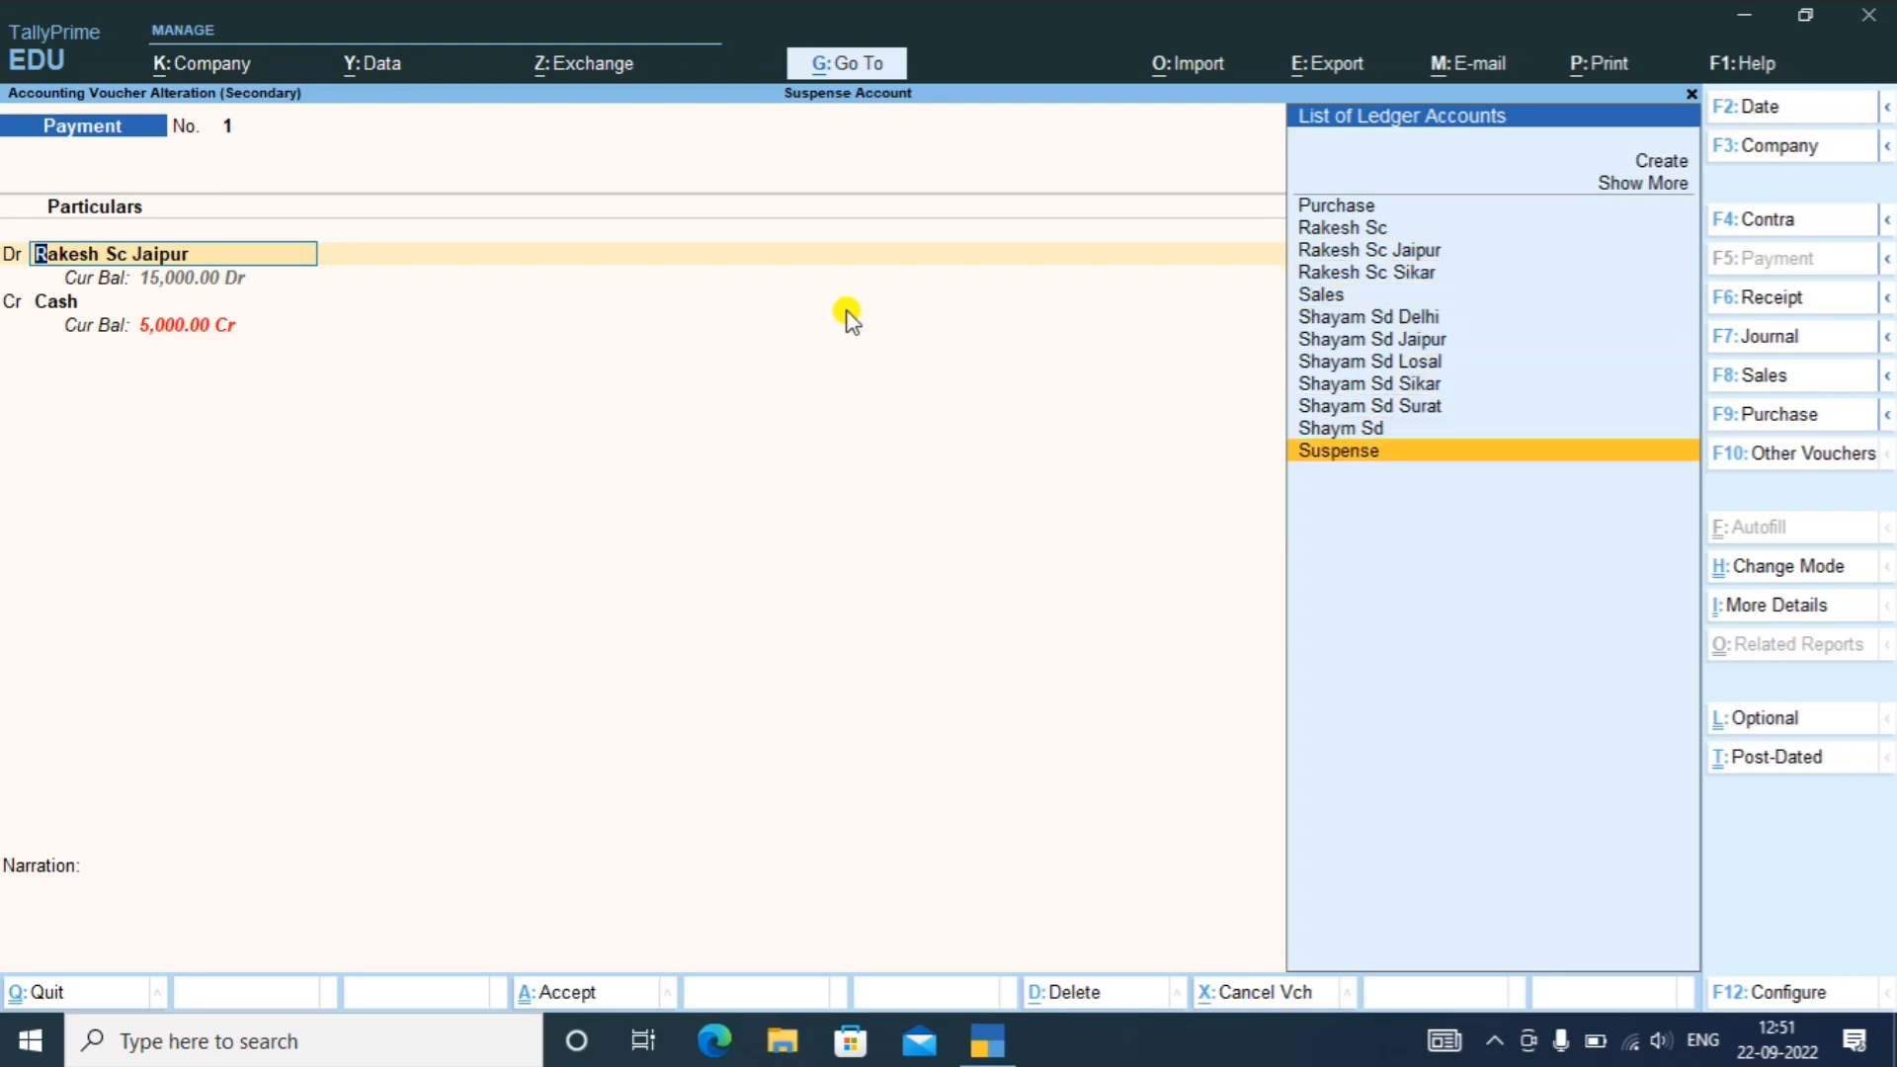
key("Return")
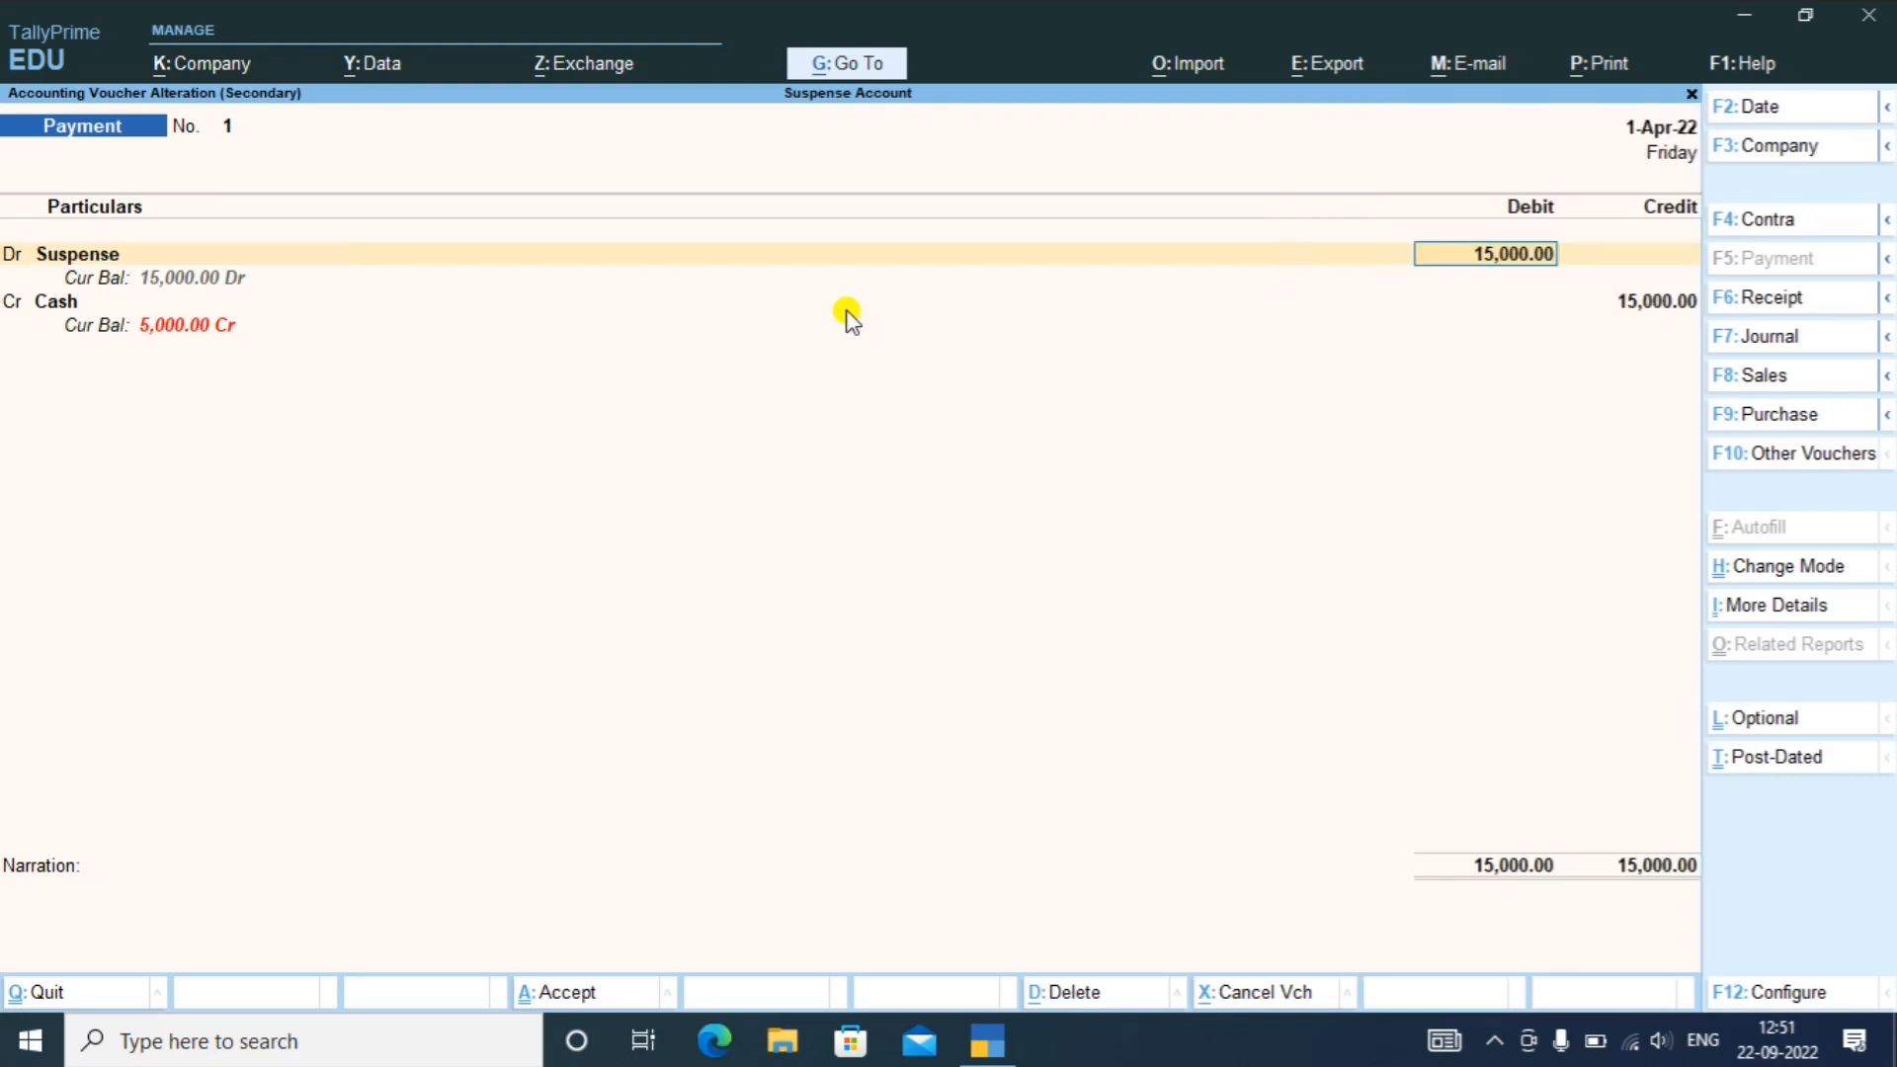
key("ctrl+a")
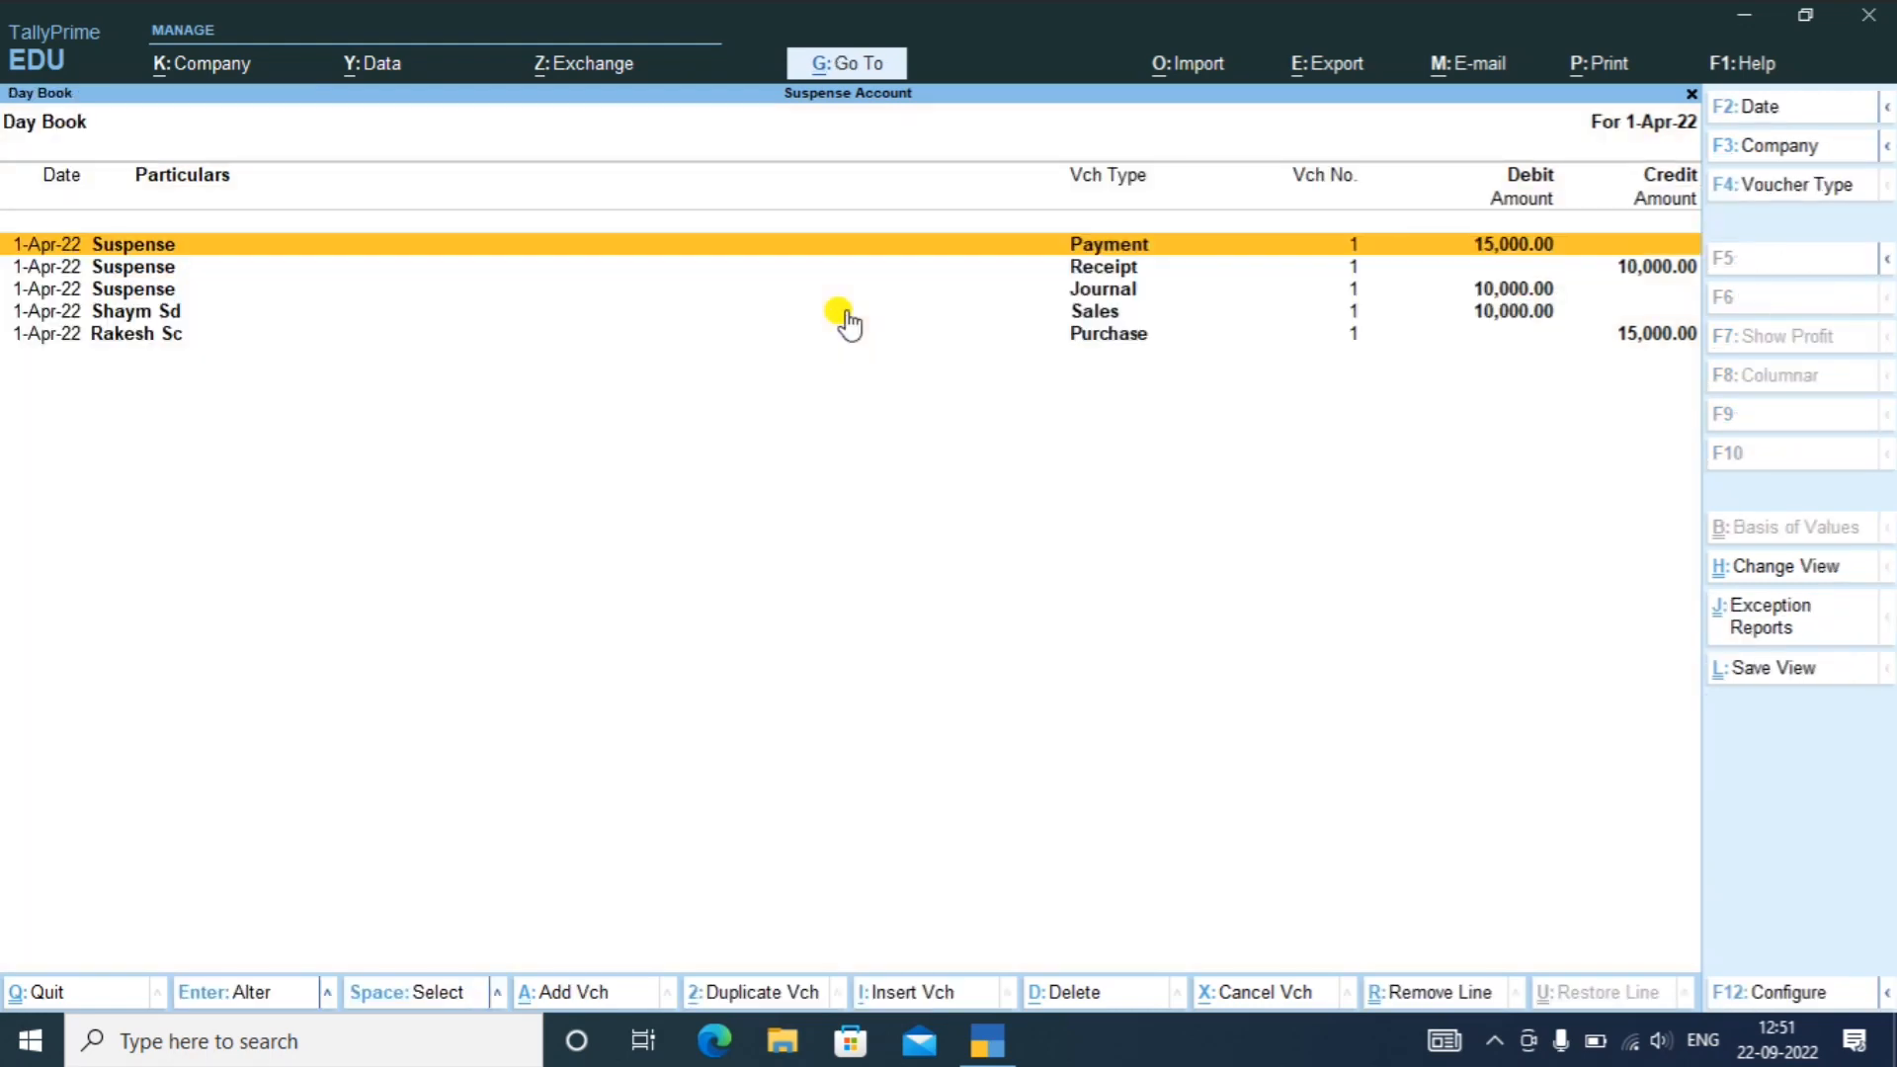
- Leave the Day Book and start a new journal voucher
key("Escape")
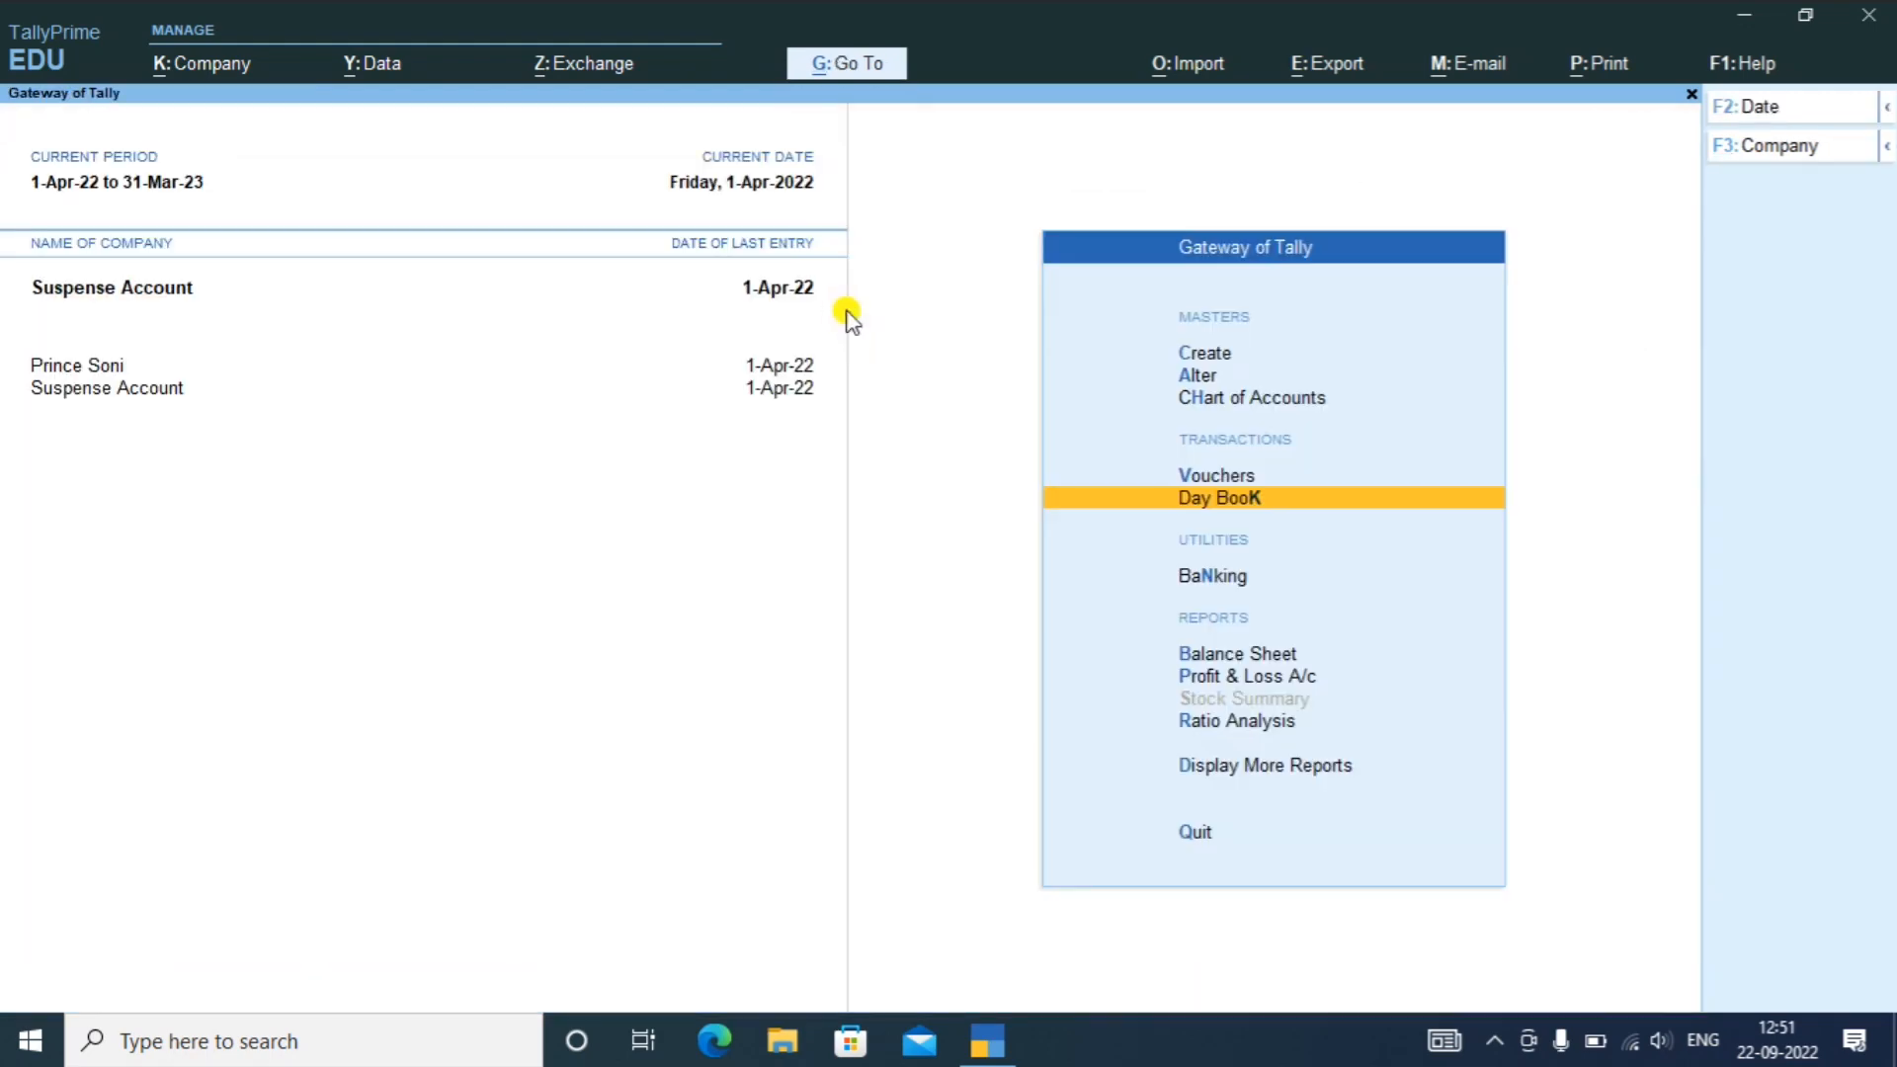
key("Up")
key("Return")
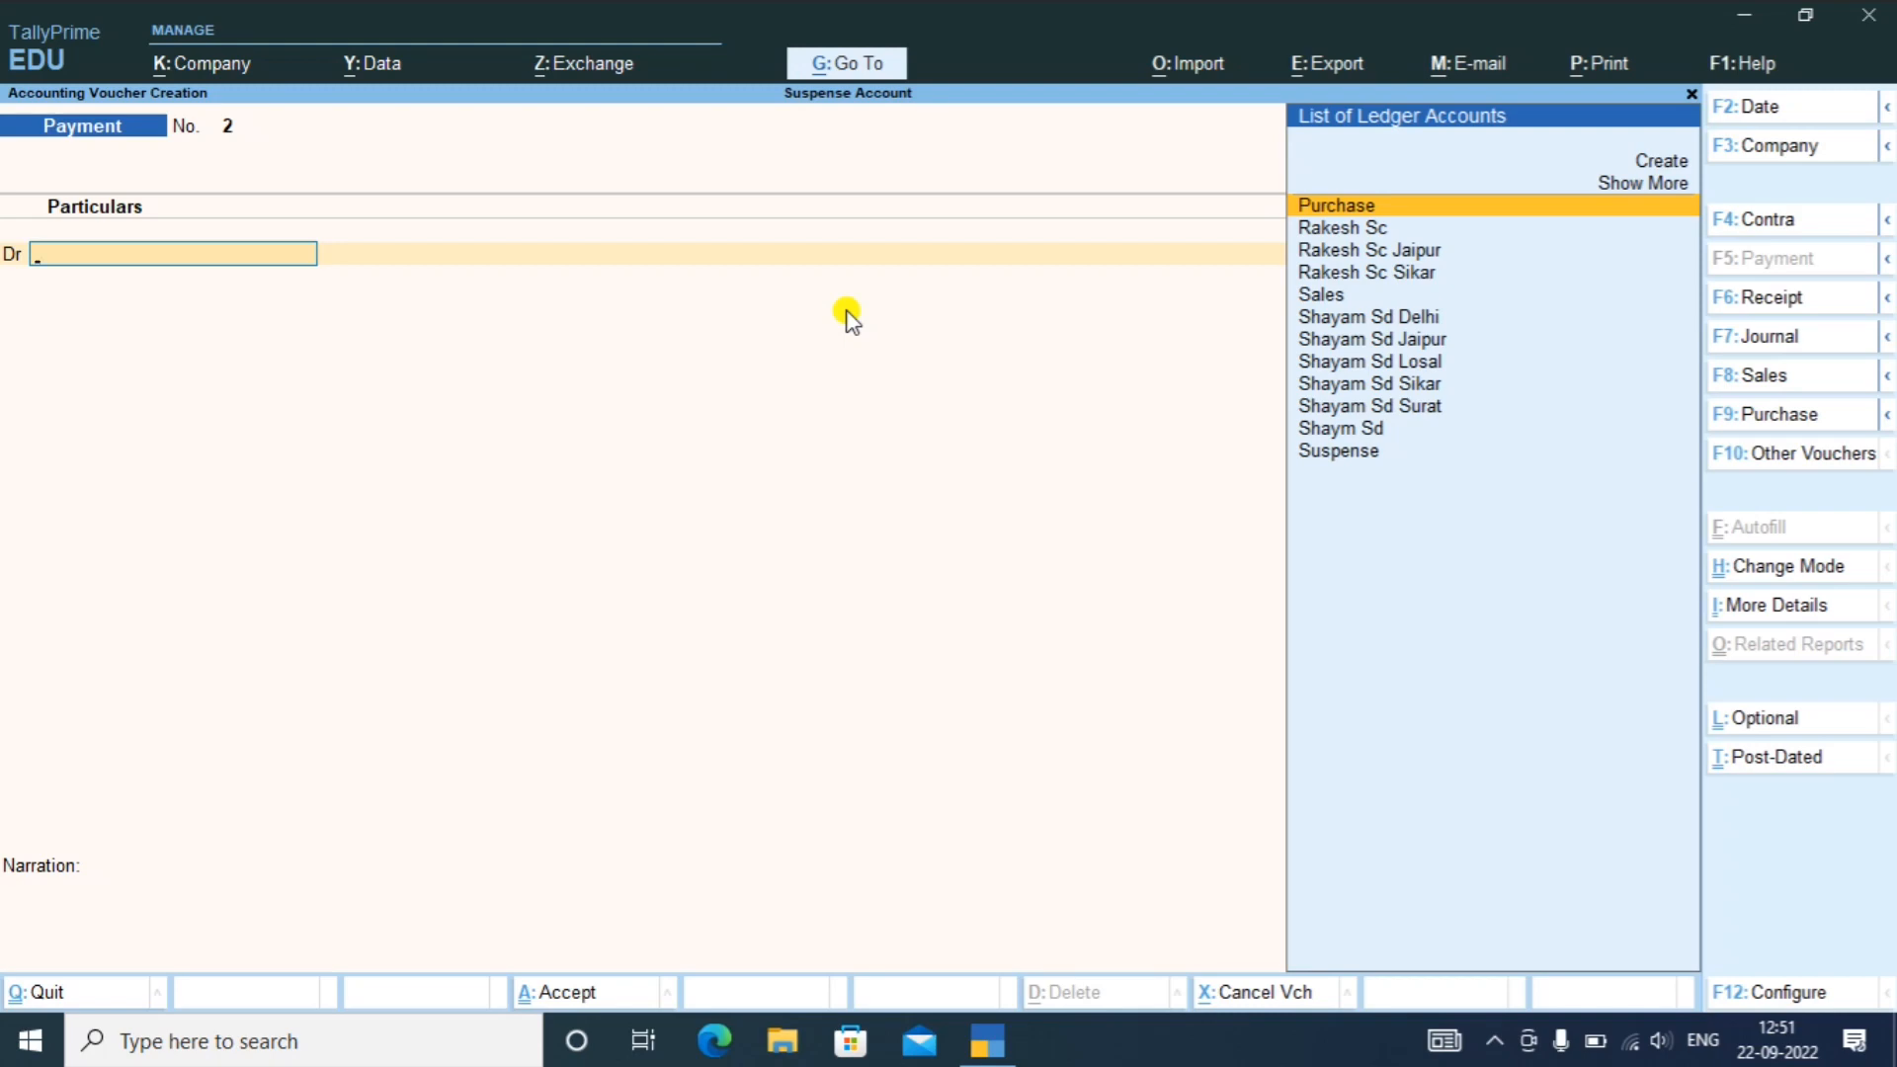
key("F7")
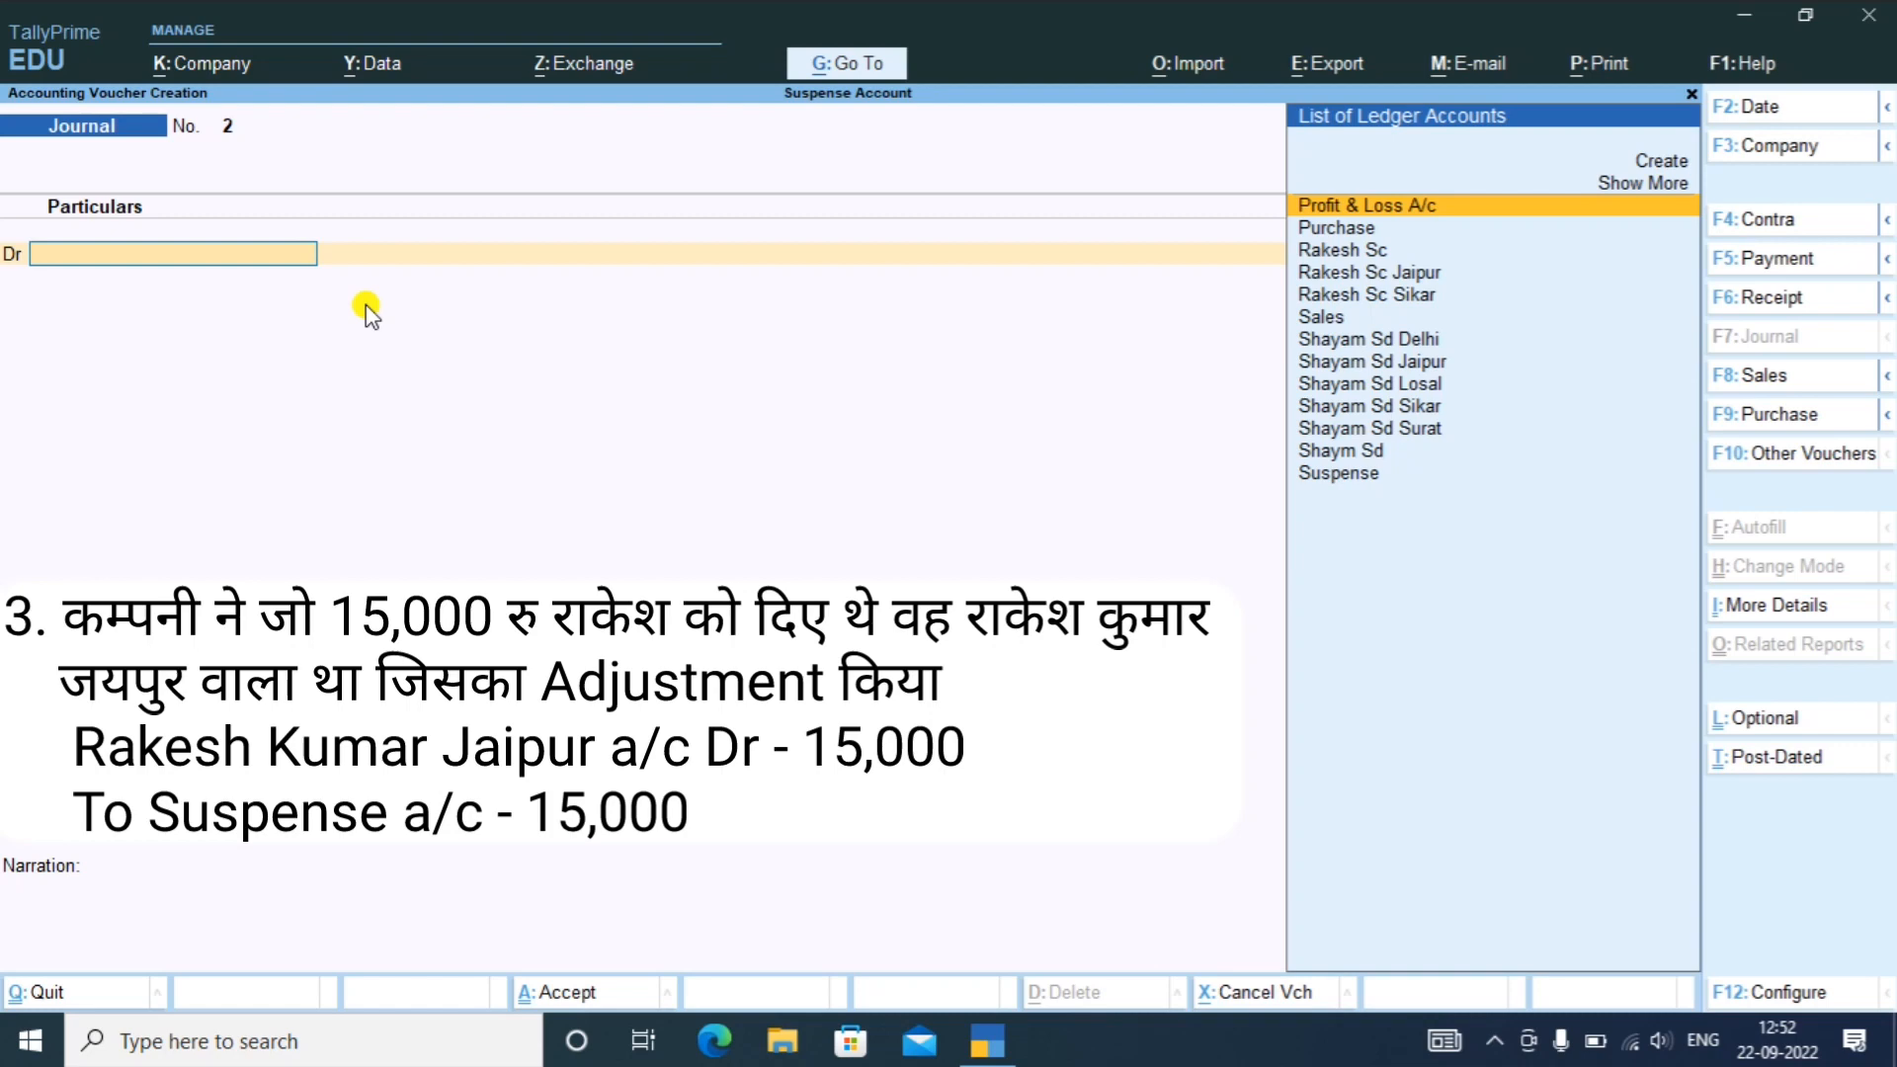
- Debit 15,000 to the Jaipur sundry creditor (Sc) ledger in the journal voucher
key("Down")
key("Down")
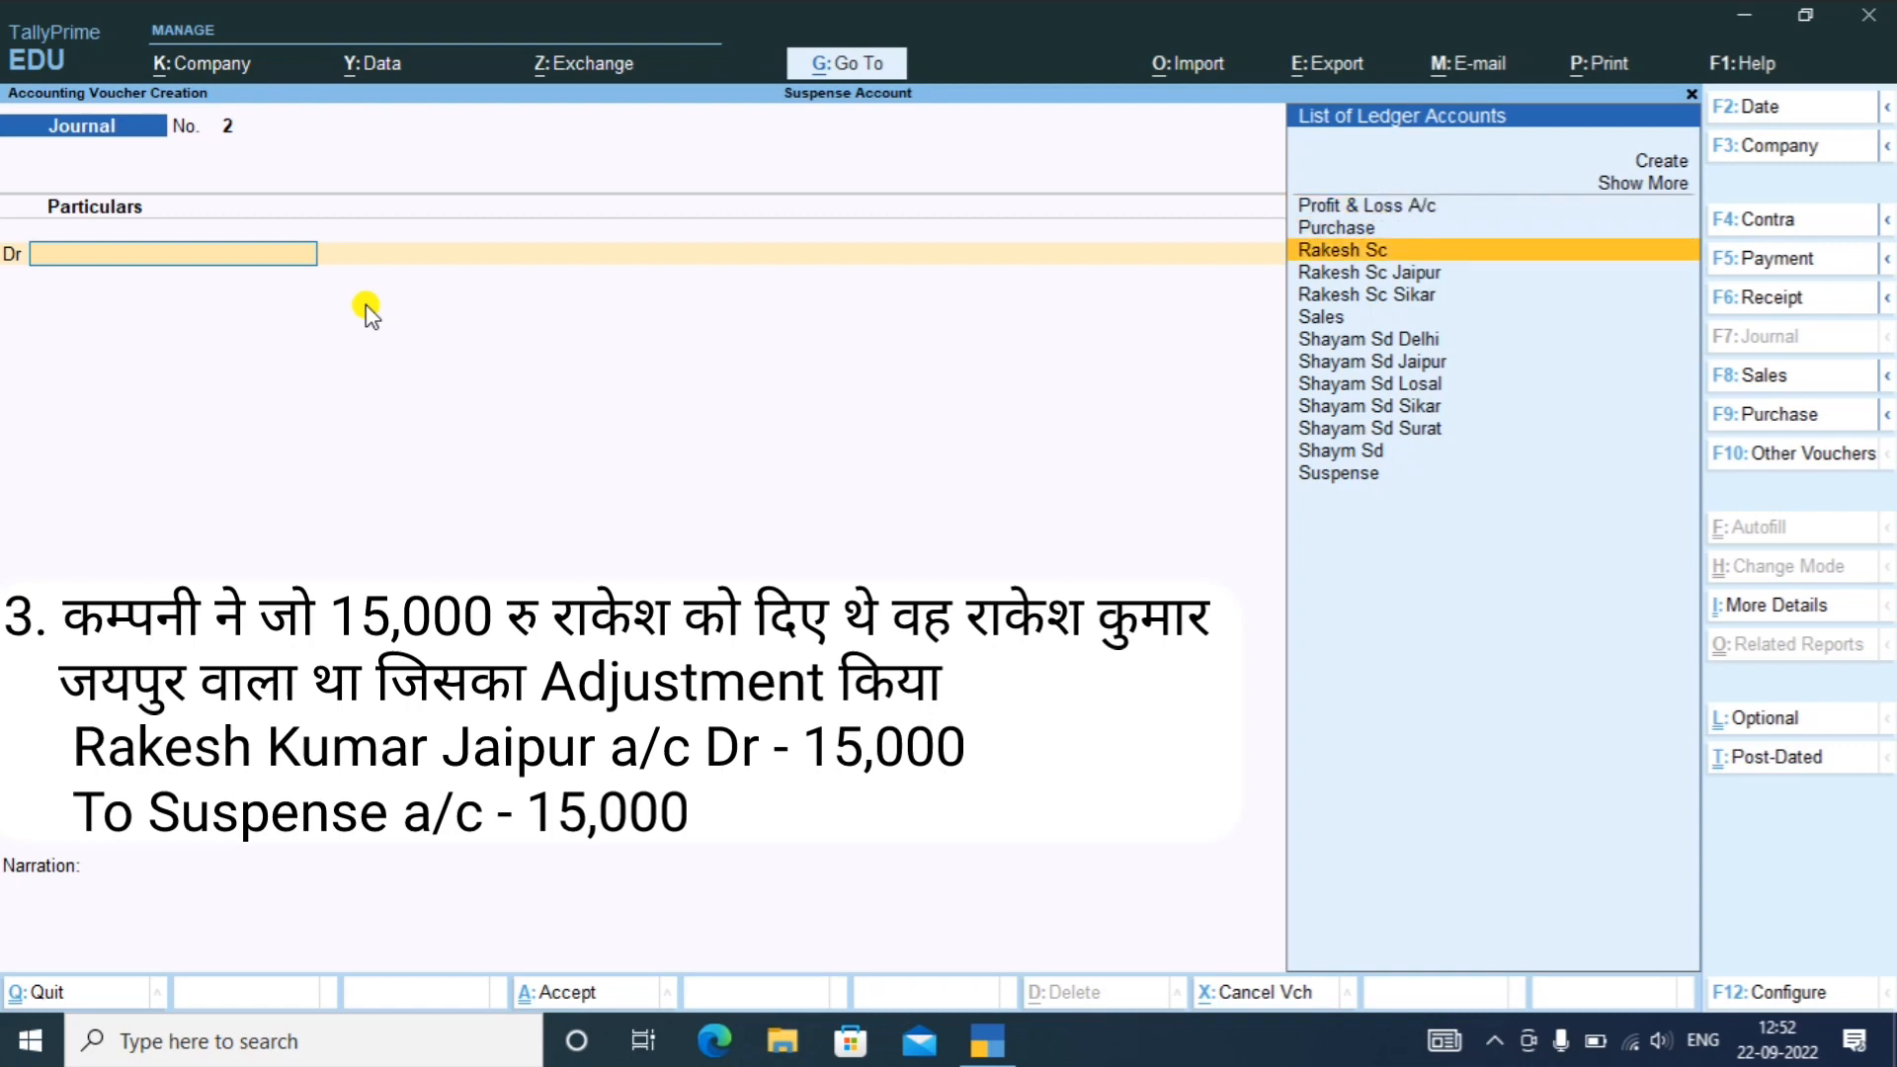
key("Down")
key("Down")
key("Up")
key("Up")
key("Down")
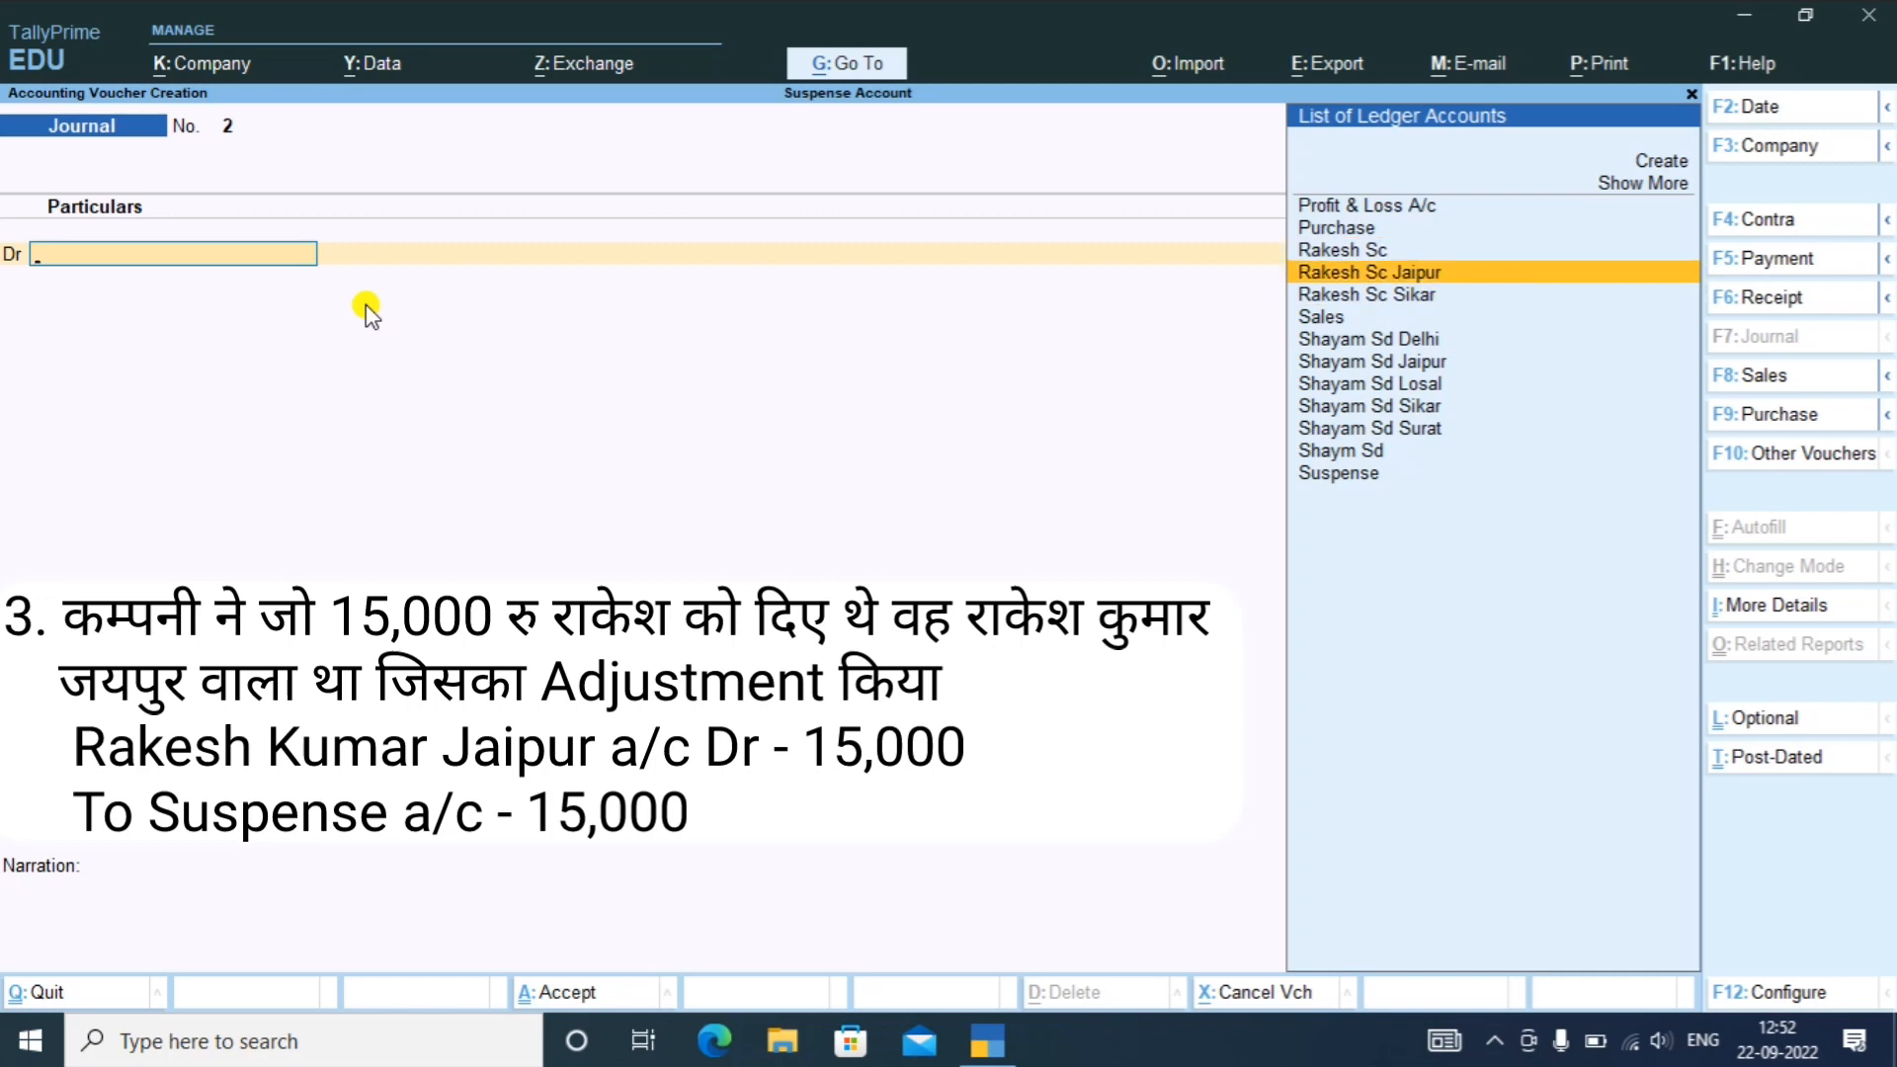
key("Return")
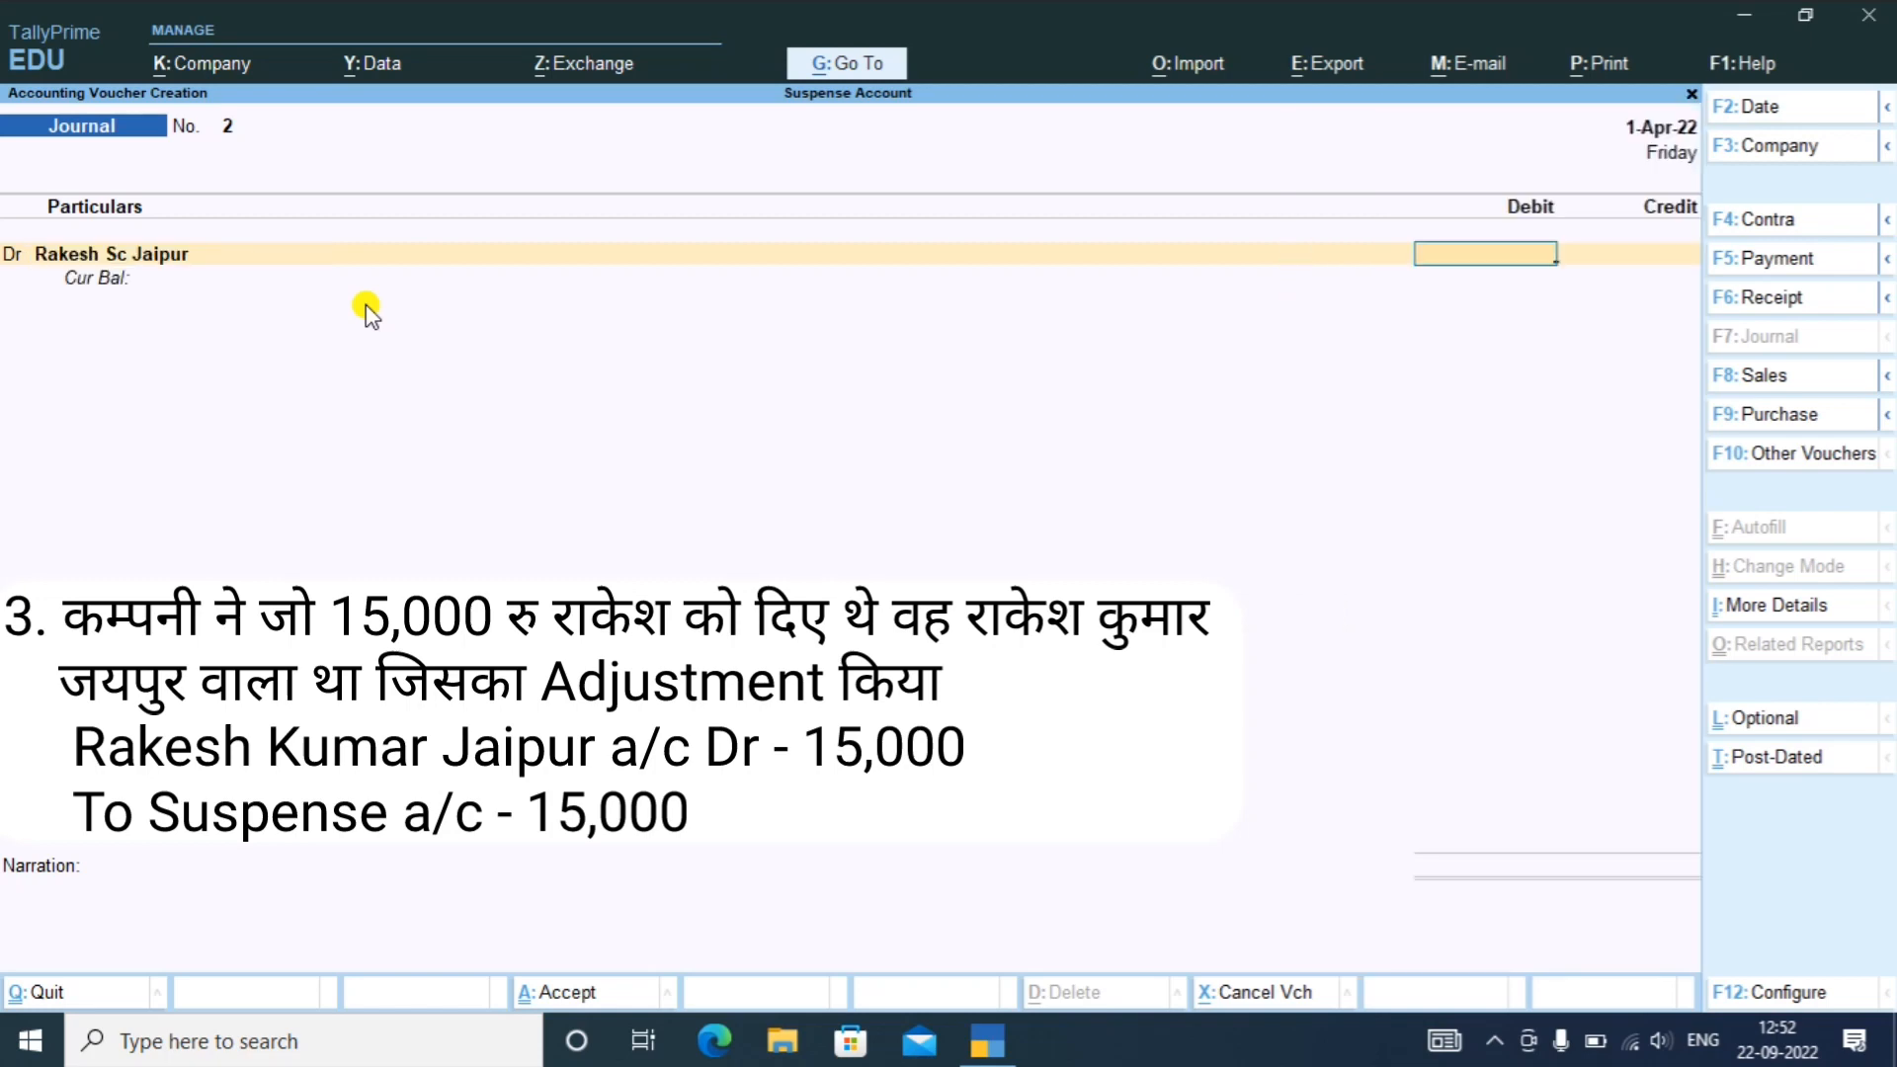
type("15000")
key("Return")
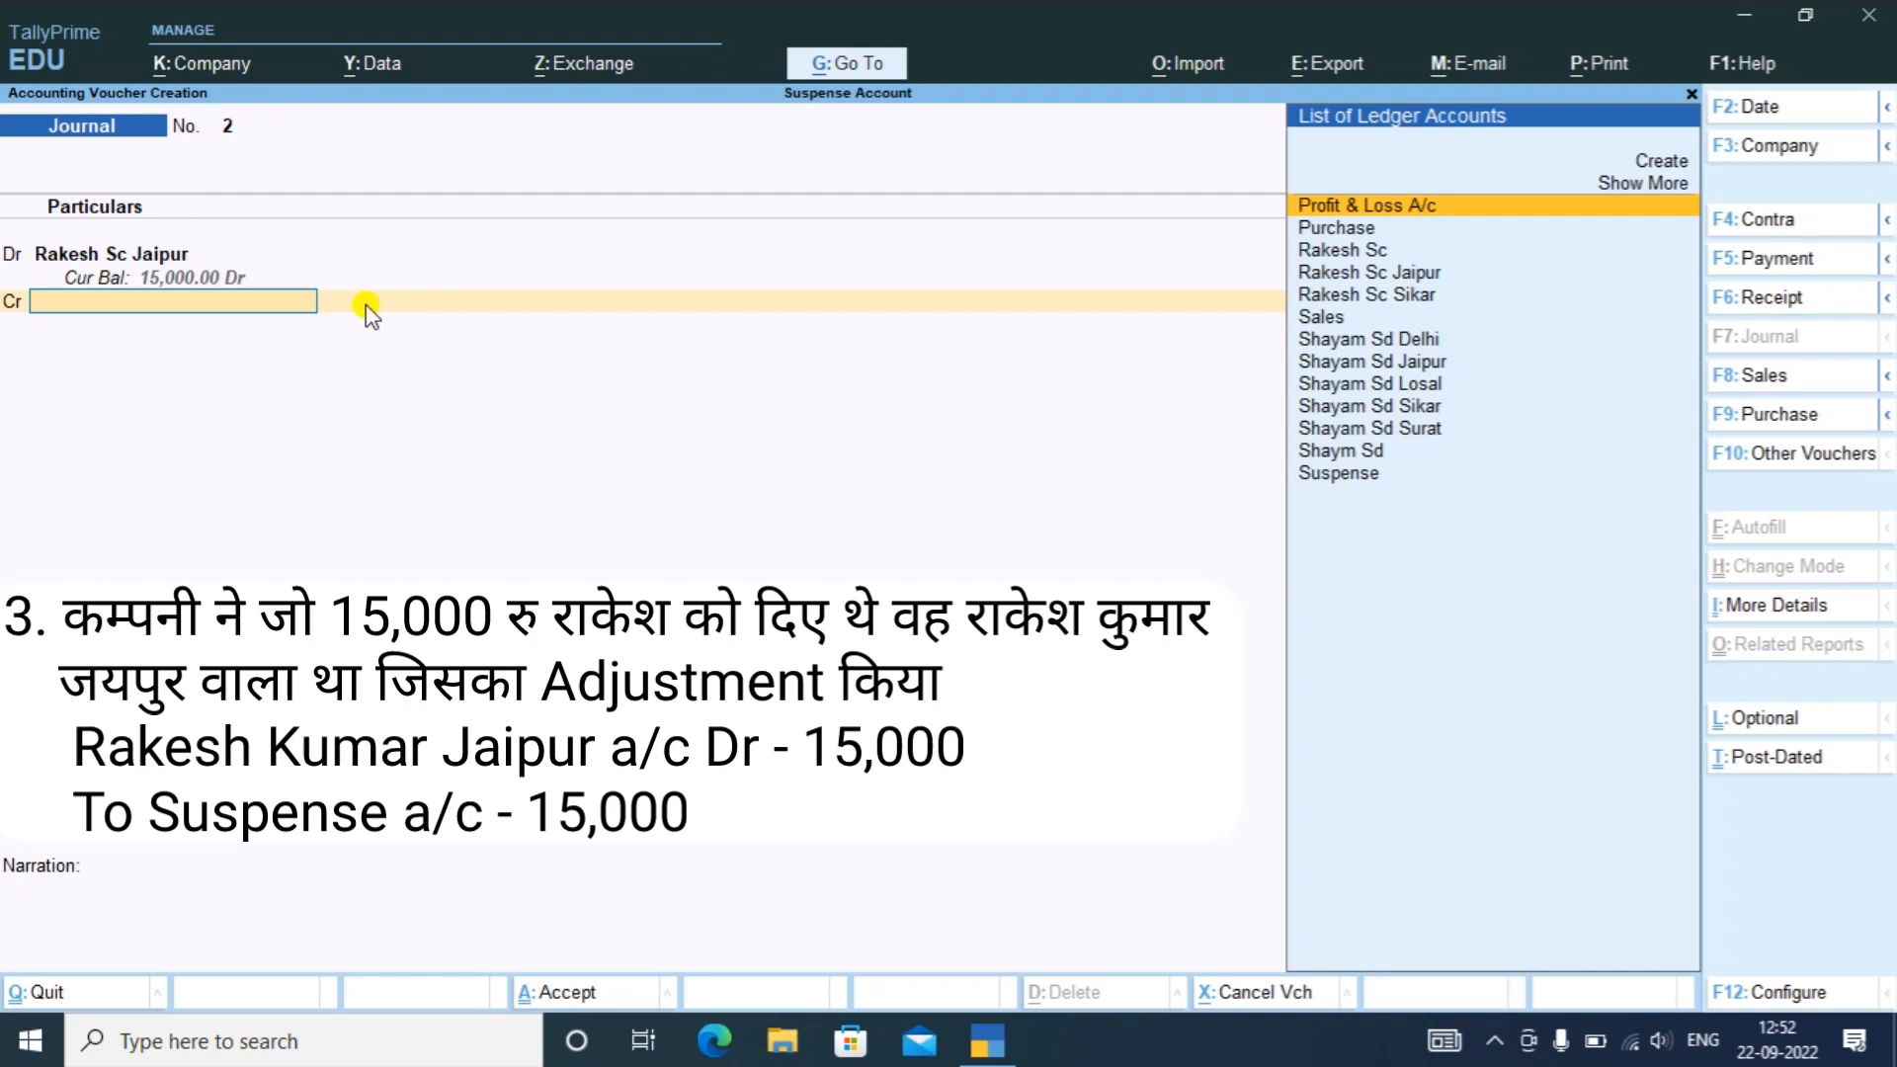
- Credit 15,000 to the Suspense ledger in the journal voucher
key("Down")
key("Down")
key("Down")
key("Down")
key("Down")
key("Down")
key("Down")
key("Down")
key("Down")
key("Down")
key("Down")
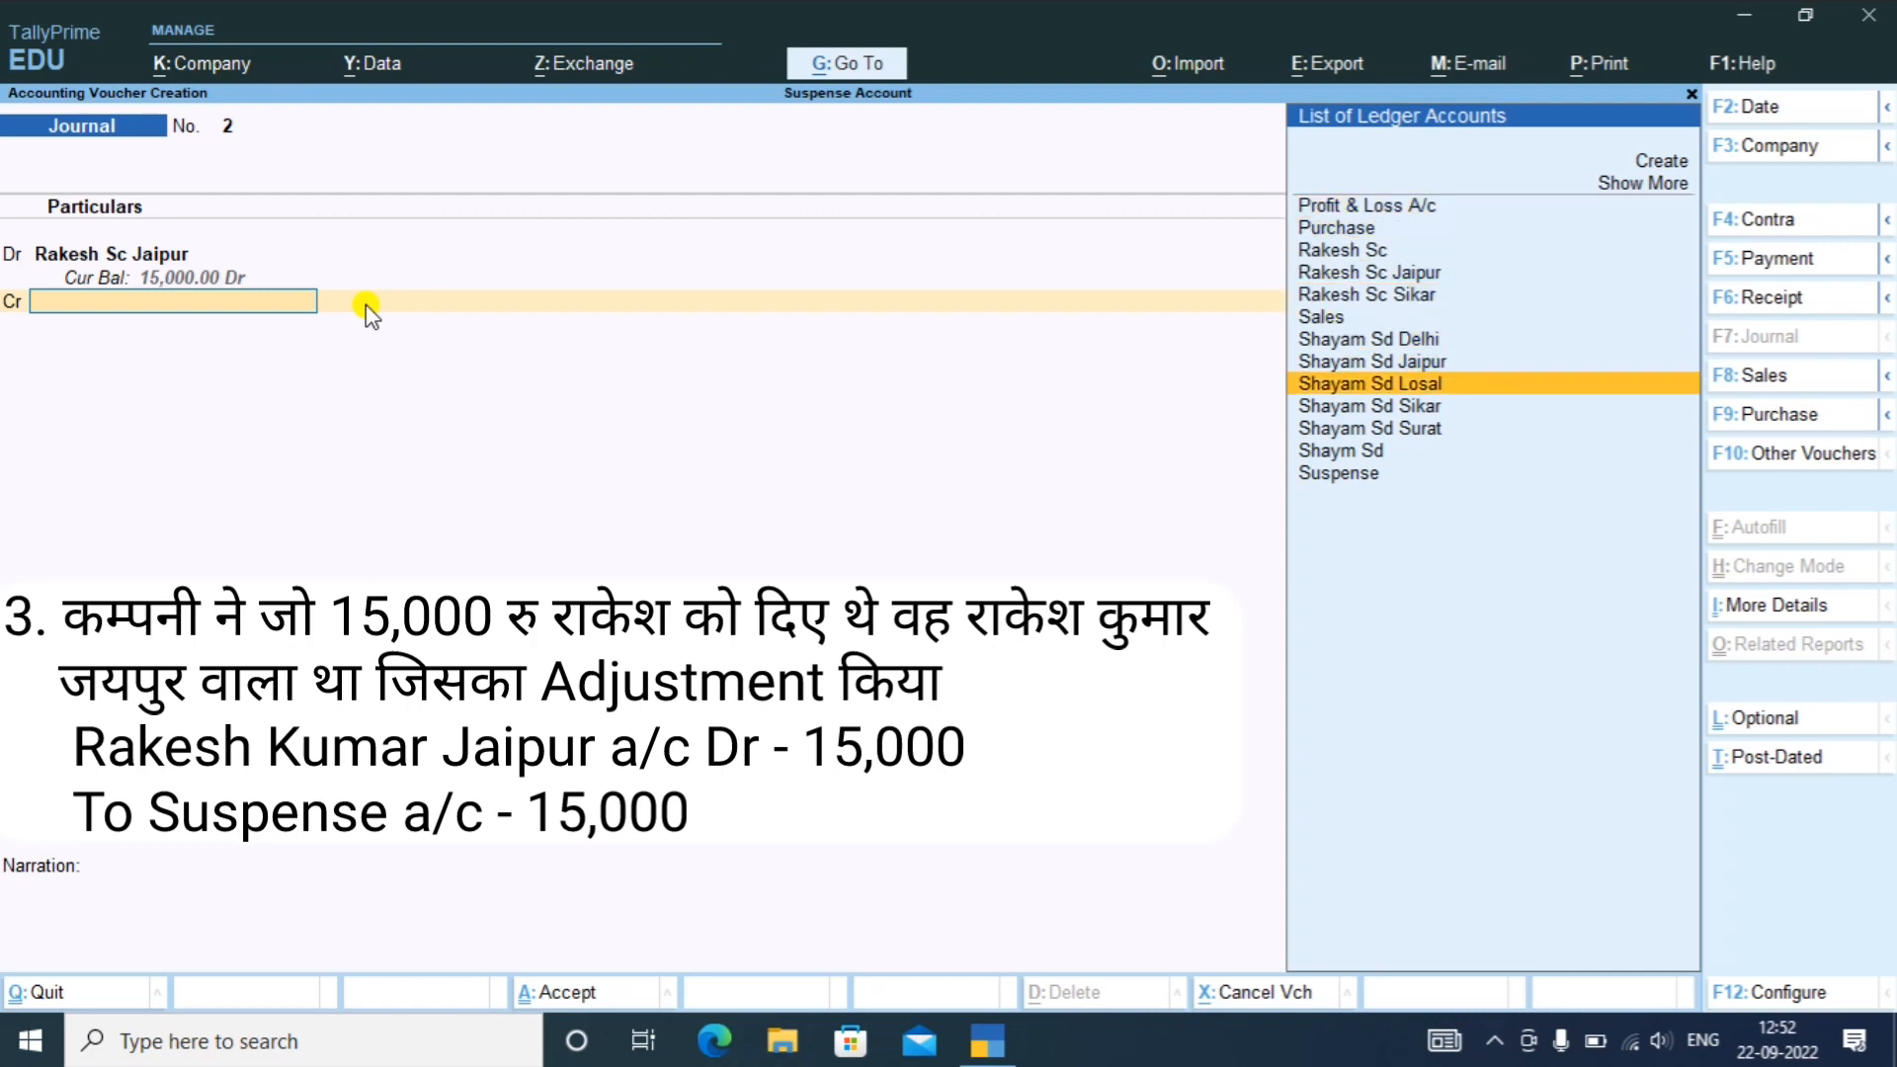
key("Down")
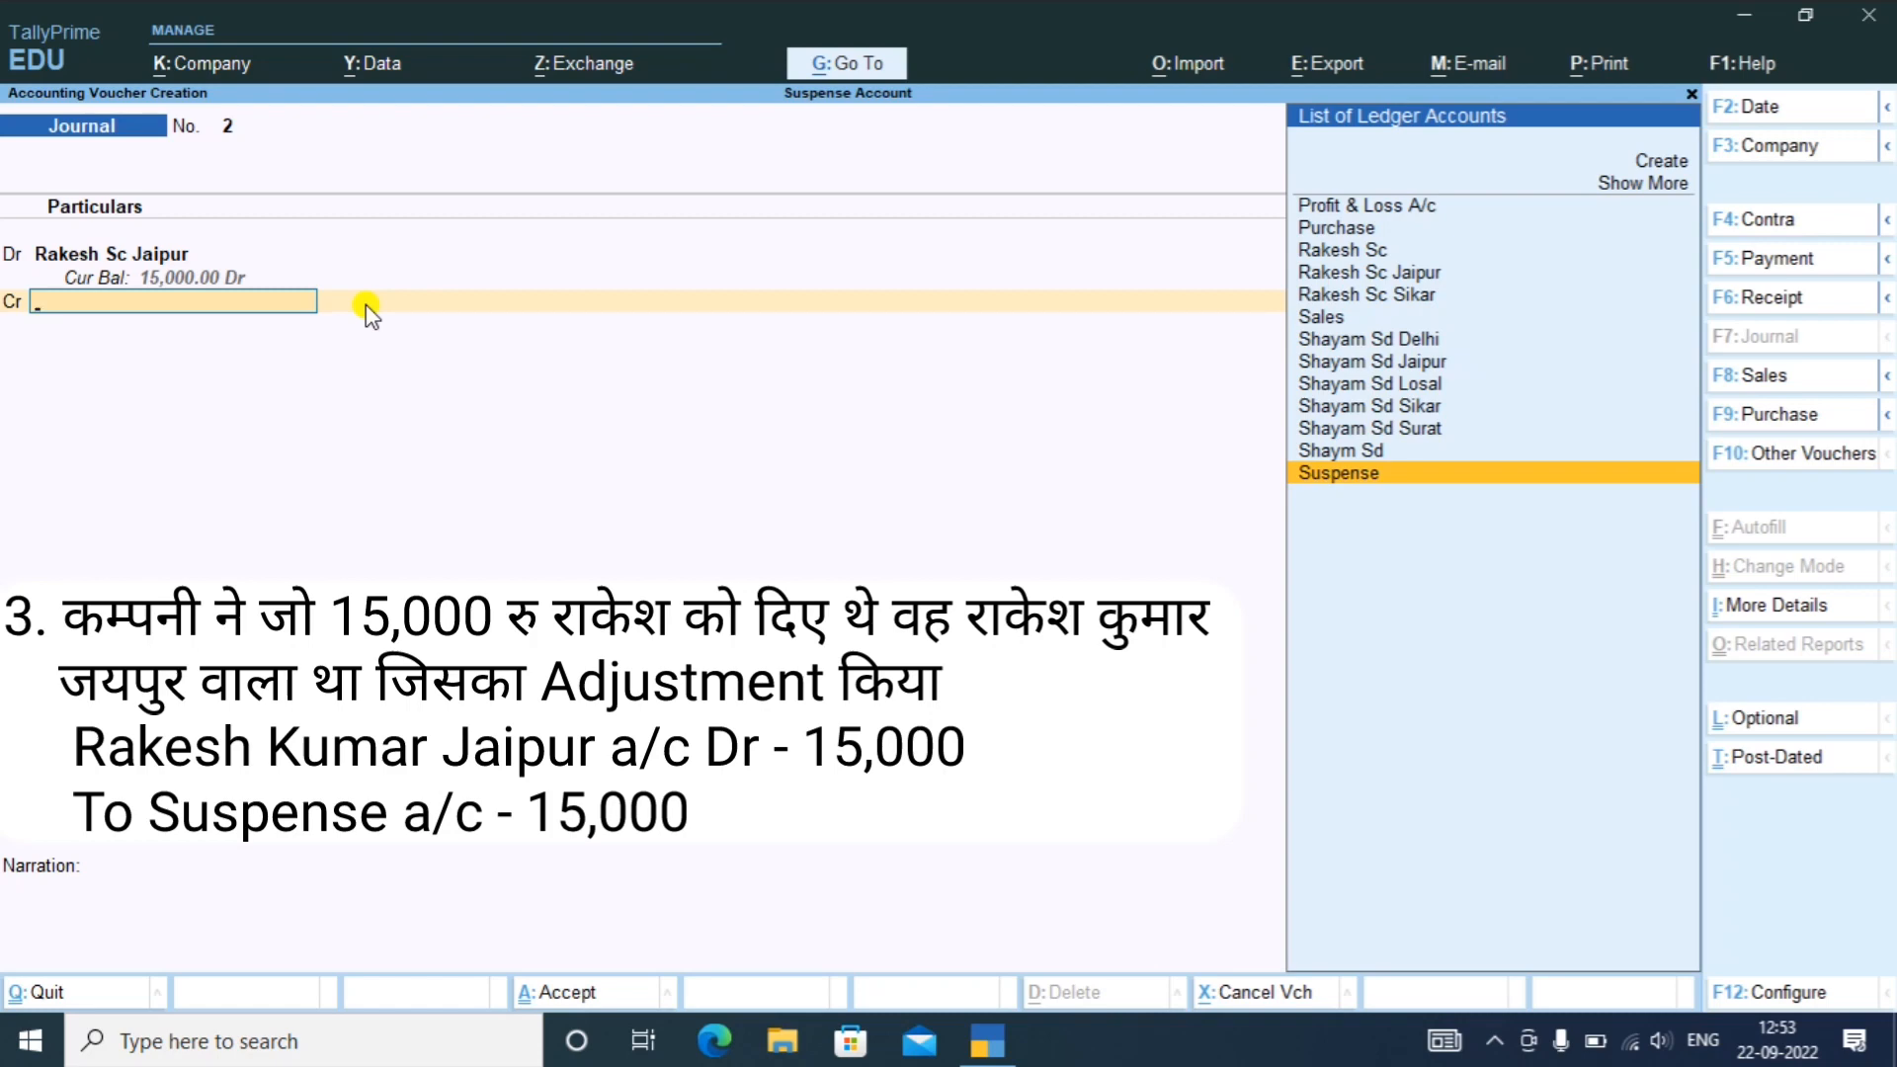
key("Return")
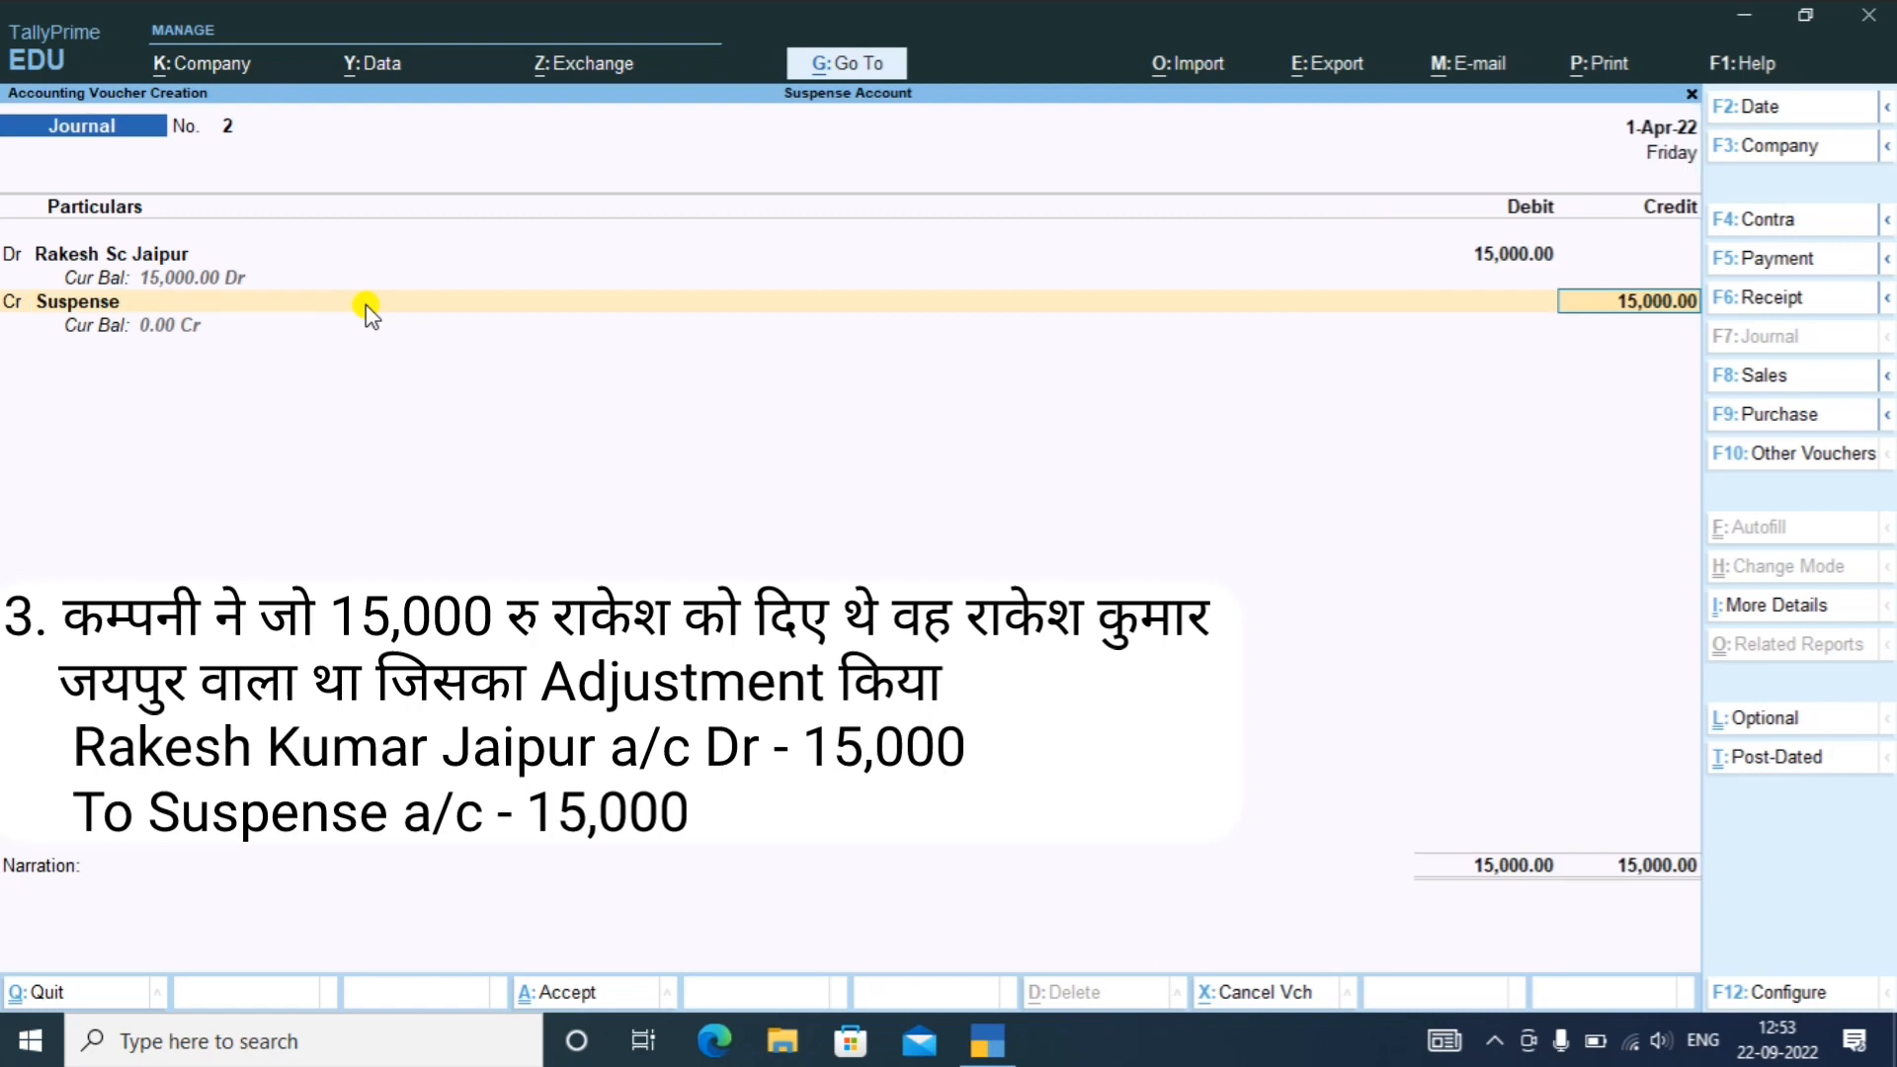
key("Return")
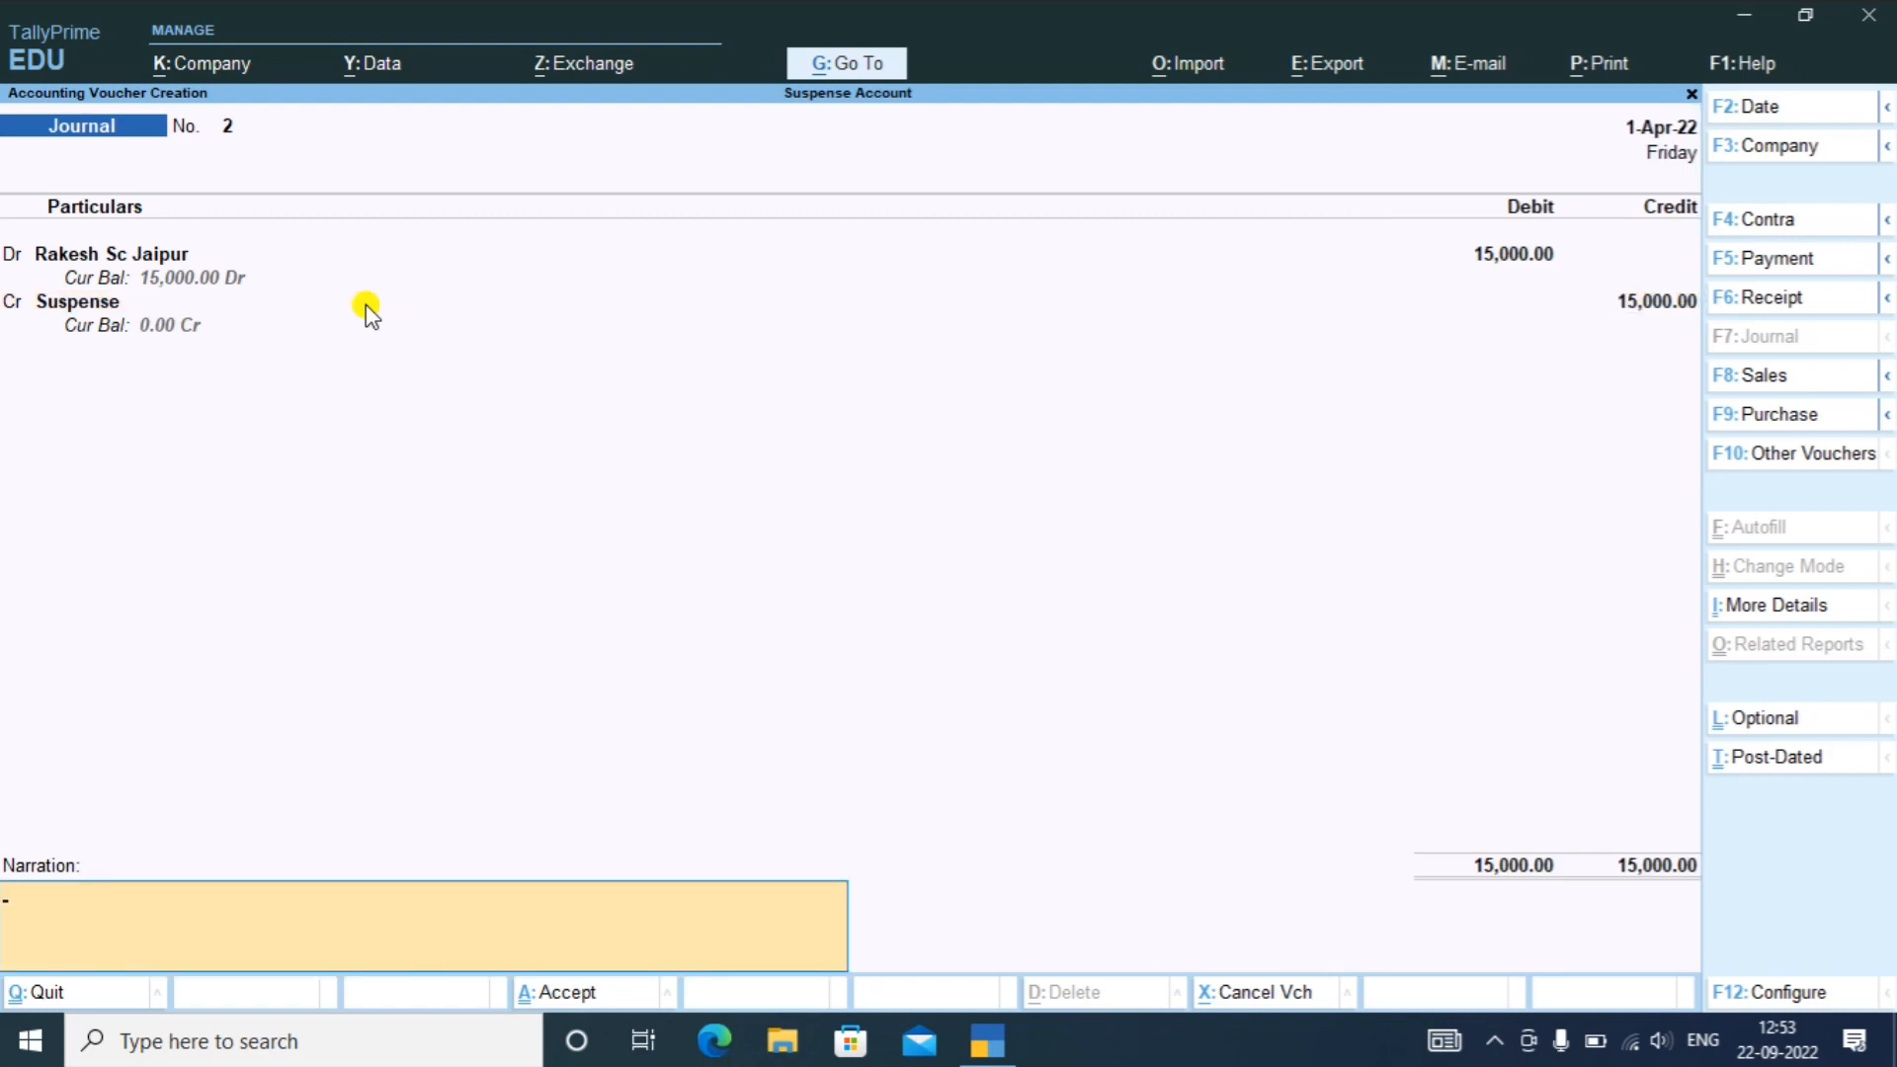
- Save the journal voucher without a narration and quit voucher entry
key("Return")
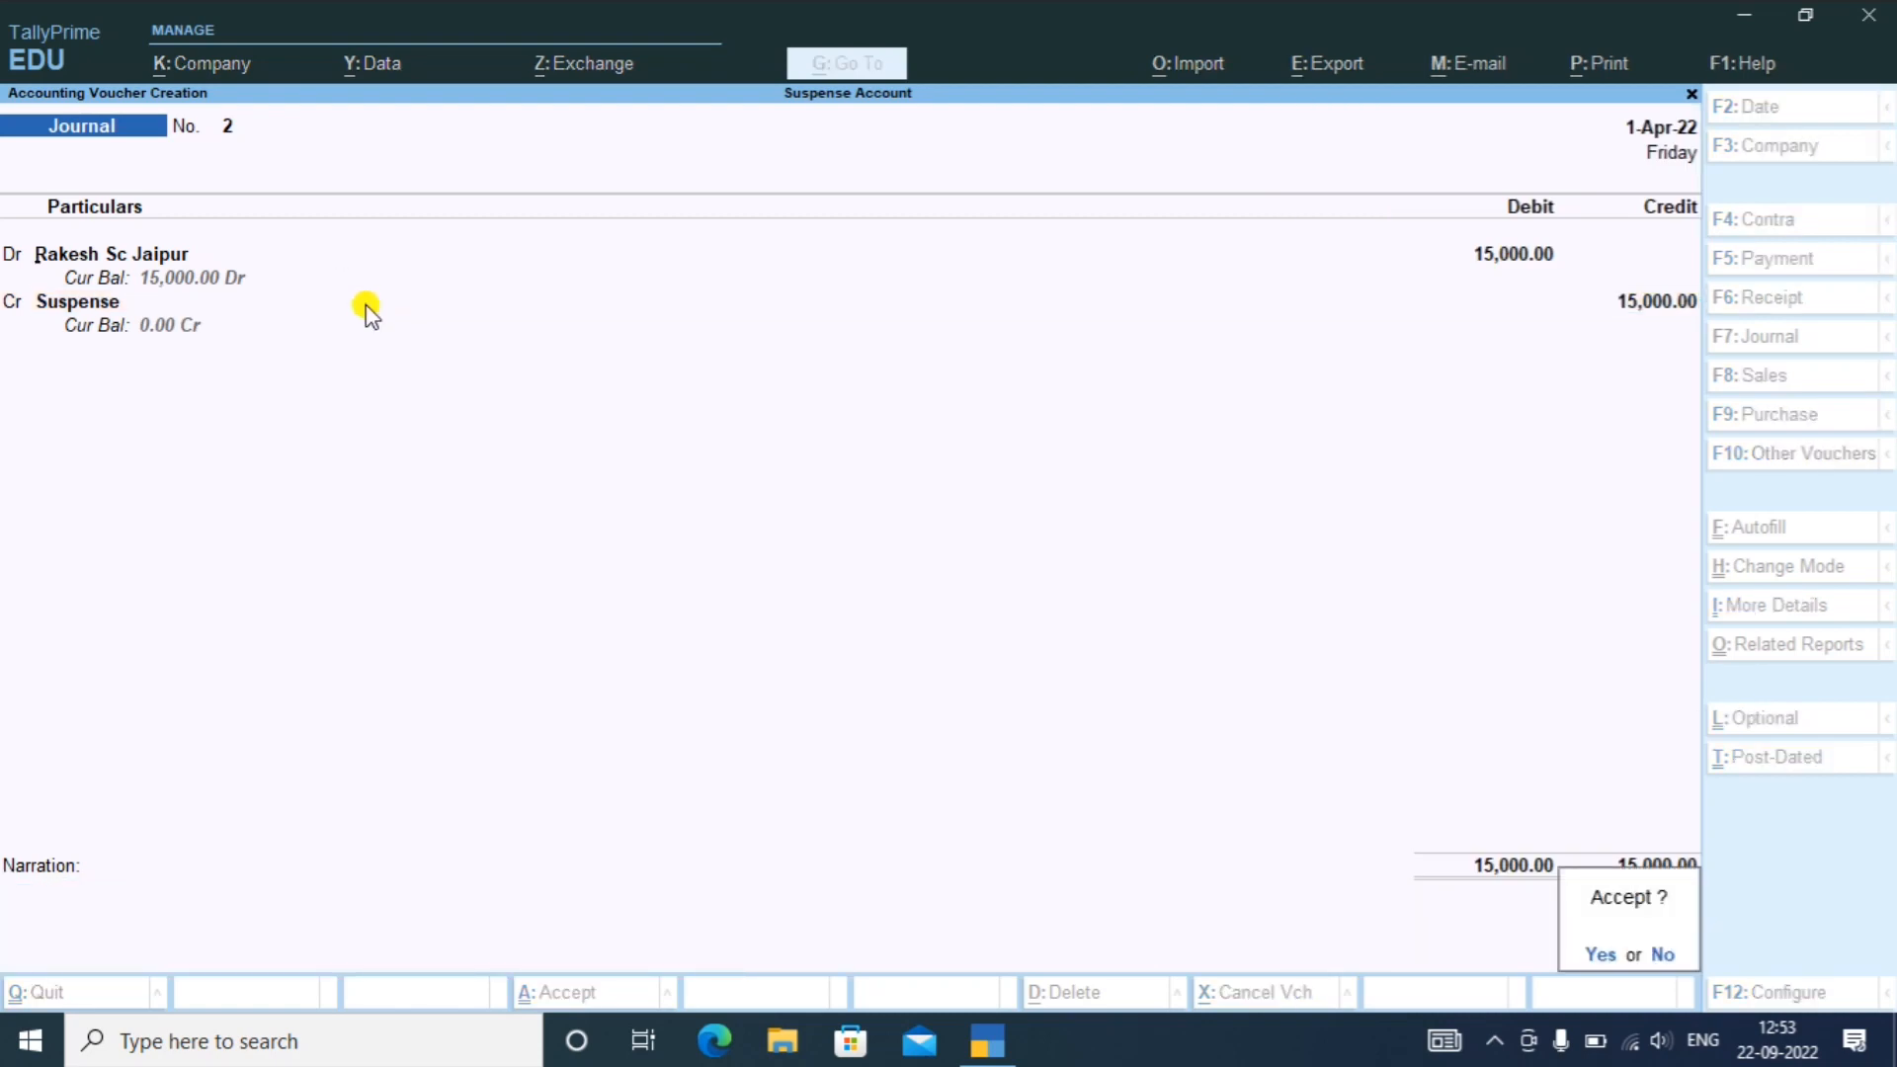
key("Return")
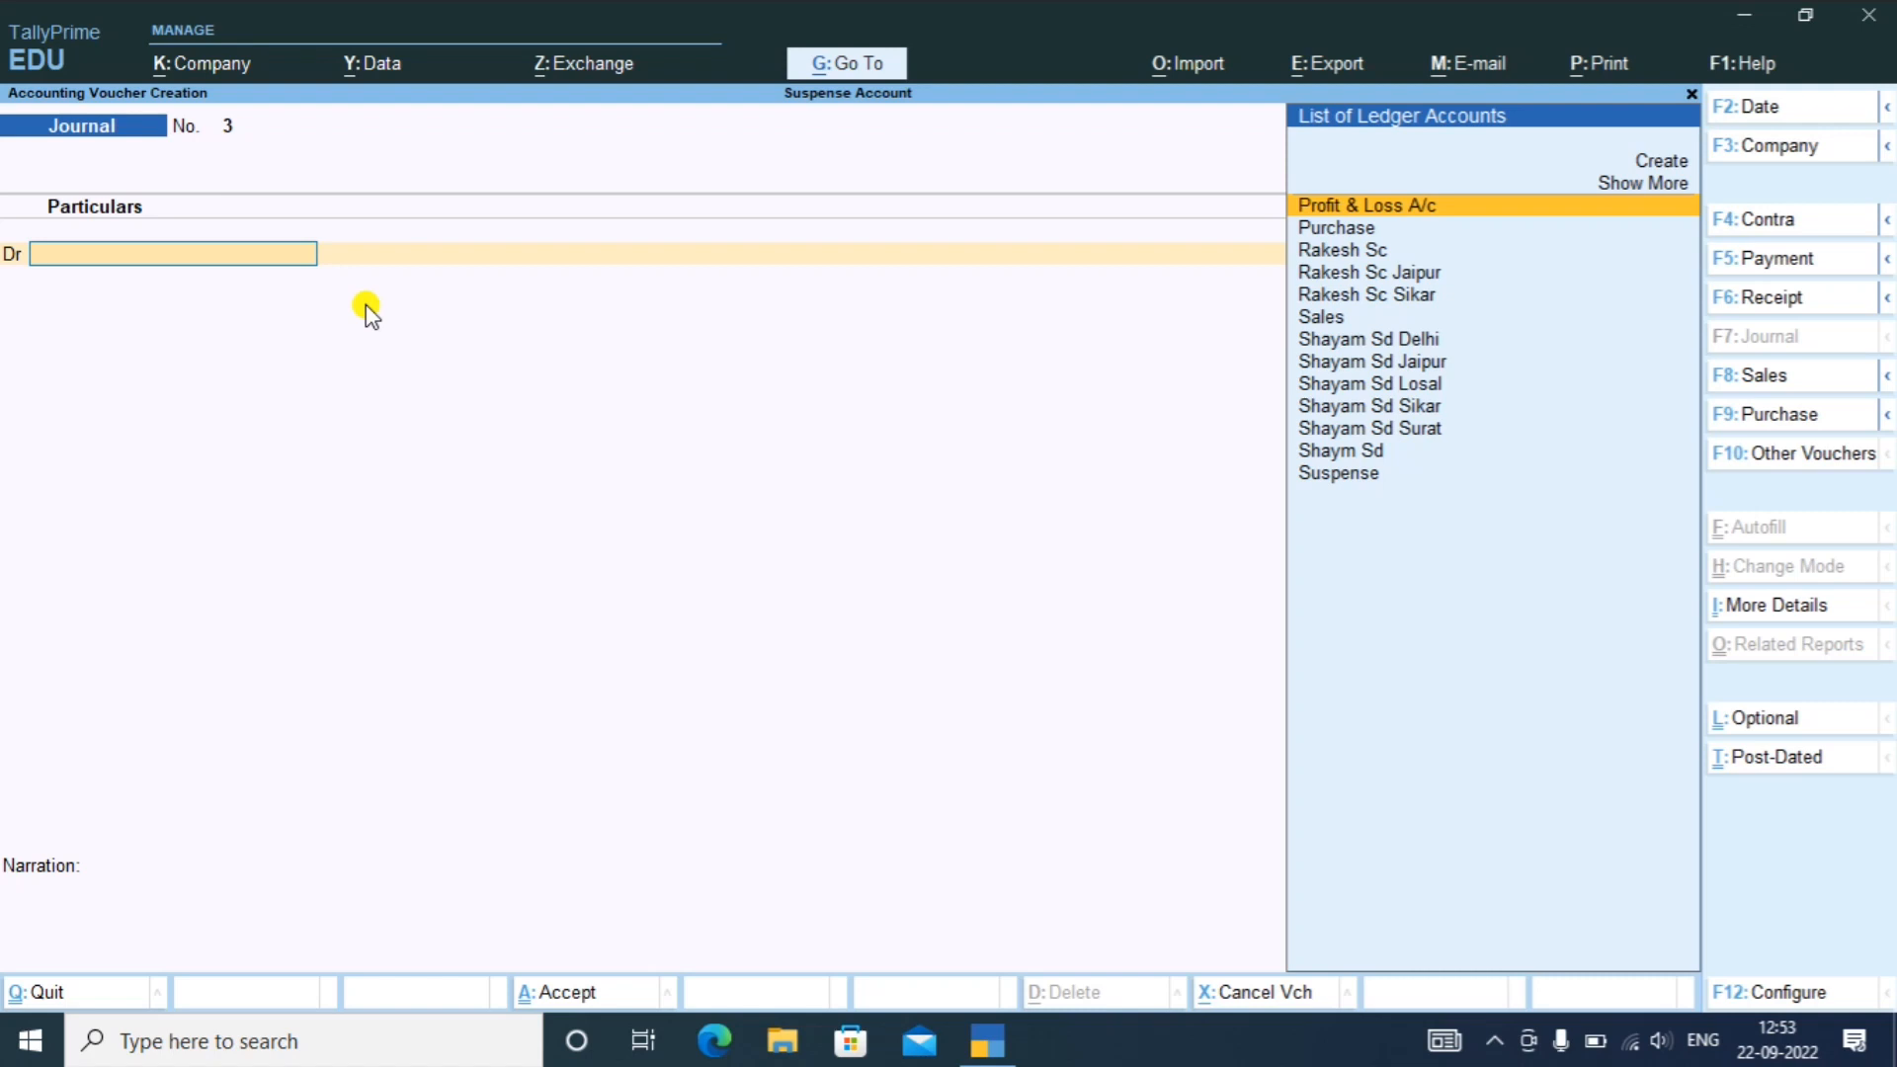
key("Escape")
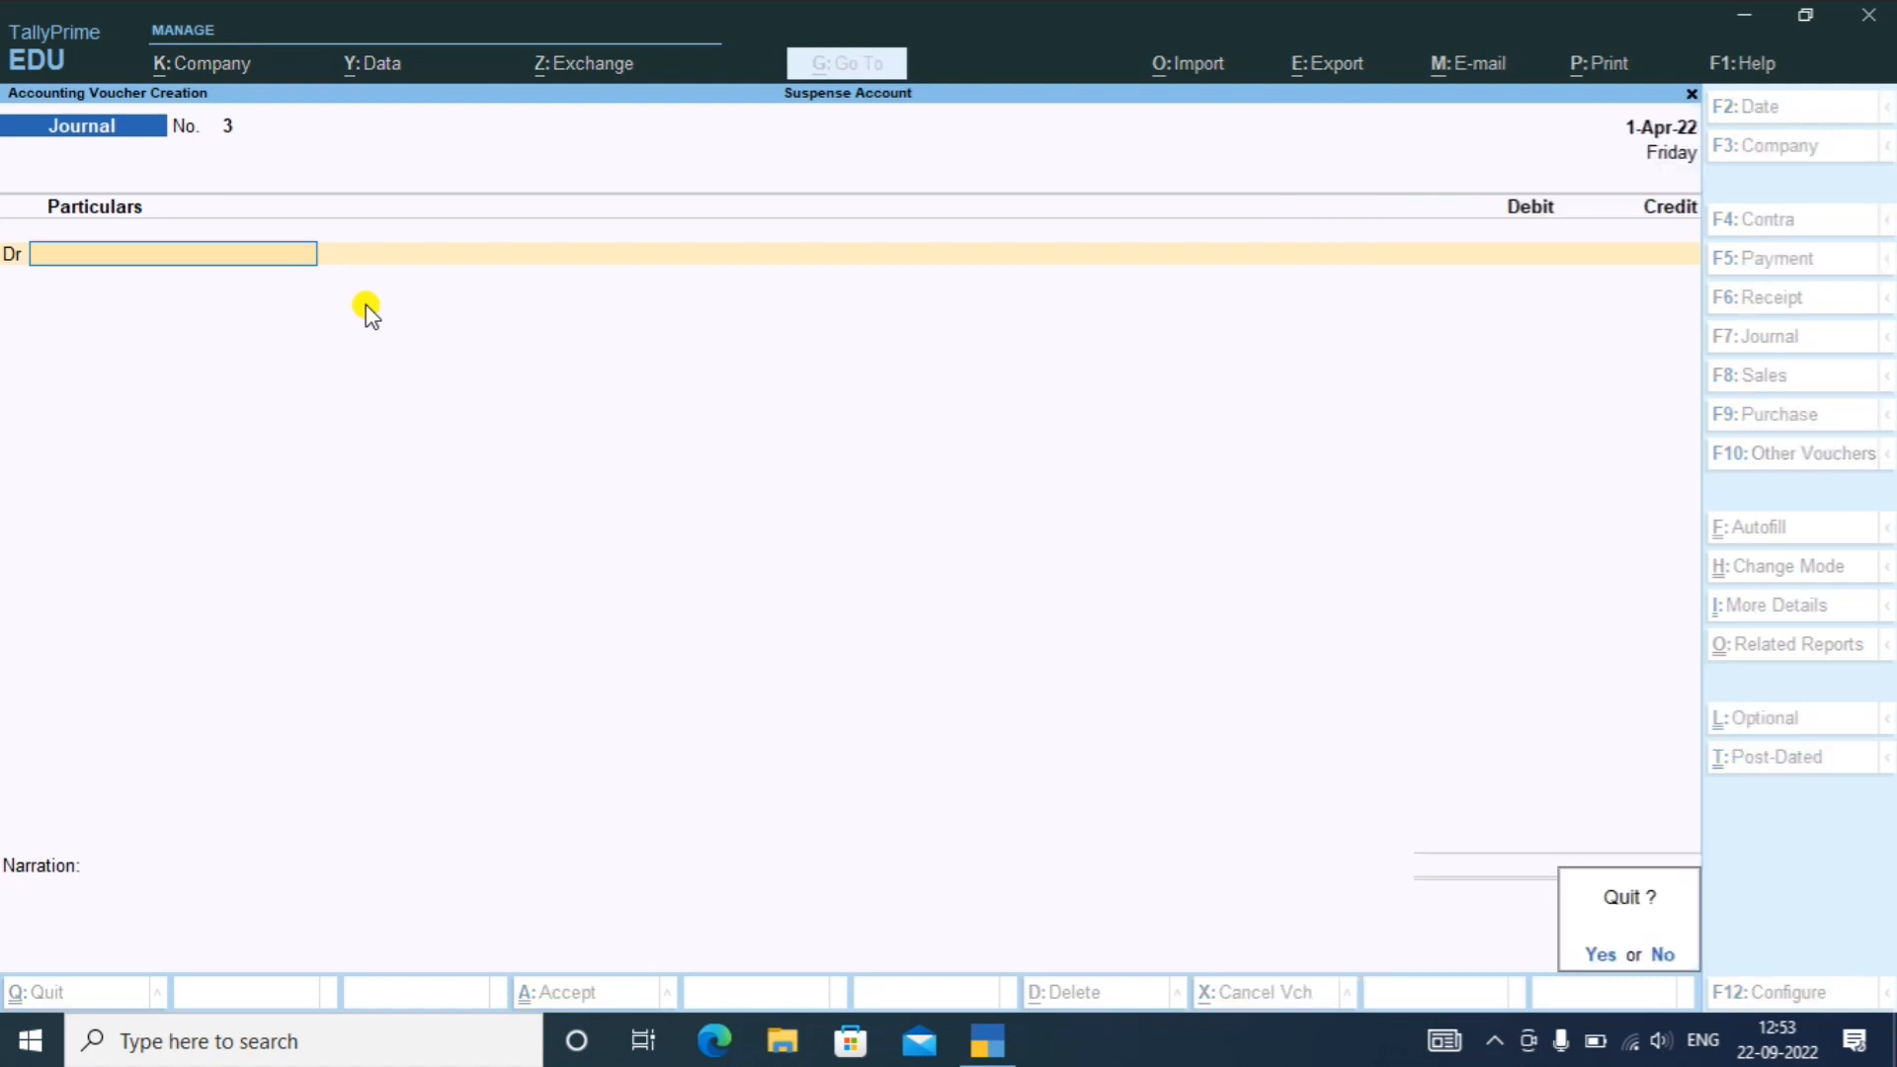
key("y")
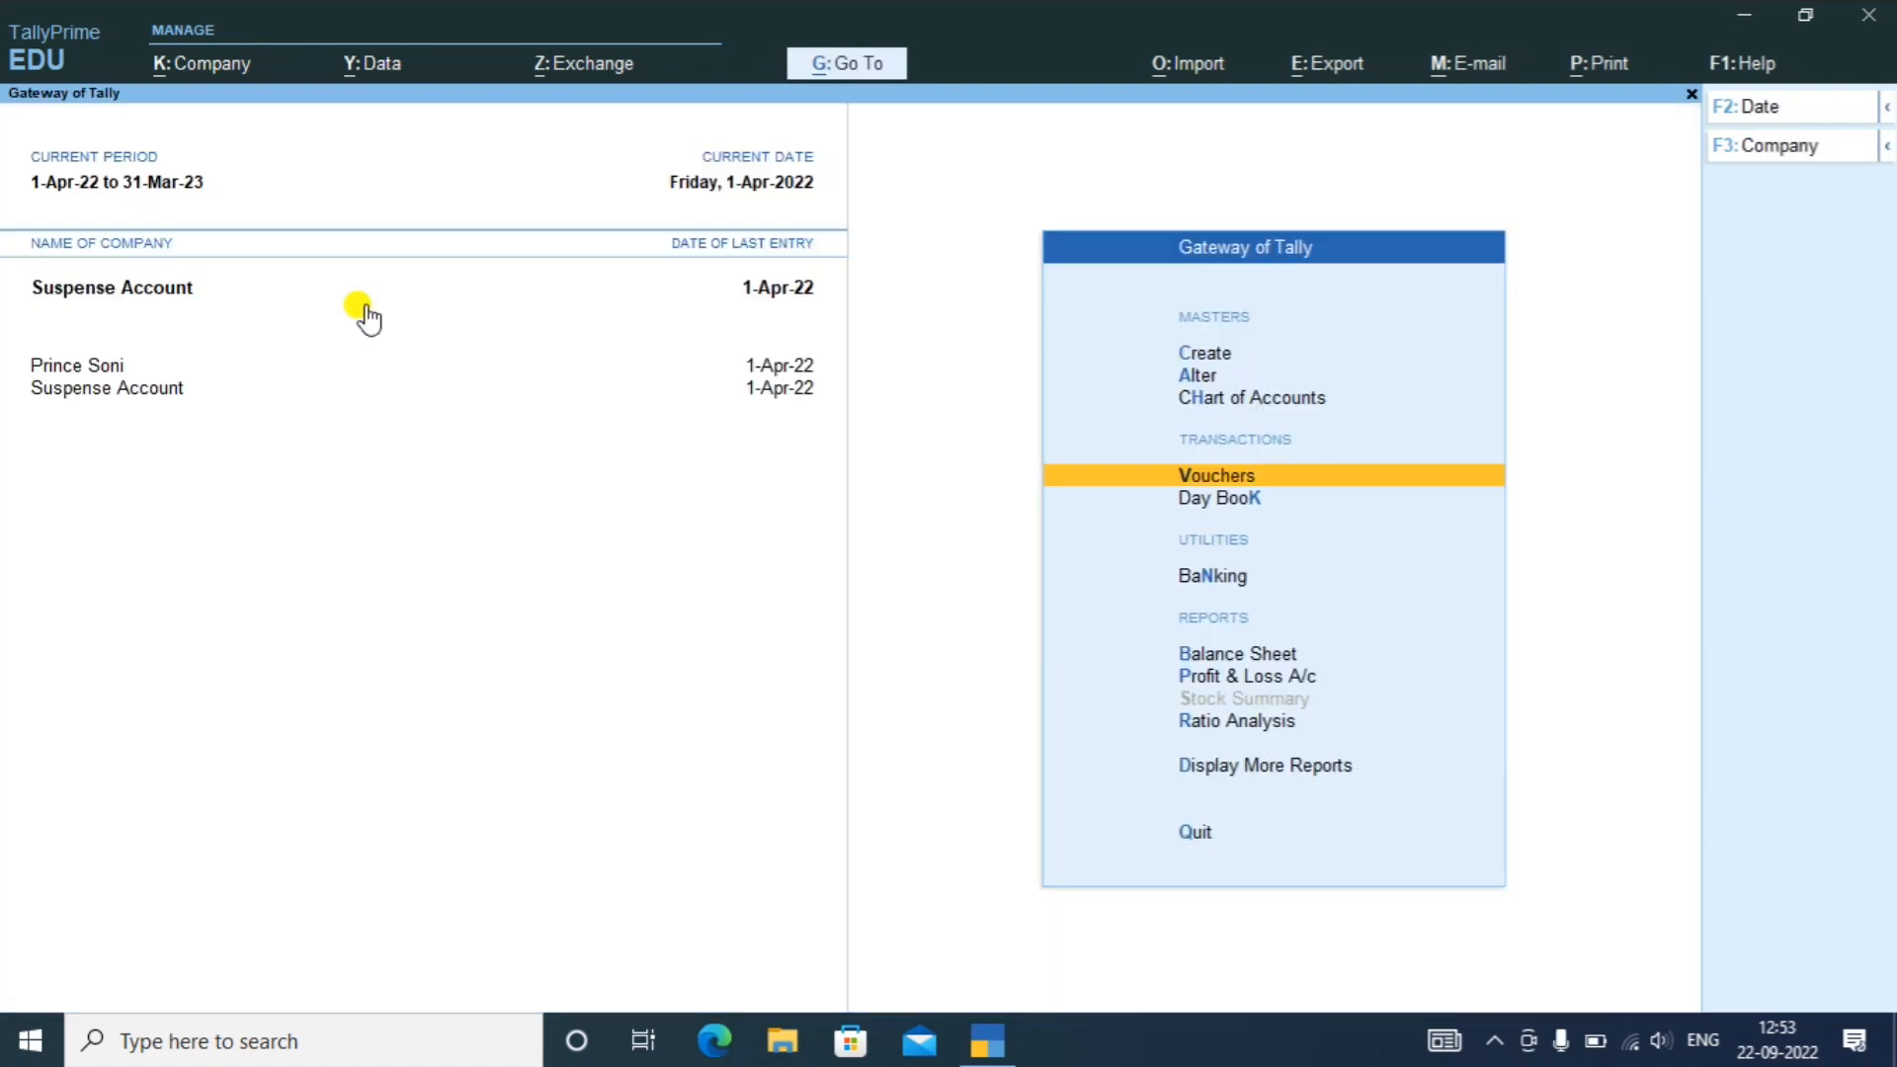